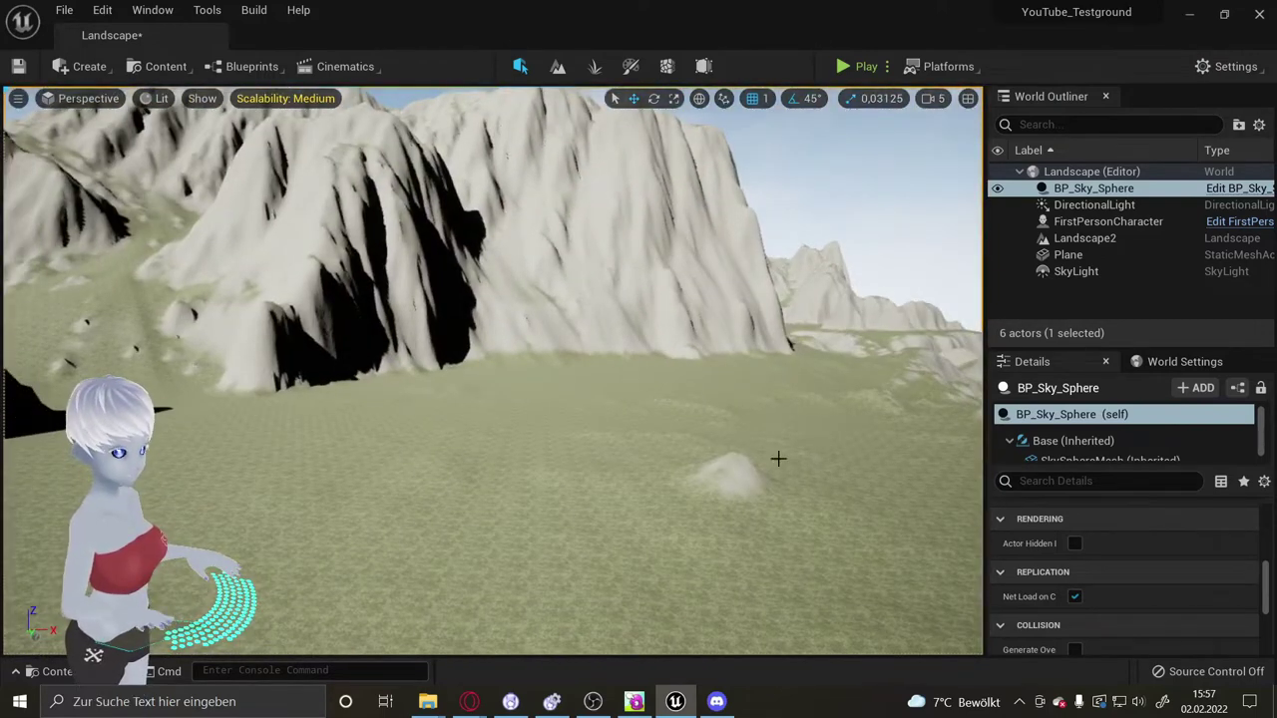
Fly the camera around the valley toward the cliffs and the distant mountain peaks
mouse_move(778, 455)
right_down()
mouse_move(690, 424)
mouse_move(678, 449)
mouse_move(694, 456)
right_up()
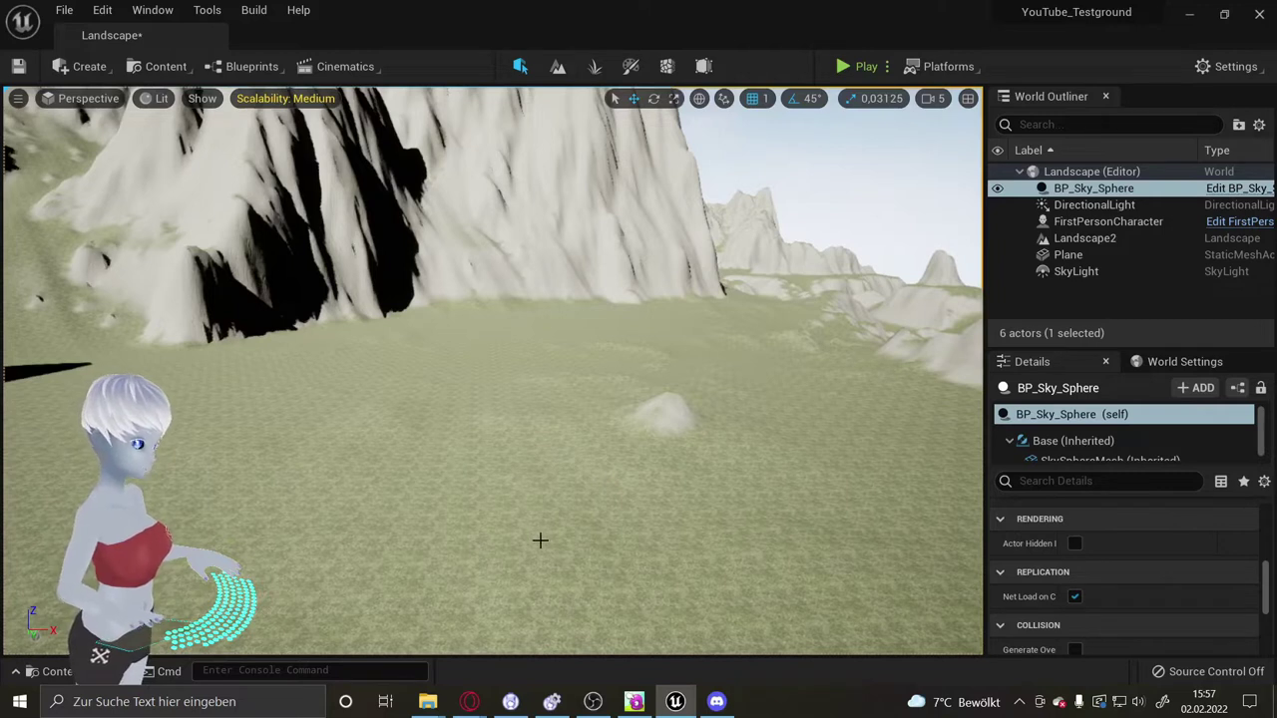
mouse_move(606, 406)
right_down()
mouse_move(566, 386)
mouse_move(619, 359)
right_up()
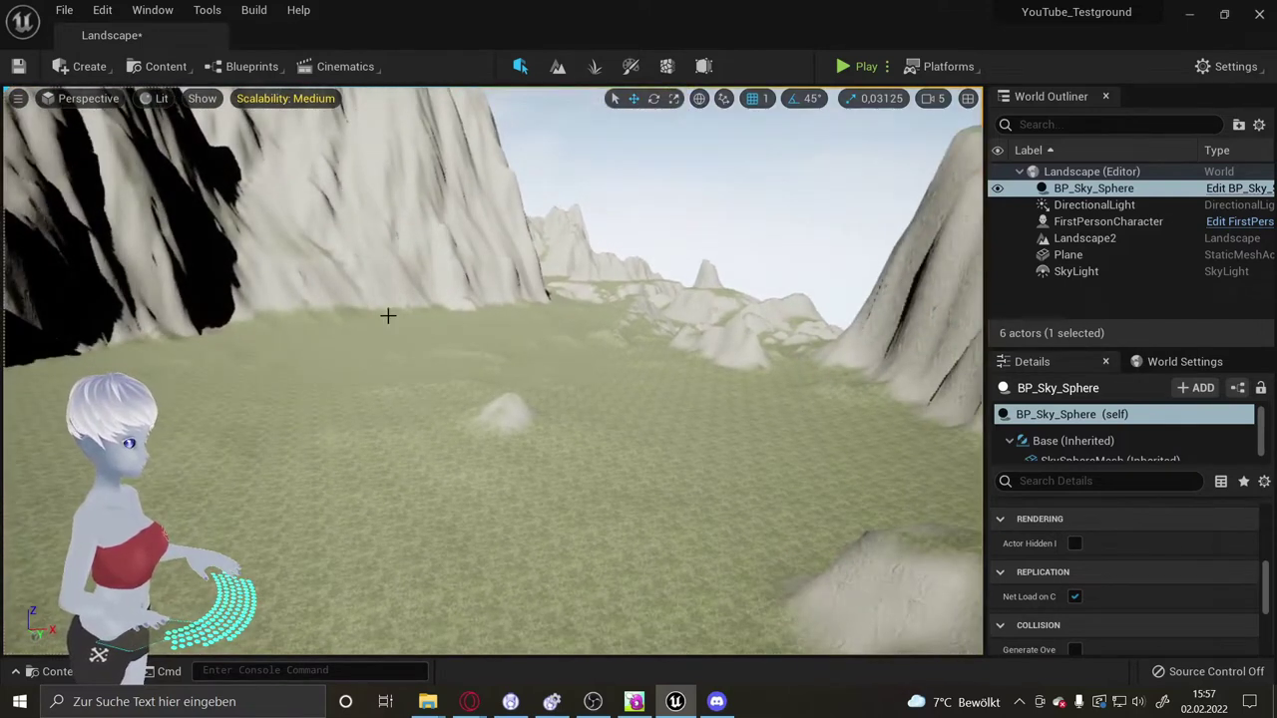
right_drag(388, 315, 682, 266)
right_drag(353, 422, 373, 435)
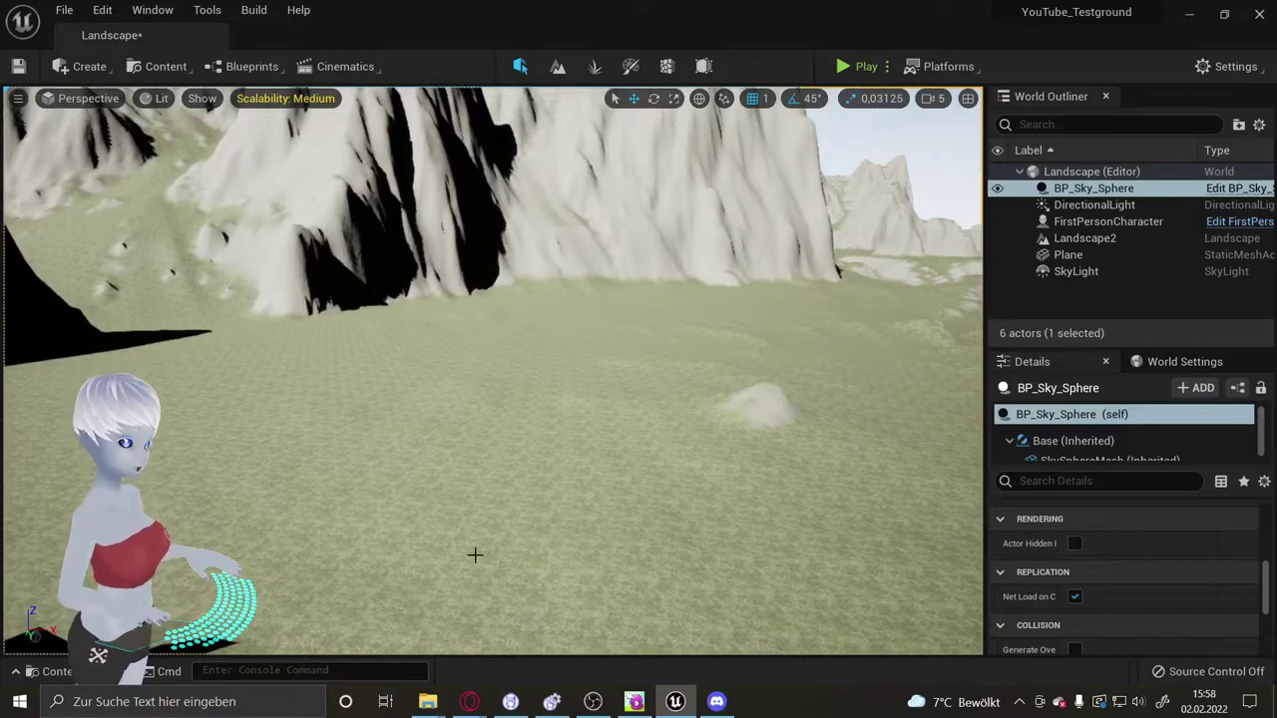
mouse_move(739, 278)
right_down()
mouse_move(505, 301)
mouse_move(531, 371)
right_up()
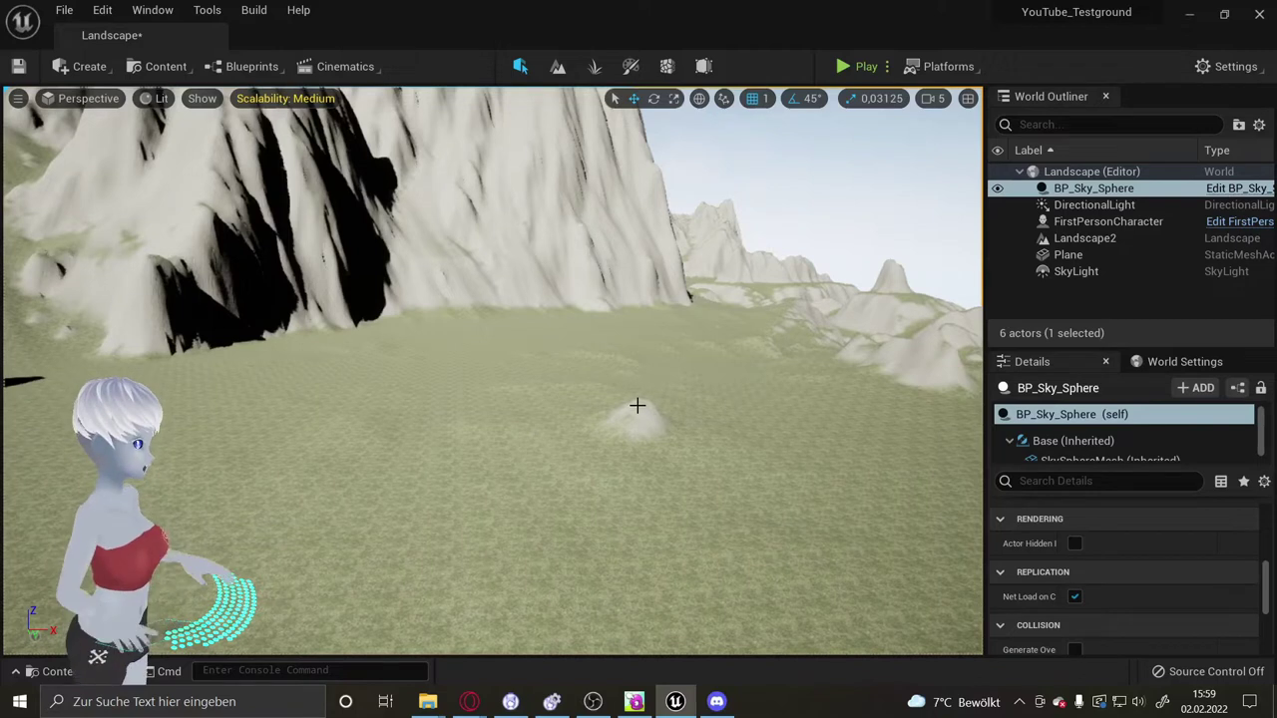
mouse_move(457, 366)
right_down()
mouse_move(491, 394)
mouse_move(490, 382)
right_up()
right_drag(754, 416, 714, 404)
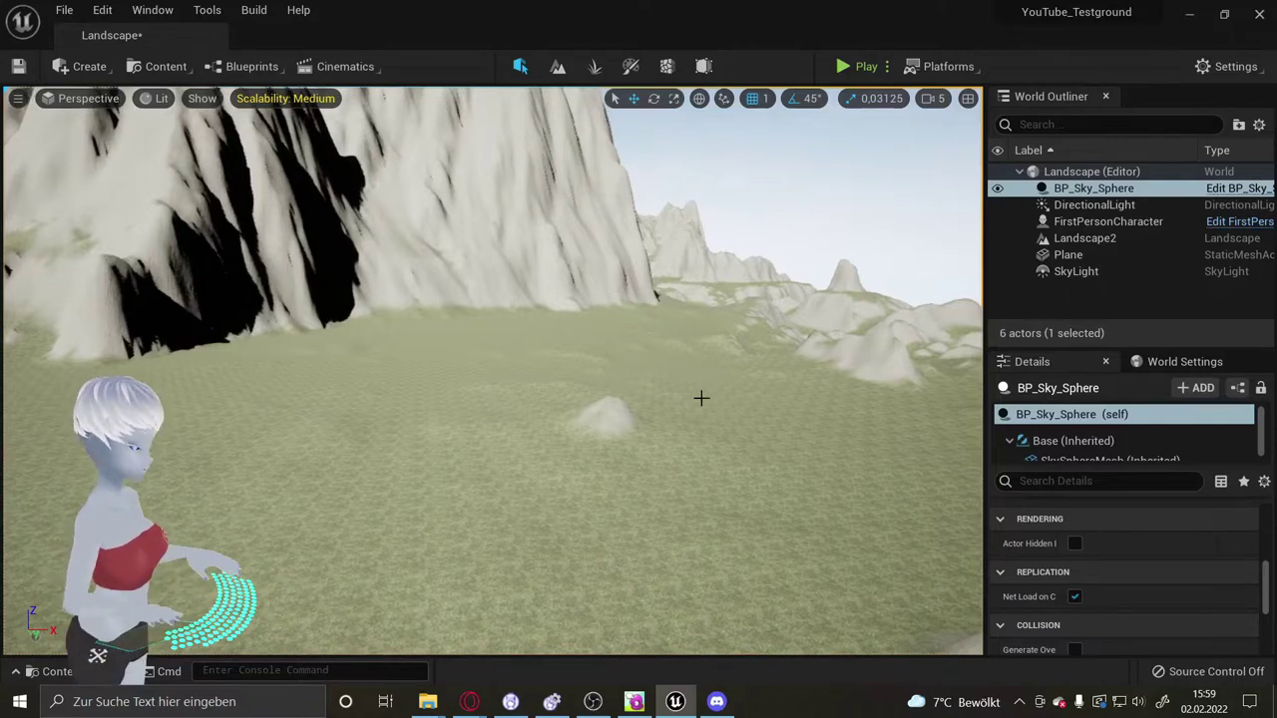
In the Content Browser, look through the Megascans 3D_Plants poppy and grass assets
click(160, 65)
click(197, 115)
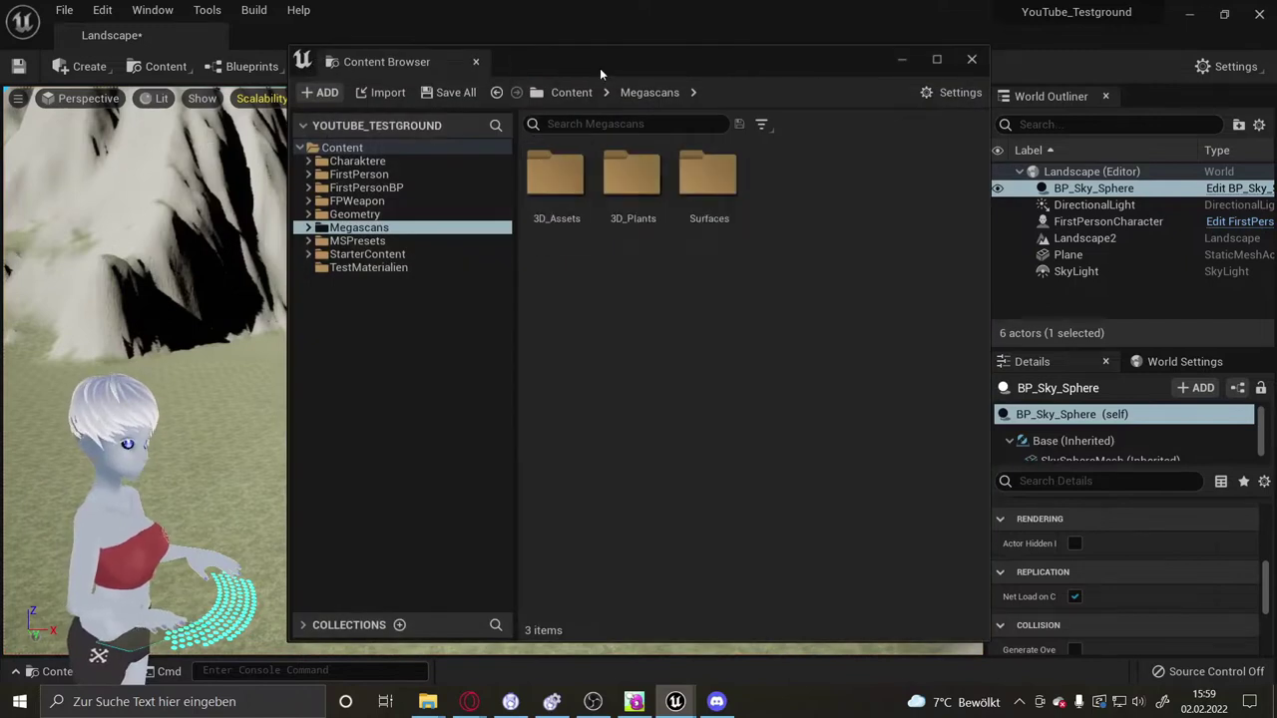
click(403, 217)
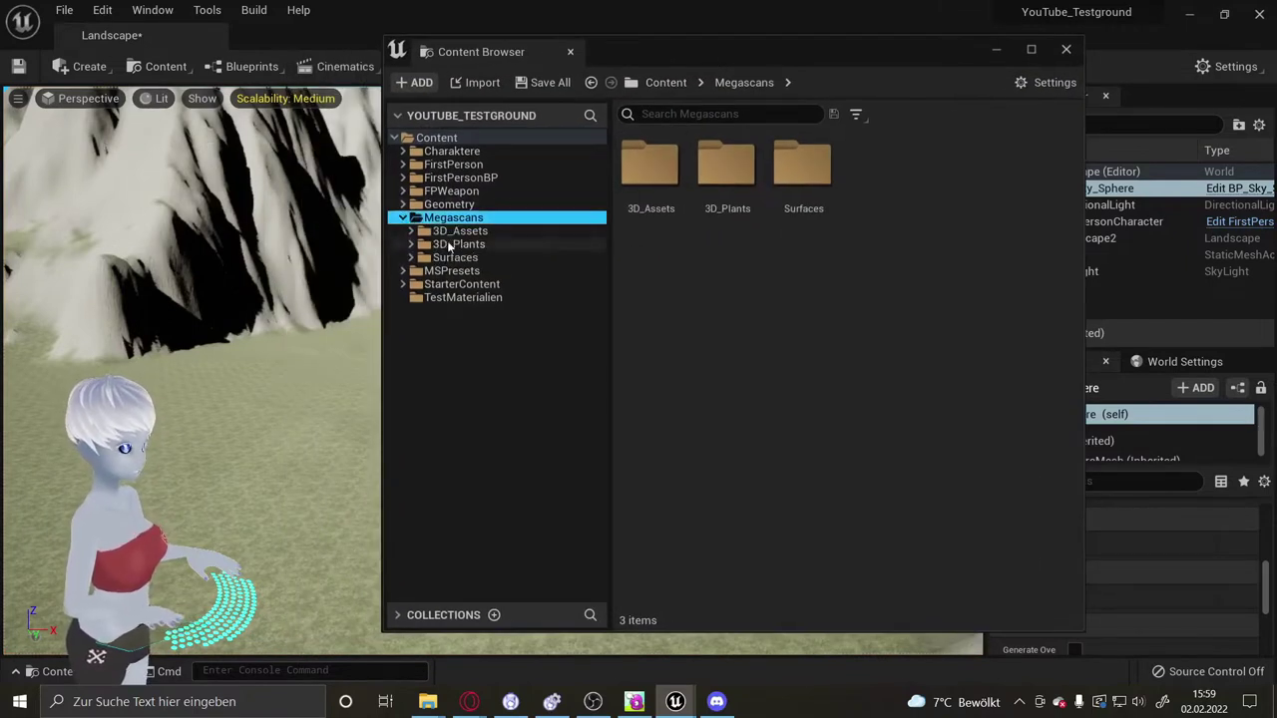
click(454, 243)
click(410, 243)
click(479, 257)
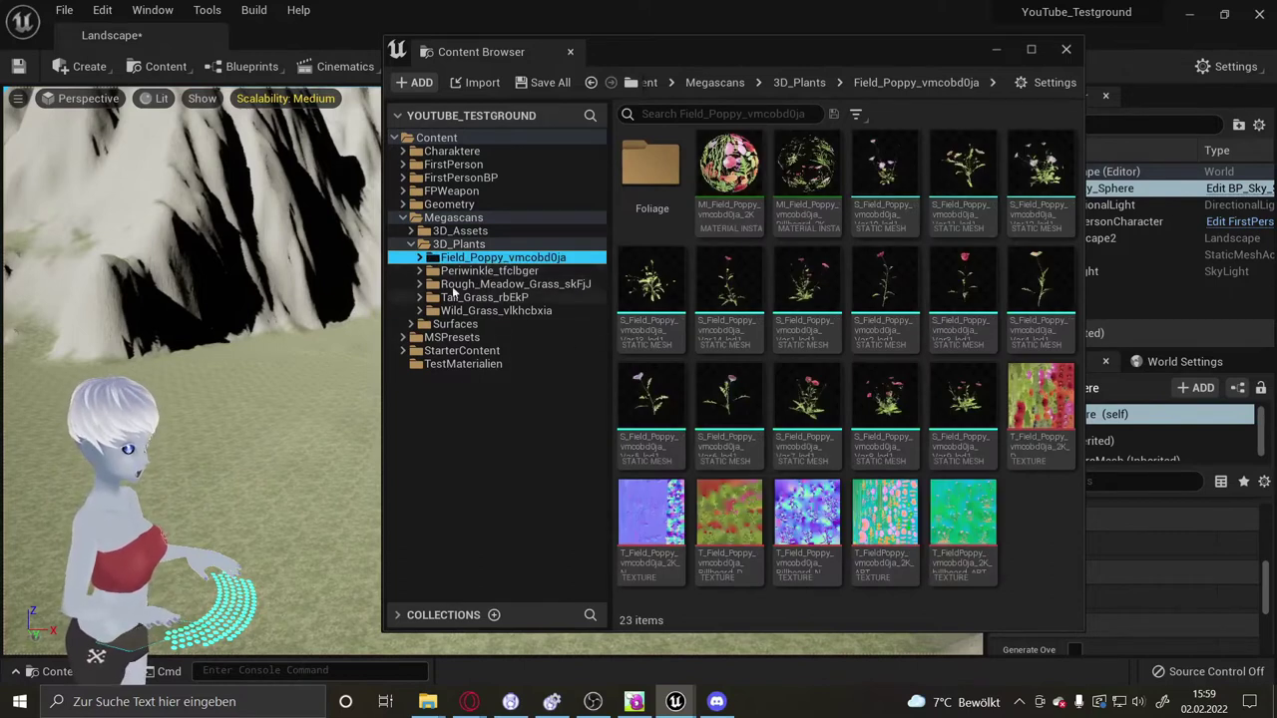
click(480, 284)
click(499, 310)
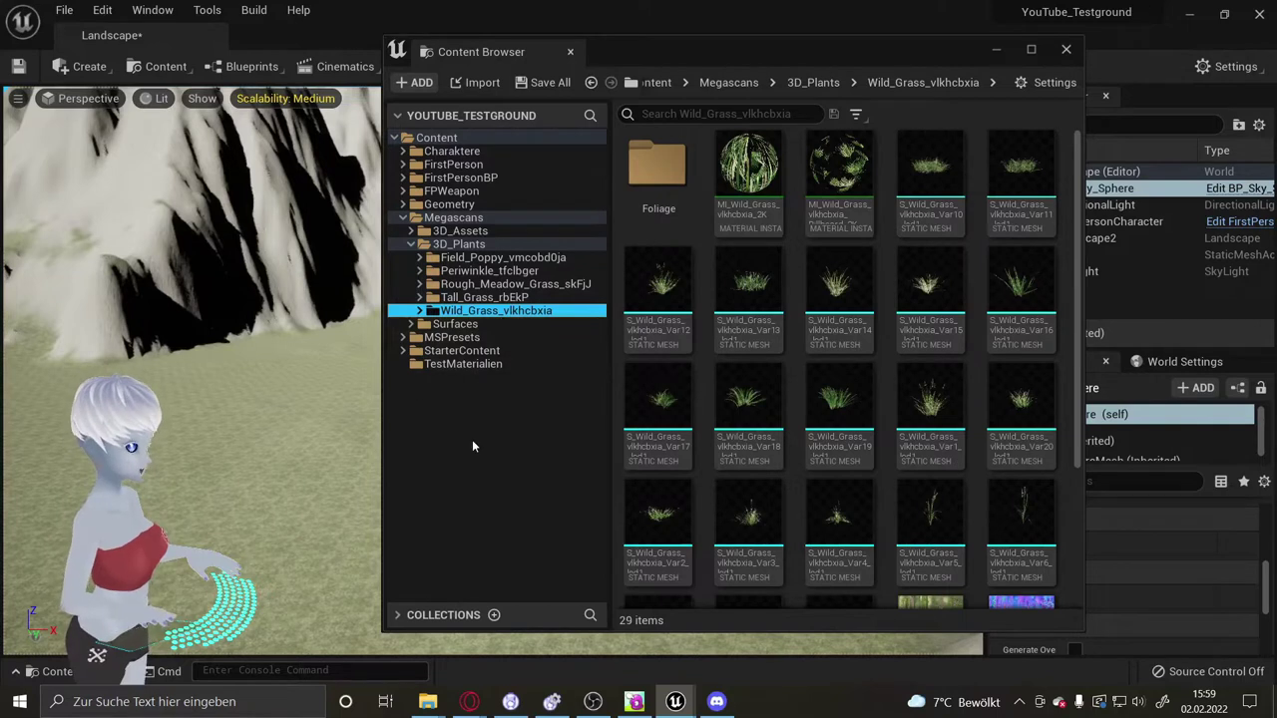
key(alt+Left)
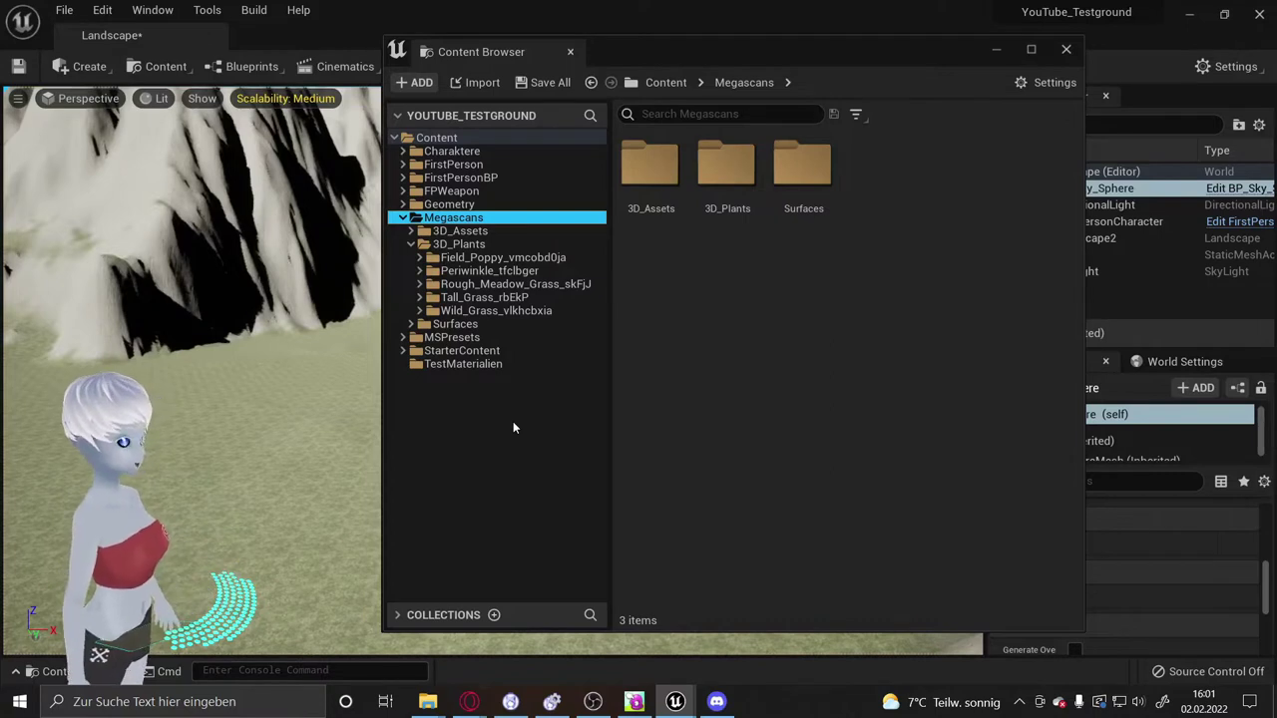
Create a new folder named 'trees' inside Geometry and open it
right_click(513, 427)
key(Escape)
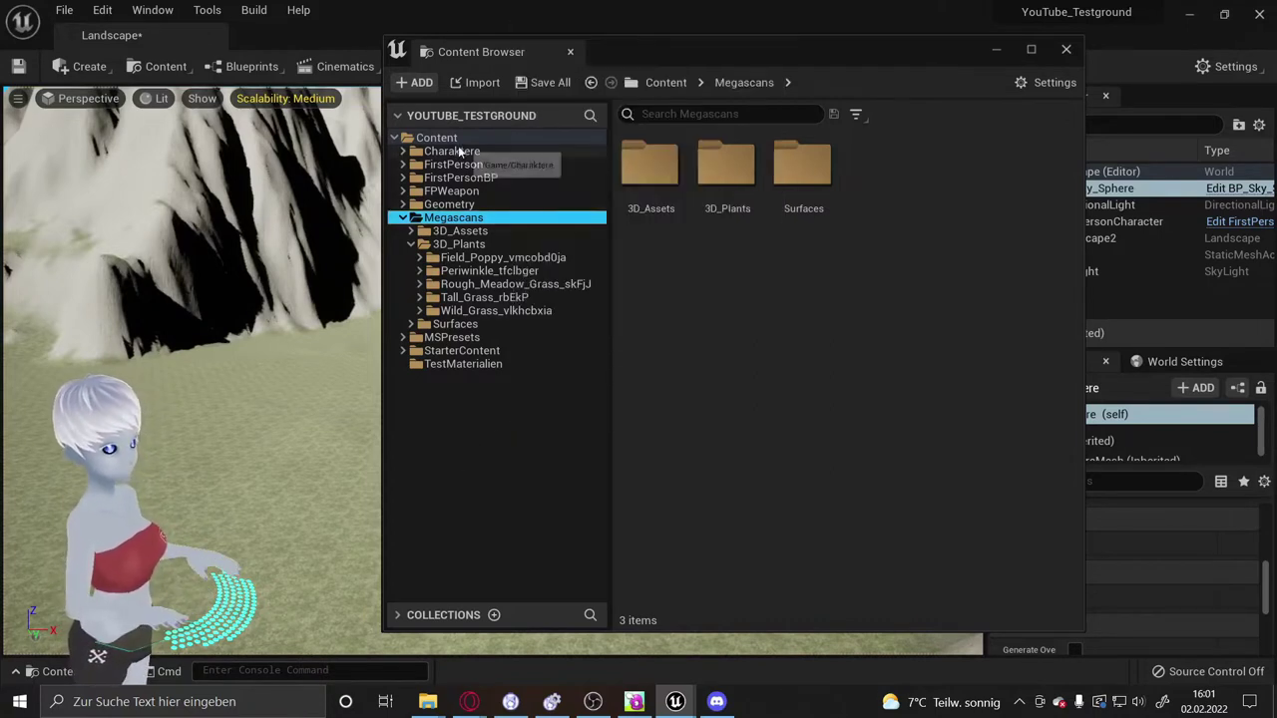
click(449, 203)
right_click(800, 313)
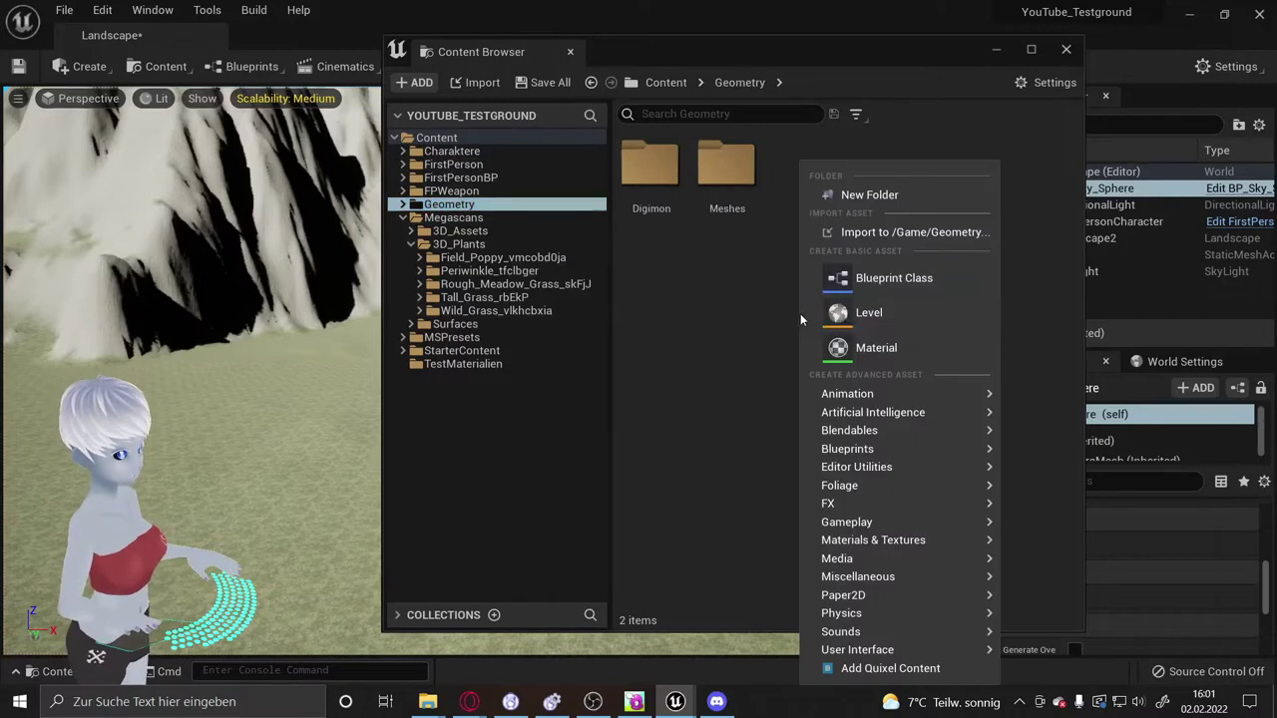
click(876, 197)
text(trees)
key(Return)
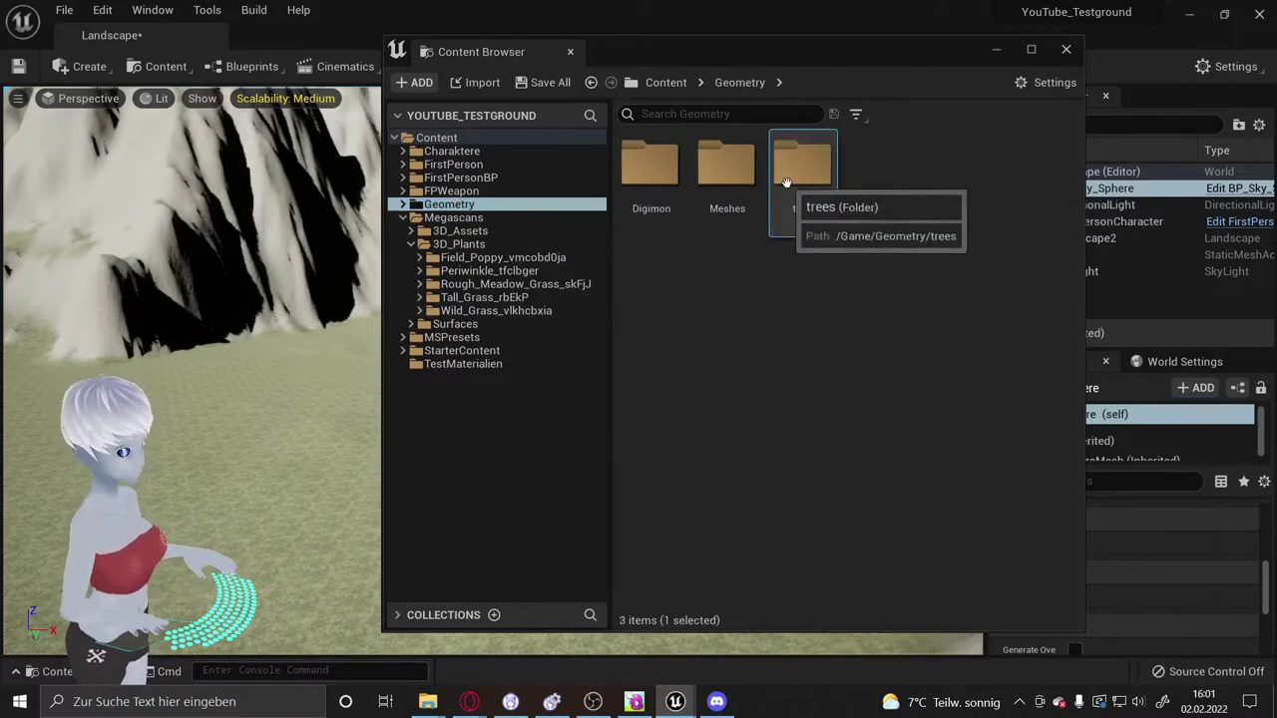
double_click(803, 174)
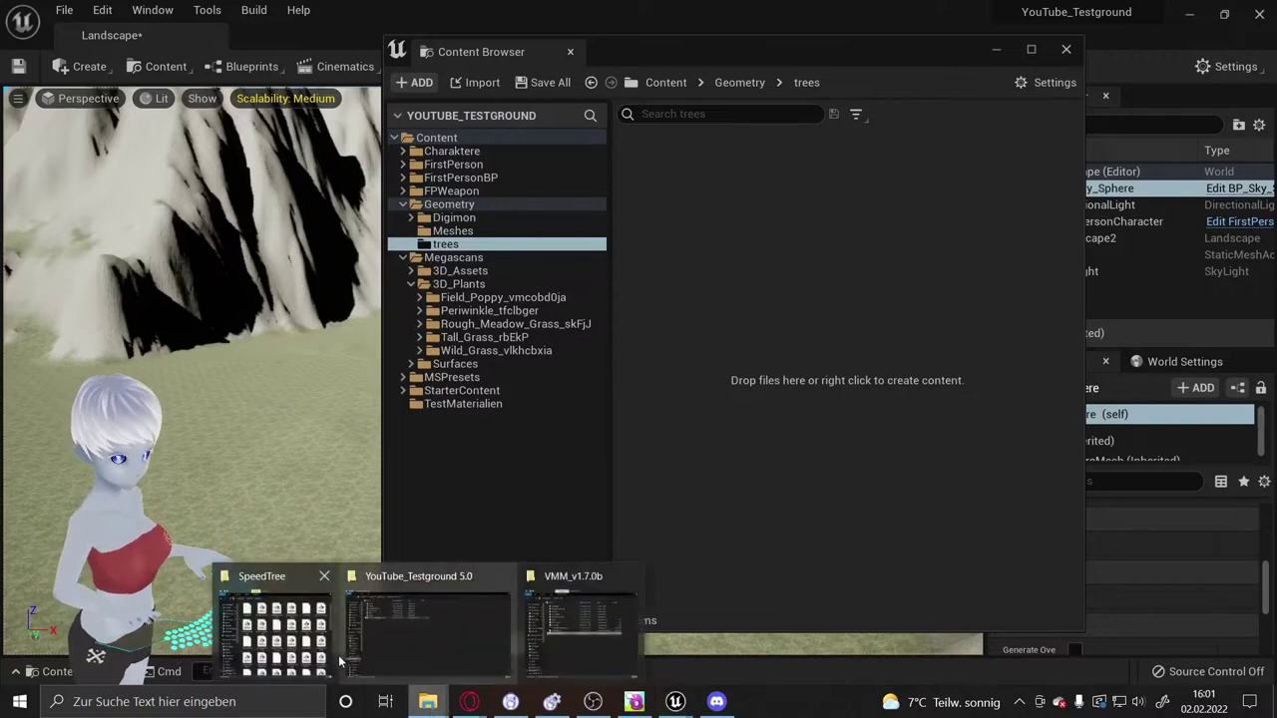
Dock the SpeedTree files window on the left and select Bush00–02 and Laubbaum01–02
drag(1276, 78, 325, 76)
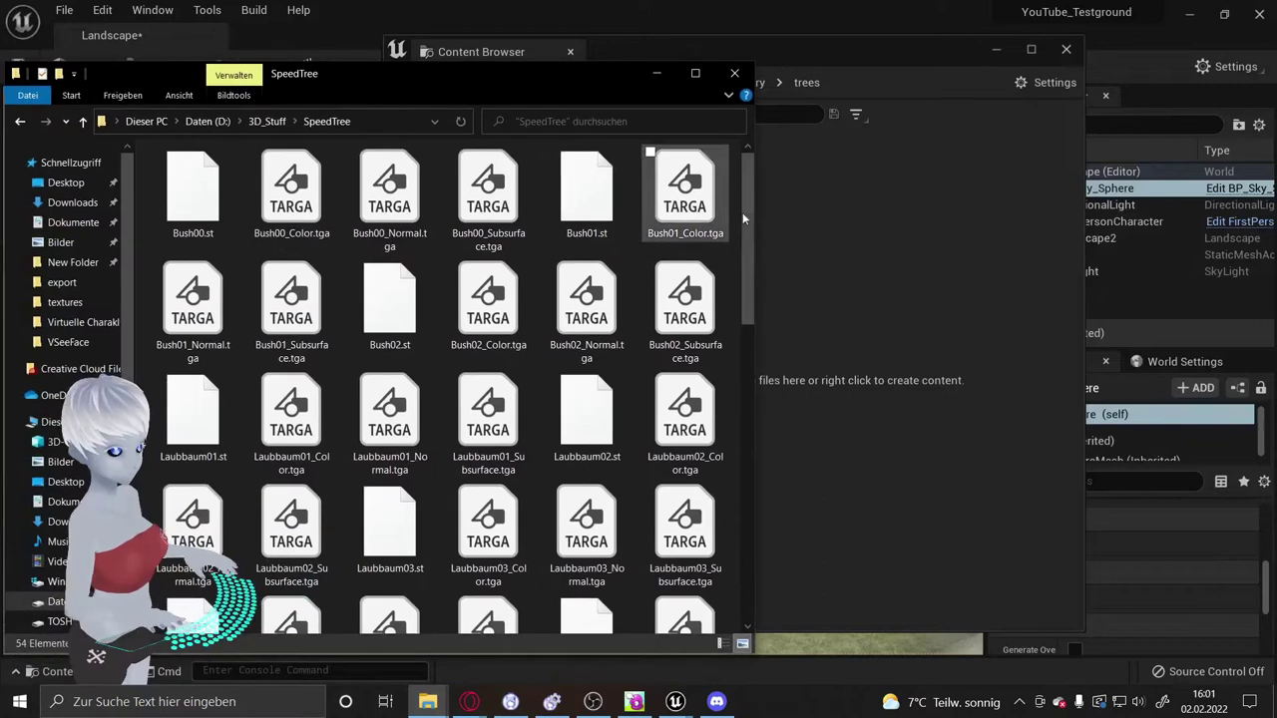
drag(754, 200, 603, 204)
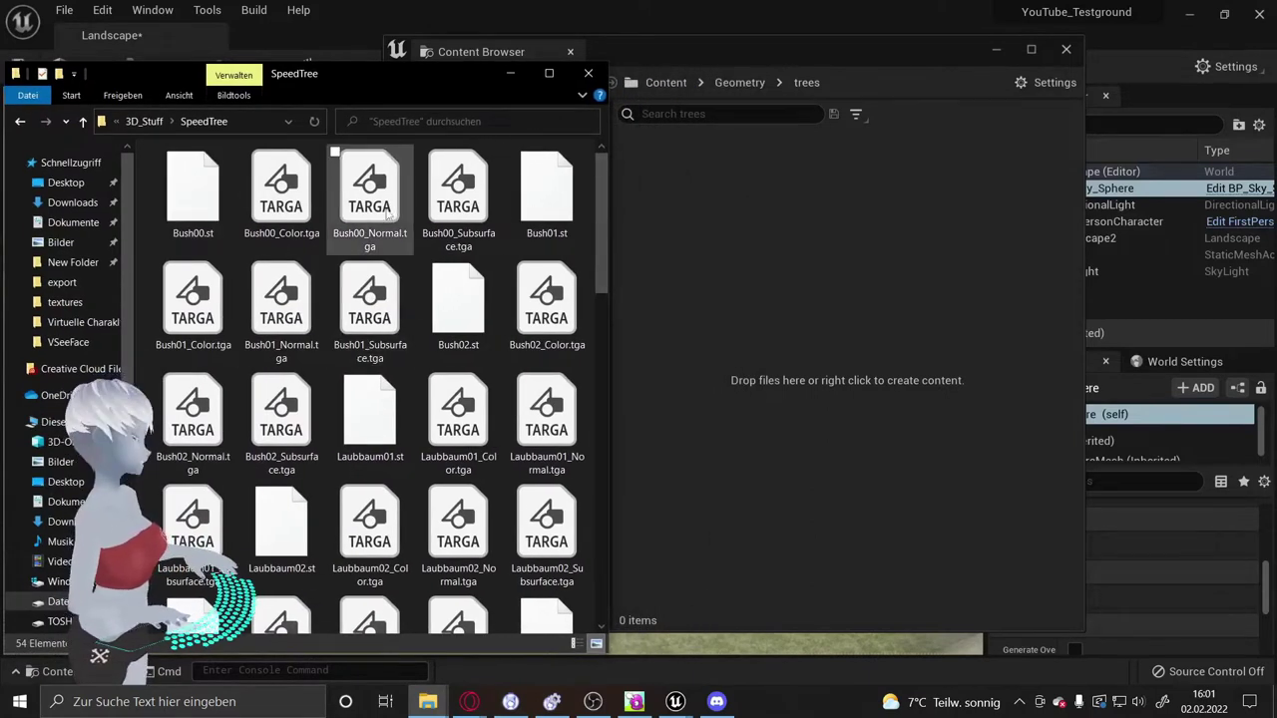
click(205, 204)
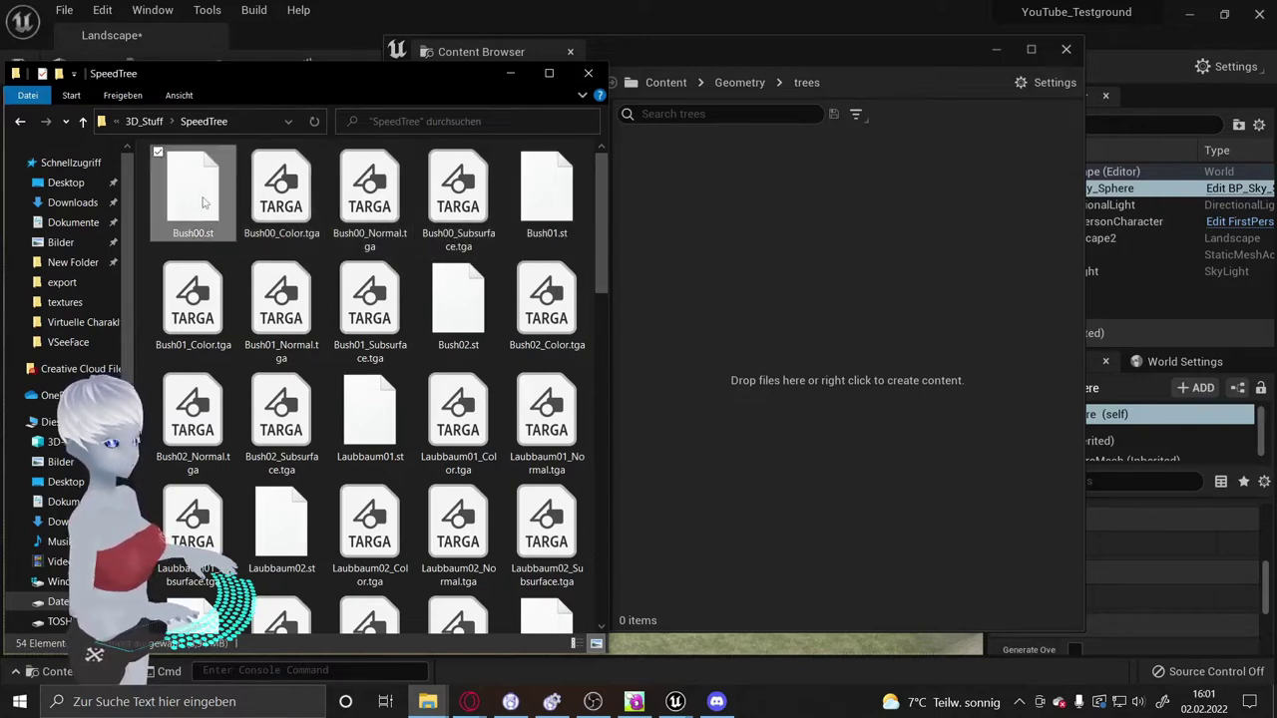
ctrl+click(546, 195)
ctrl+click(458, 304)
ctrl+click(367, 419)
ctrl+click(277, 529)
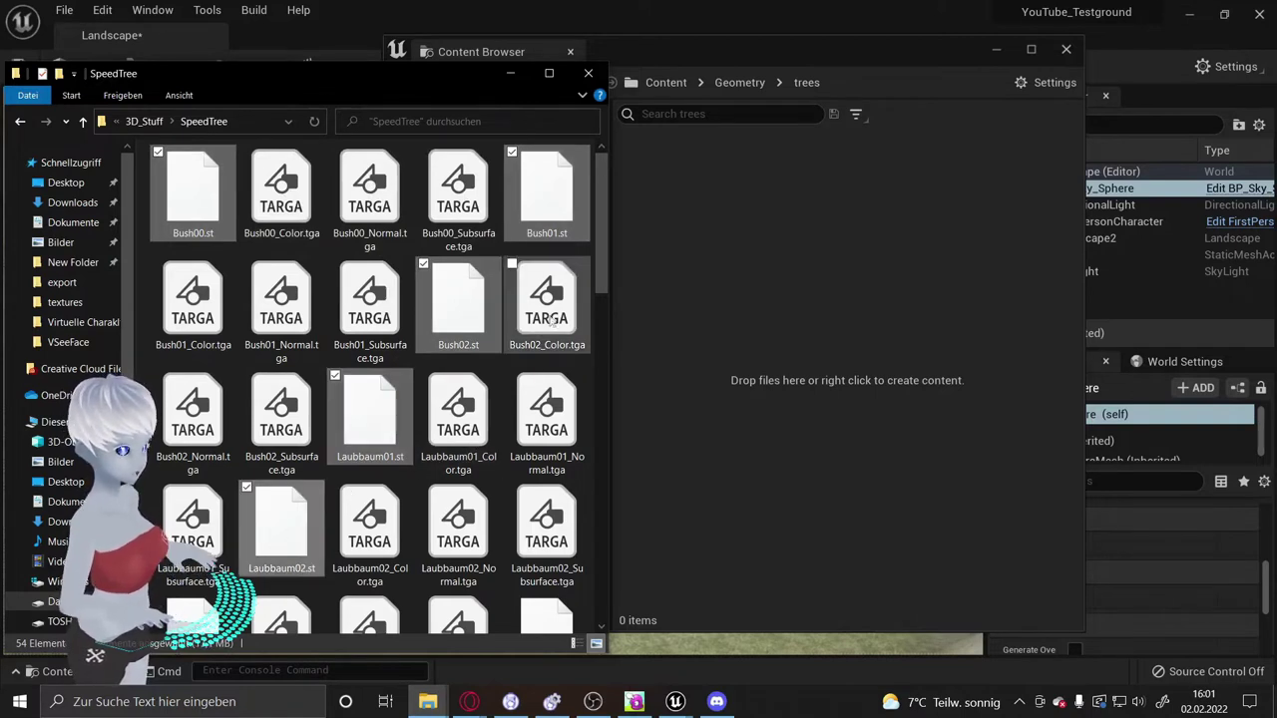
Add Laubbaum03–06 and Nadelbaum00–03 to the selection and drag all files into trees
scroll(559, 300, down, 3)
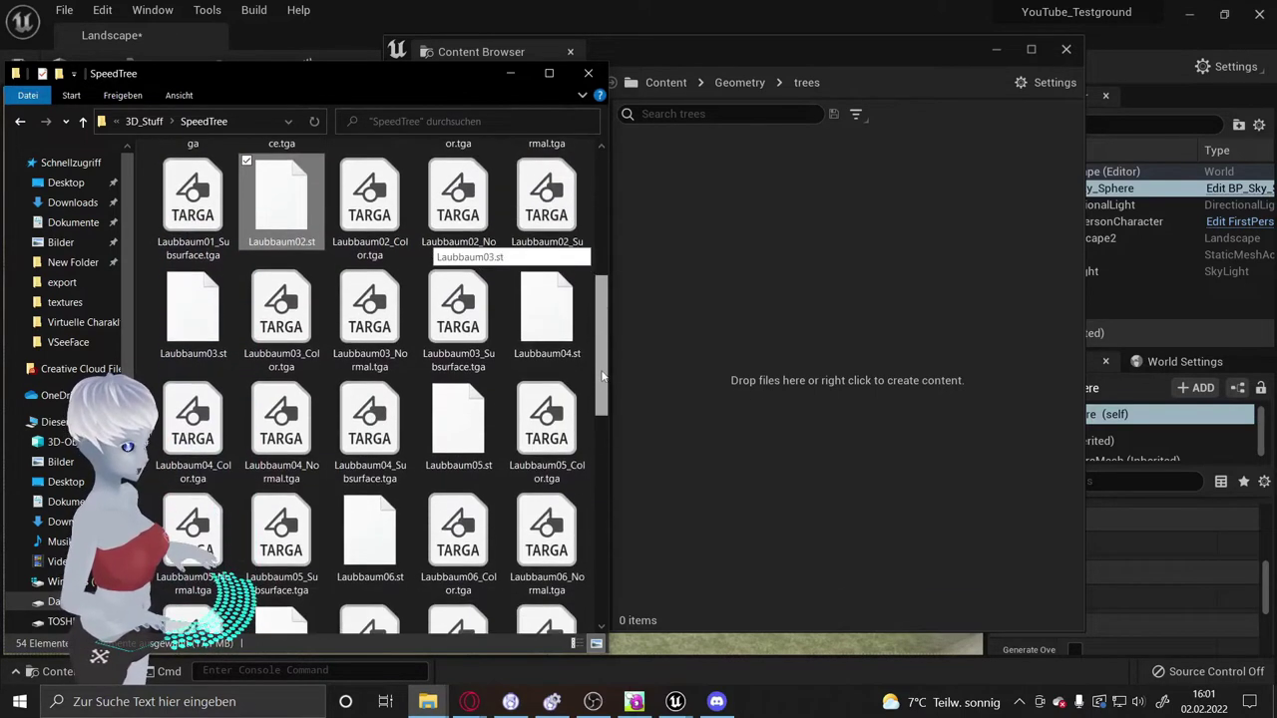
ctrl+click(541, 319)
ctrl+click(192, 309)
ctrl+click(458, 419)
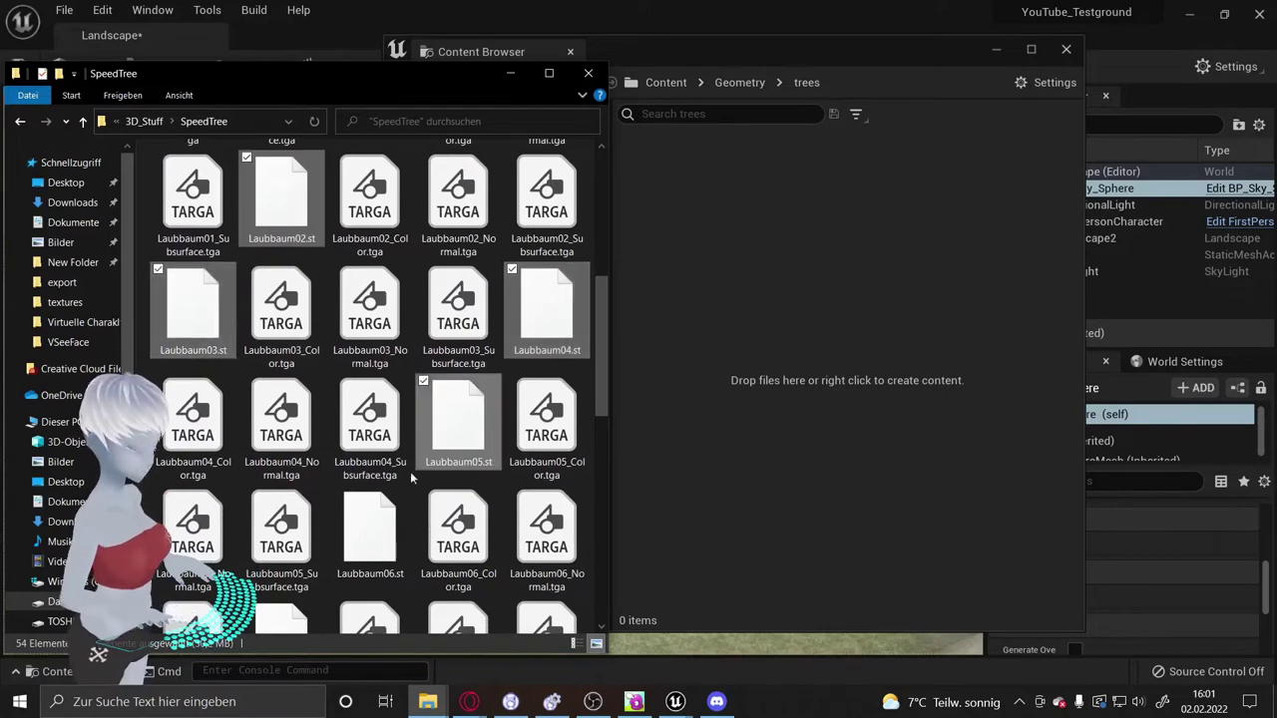
ctrl+click(369, 529)
scroll(545, 365, down, 1)
scroll(292, 243, down, 3)
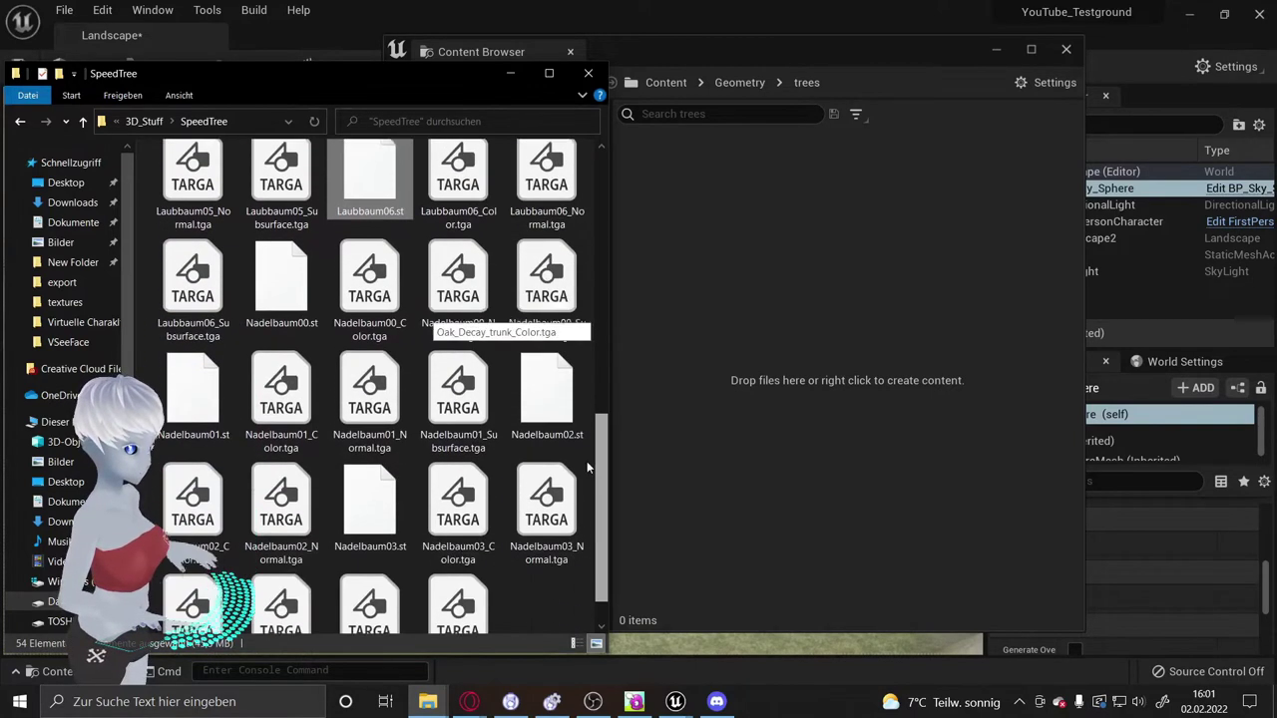
ctrl+click(284, 239)
ctrl+click(192, 349)
ctrl+click(370, 459)
ctrl+click(544, 369)
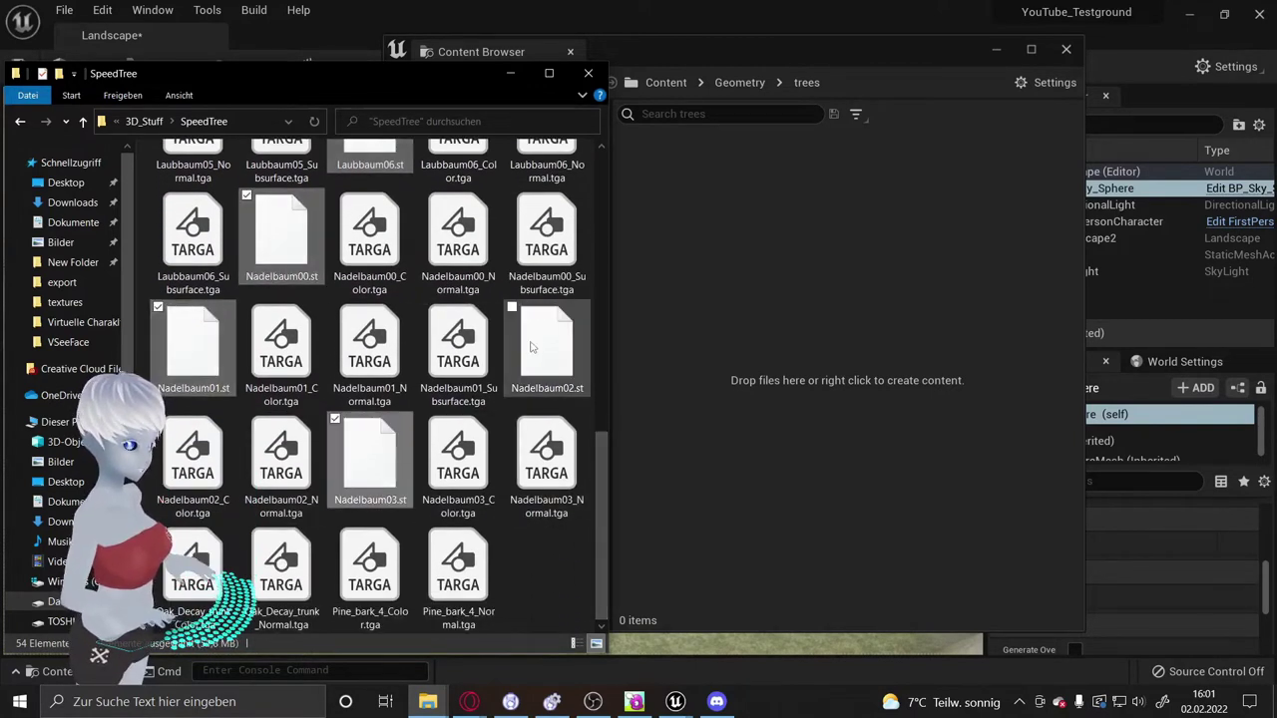
drag(536, 394, 849, 284)
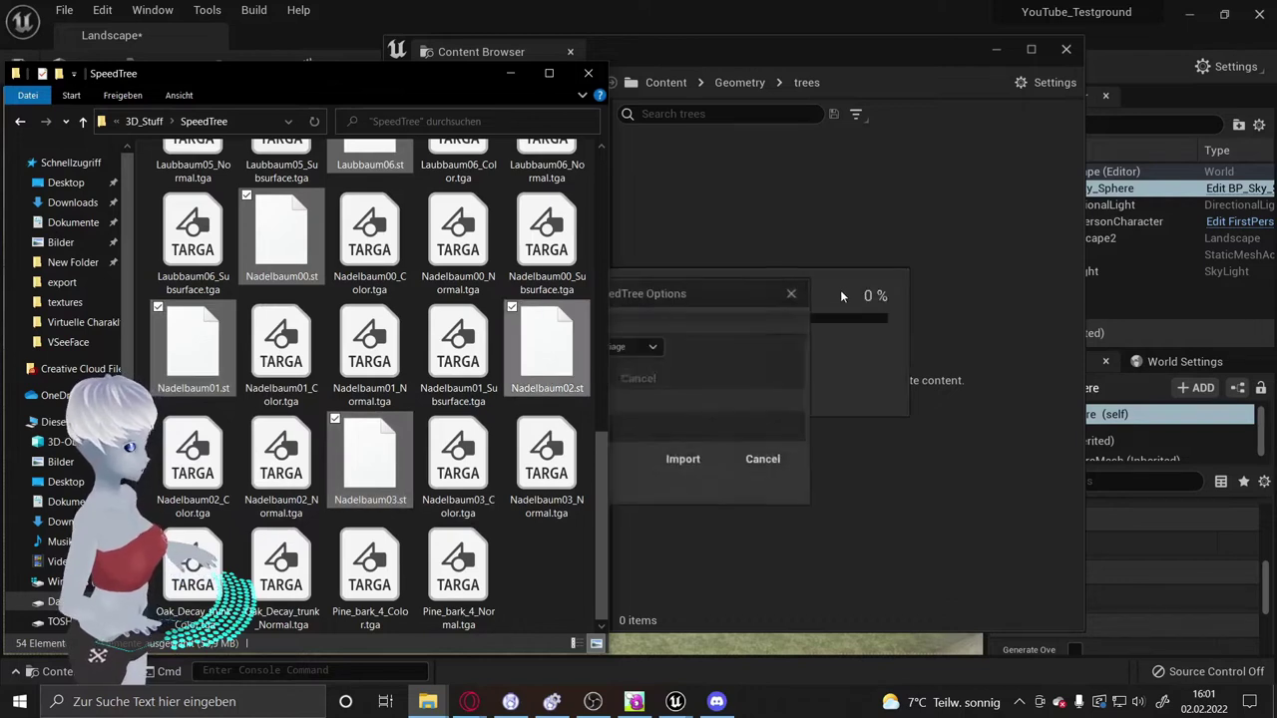
Import the SpeedTree files as Painted Foliage with collision, materials, subsurface and vertex processing
click(510, 74)
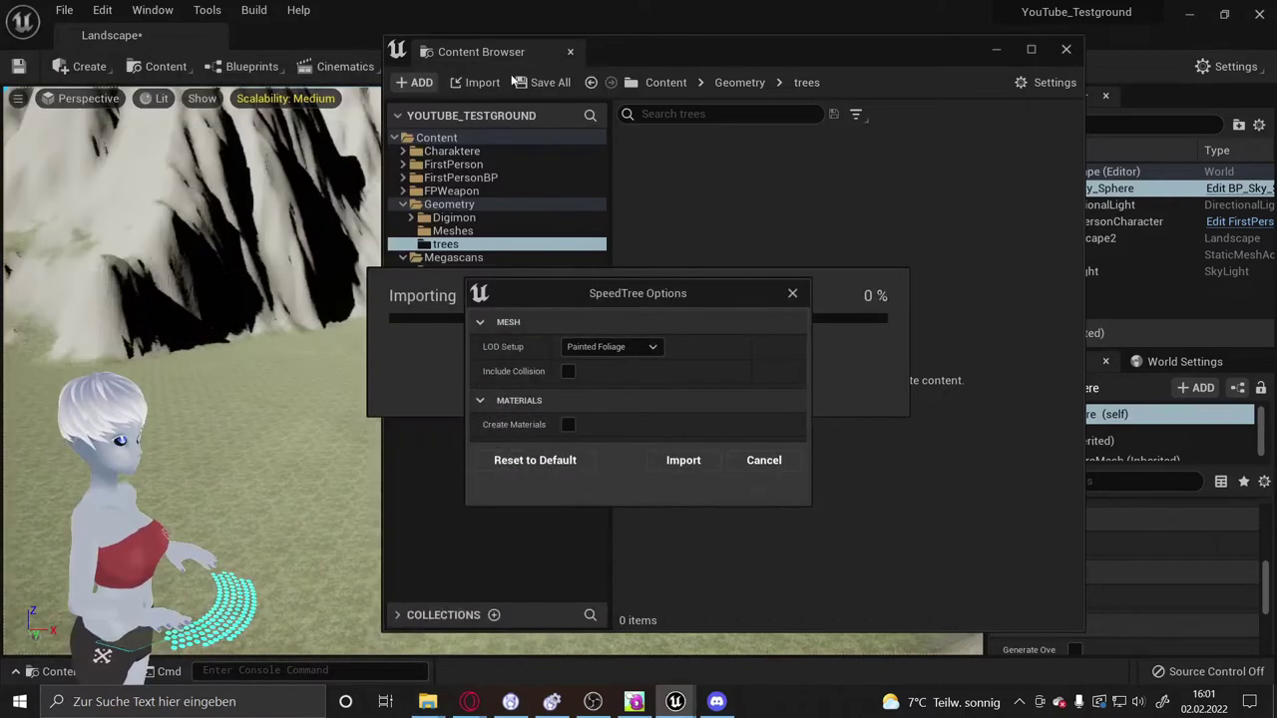
click(636, 347)
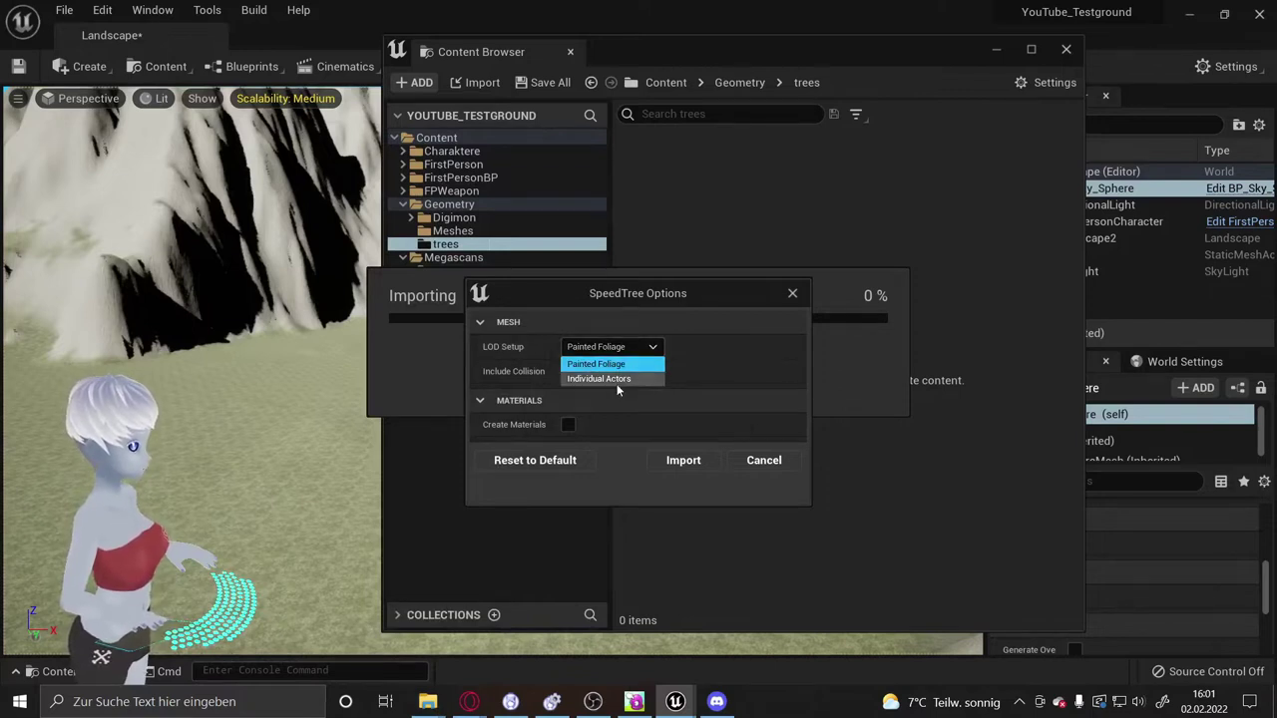
click(625, 364)
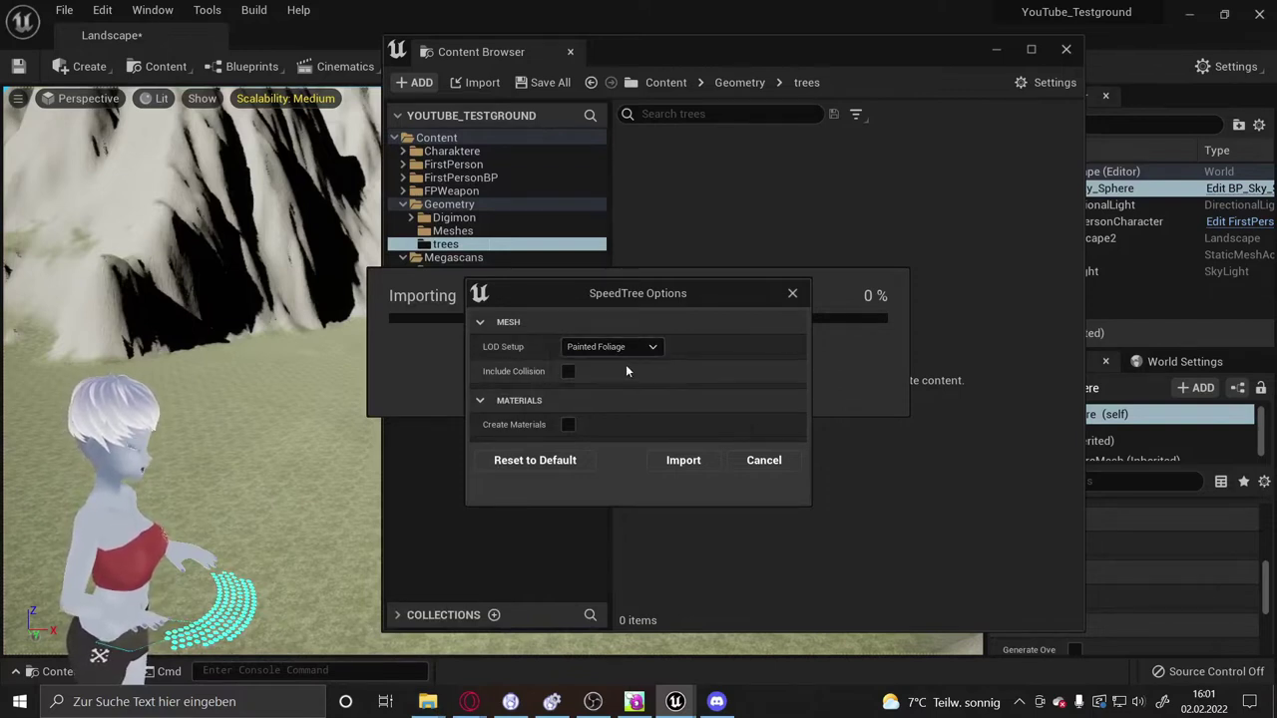
click(569, 373)
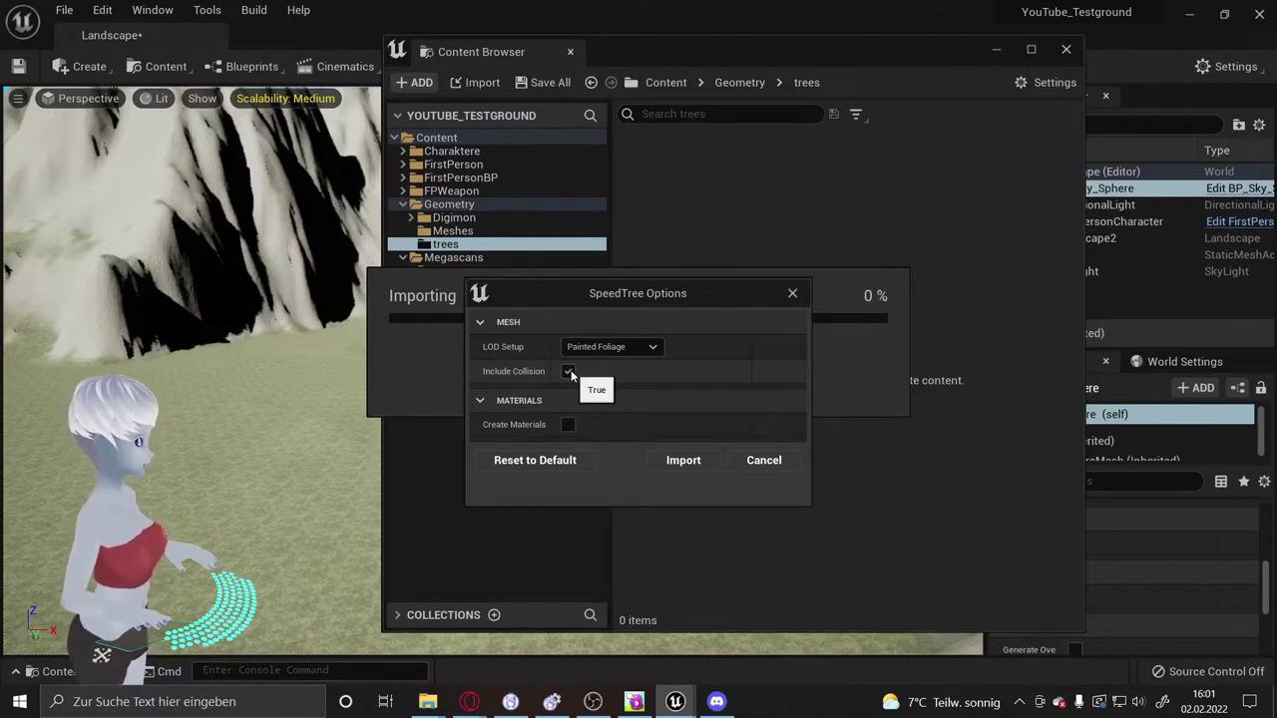
click(569, 425)
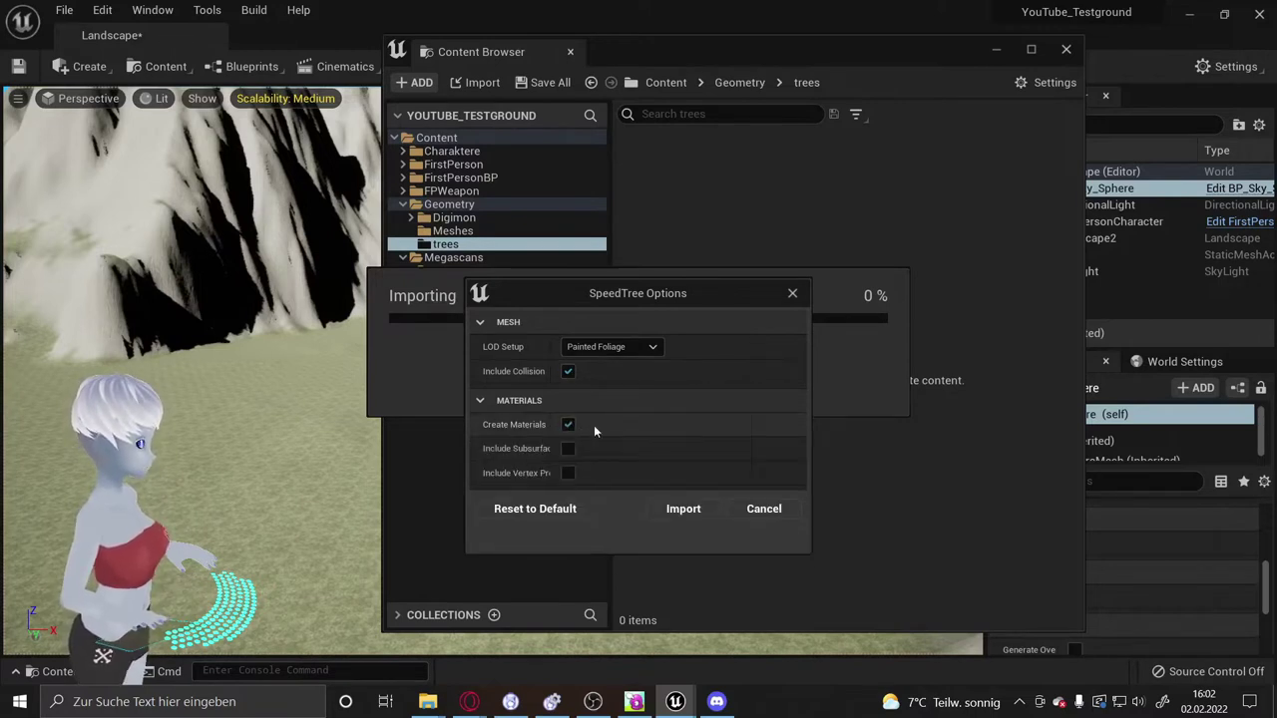
click(568, 448)
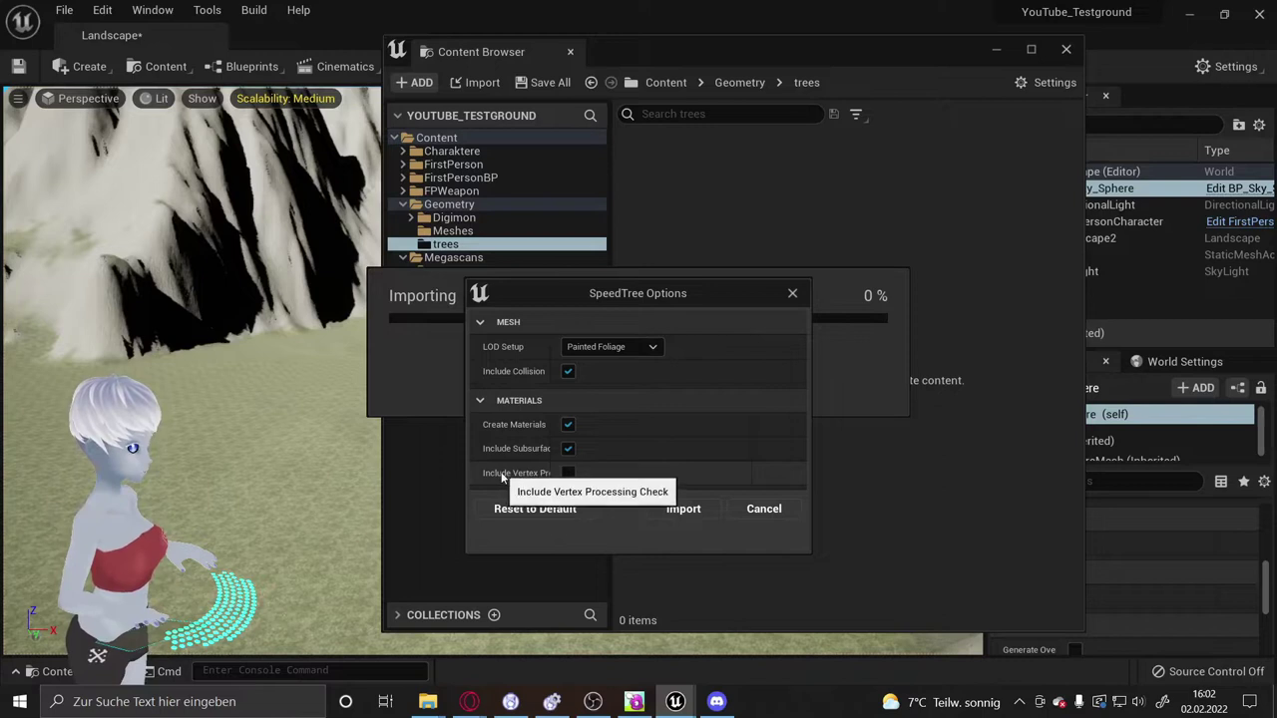
click(569, 473)
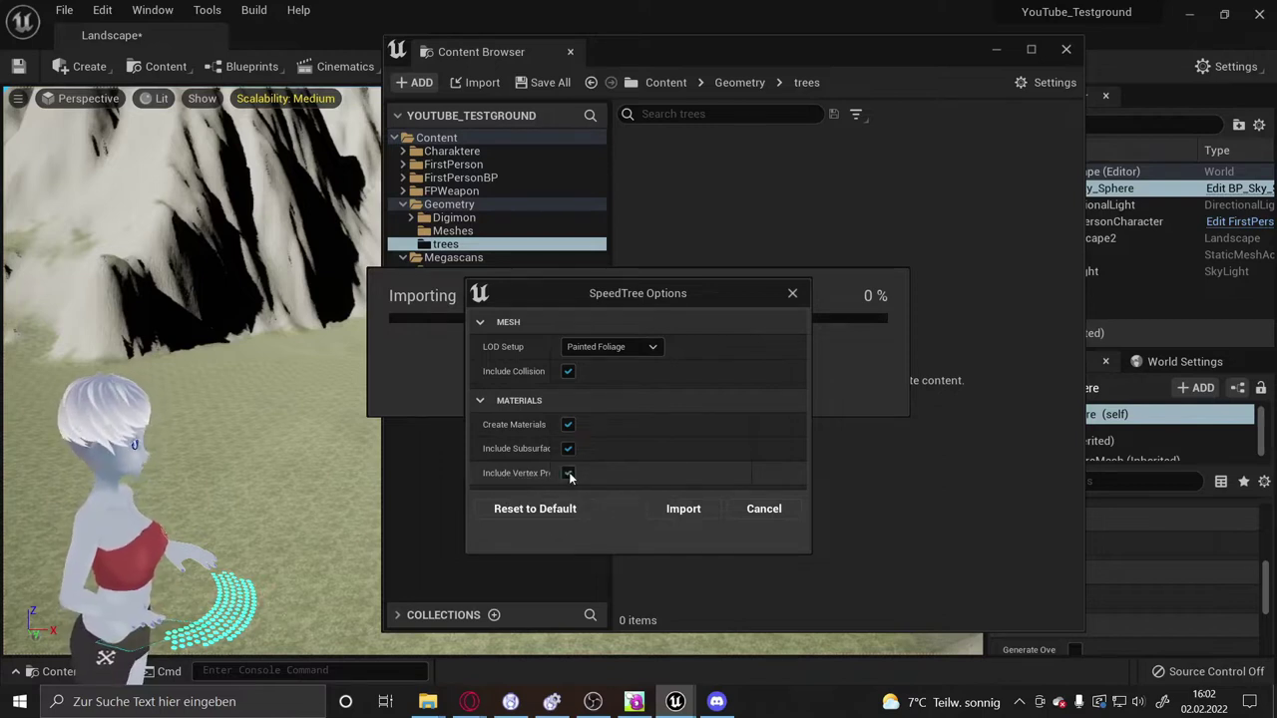
click(698, 508)
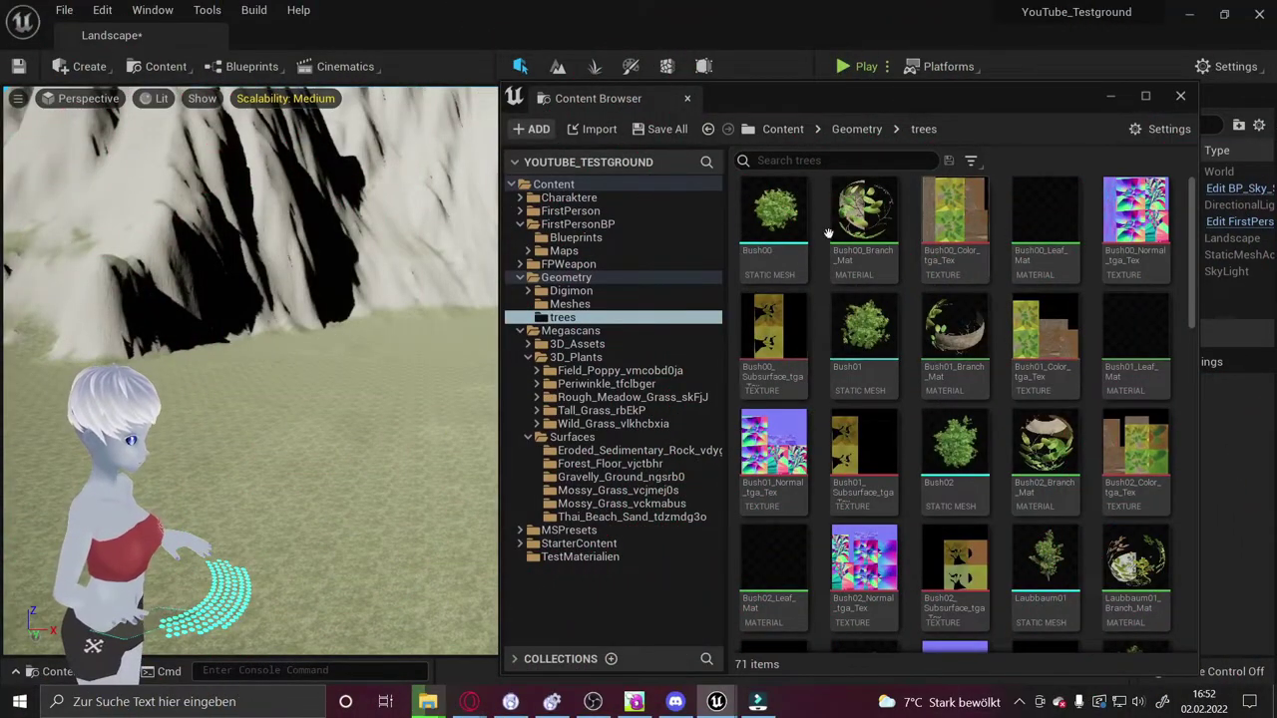
Switch to Foliage mode and float the foliage tools into a separate, wider window
mouse_move(873, 214)
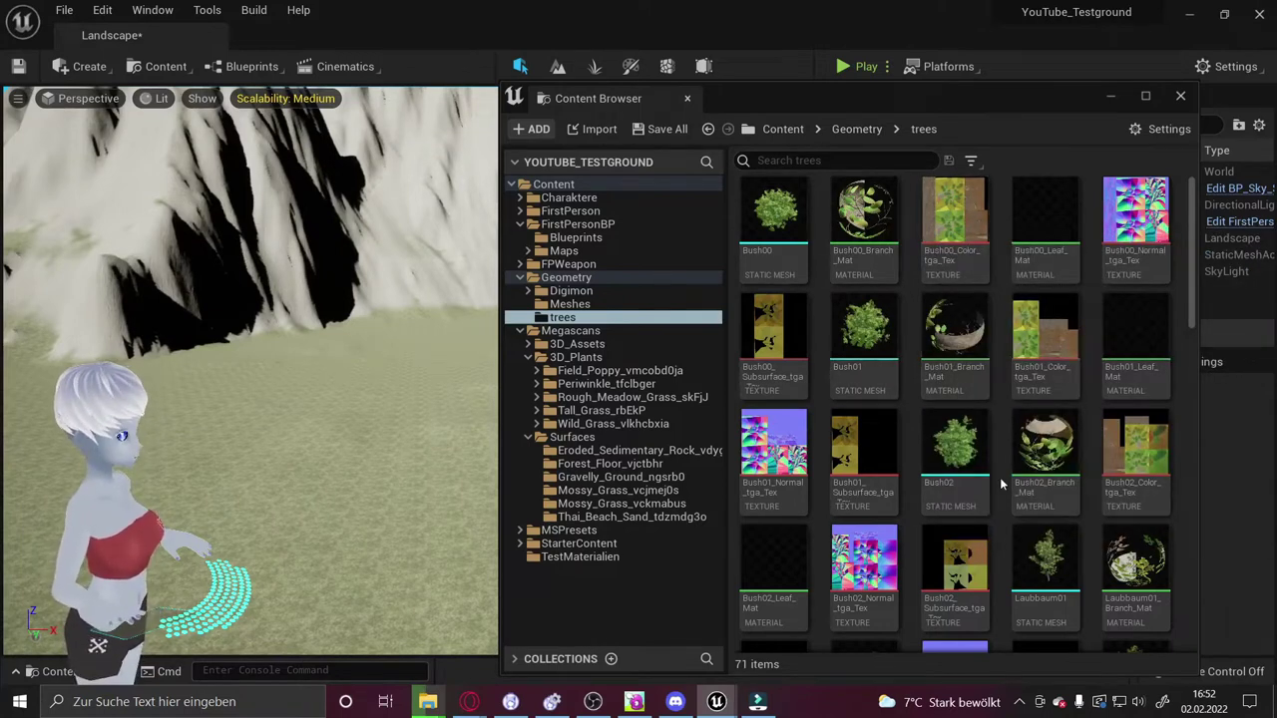
drag(870, 107, 921, 107)
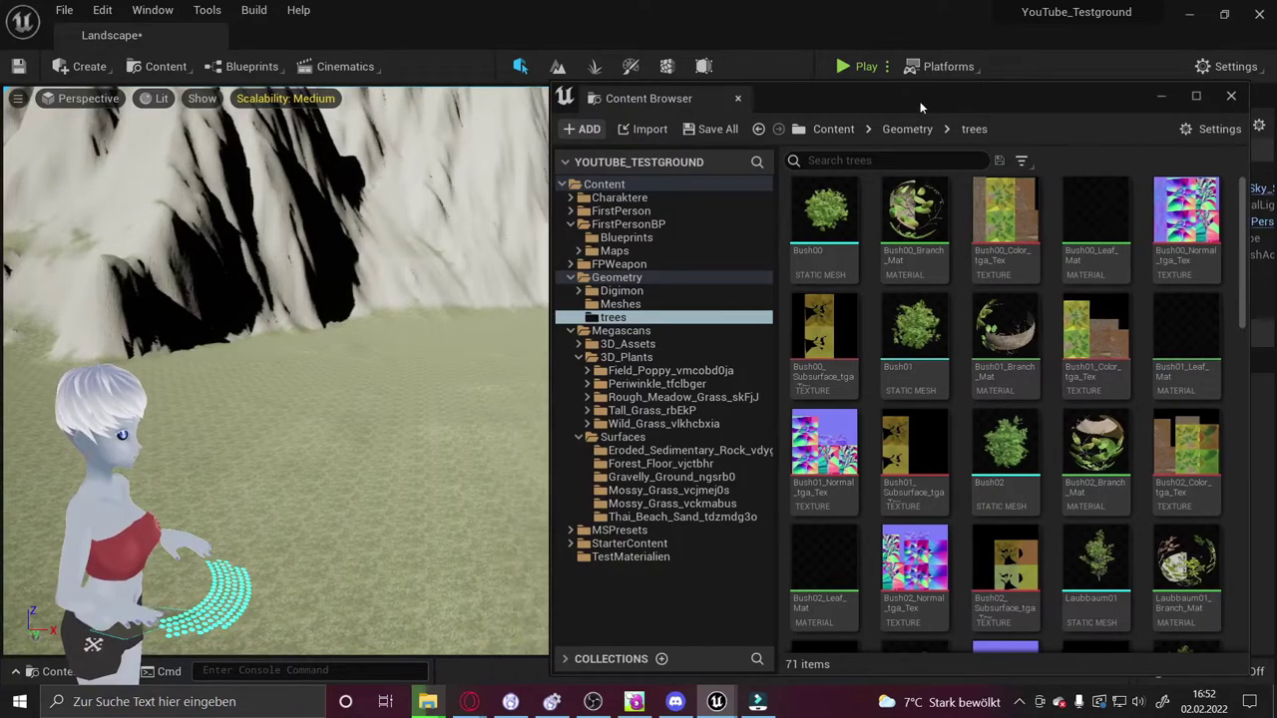
drag(813, 94, 836, 127)
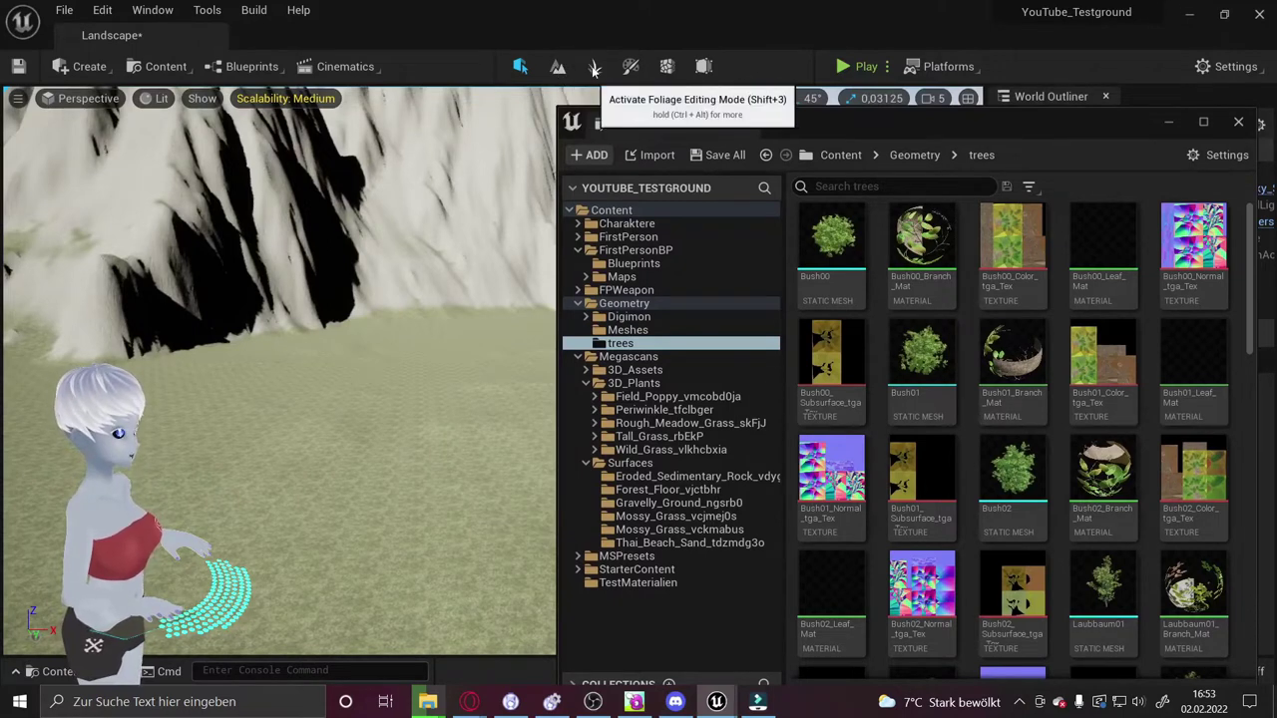
click(593, 68)
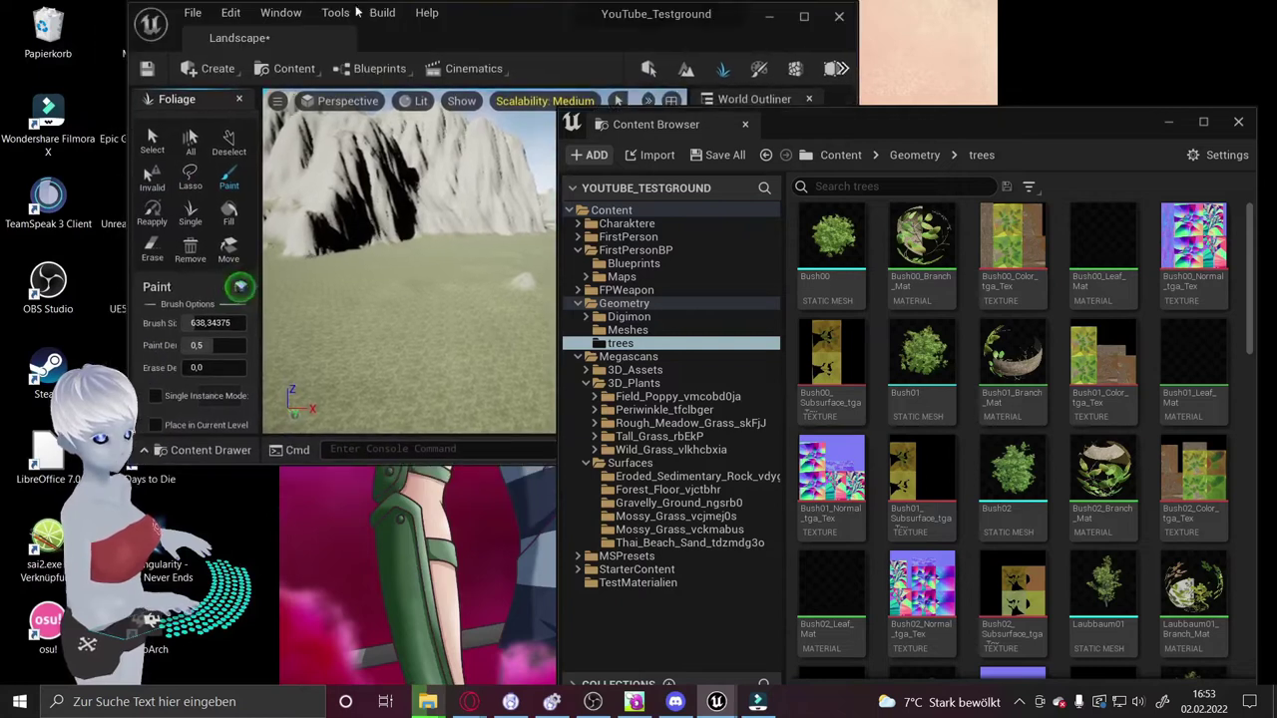
mouse_move(500, 22)
mouse_down()
mouse_move(535, 118)
mouse_move(511, 5)
mouse_up()
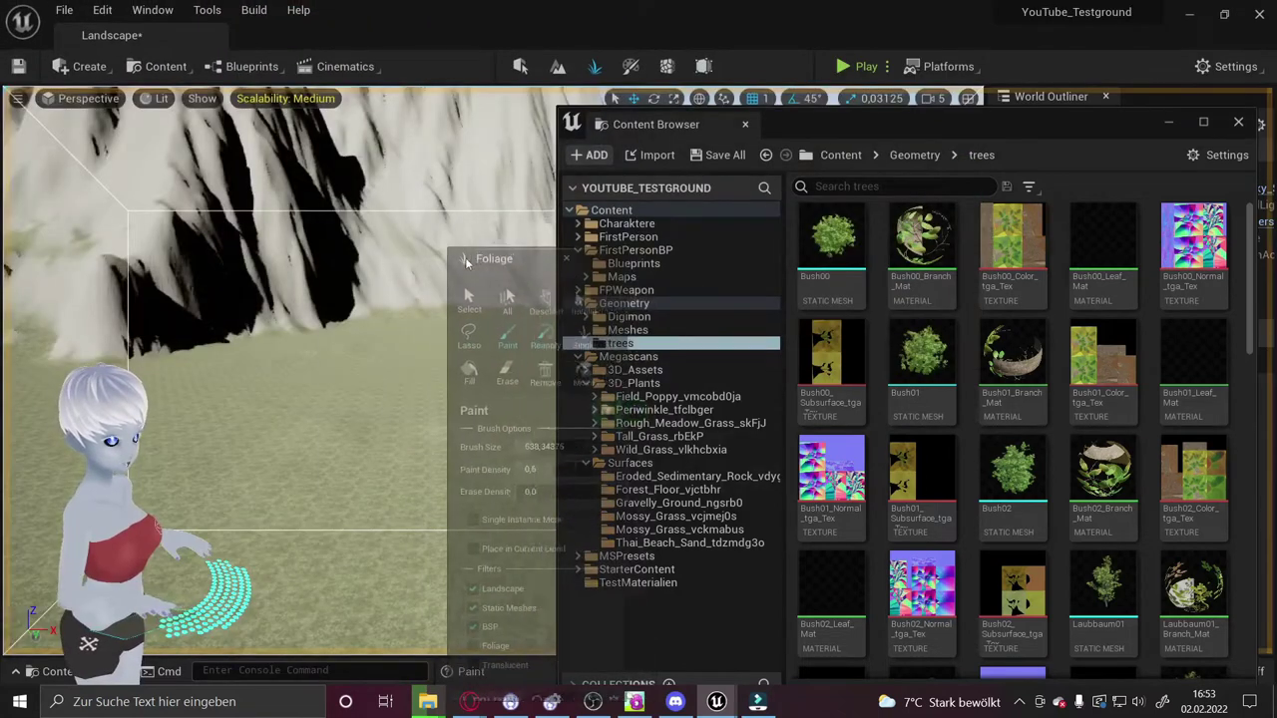
mouse_move(507, 255)
mouse_down()
mouse_move(461, 255)
mouse_move(318, 47)
mouse_up()
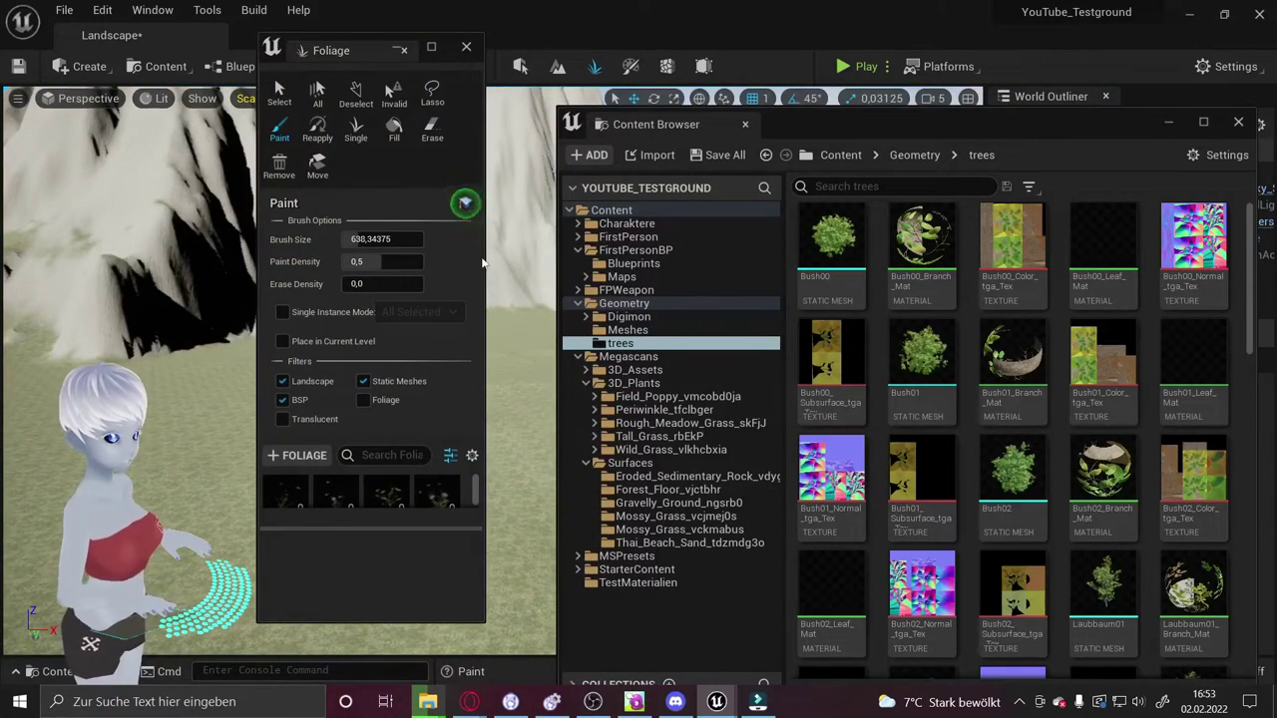
drag(482, 258, 868, 257)
click(279, 94)
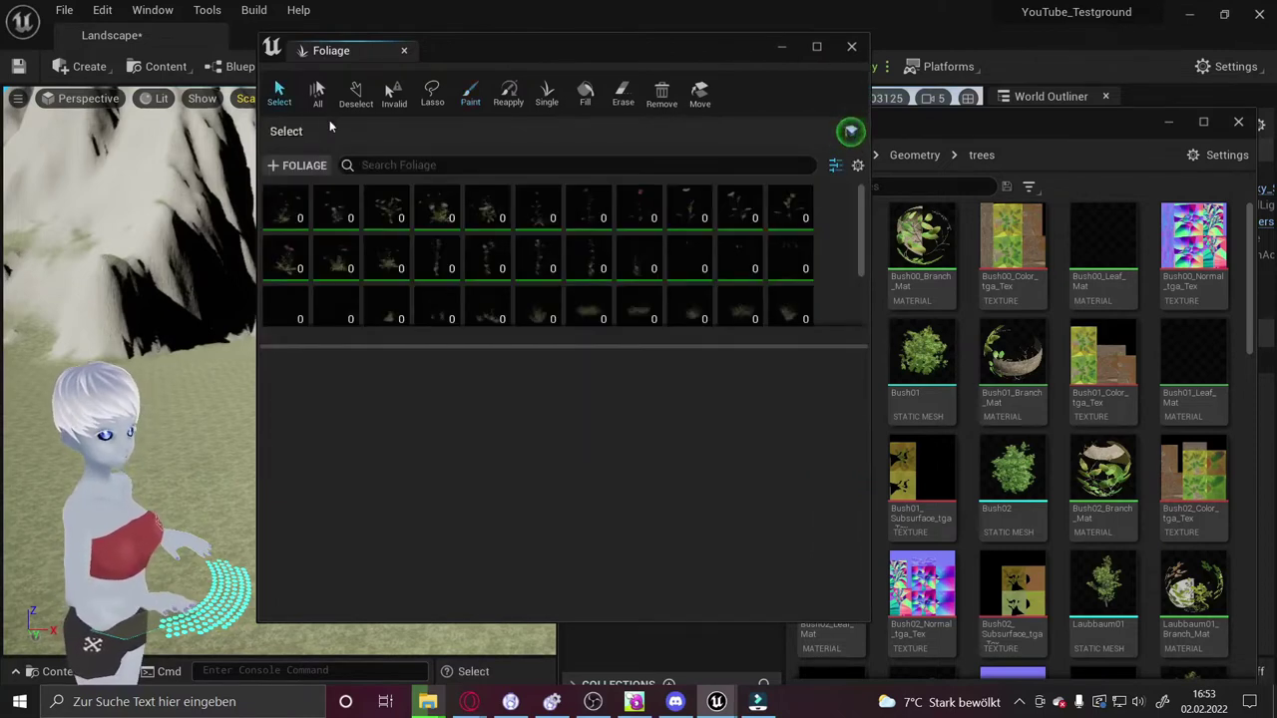
scroll(499, 274, down, 1)
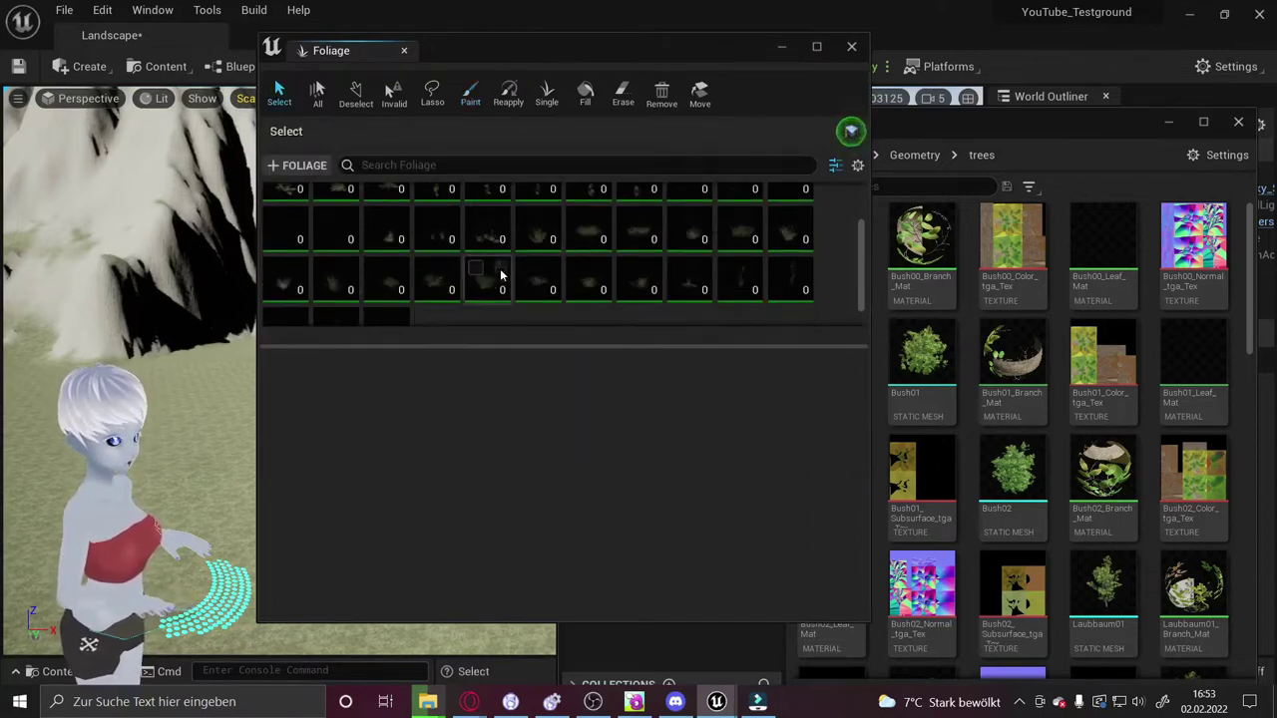
scroll(559, 281, up, 1)
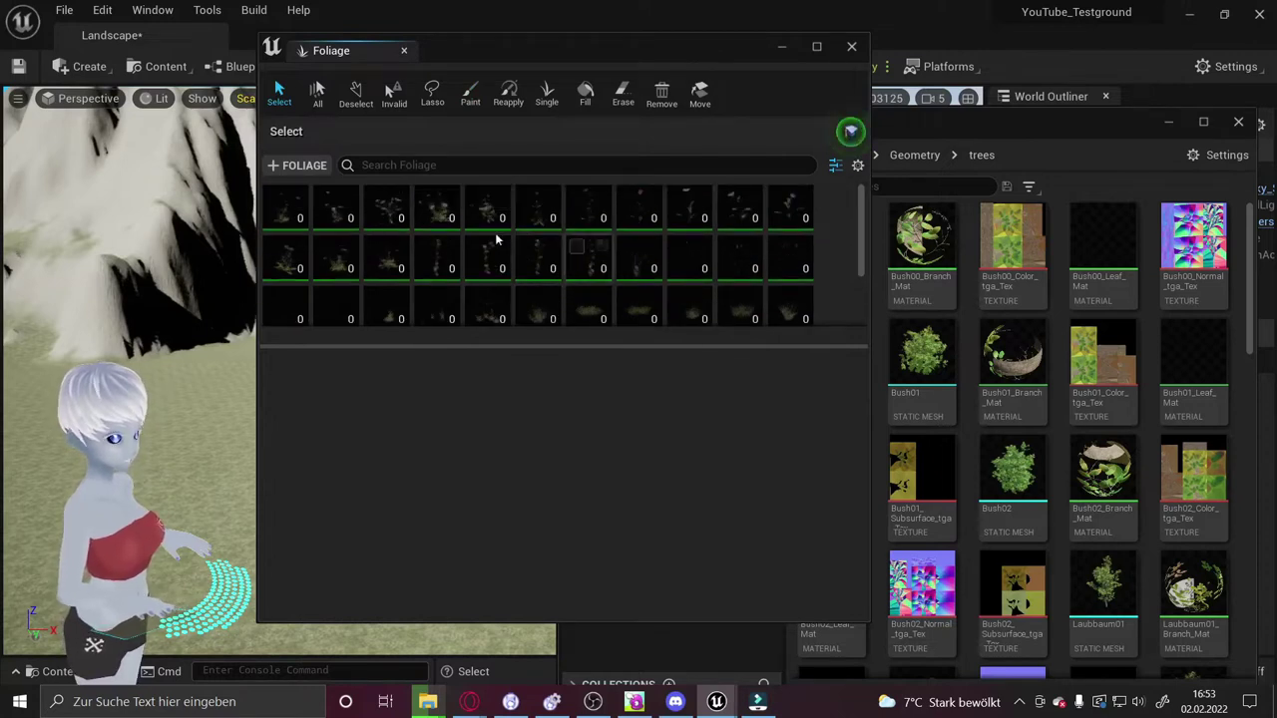
scroll(678, 305, down, 2)
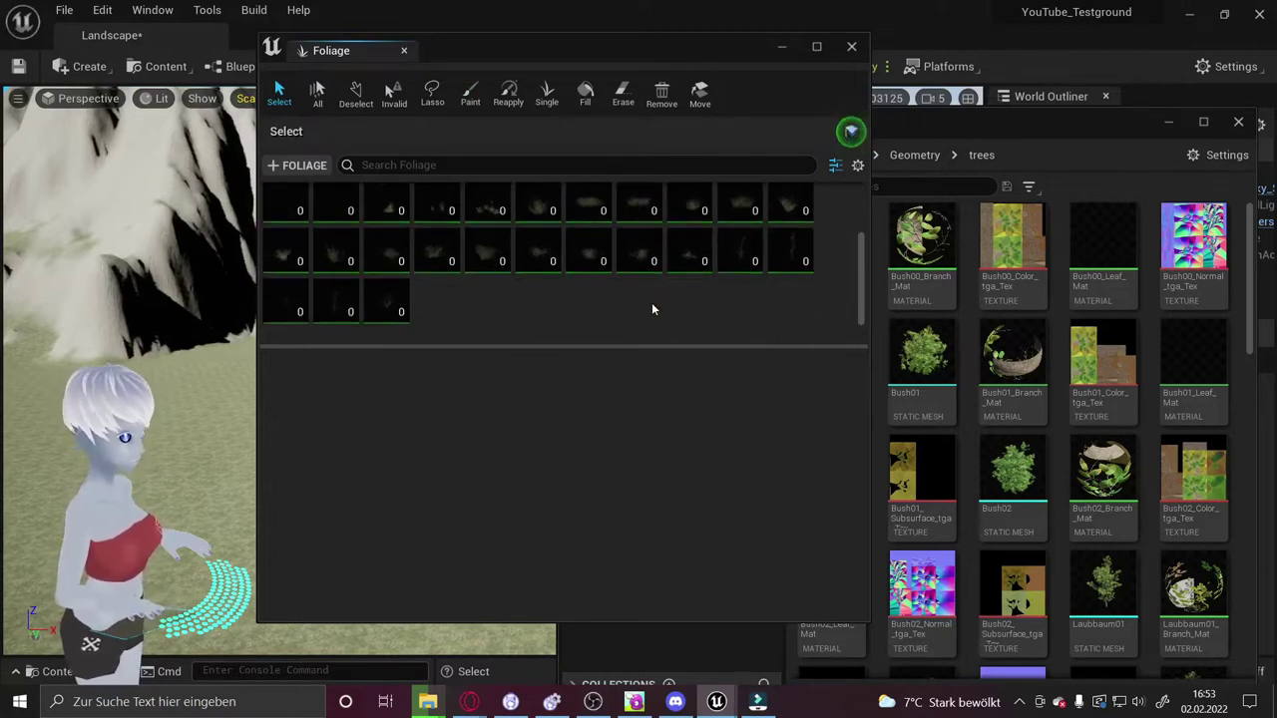
drag(599, 50, 557, 47)
Drop the twelve selected bush and tree meshes onto the foliage list, then close the browser
click(1038, 118)
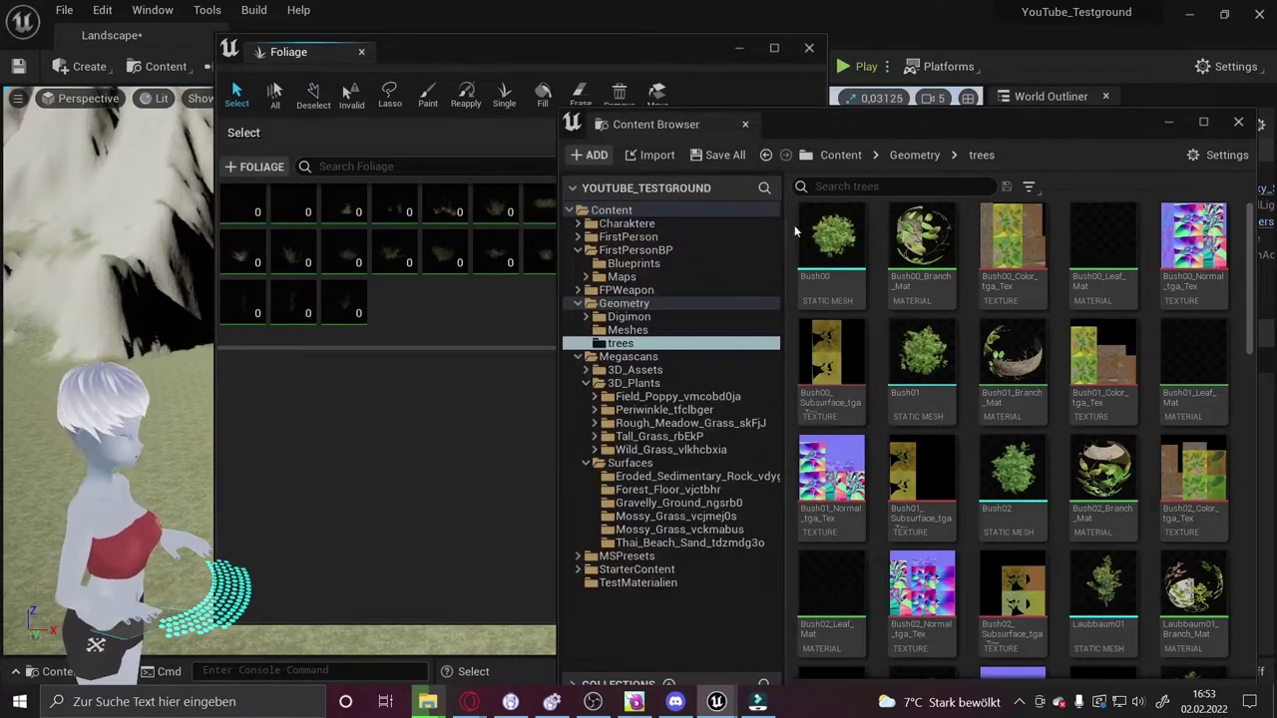
mouse_move(1002, 459)
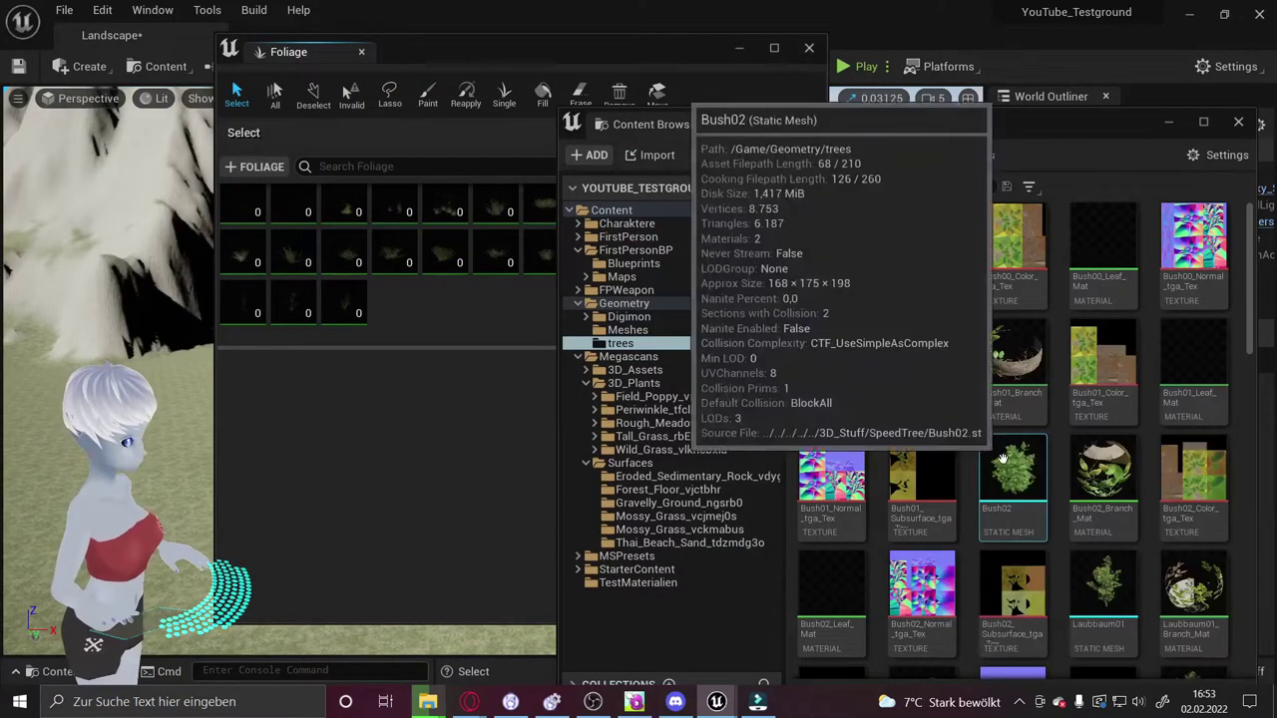
mouse_move(1253, 291)
mouse_down()
mouse_move(1255, 409)
mouse_move(1250, 367)
mouse_up()
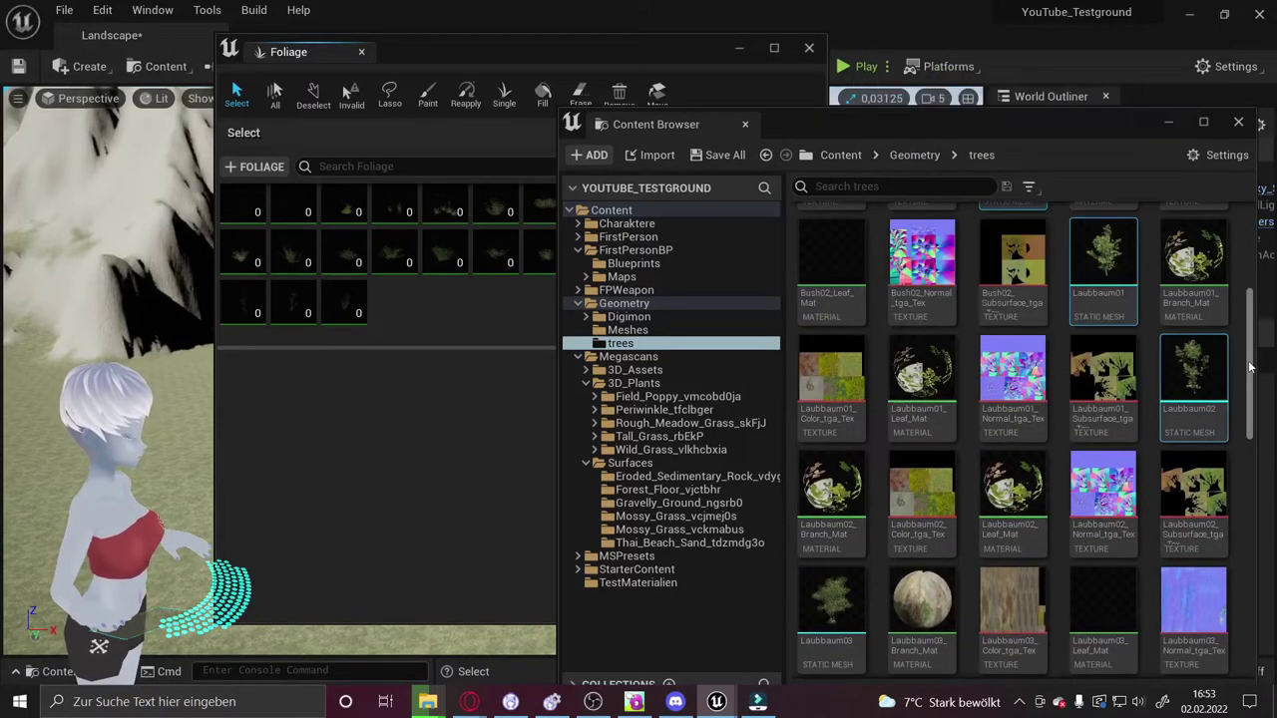
scroll(1250, 367, down, 2)
click(836, 380)
ctrl+click(1013, 599)
ctrl+click(948, 526)
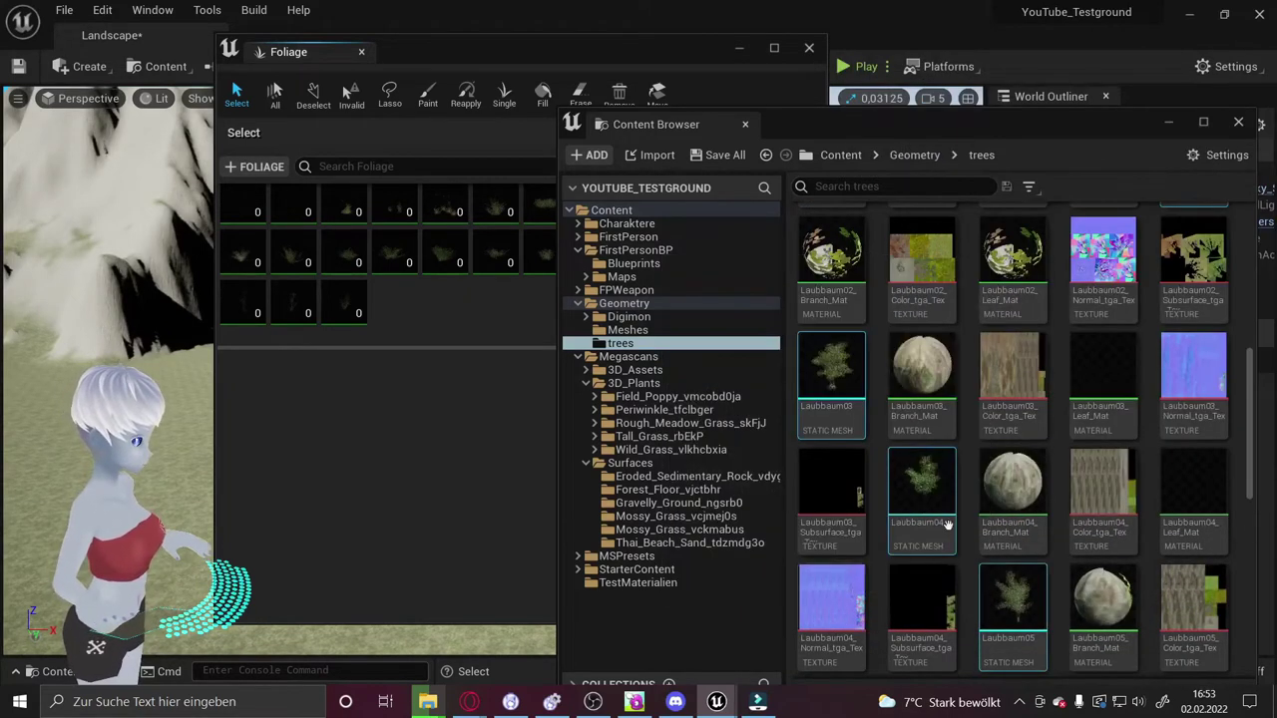
drag(1247, 412, 1248, 584)
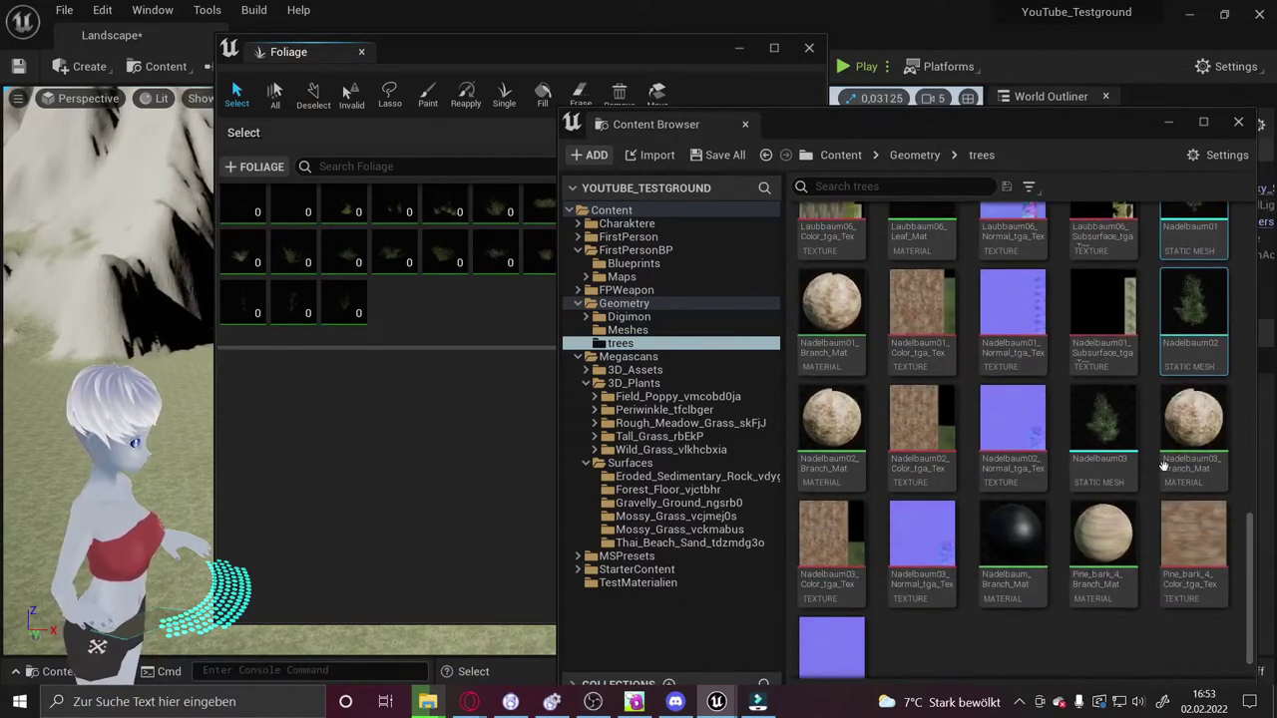
drag(1103, 419, 427, 294)
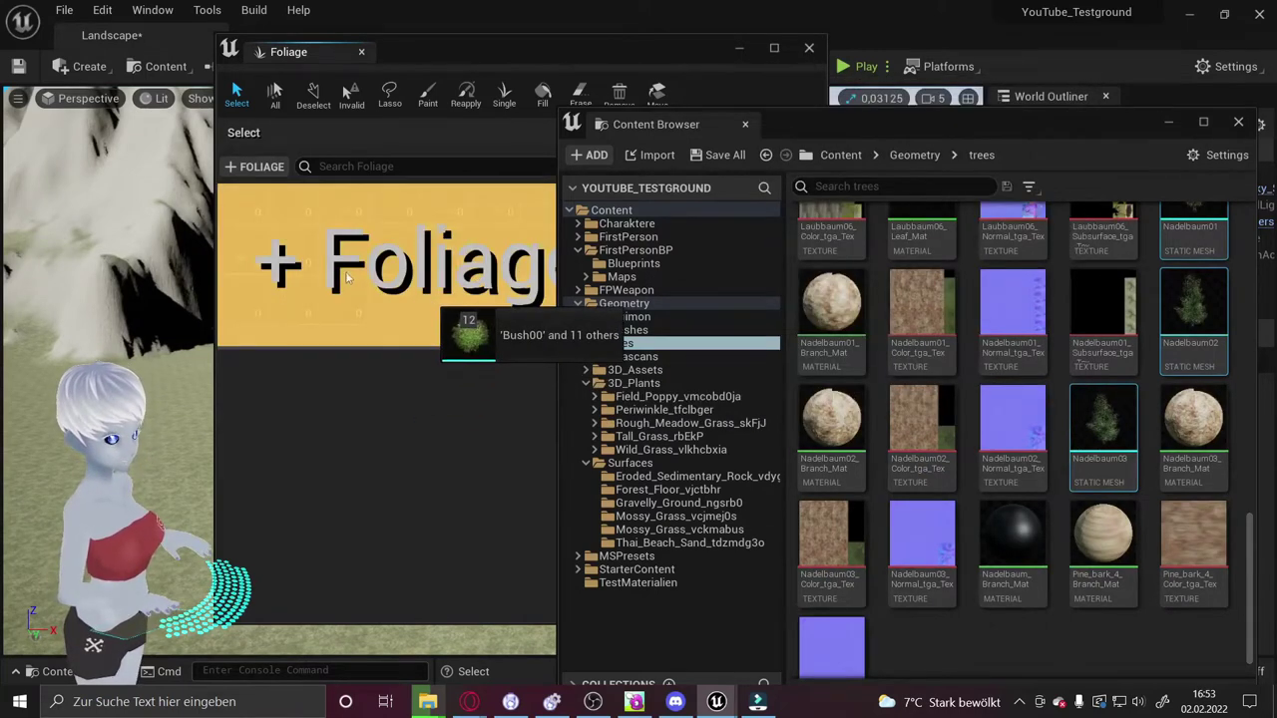
drag(348, 279, 350, 282)
click(1169, 124)
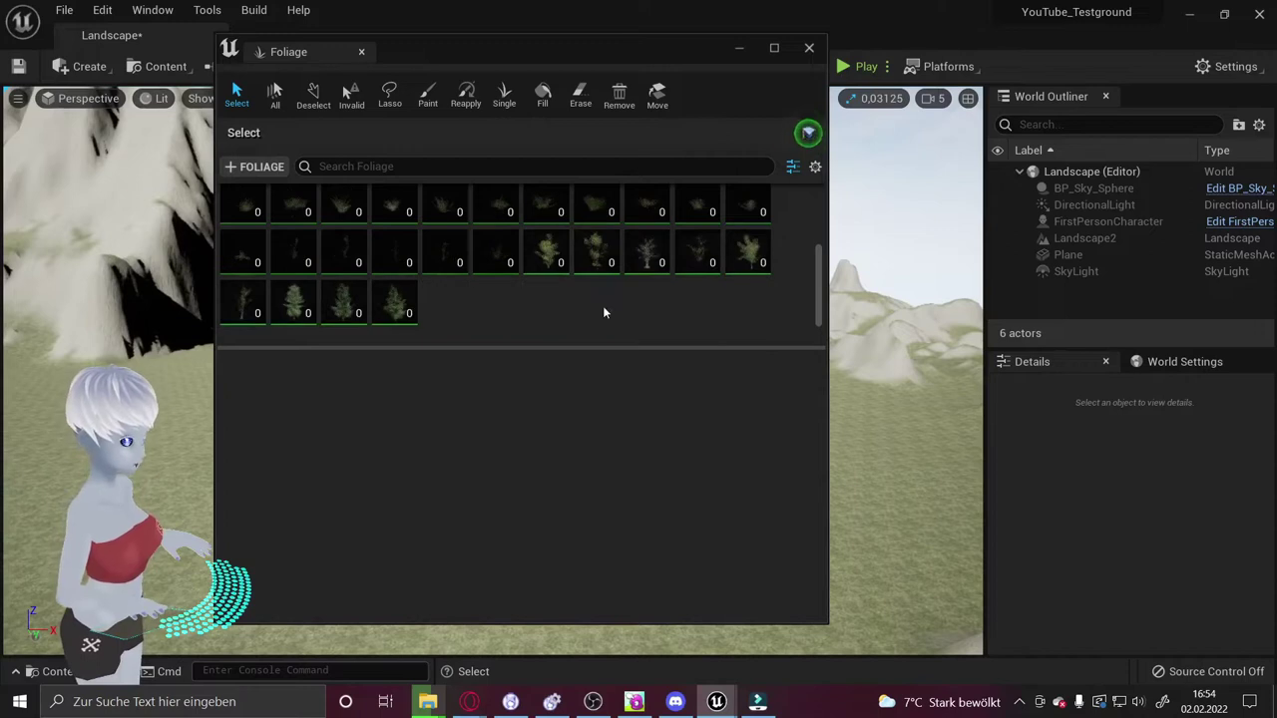
Tick the second foliage tile and the last tree tile in the Foliage panel
scroll(536, 304, down, 1)
scroll(365, 237, up, 1)
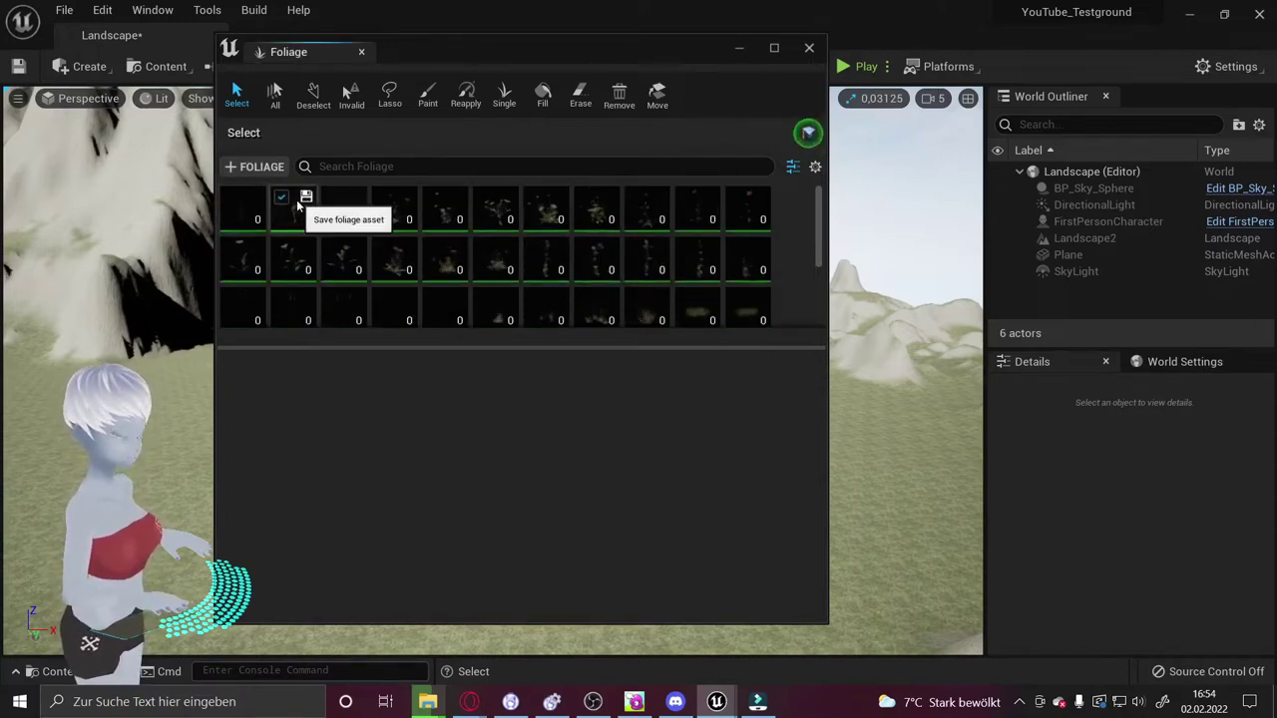
click(331, 199)
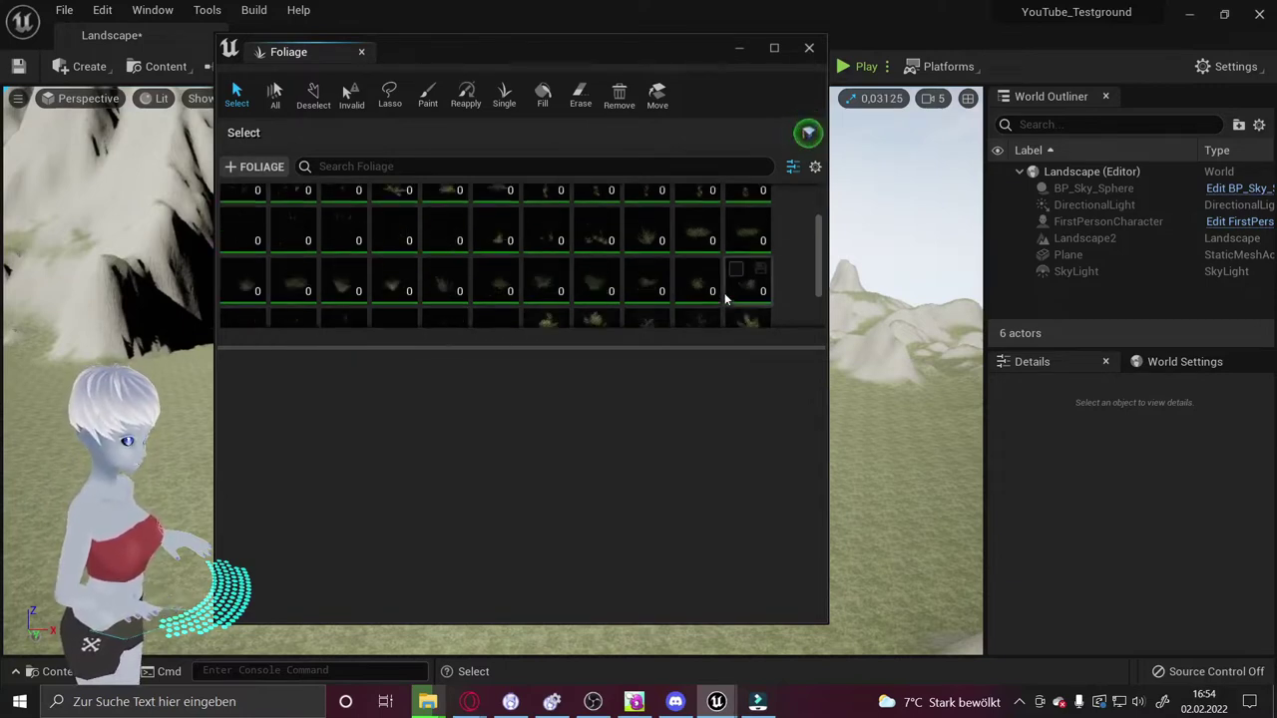
scroll(726, 294, down, 3)
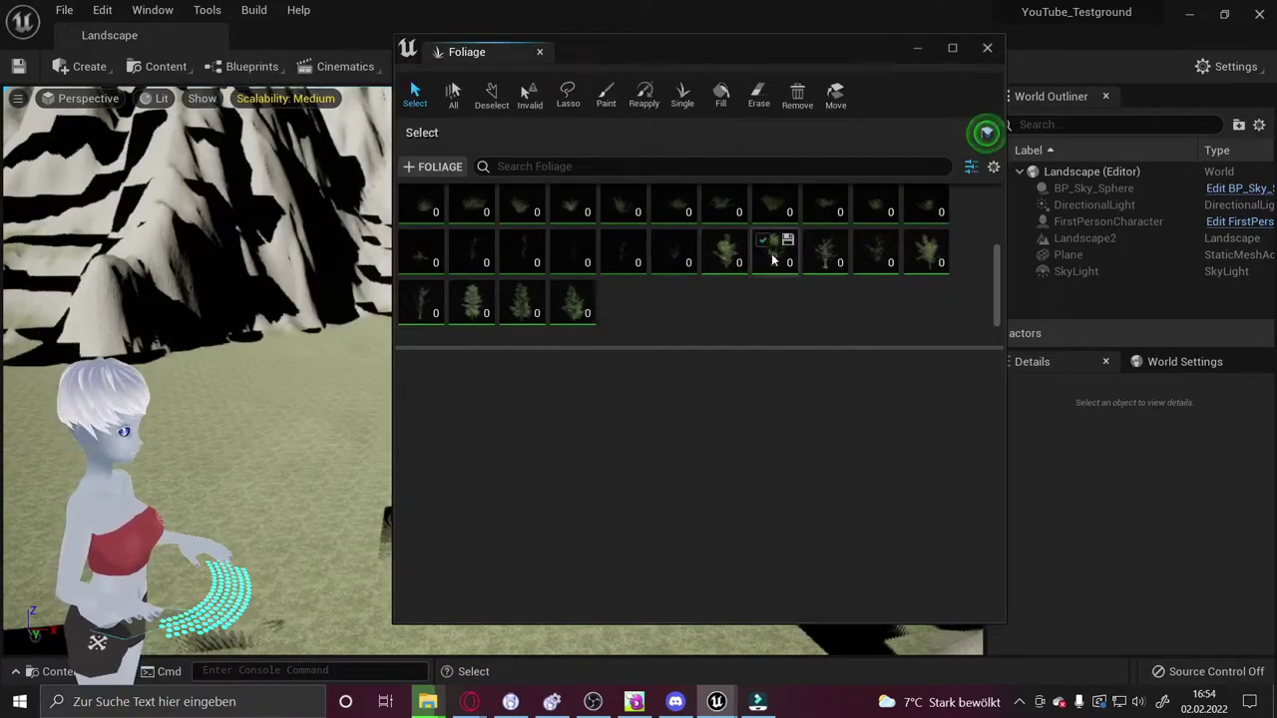
click(586, 311)
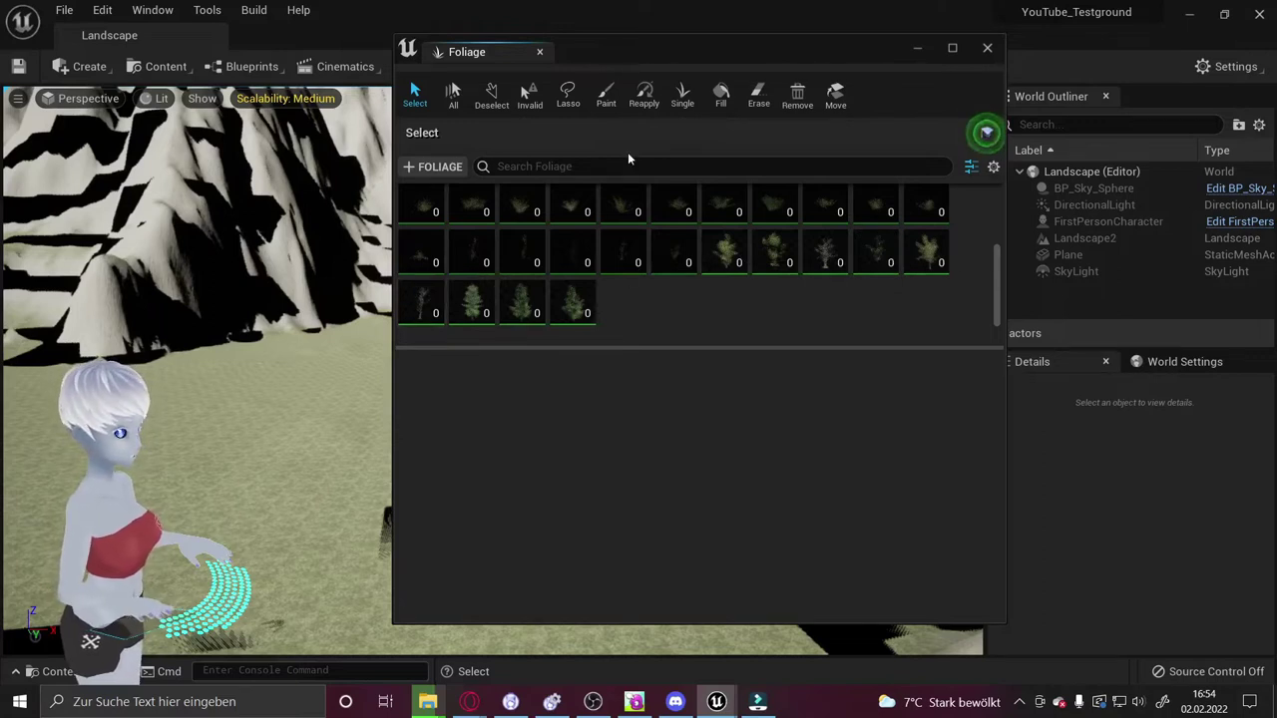
click(607, 95)
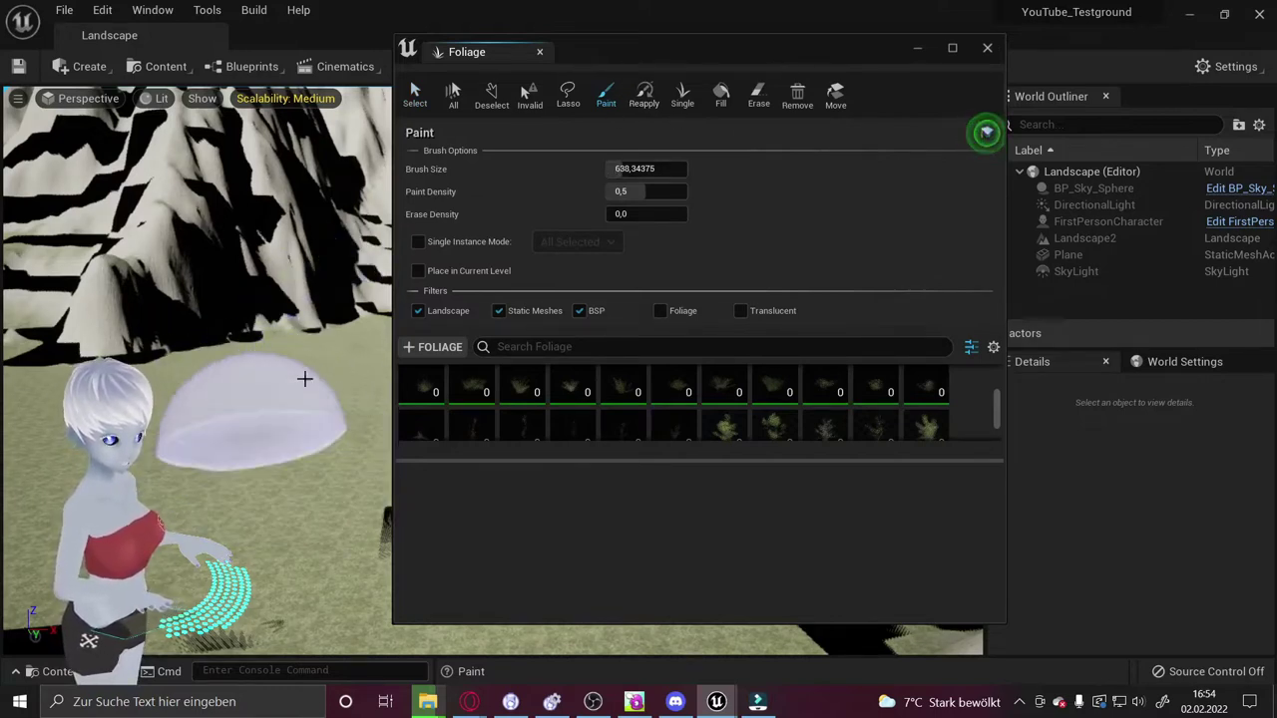
drag(623, 169, 718, 169)
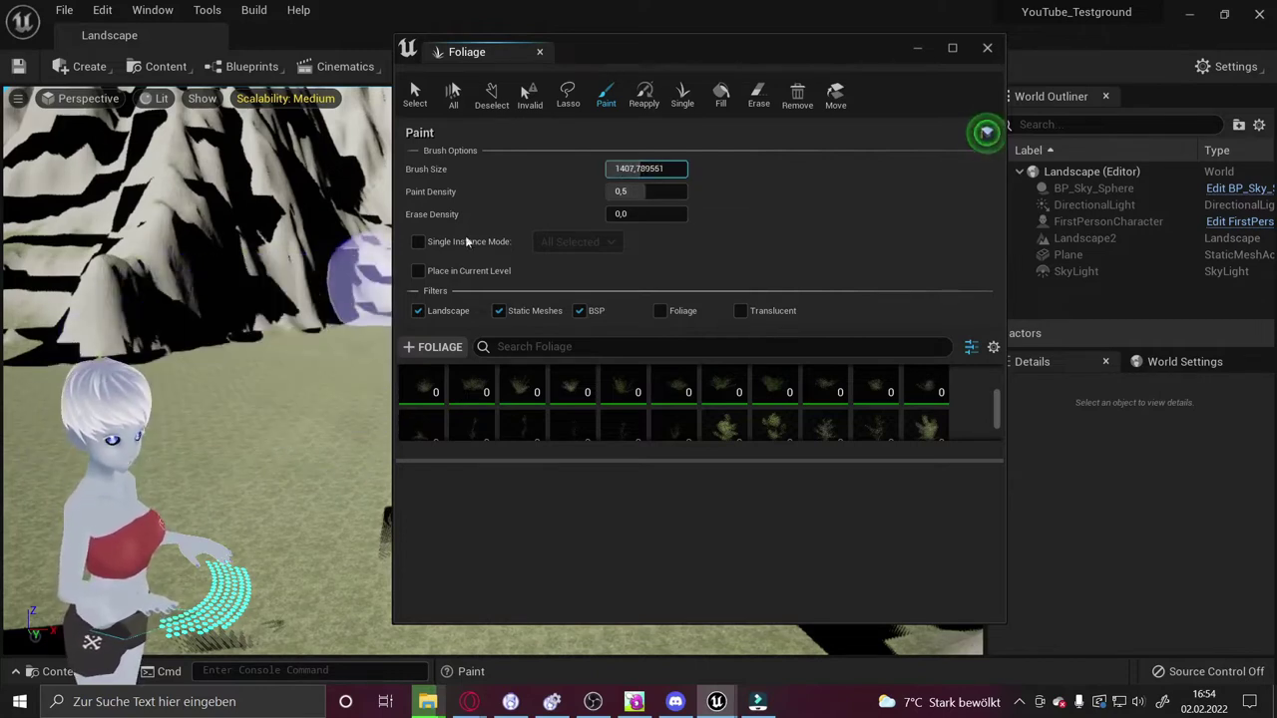
drag(673, 52, 872, 76)
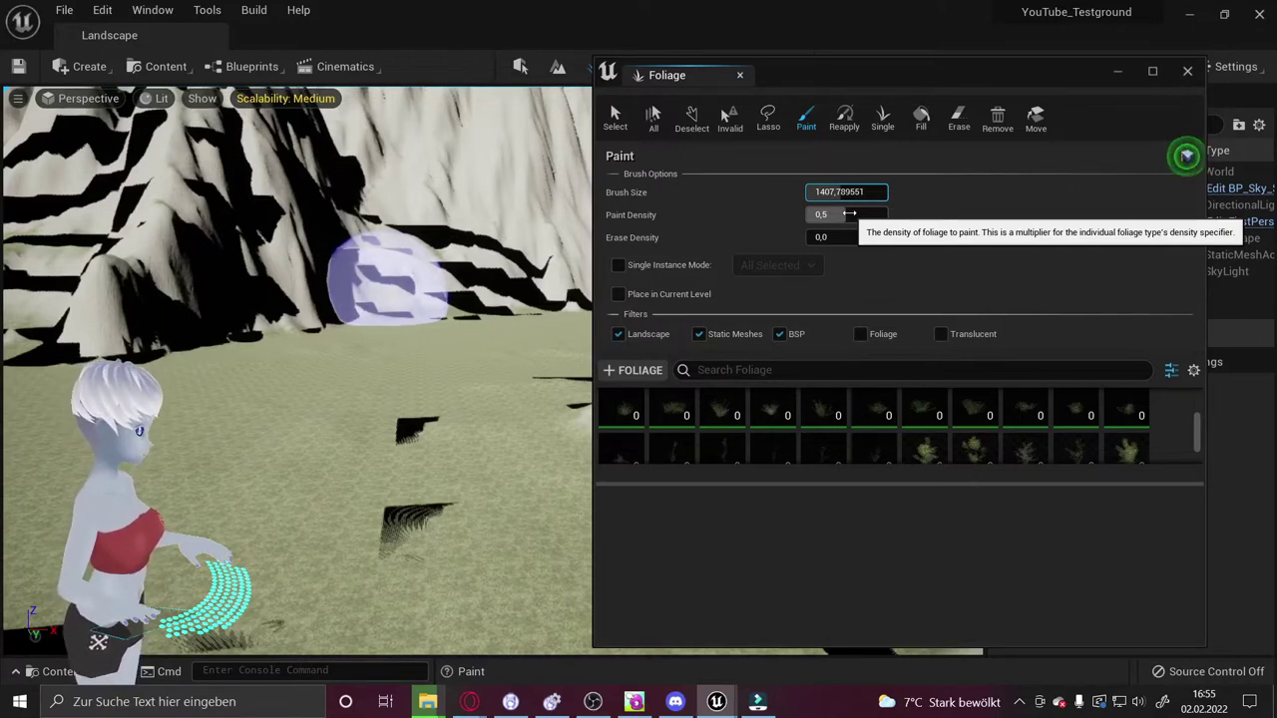
click(849, 214)
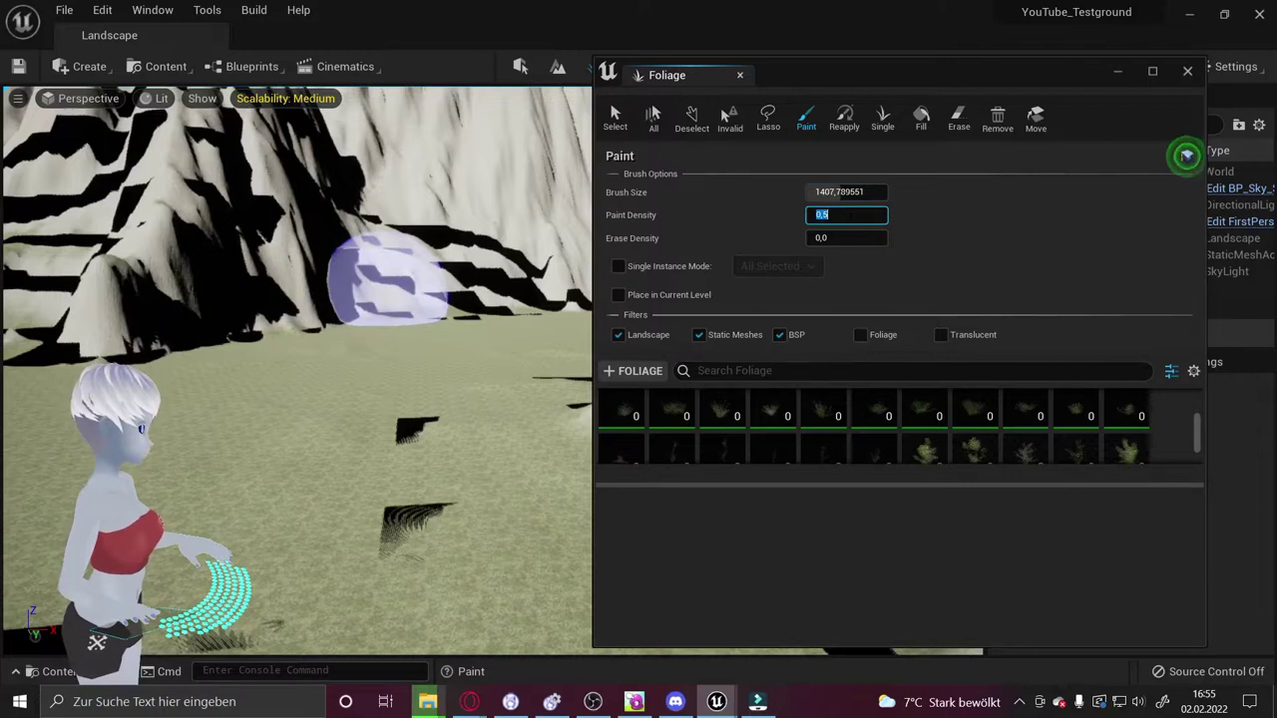
text(0,1)
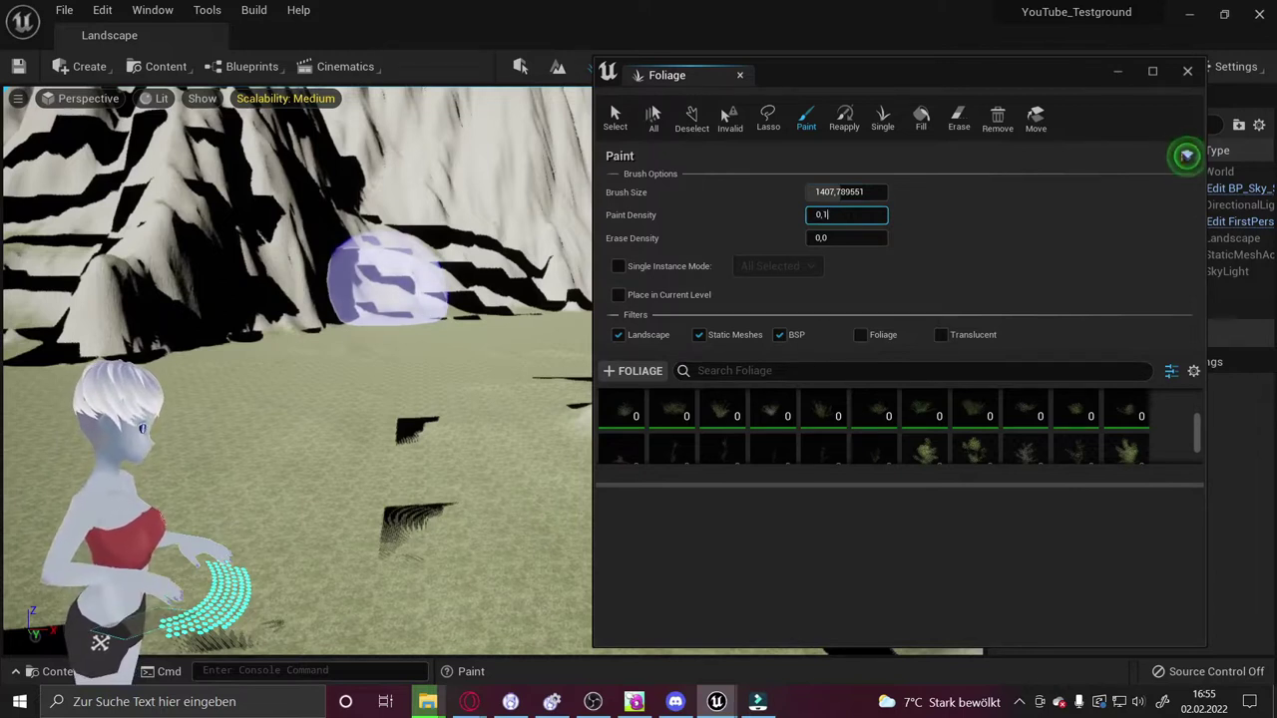
key(Return)
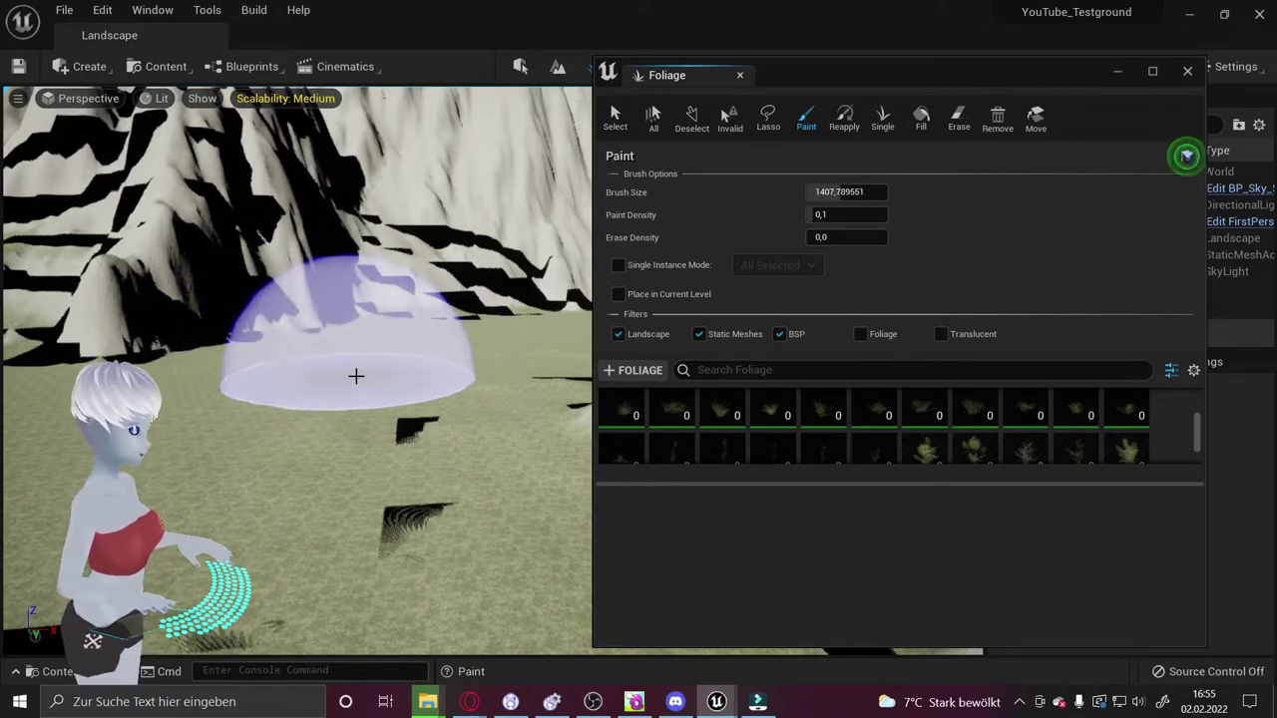
click(356, 381)
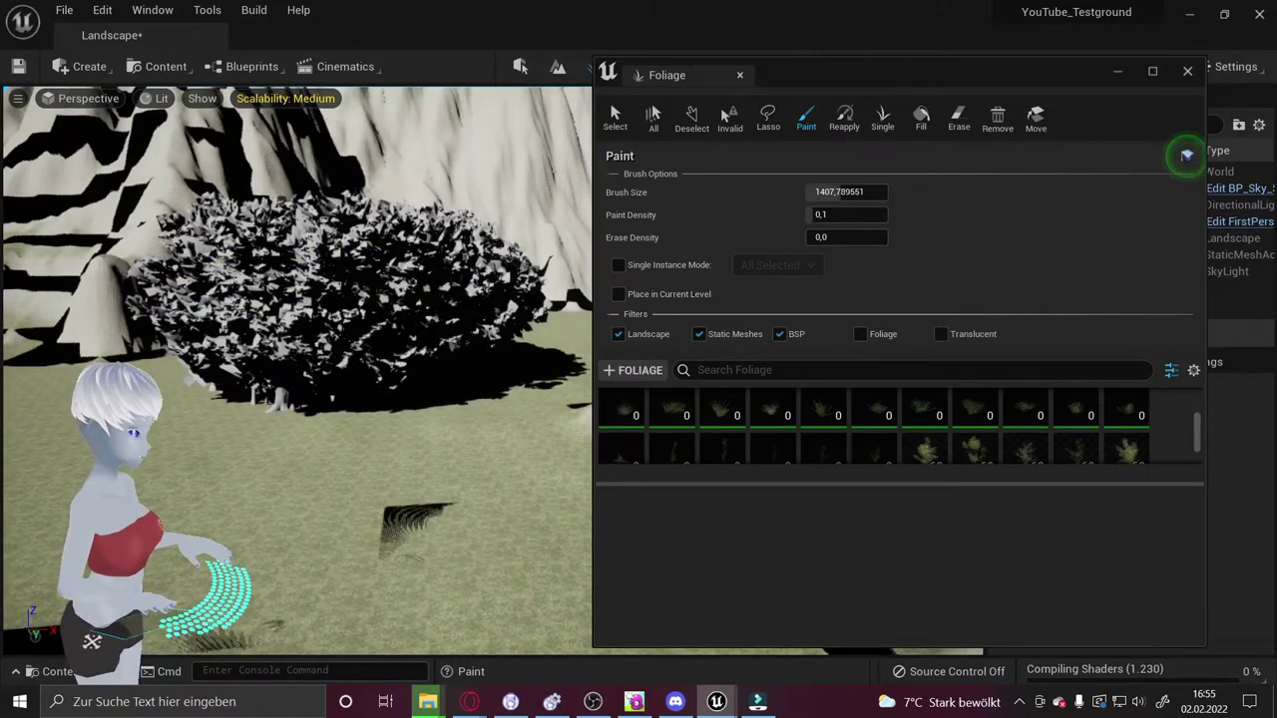
key(ctrl+z)
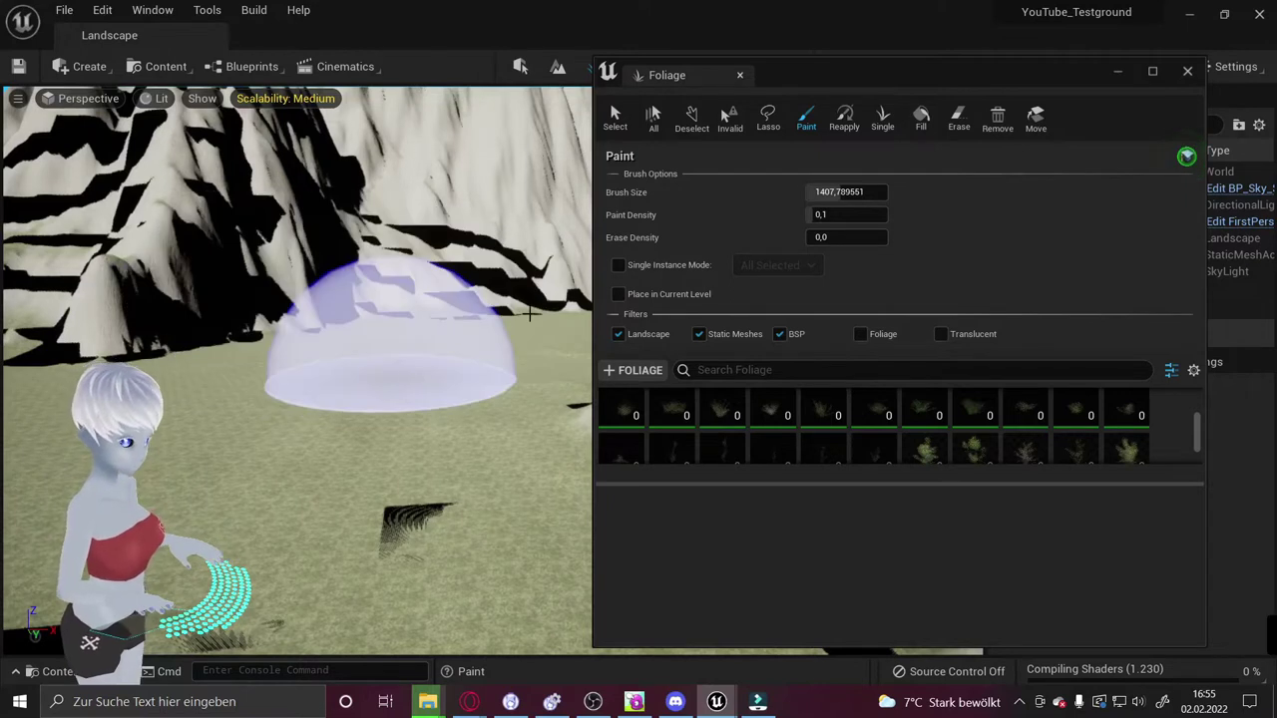
Place a single bush on the landscape with the Single tool, then undo it
click(881, 122)
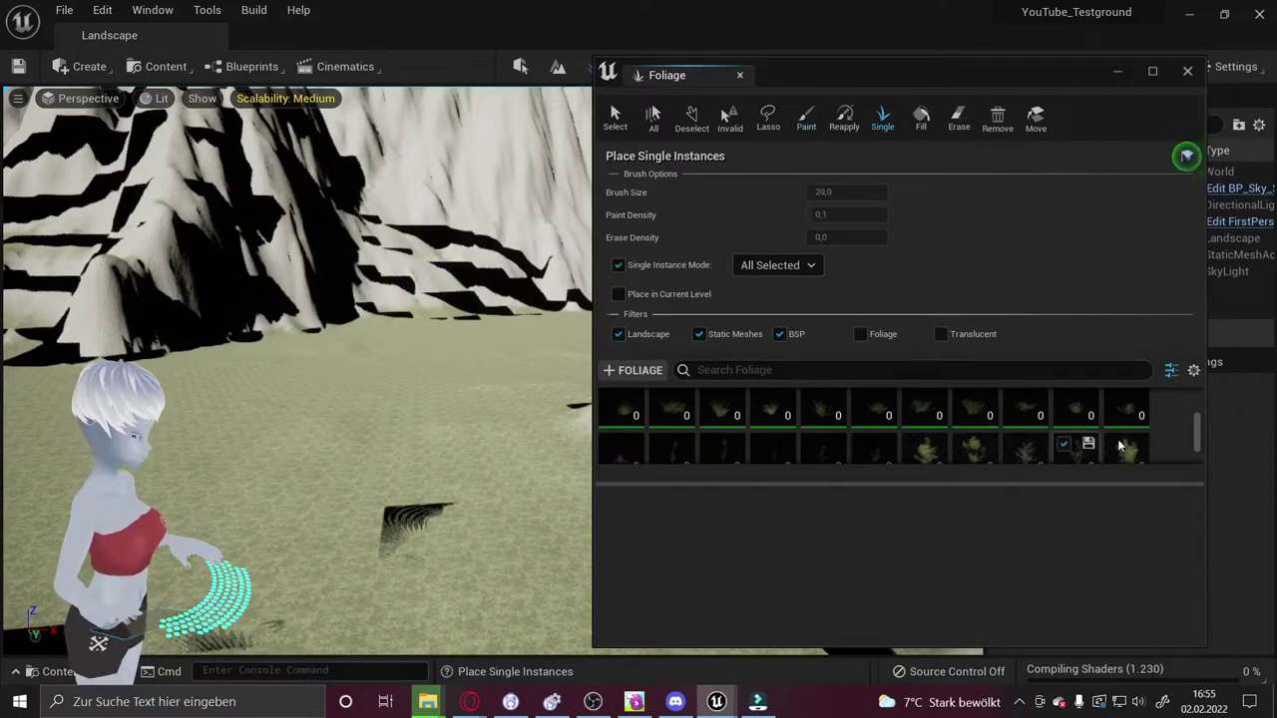
scroll(1120, 446, down, 2)
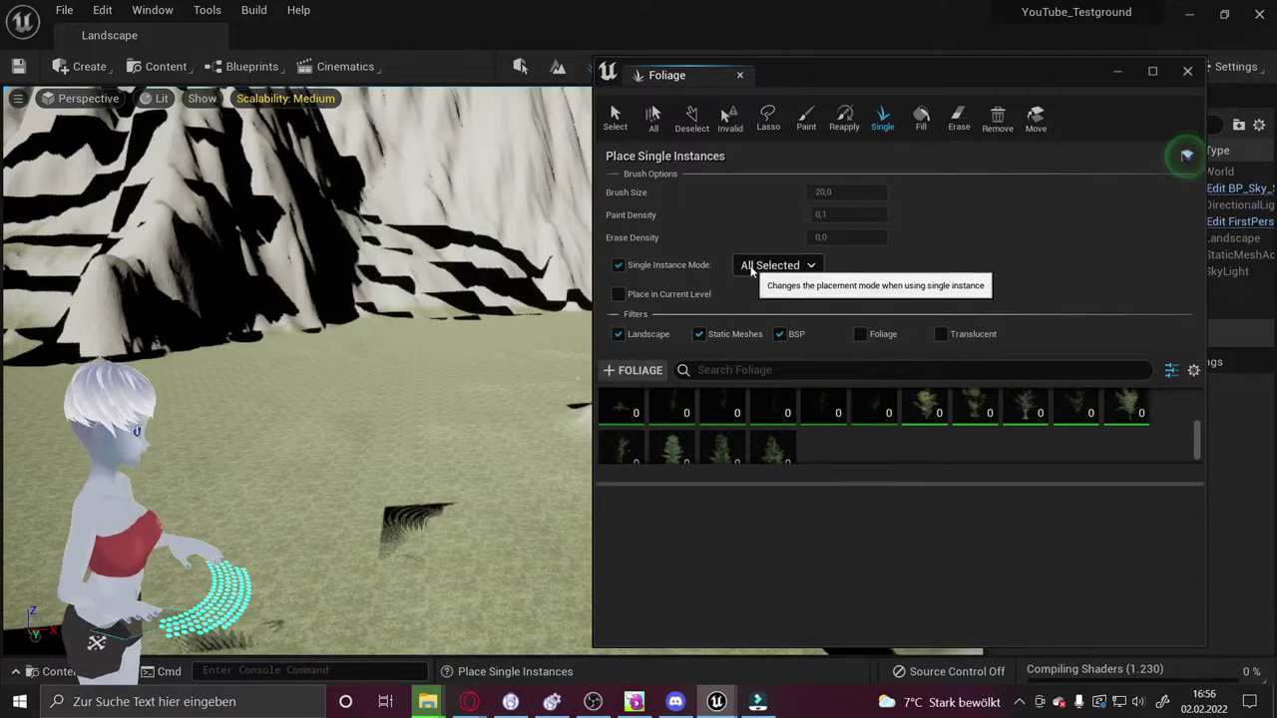
click(362, 378)
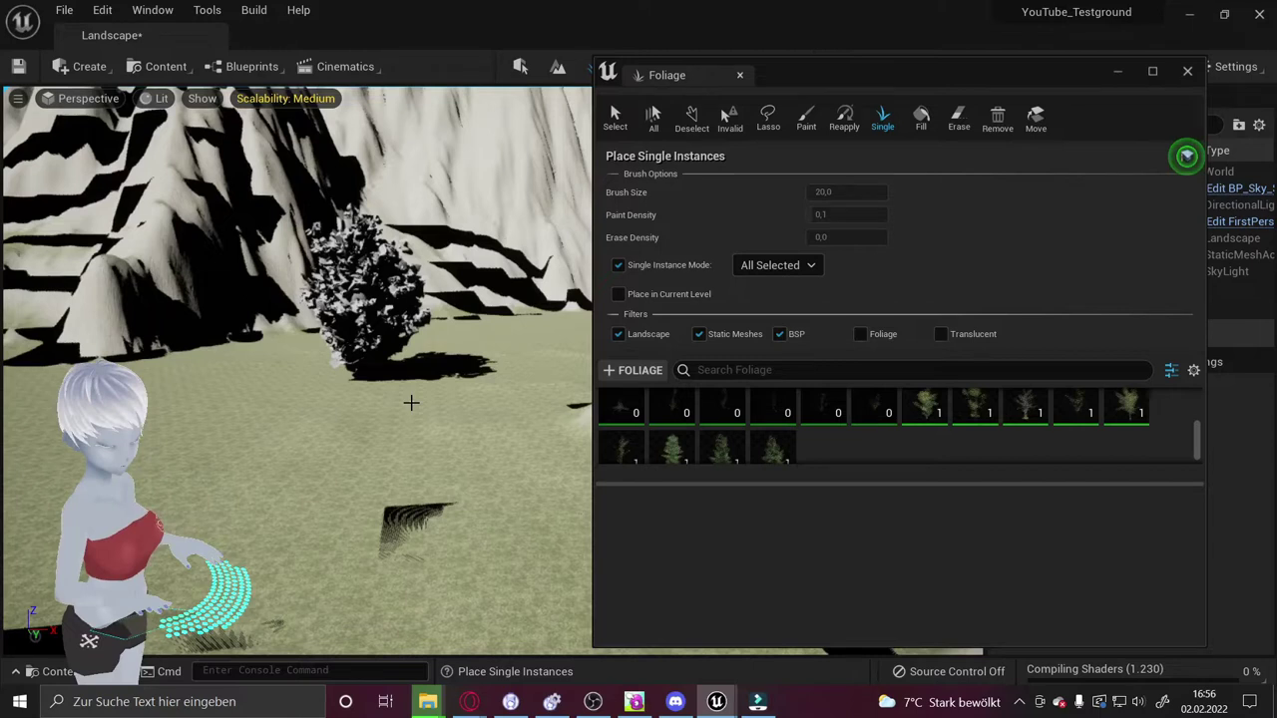
key(ctrl+z)
Set Single Instance Mode to Cycle Through Selected and place more bushes and trees
click(756, 268)
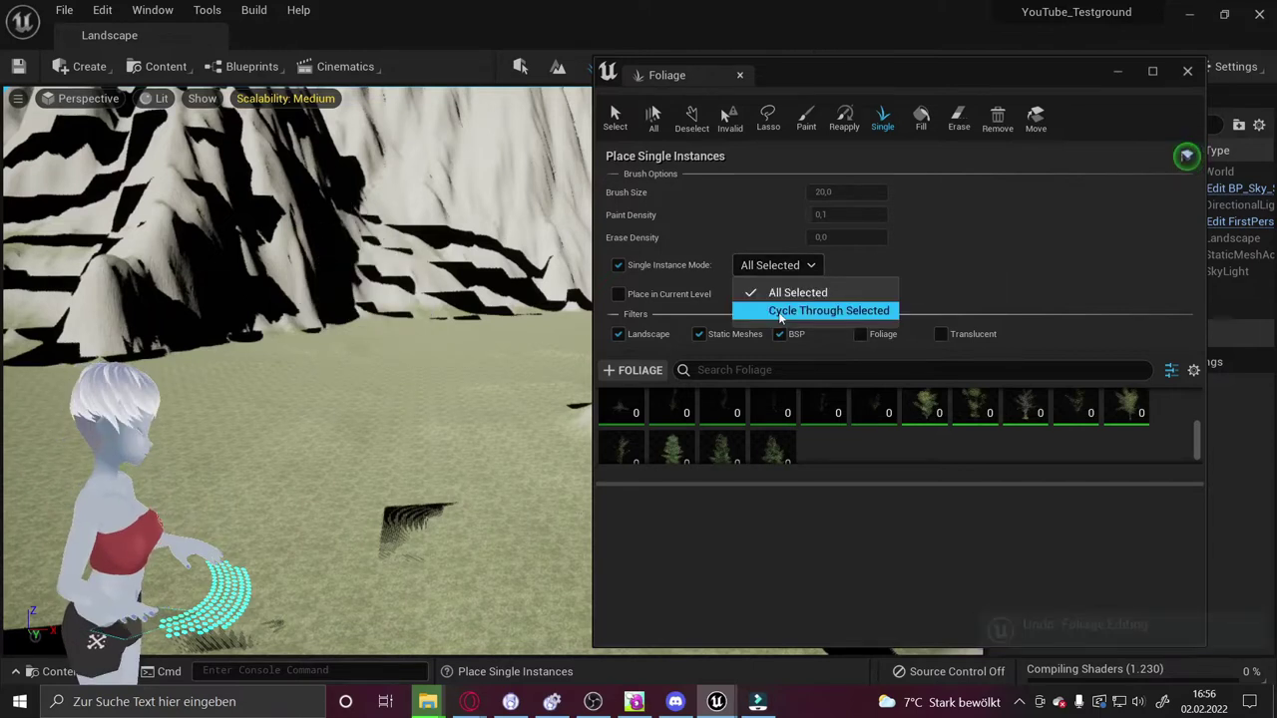
click(779, 309)
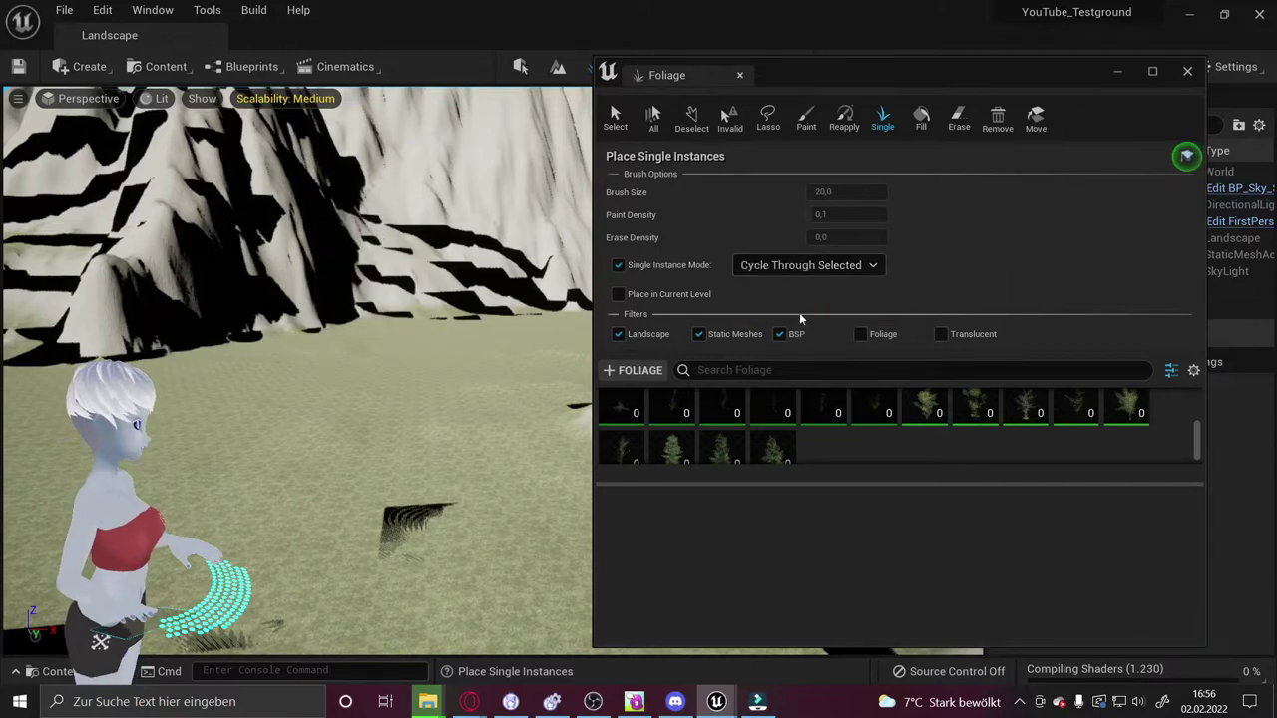
key(ctrl+y)
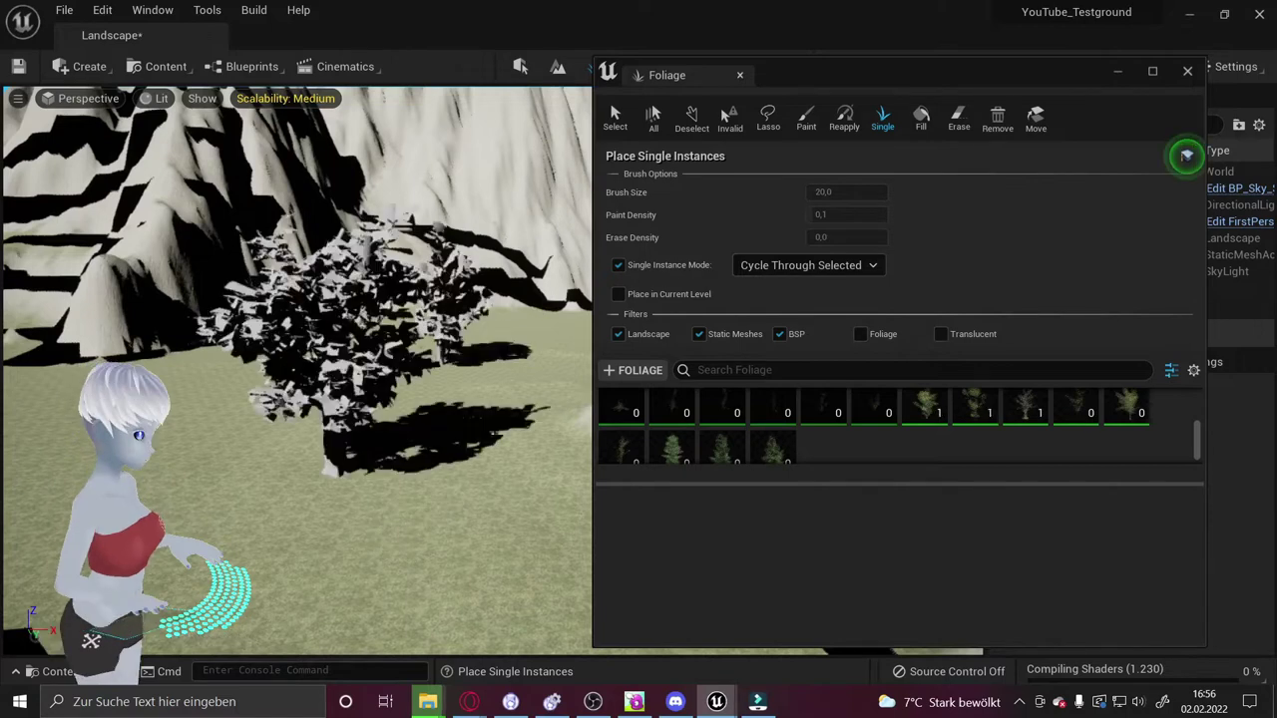
click(270, 527)
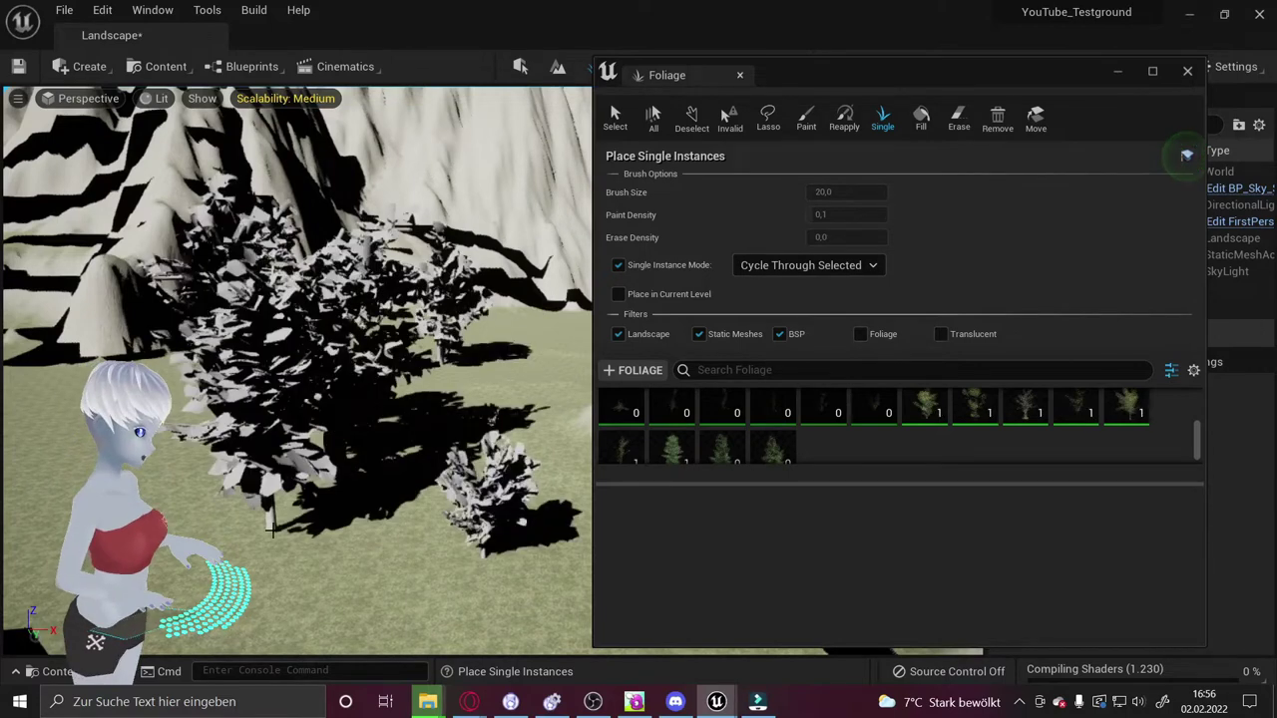
click(957, 120)
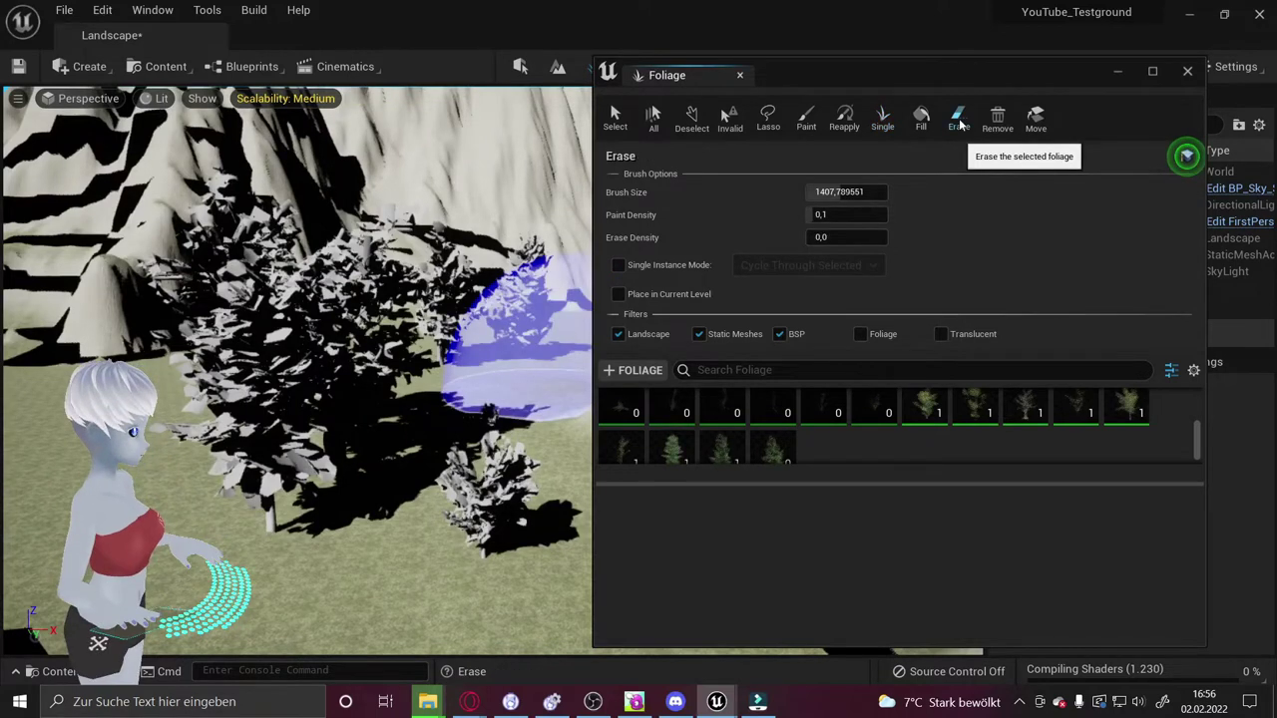
Sweep the Erase brush over the placed bushes and trees until every count reads 0
click(493, 380)
key(ctrl+z)
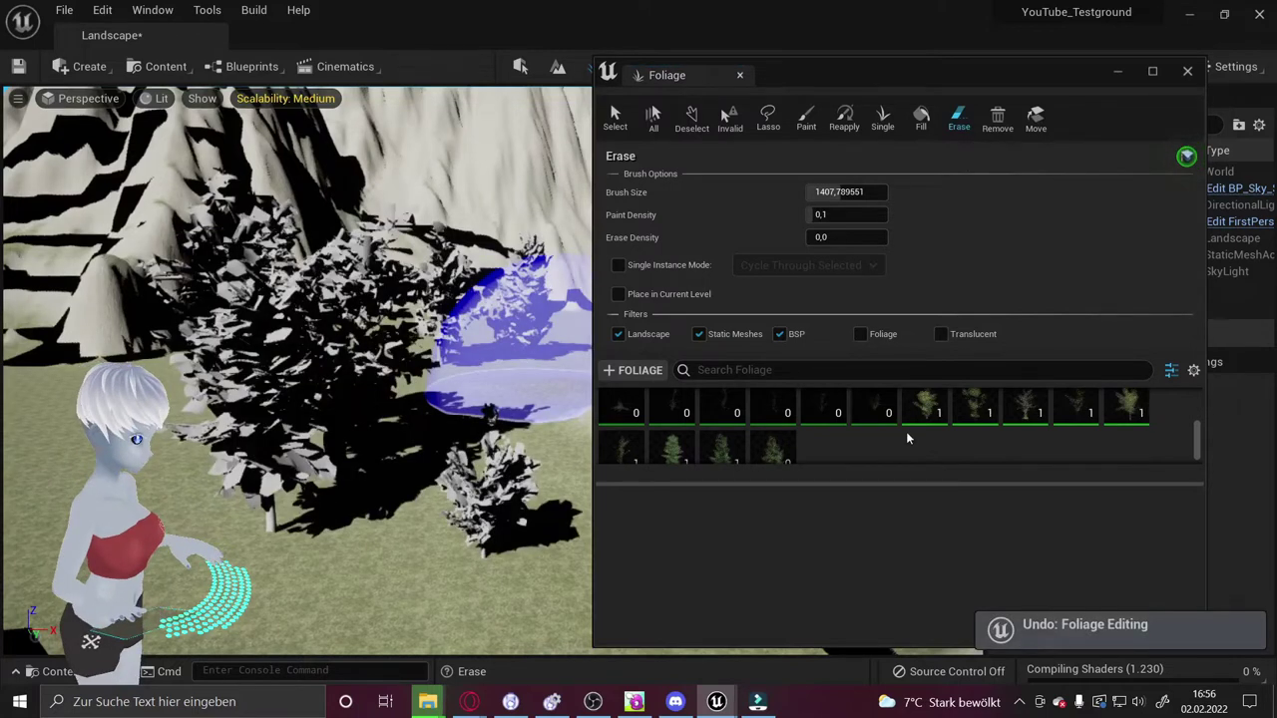
scroll(906, 436, down, 1)
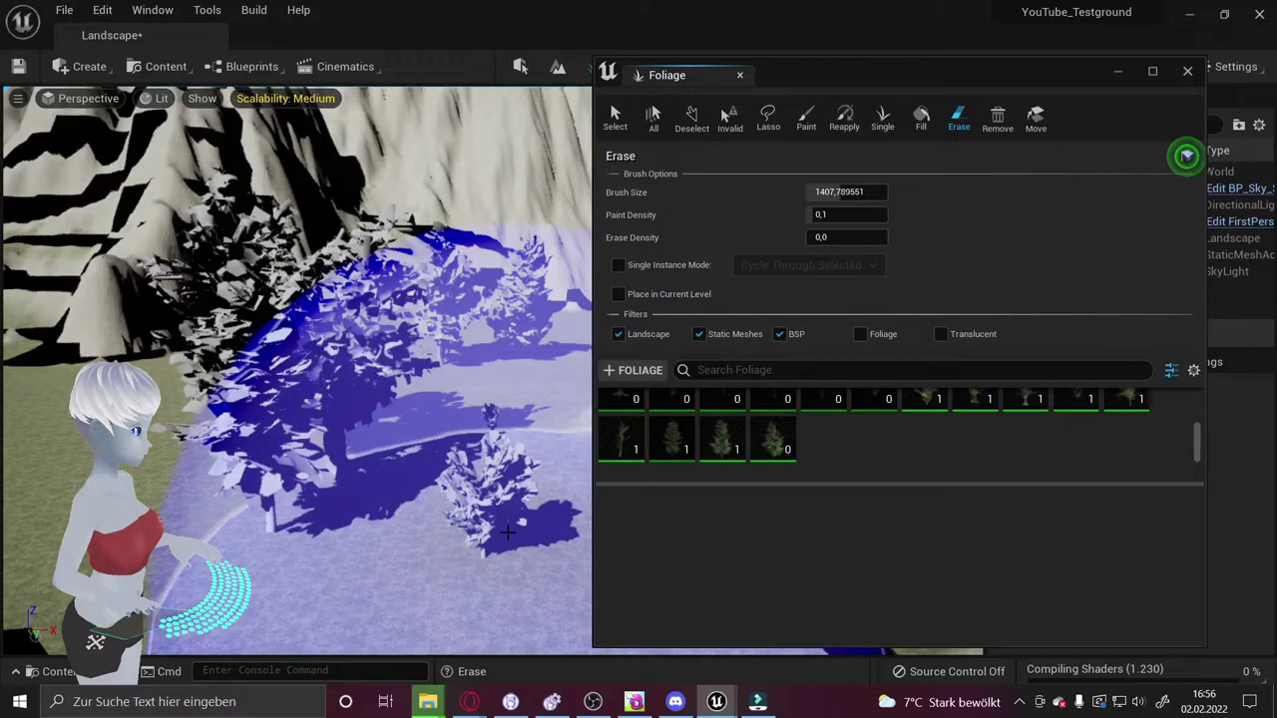
mouse_move(507, 532)
mouse_down()
mouse_move(297, 474)
mouse_move(341, 499)
mouse_up()
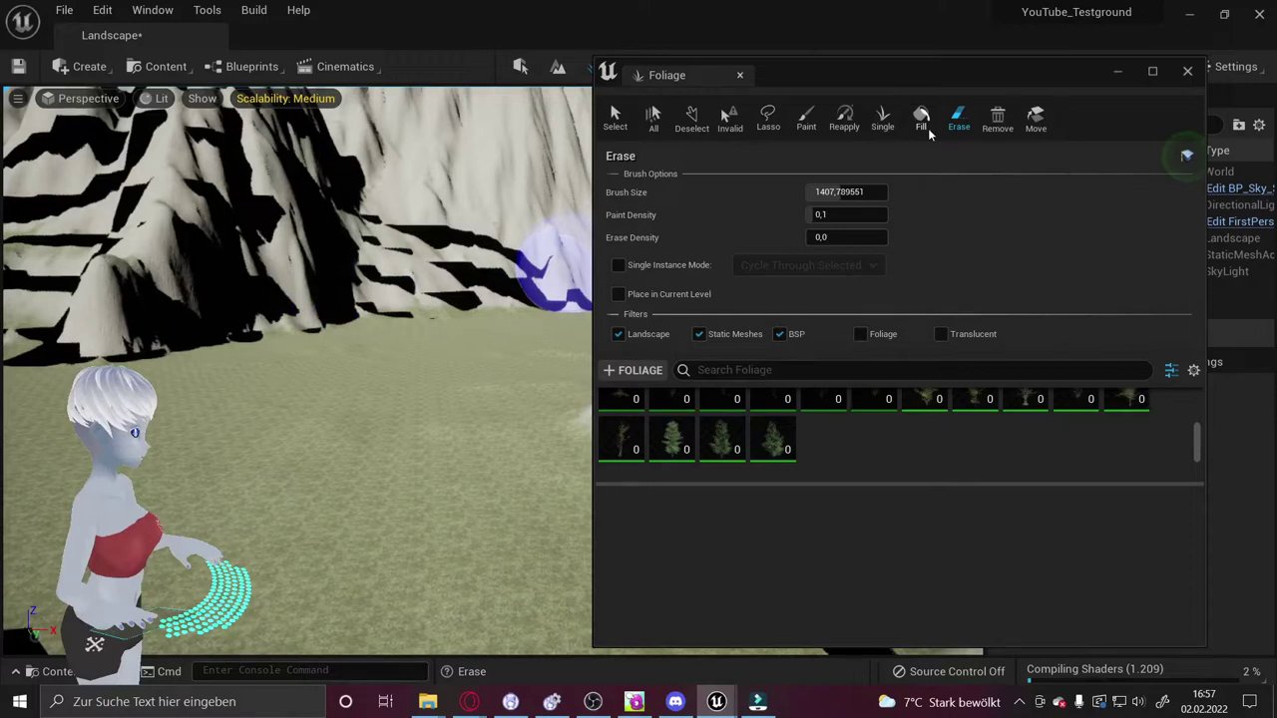
click(806, 118)
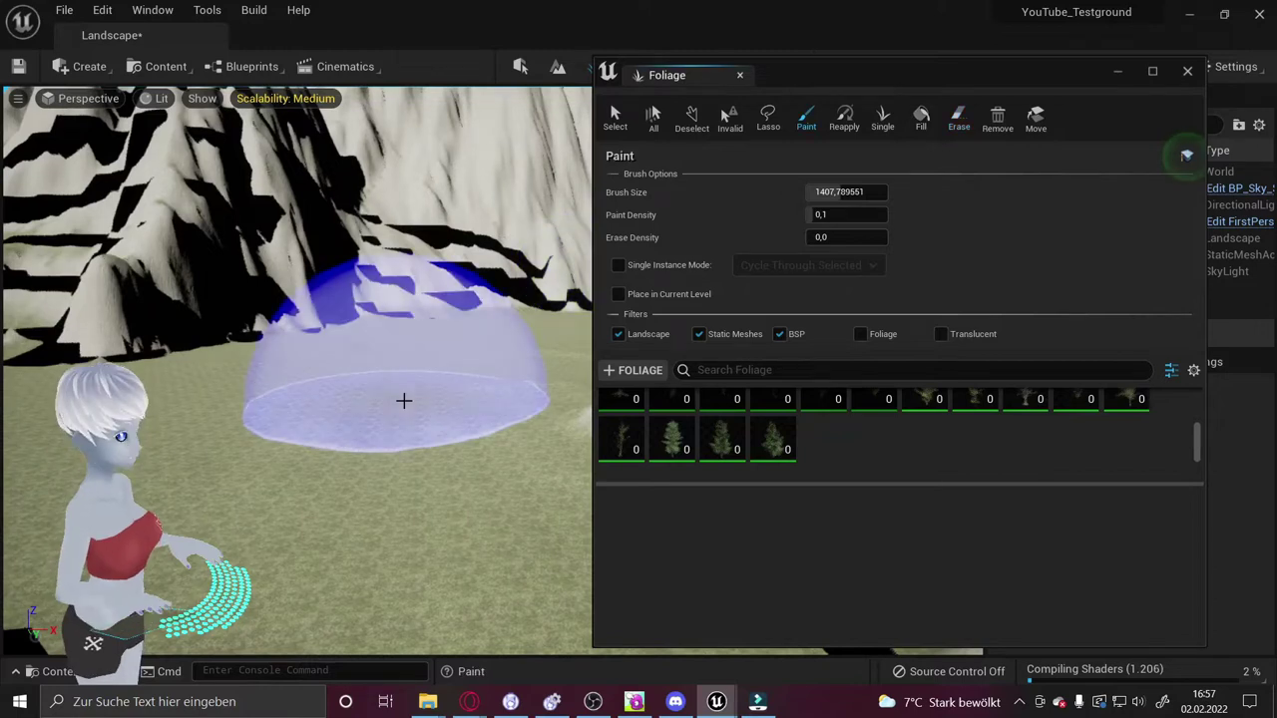
Paint a patch of Laubbaum trees, undo it, and show Laubbaum01's foliage type settings
click(403, 400)
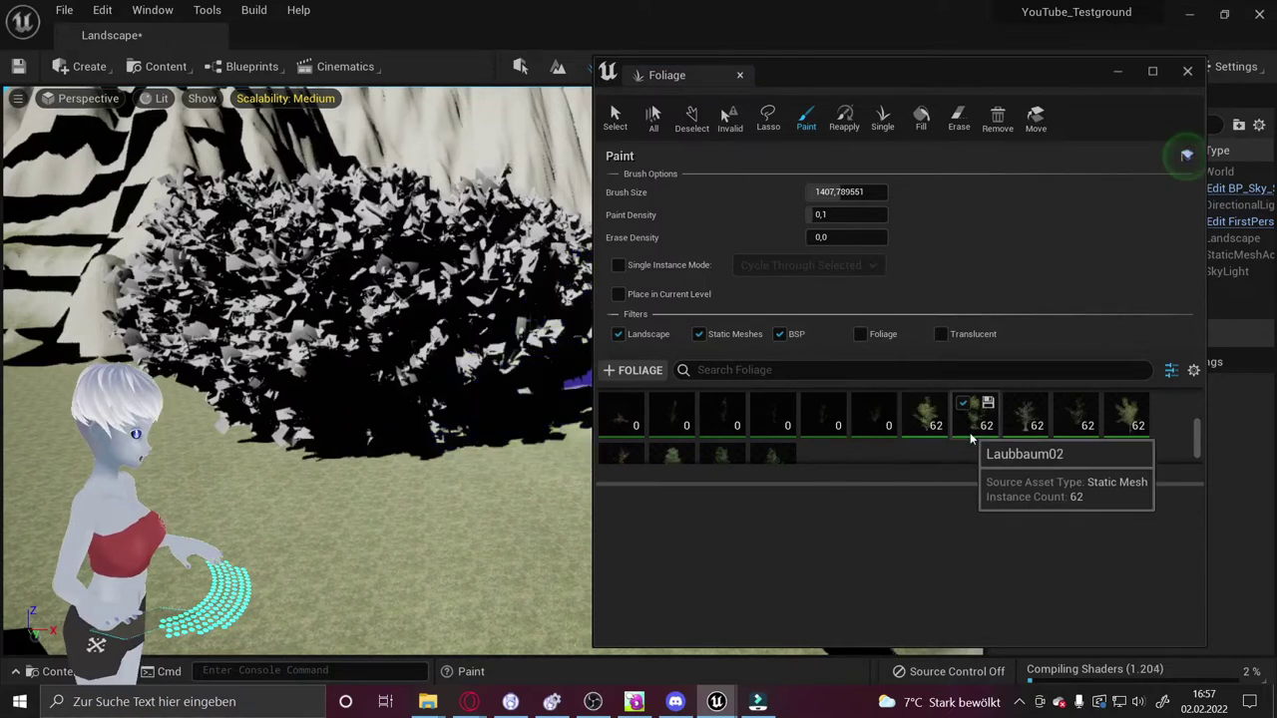
scroll(888, 431, down, 1)
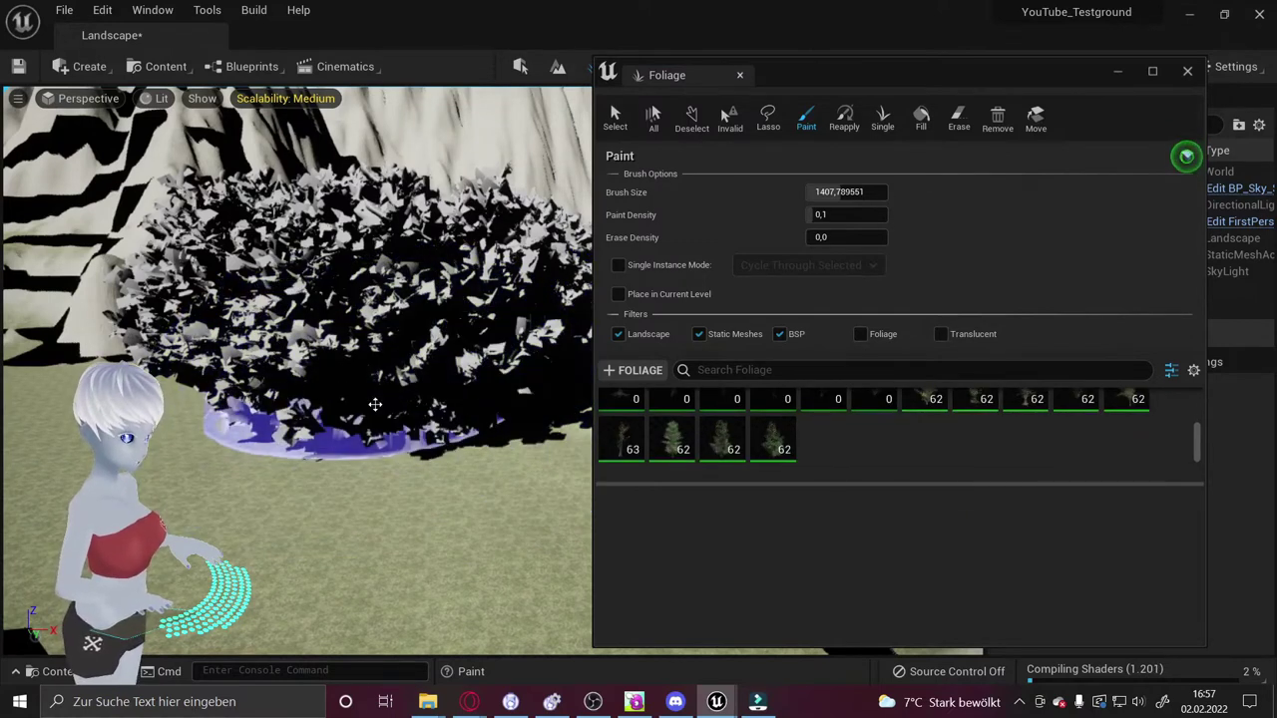
key(ctrl+z)
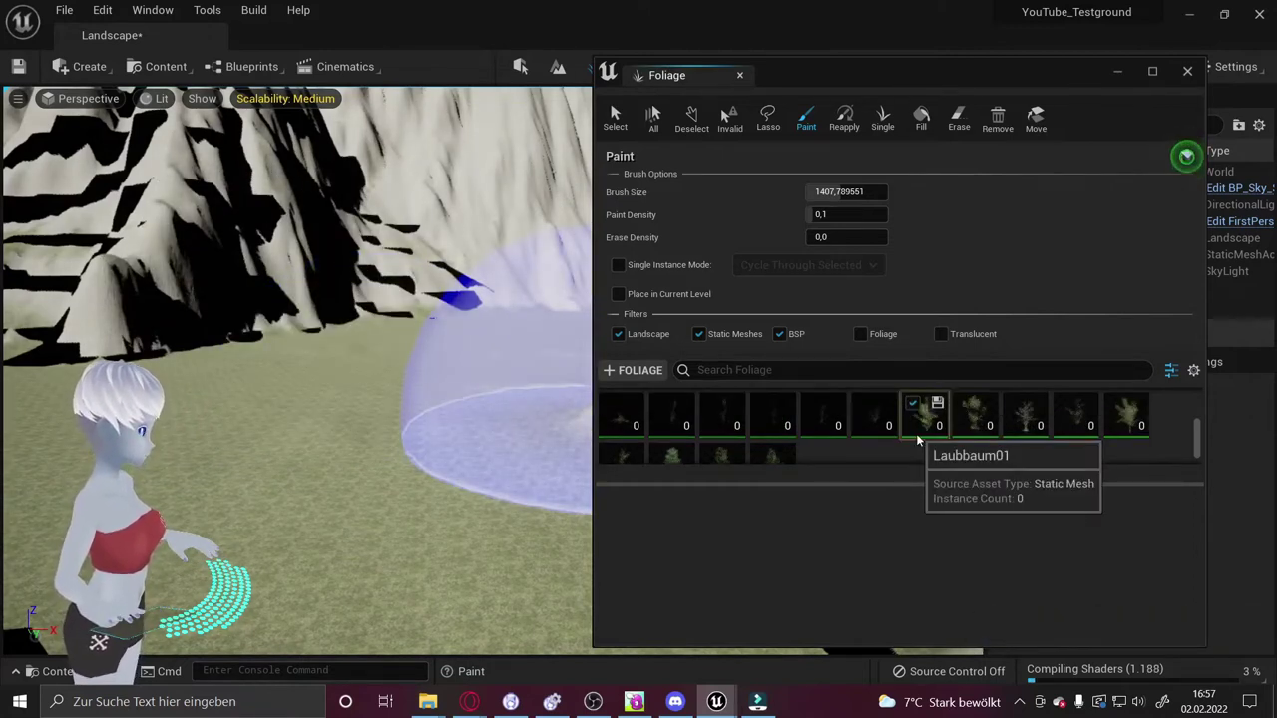
click(919, 432)
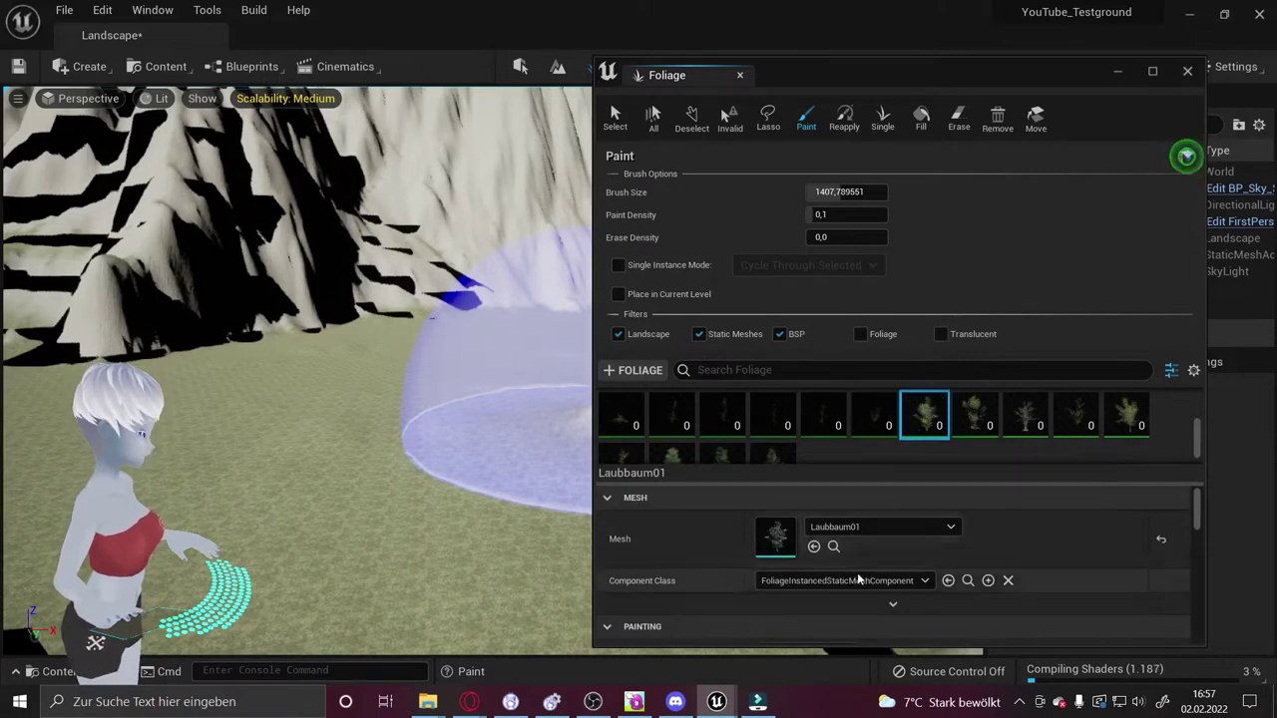
Select all nine tree foliage types, starting with Laubbaum01 through Laubbaum05
click(614, 118)
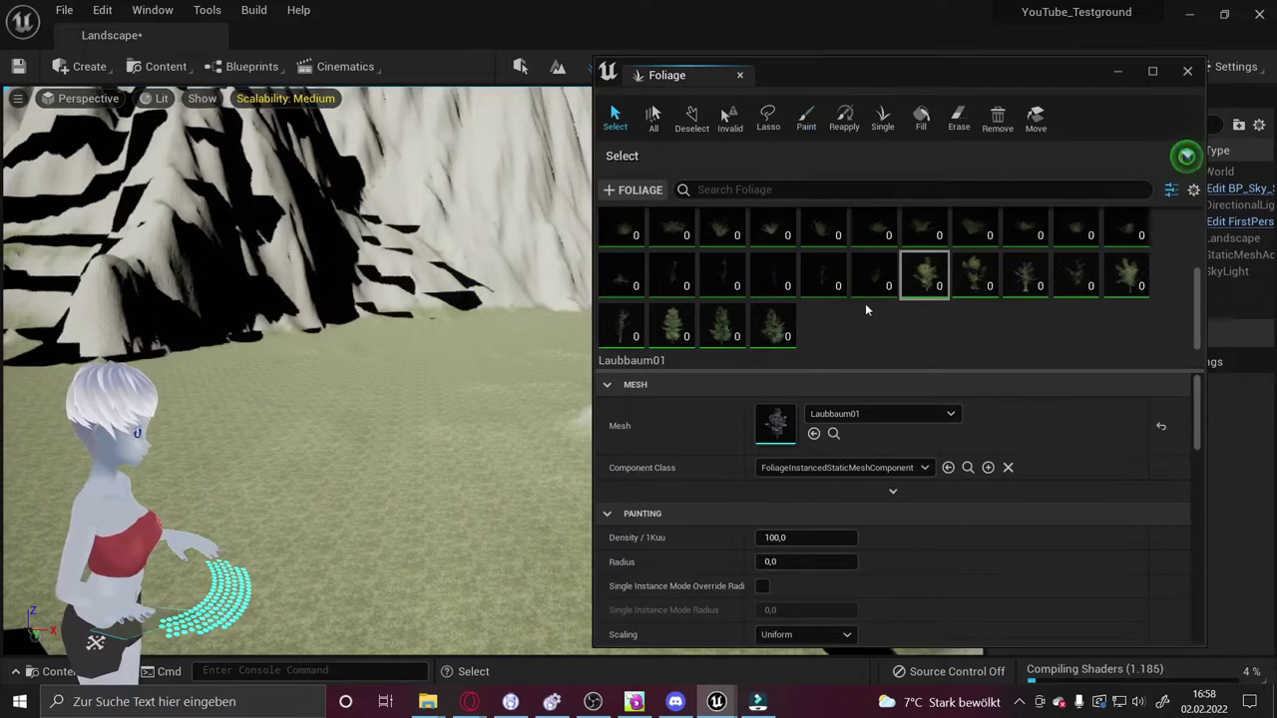
click(969, 287)
click(1019, 287)
click(1071, 286)
click(1126, 290)
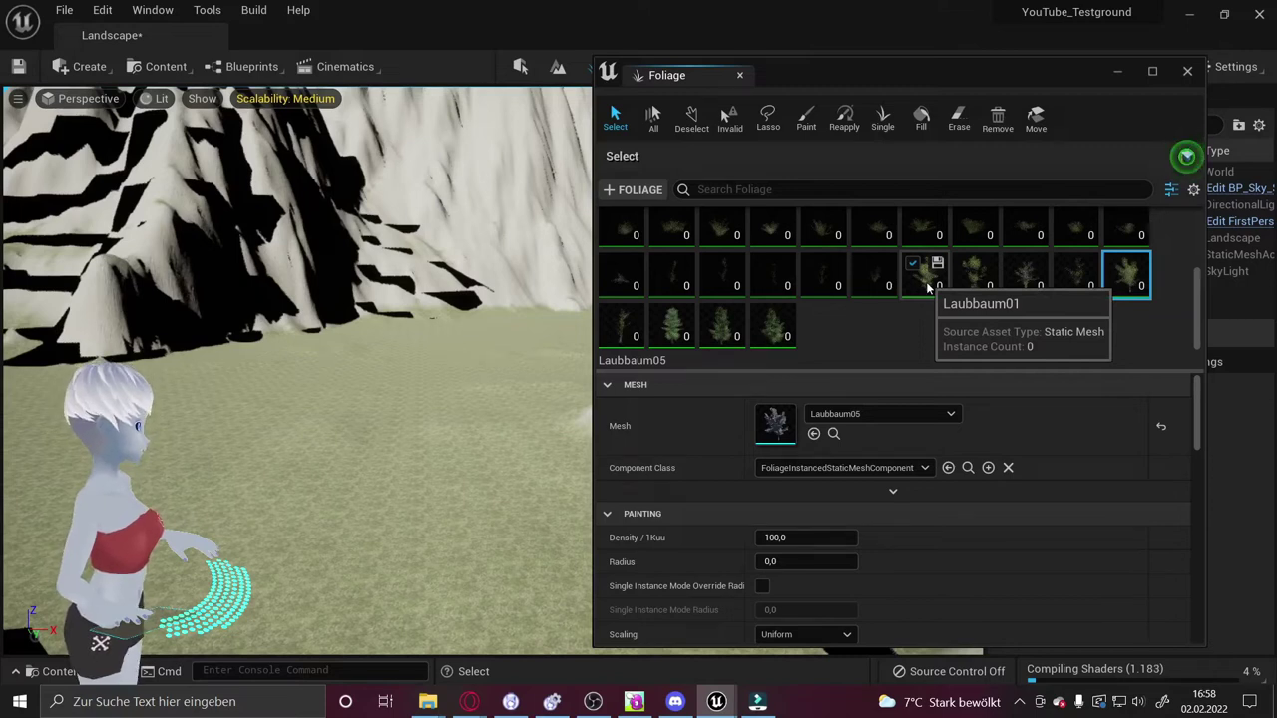
click(928, 287)
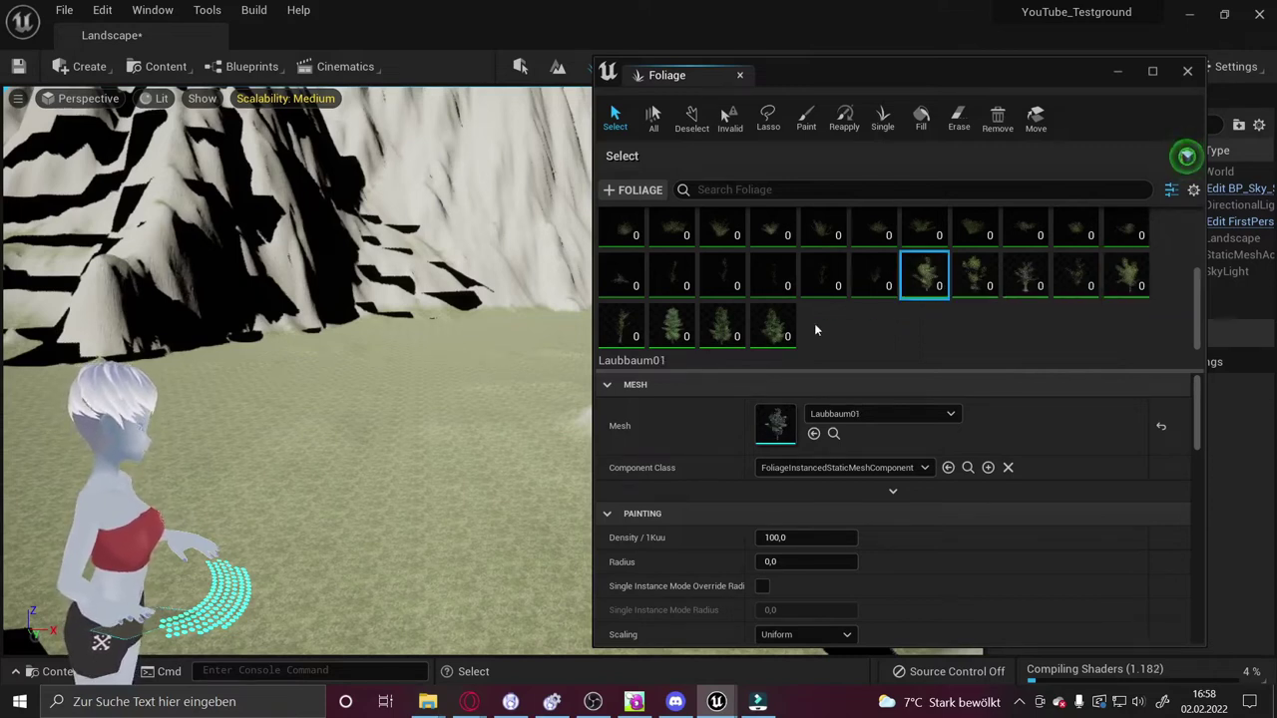
shift+click(775, 310)
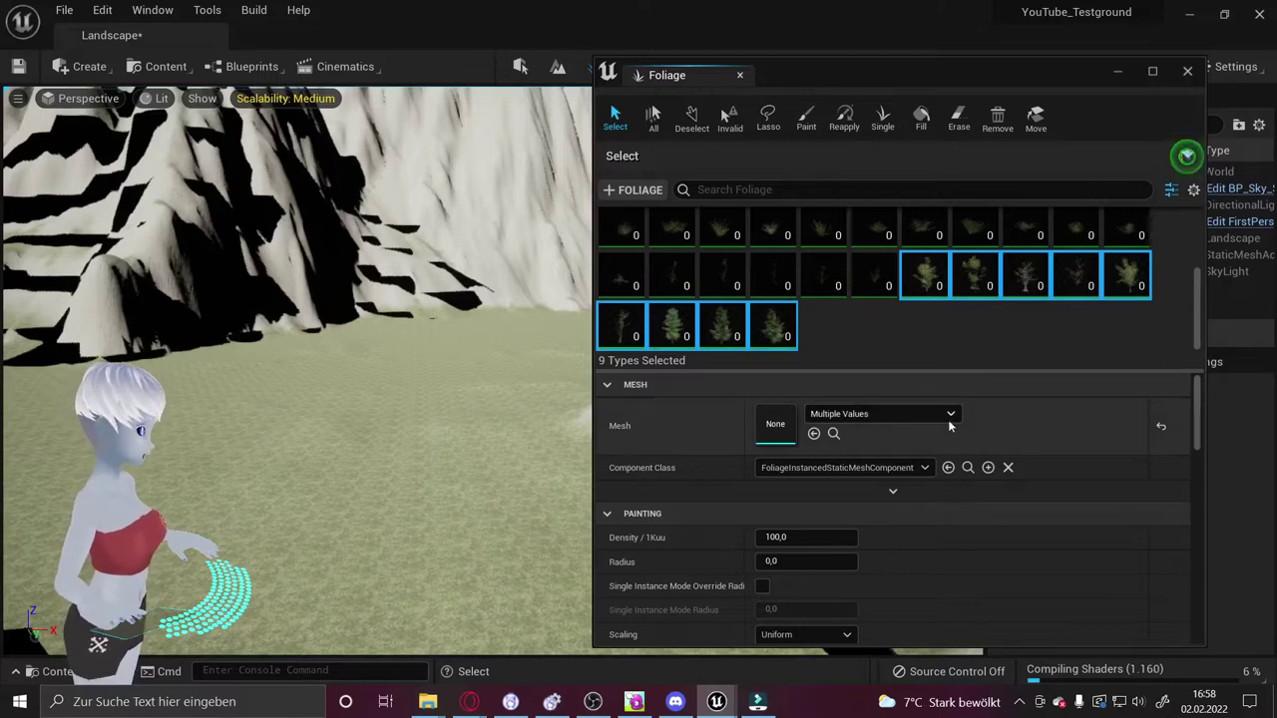
Set Density / 1Kuu to 10,0, paint a patch of trees, then undo the painted foliage
scroll(954, 535, down, 3)
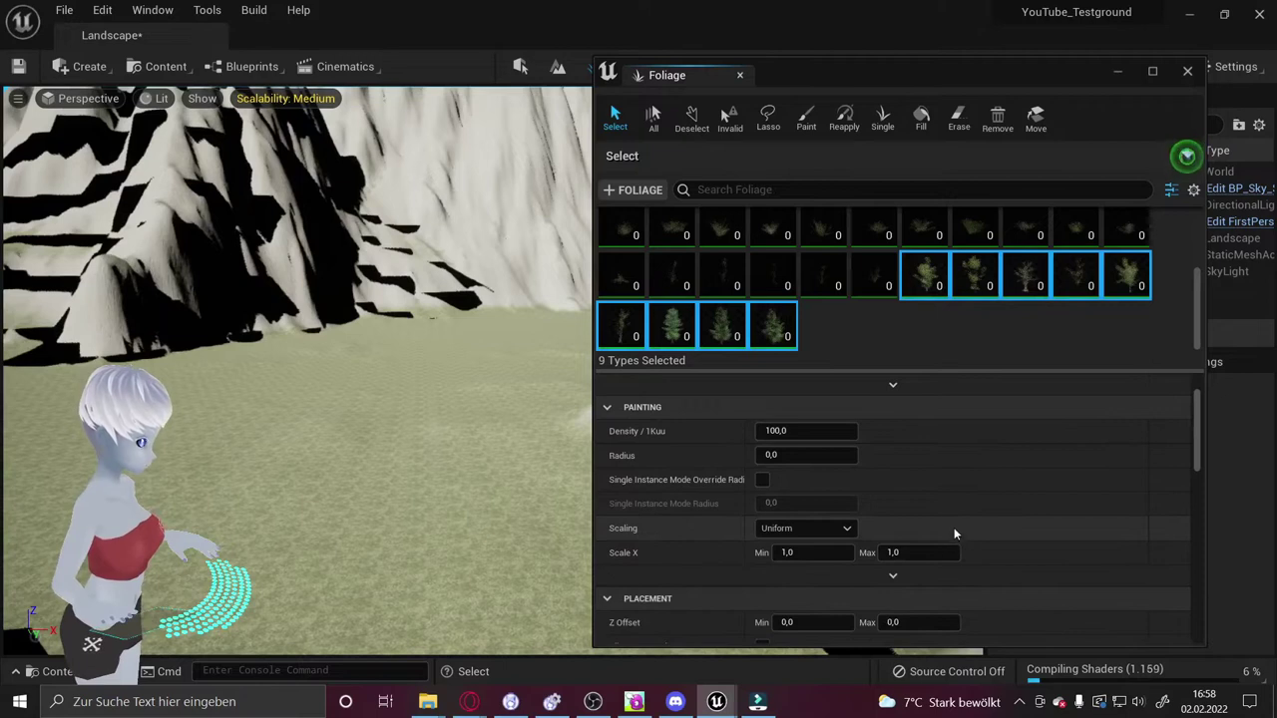
scroll(958, 514, up, 2)
scroll(958, 514, down, 1)
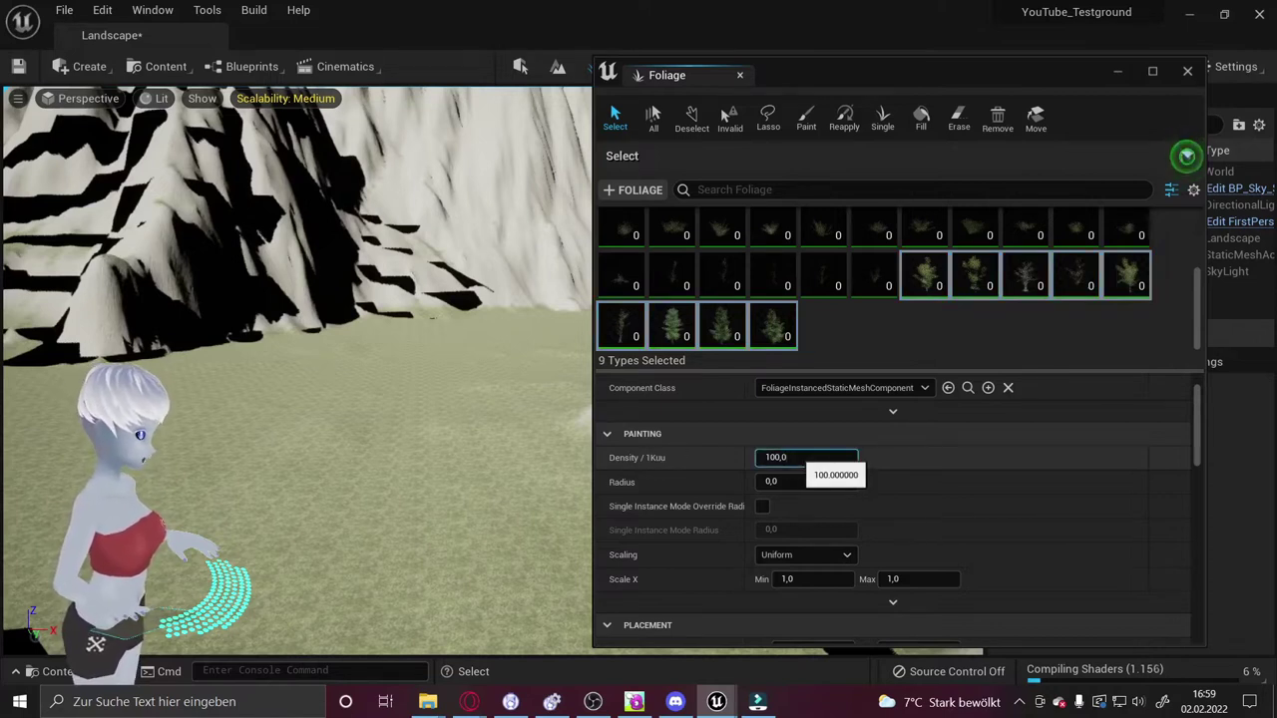
click(779, 457)
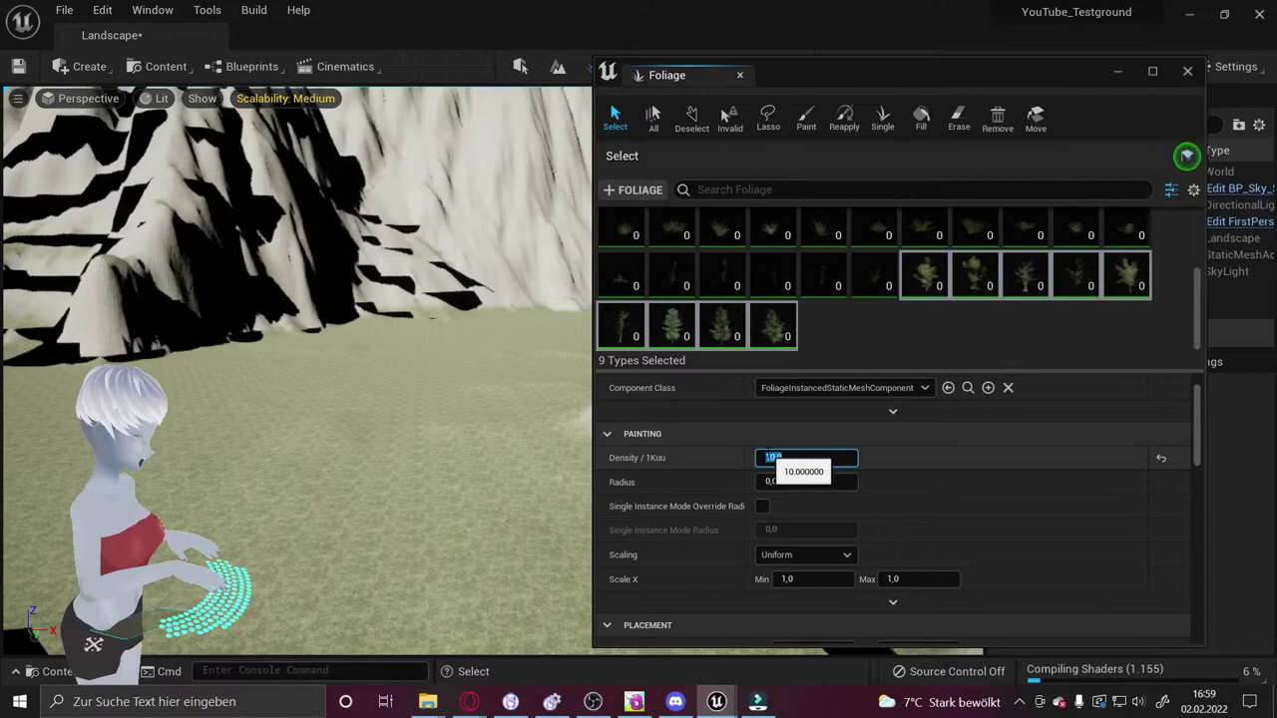
key(Return)
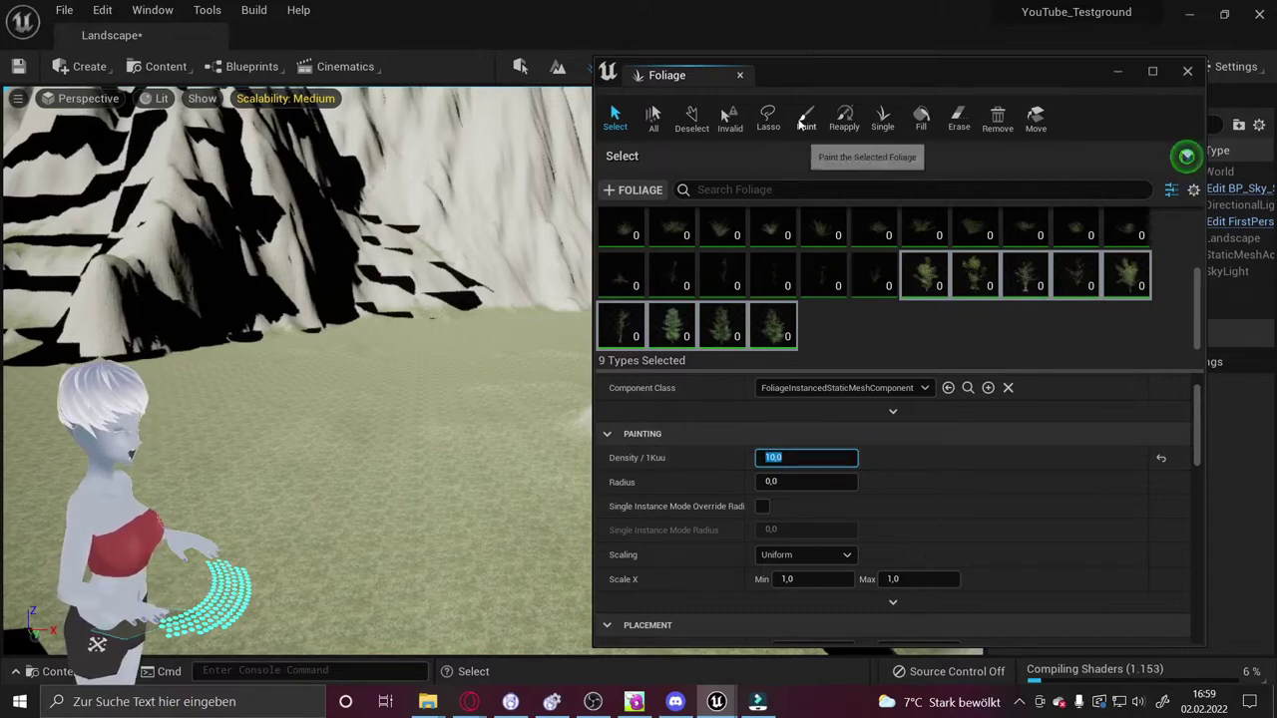
click(806, 117)
mouse_move(359, 390)
mouse_down()
mouse_move(446, 382)
mouse_move(300, 389)
mouse_up()
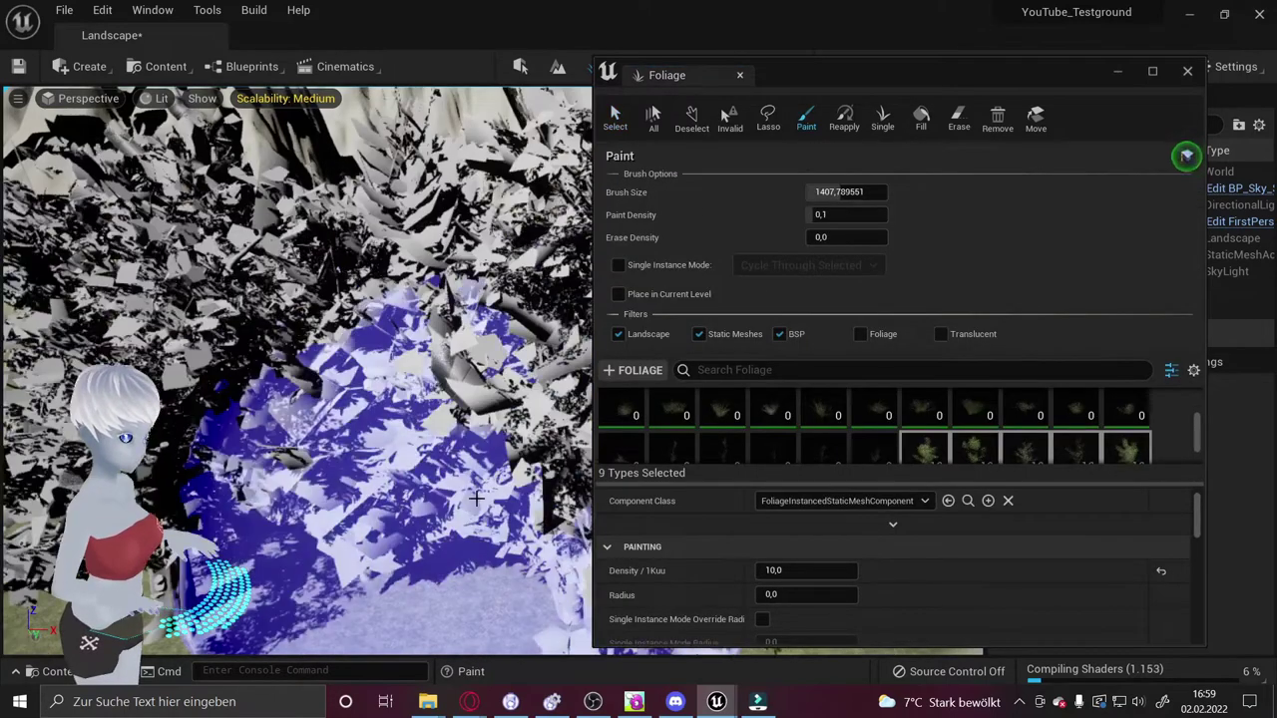
scroll(824, 424, down, 1)
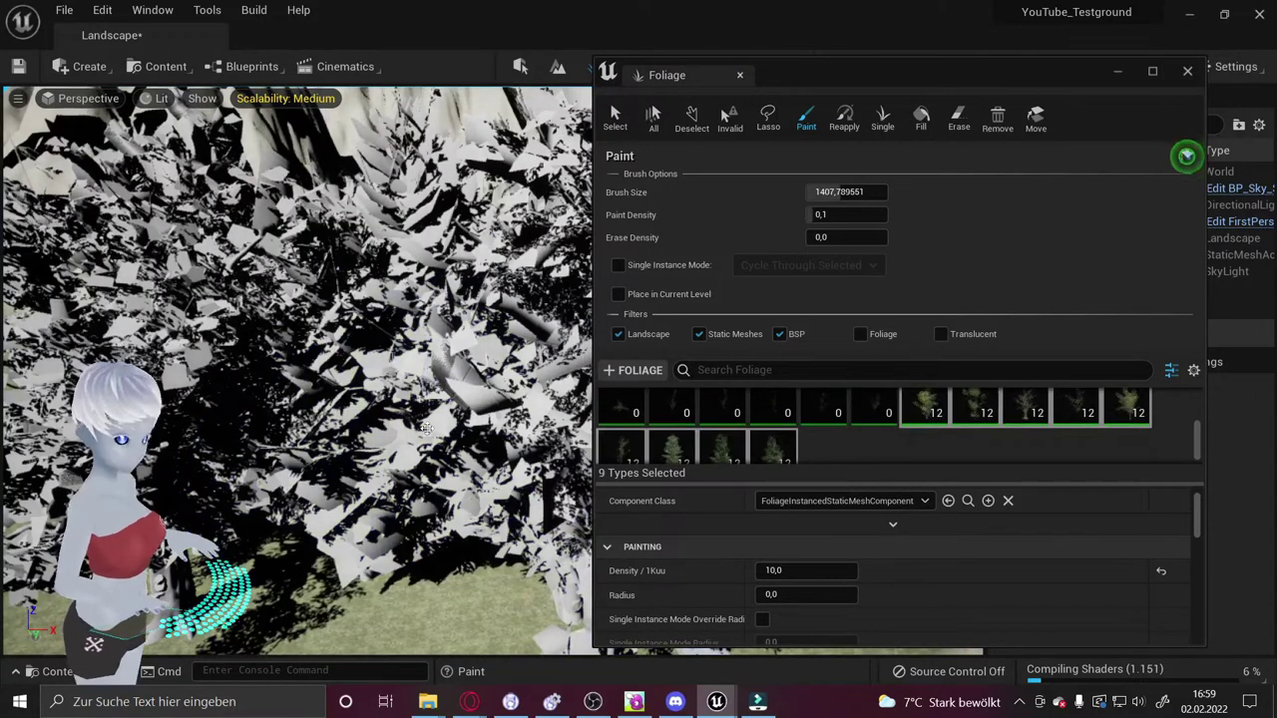
key(ctrl+z)
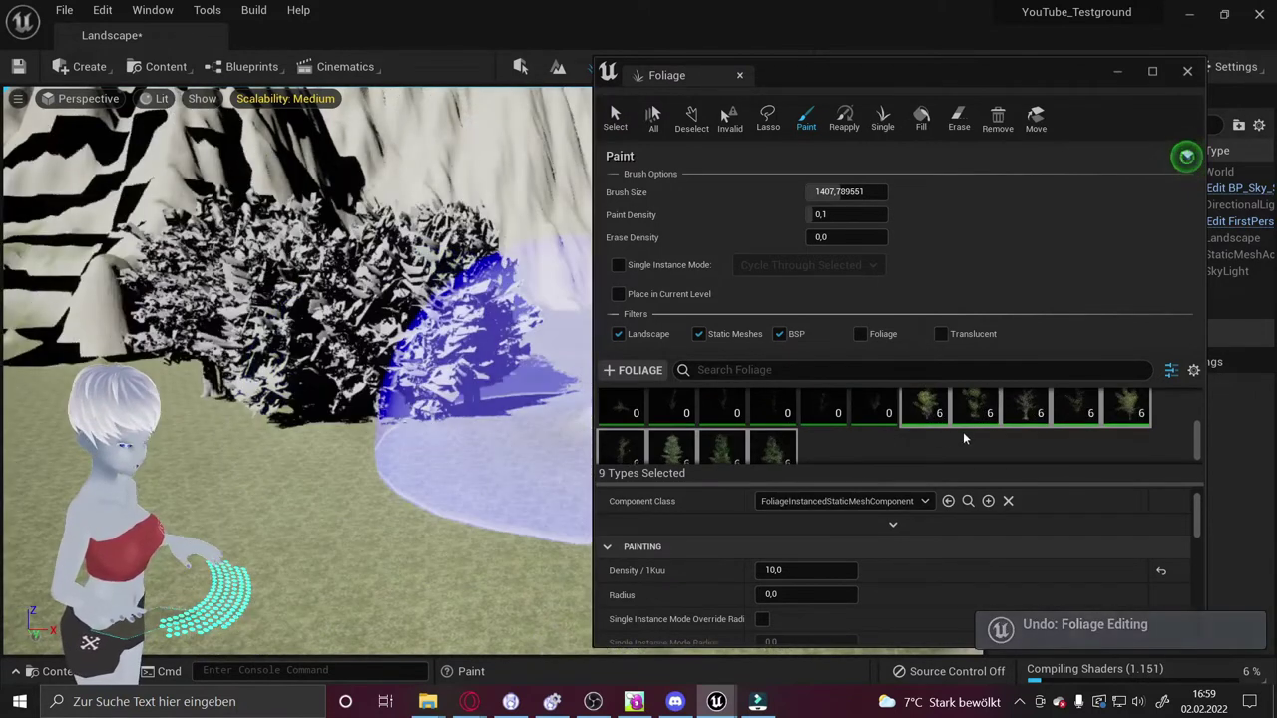
scroll(937, 424, down, 1)
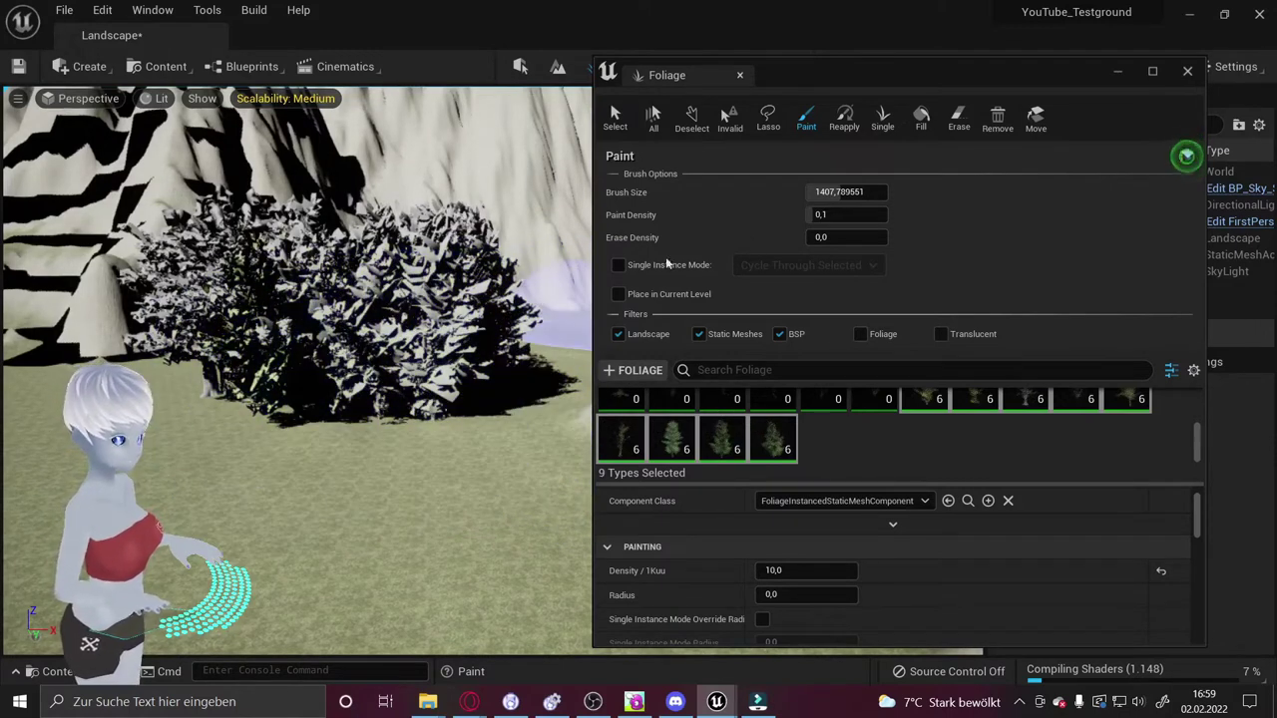
key(ctrl+z)
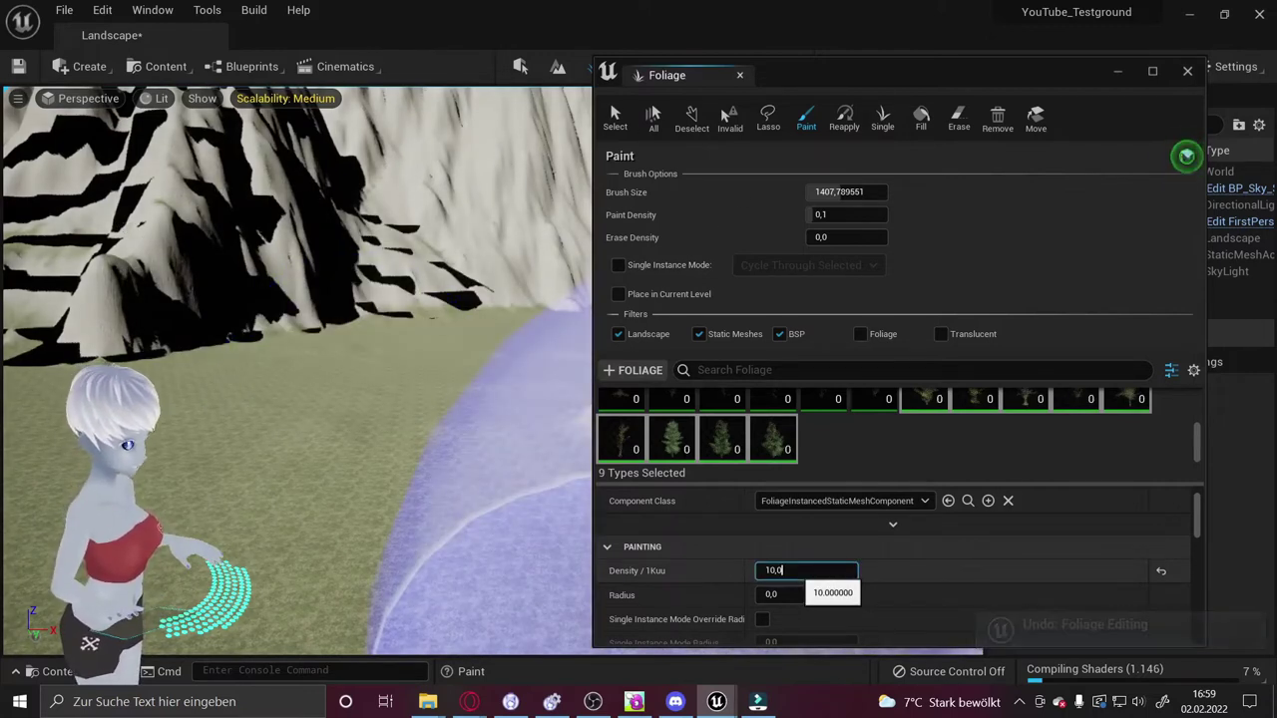
Change Density / 1Kuu to 3 and paint a small cluster of trees
key(ctrl+a)
text(3)
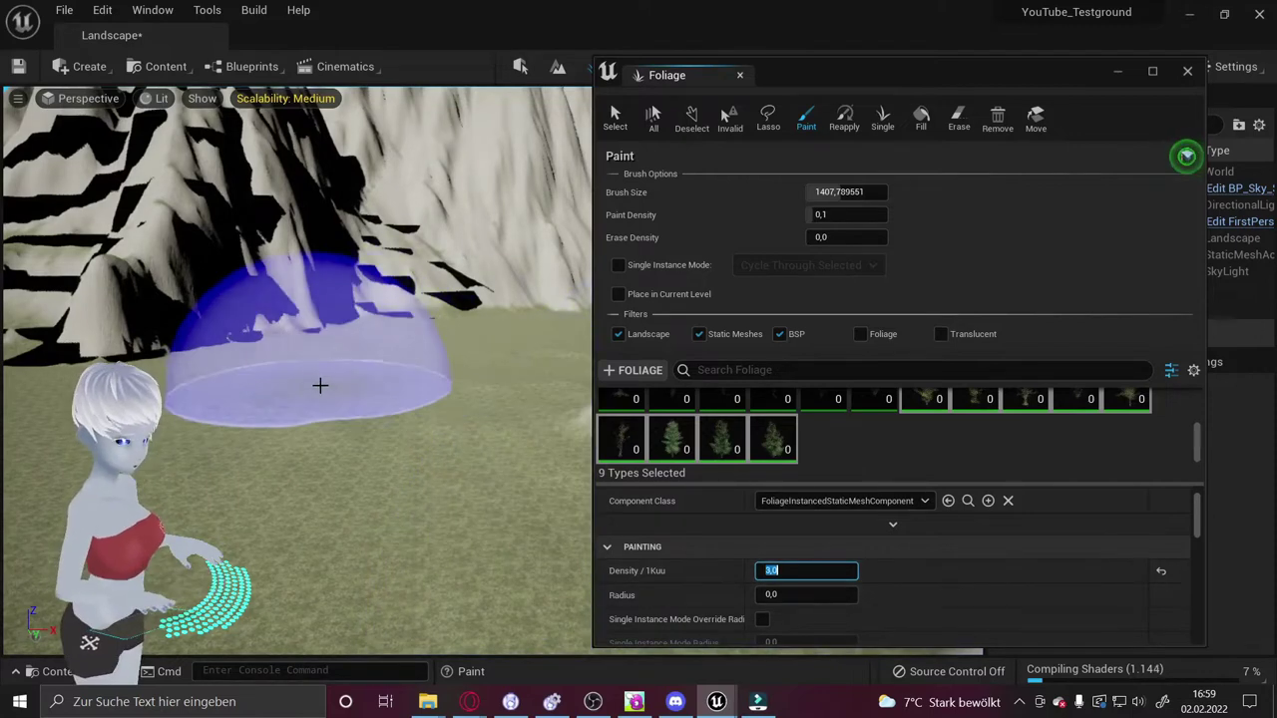
click(323, 386)
mouse_move(462, 459)
right_down()
mouse_move(379, 459)
mouse_move(359, 439)
mouse_move(526, 390)
right_up()
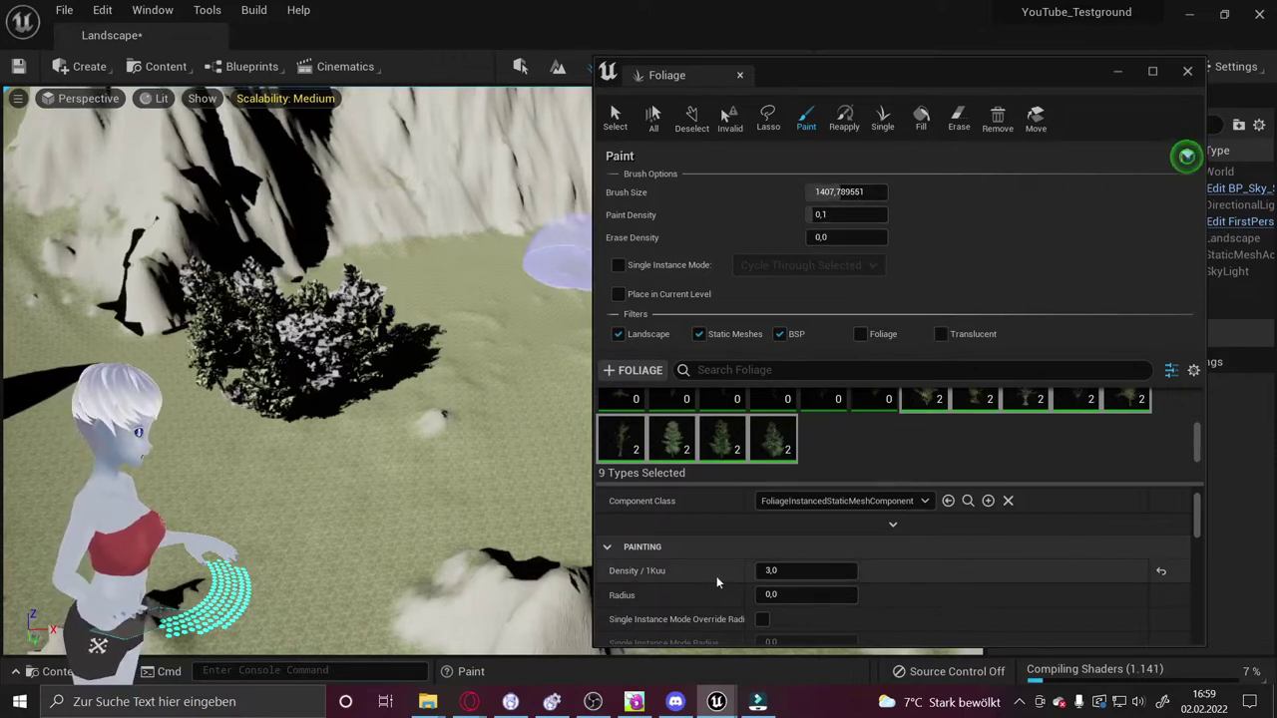
Raise paint density, enlarge the brush to about 3158.5, and paint wide strokes of trees
click(462, 306)
drag(824, 216, 840, 216)
drag(524, 428, 286, 413)
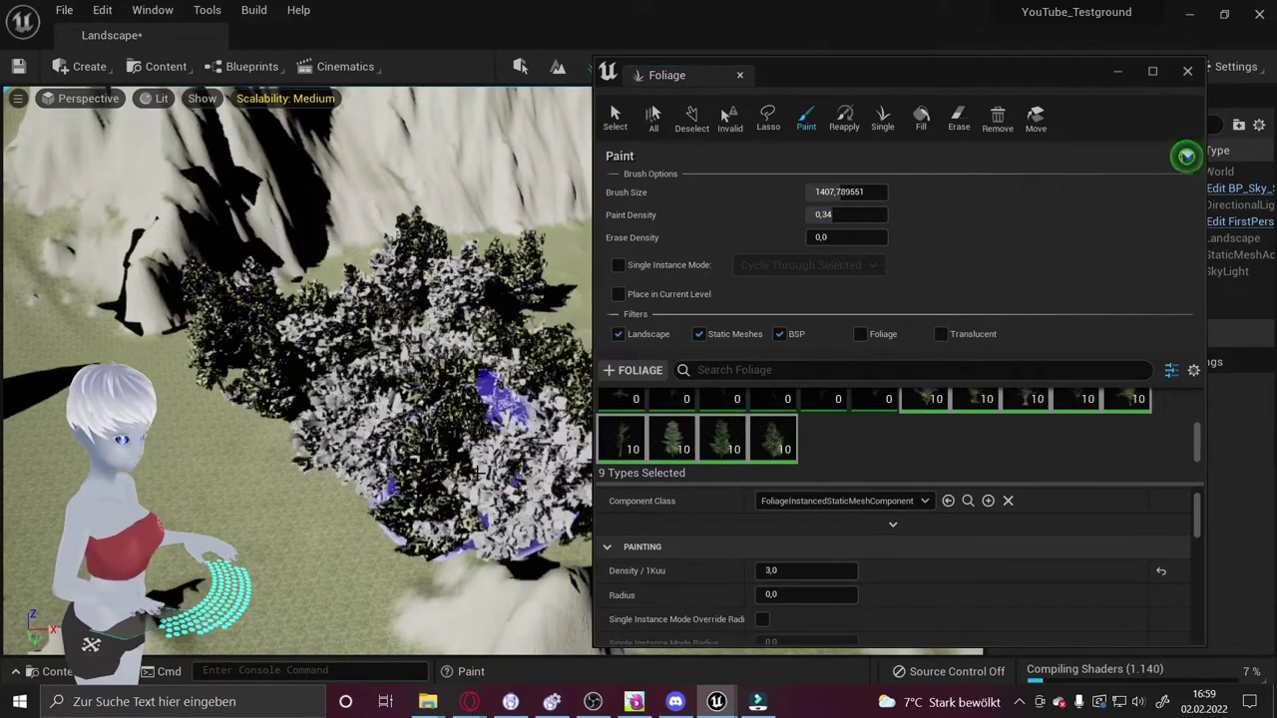
mouse_move(838, 192)
mouse_down()
mouse_move(878, 192)
mouse_move(798, 214)
mouse_up()
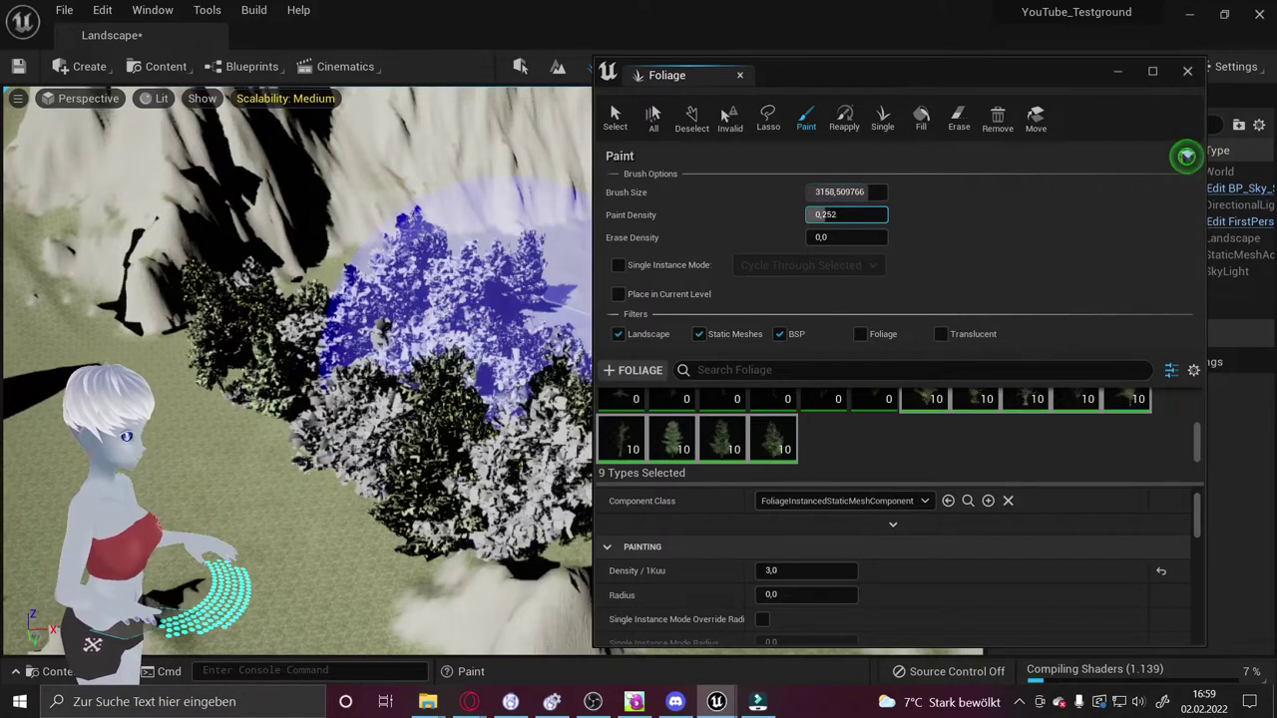
drag(569, 401, 439, 454)
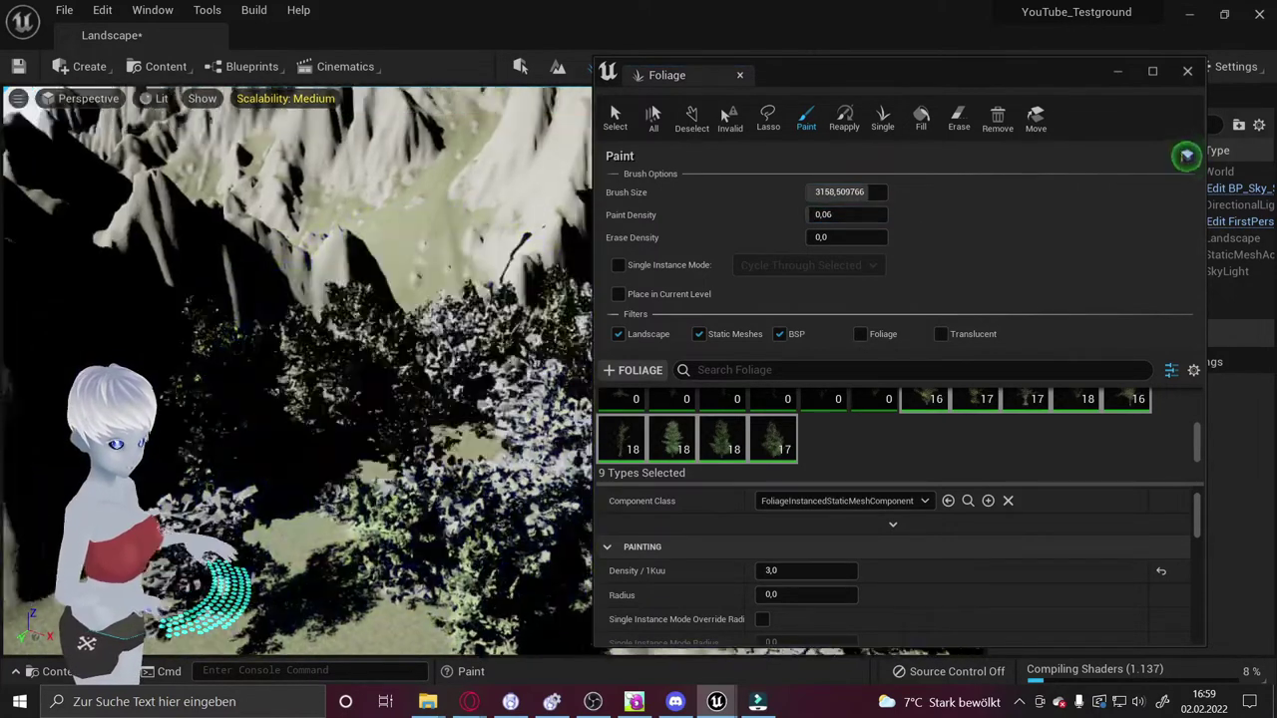
mouse_move(439, 454)
right_down()
mouse_move(439, 365)
mouse_move(359, 369)
right_up()
click(439, 365)
click(959, 118)
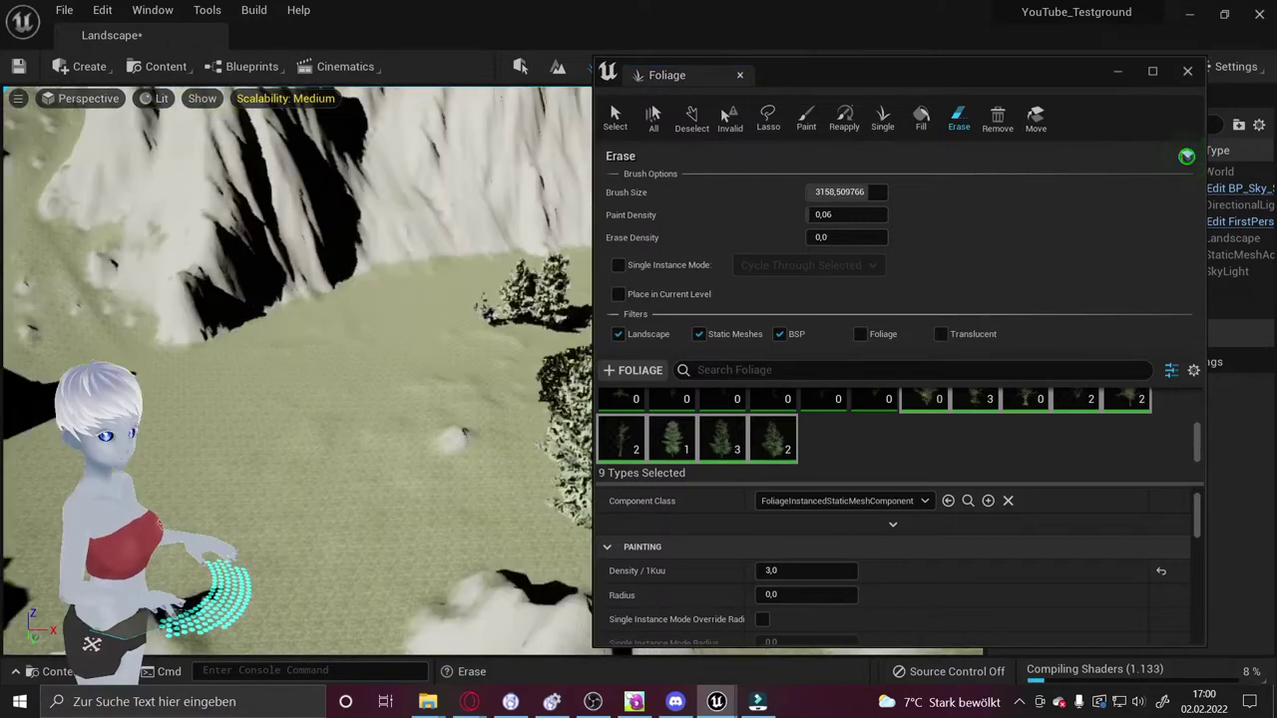
Erase the last trees on the slope so every tree count reads 0, then return to painting
right_drag(199, 269, 299, 369)
click(299, 369)
right_drag(320, 292, 321, 293)
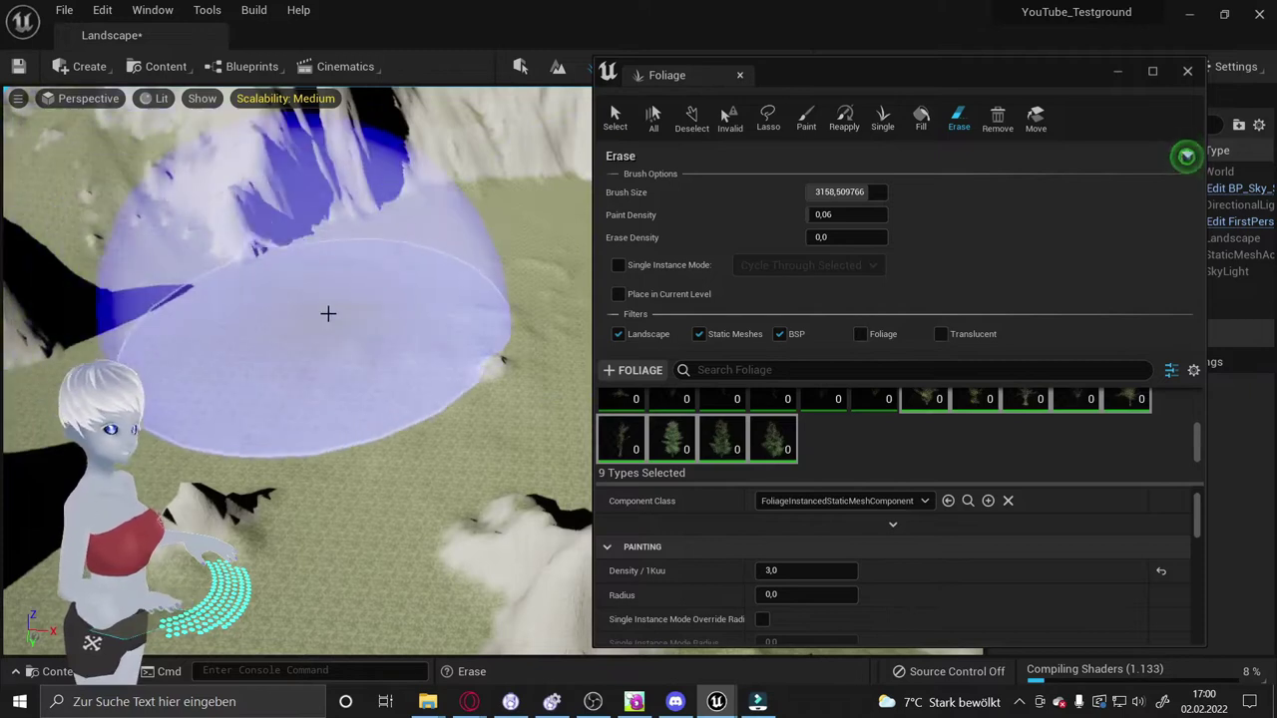
click(807, 118)
click(841, 191)
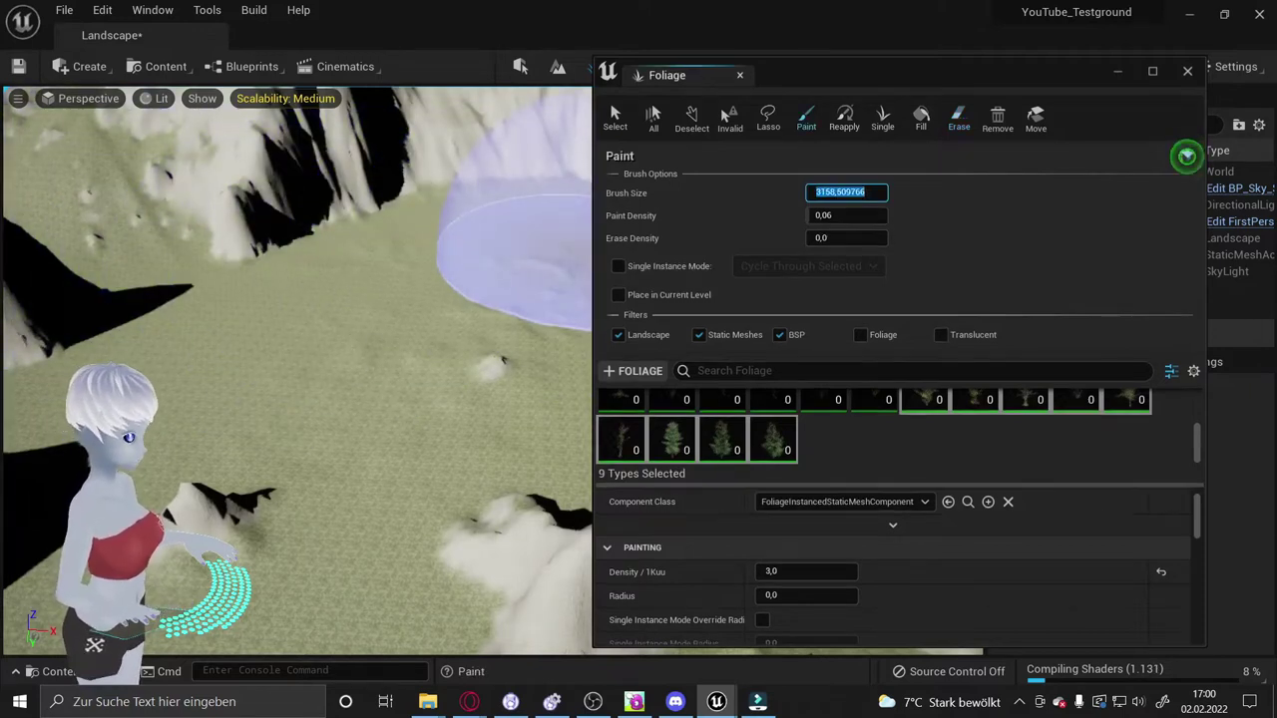
Shrink the brush, set Paint Density to 0,05 and paint a small group of trees
drag(868, 192, 846, 192)
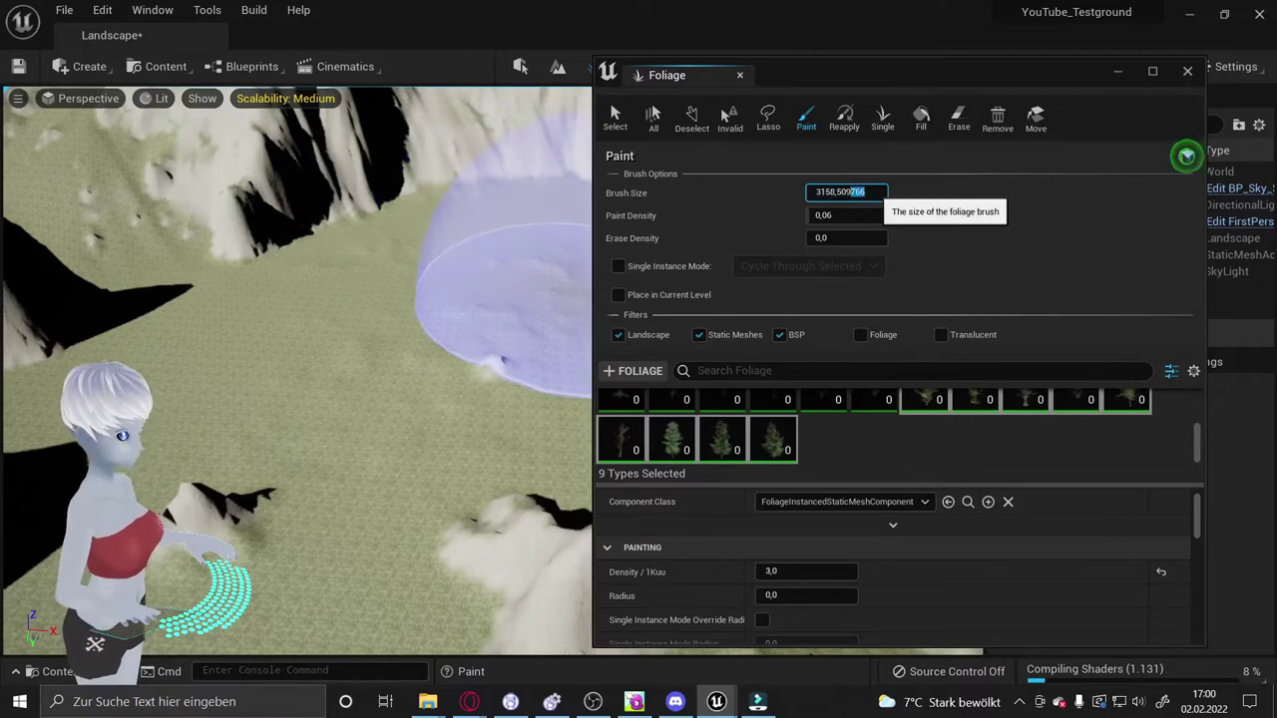
key(Return)
key(bracketleft)
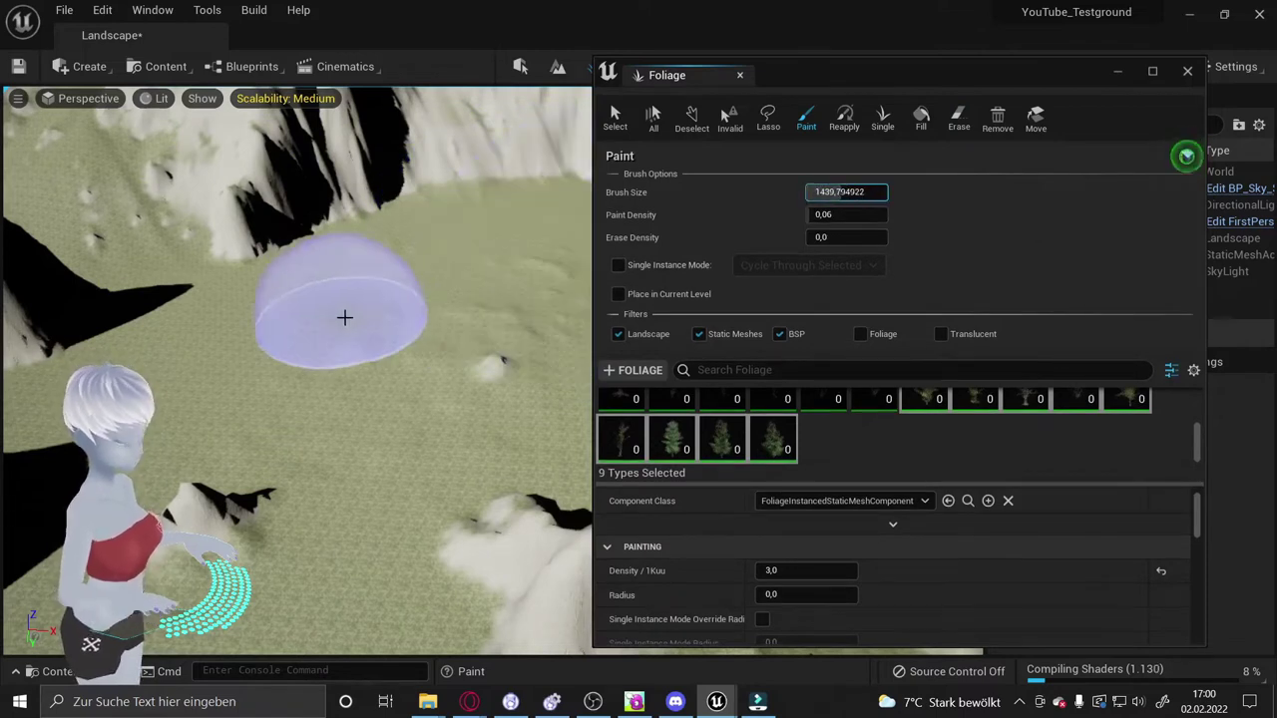
click(840, 214)
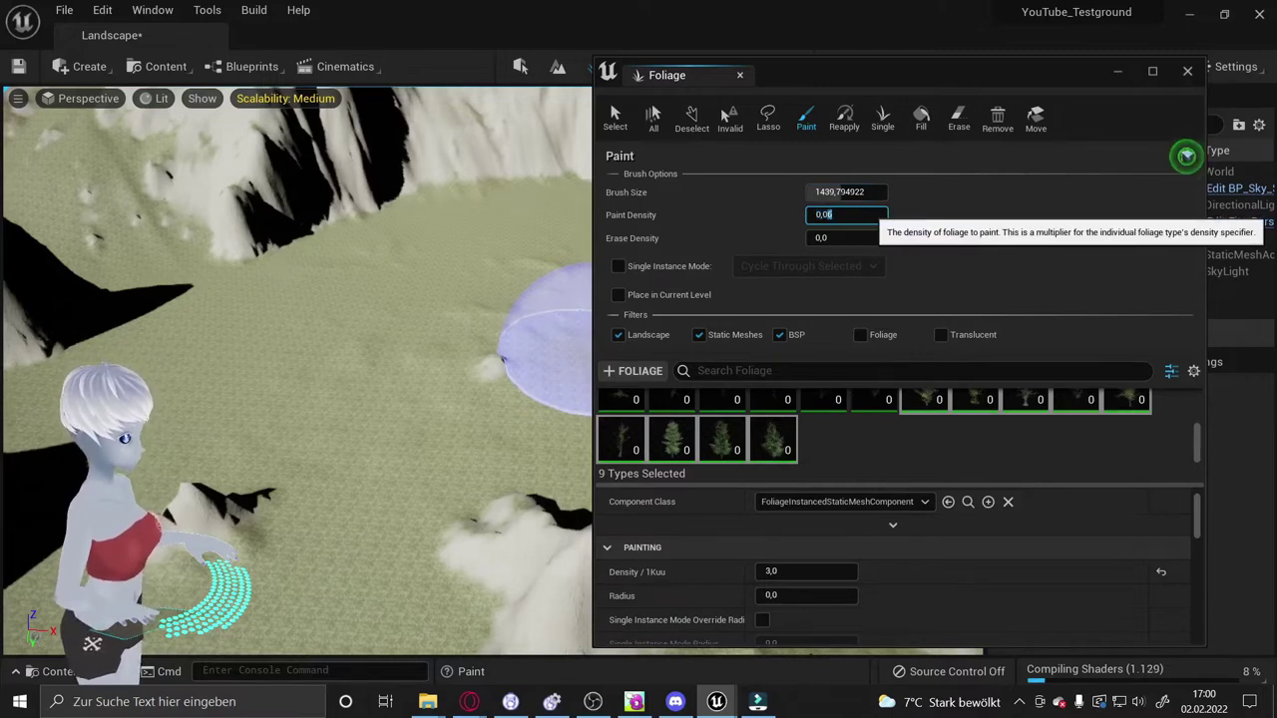
text(5)
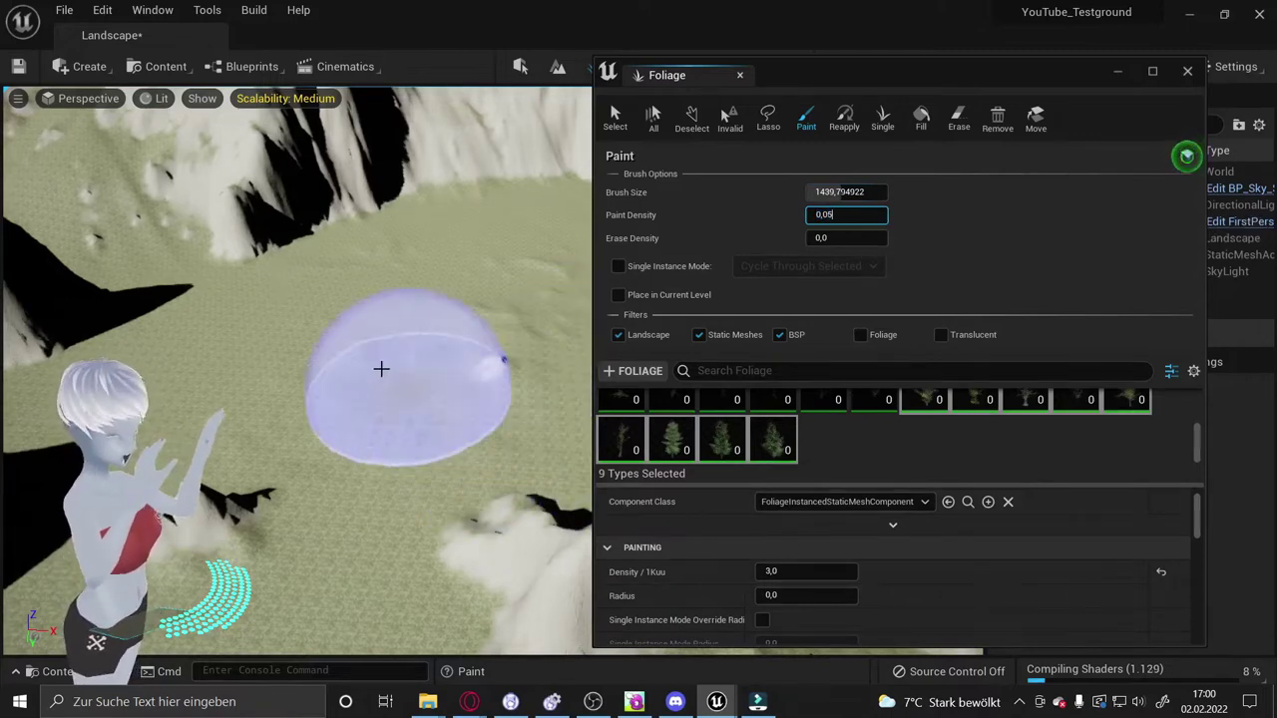
drag(381, 370, 470, 456)
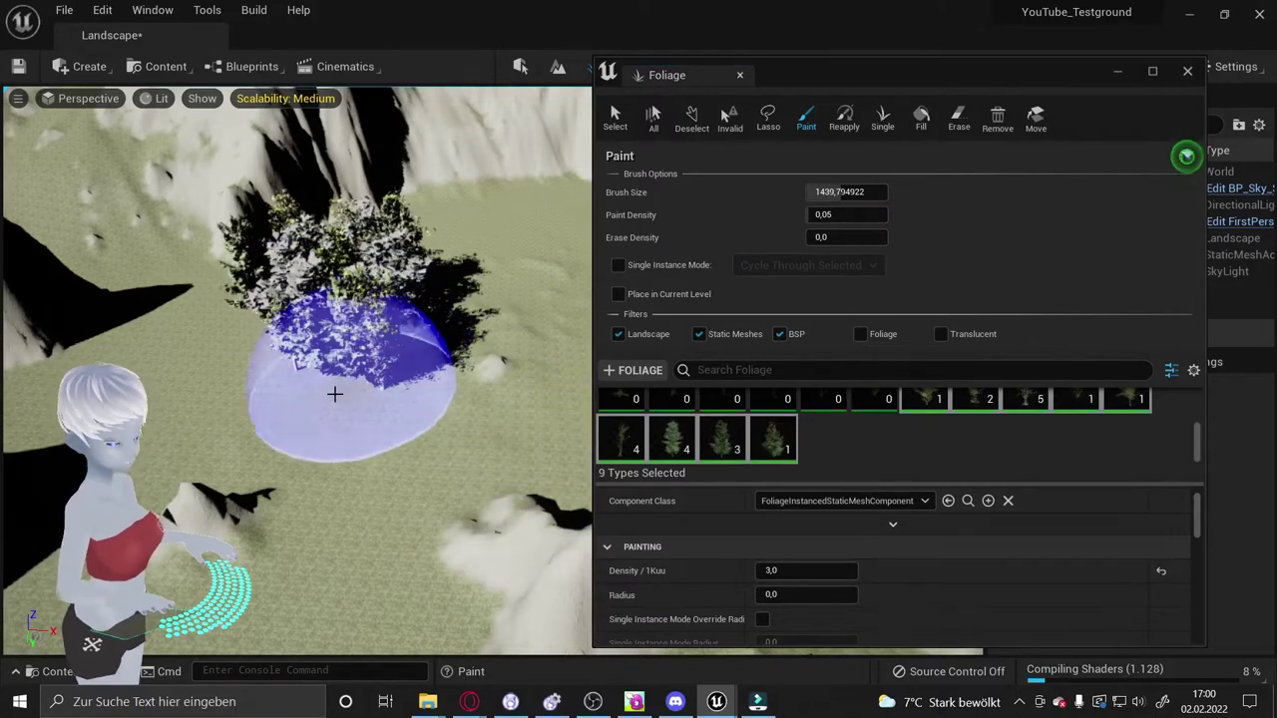
Enlarge the brush to about 2237 and paint a broad forest across the valley
drag(887, 190, 958, 191)
mouse_move(216, 416)
mouse_down()
mouse_move(464, 227)
mouse_move(258, 342)
mouse_move(454, 507)
mouse_move(485, 200)
mouse_move(320, 343)
mouse_move(257, 442)
mouse_move(414, 134)
mouse_move(484, 157)
mouse_move(479, 240)
mouse_move(60, 260)
mouse_move(299, 384)
mouse_up()
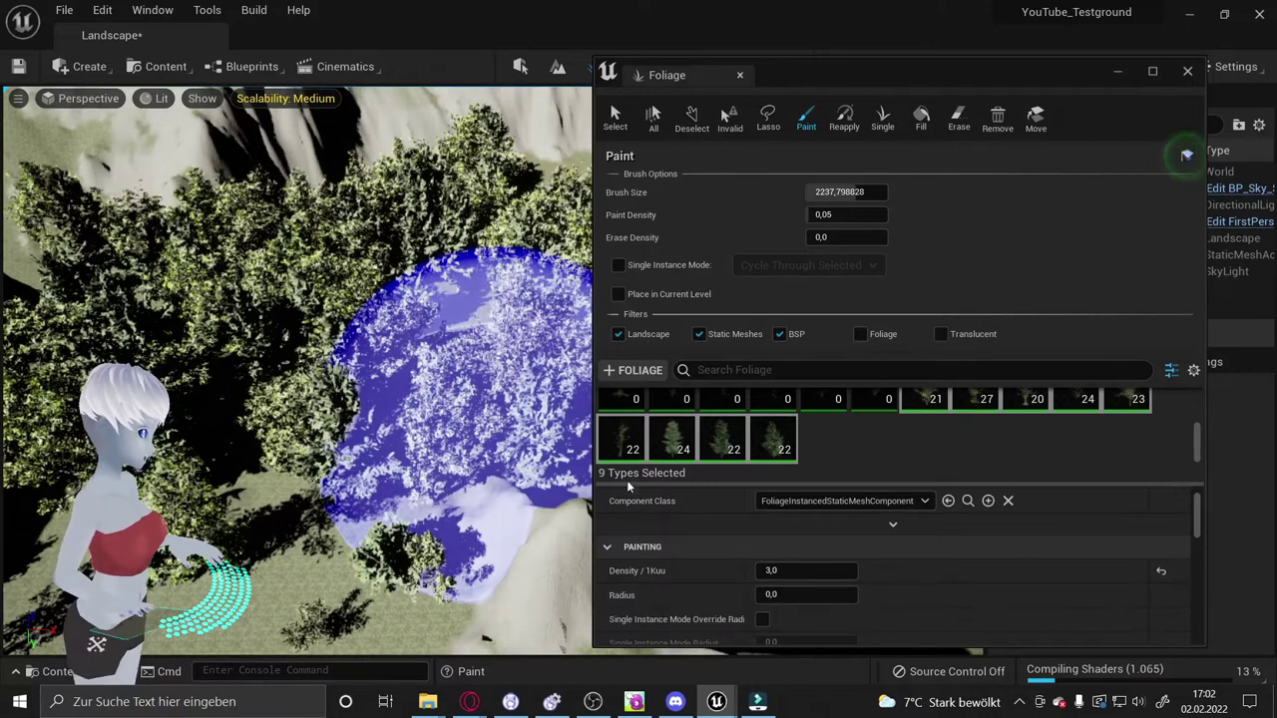
mouse_move(681, 446)
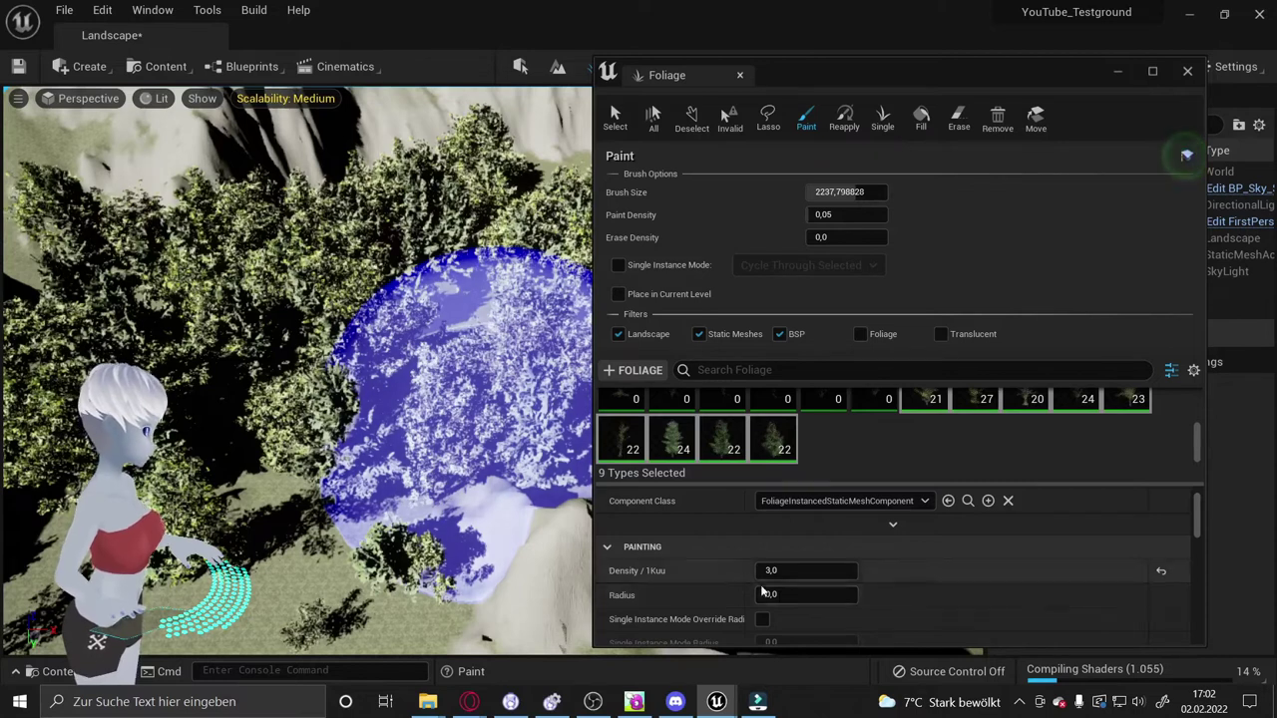
scroll(777, 588, down, 2)
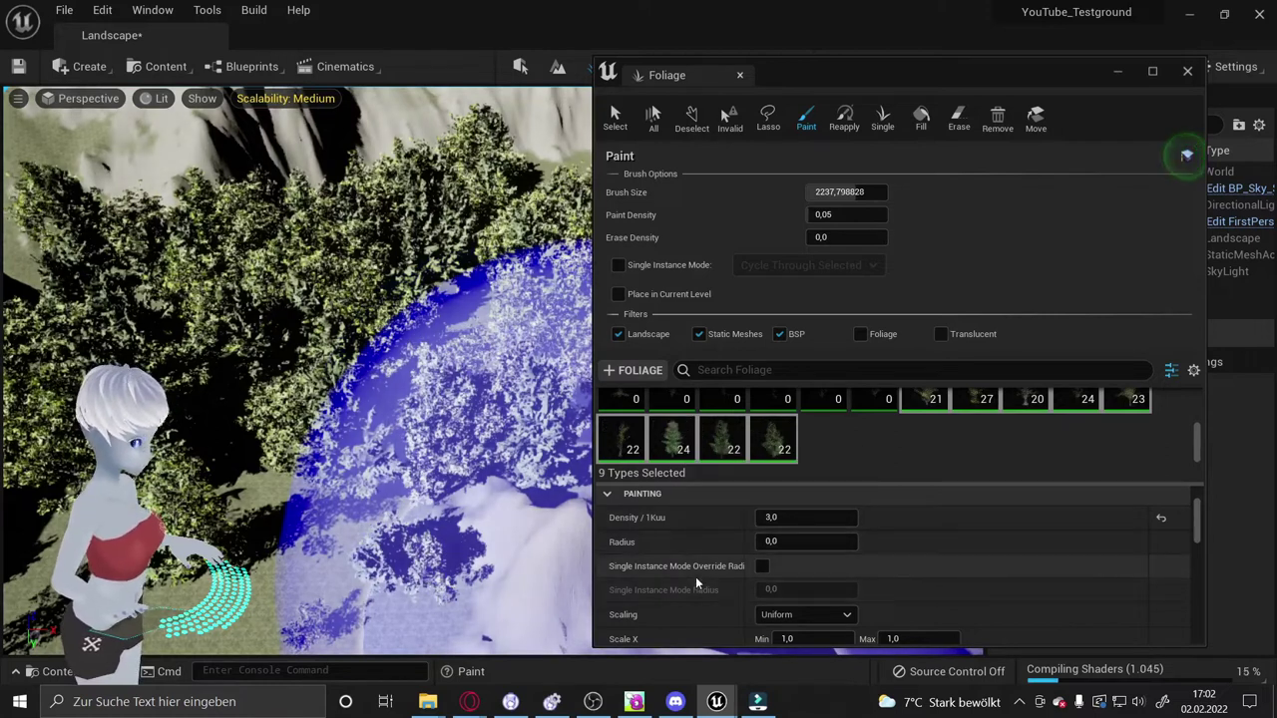
Erase the painted forest and keep the tree Scaling mode Uniform
scroll(695, 577, down, 2)
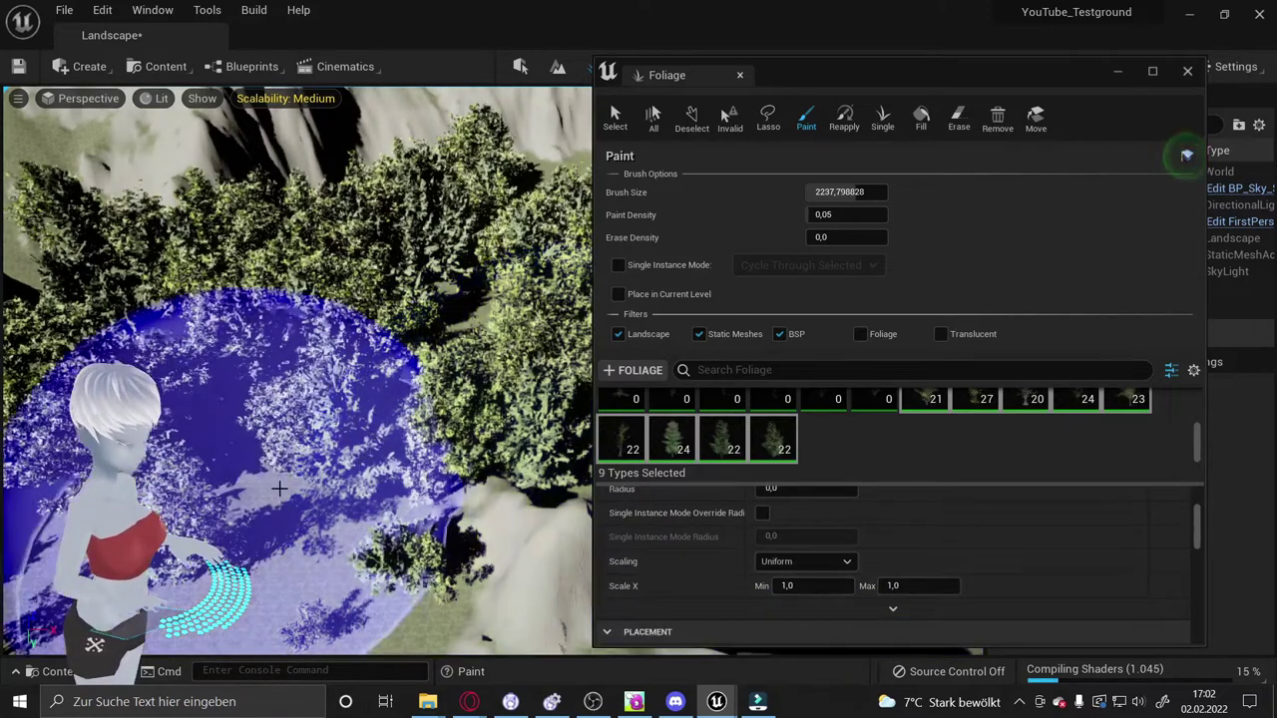
click(958, 115)
mouse_move(171, 470)
mouse_down()
mouse_move(459, 425)
mouse_move(458, 265)
mouse_up()
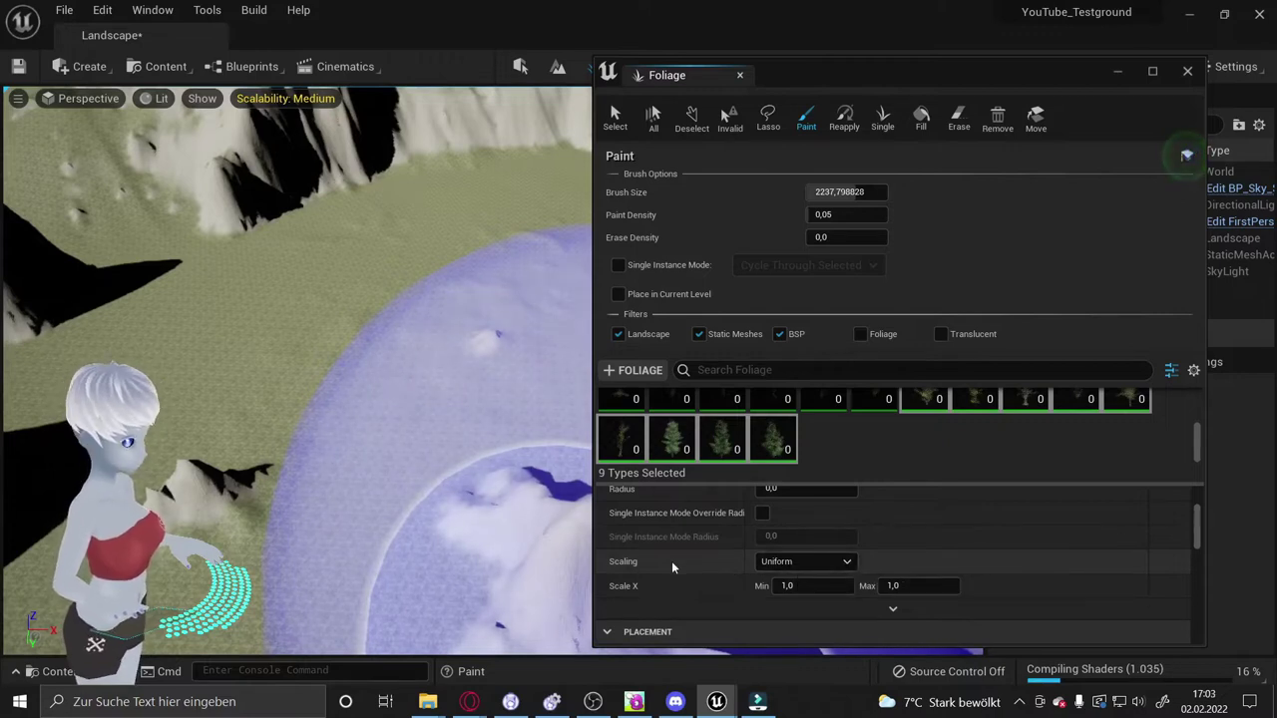
click(796, 564)
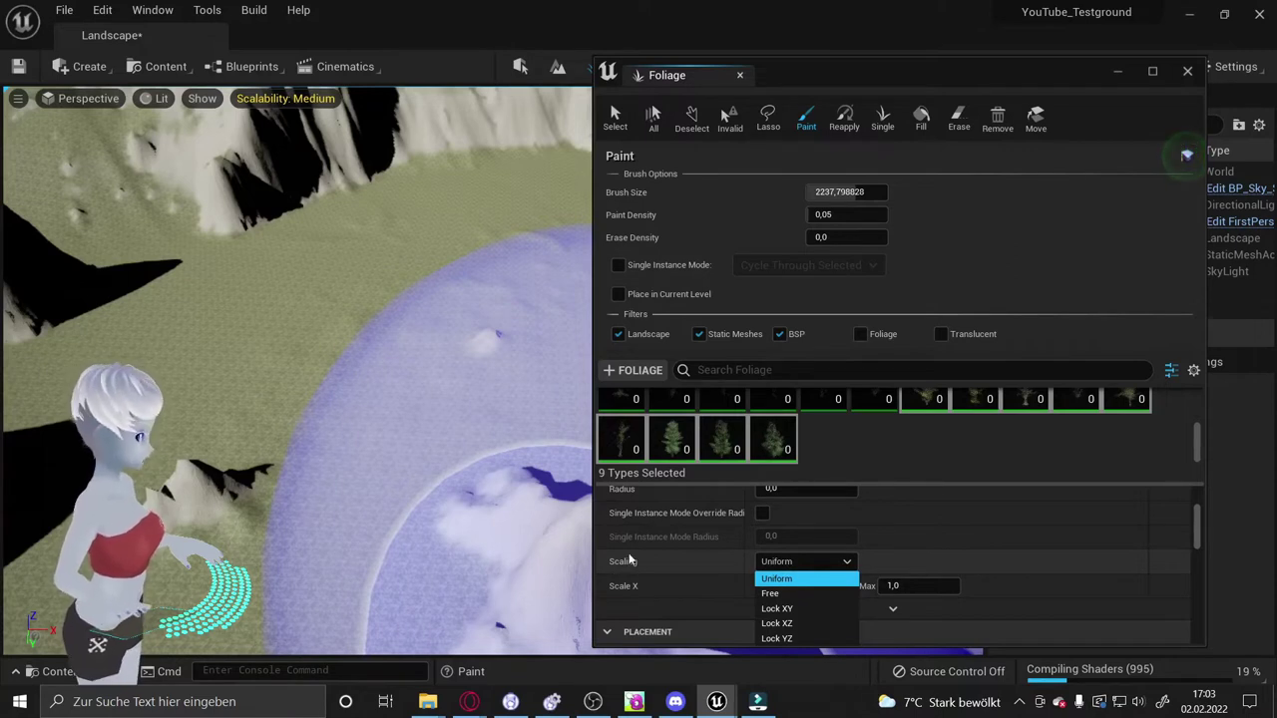
click(848, 564)
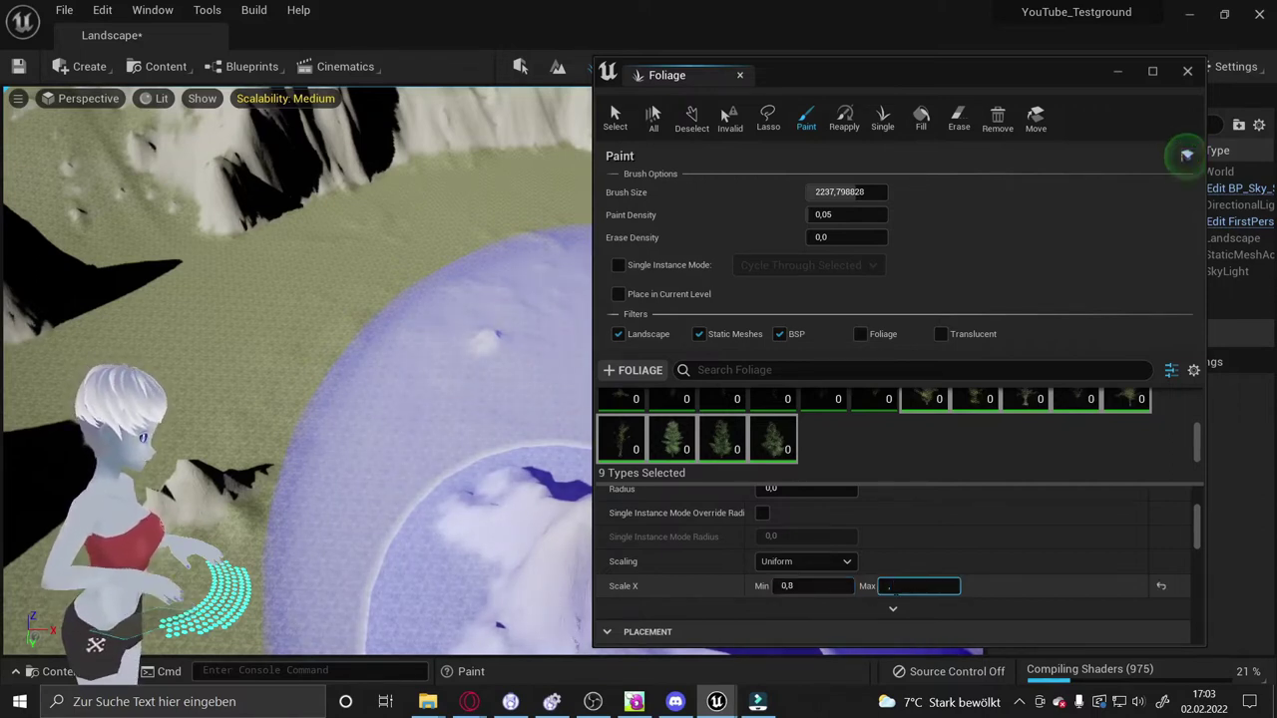
Set Scale X Max to 1,5 and paint a cluster of trees across the grass
text(1,5)
click(470, 305)
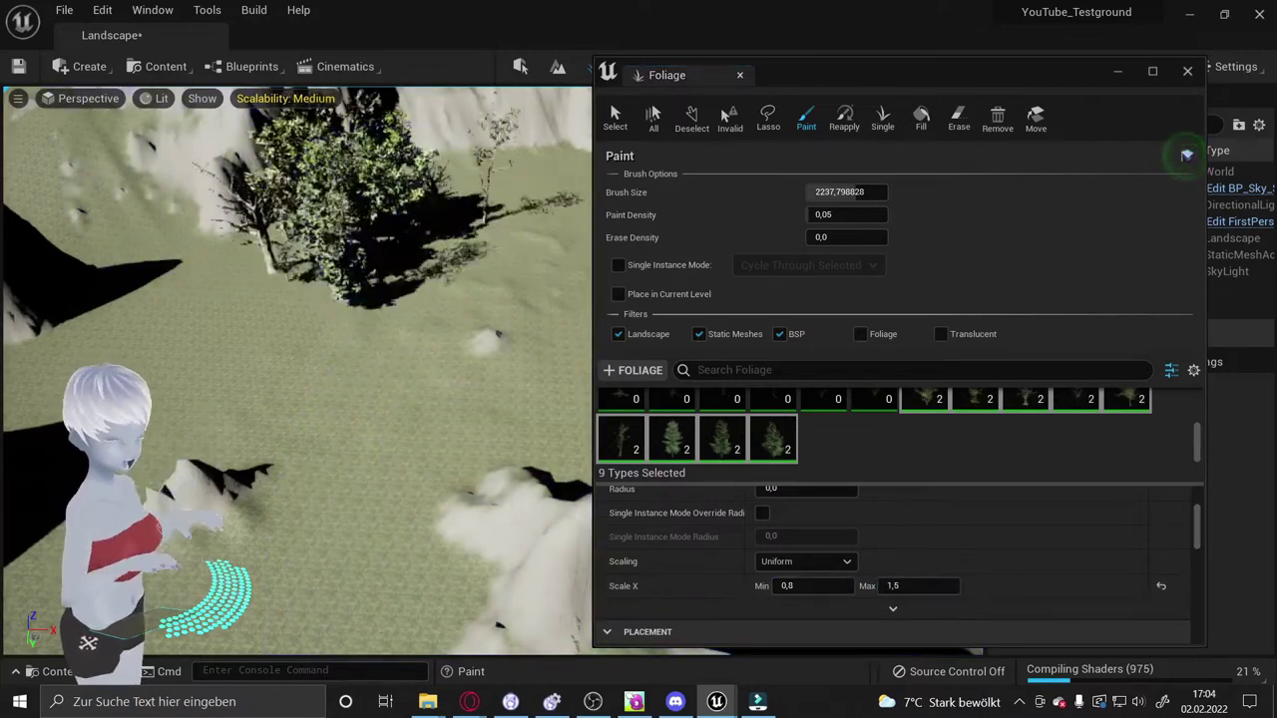
mouse_move(205, 333)
mouse_down()
mouse_move(333, 486)
mouse_move(468, 229)
mouse_up()
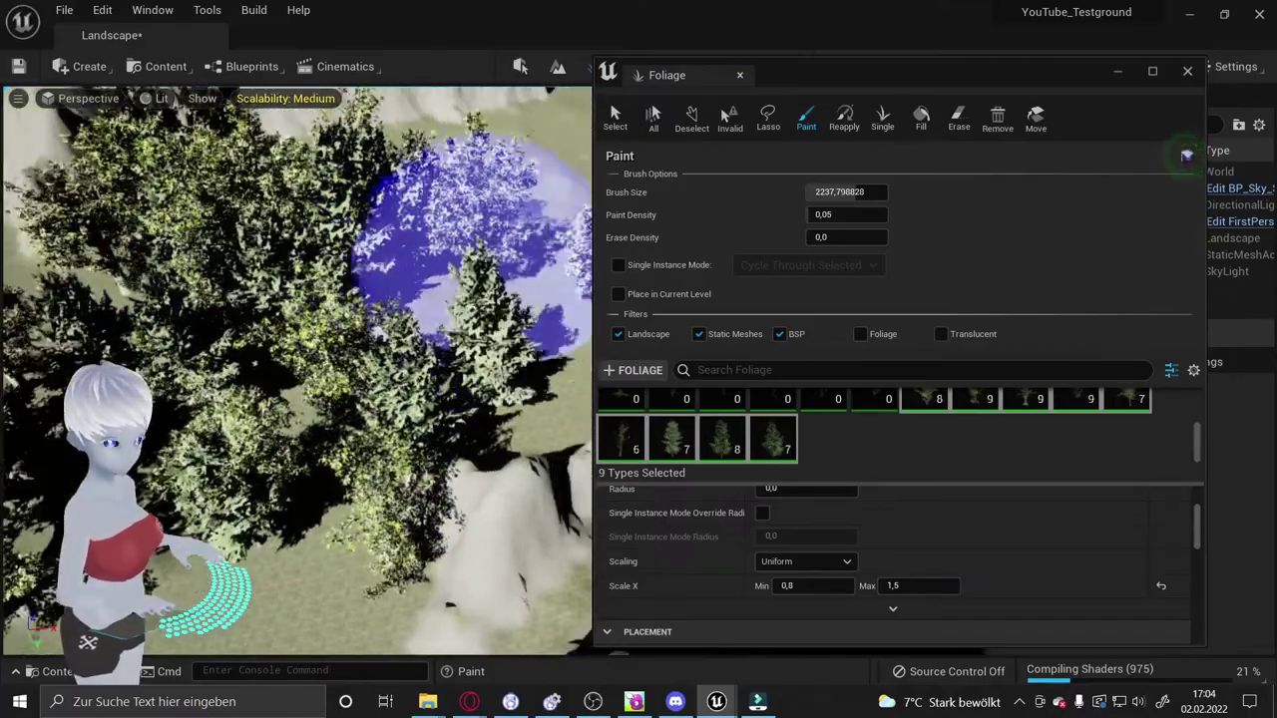
Orbit around the new trees to view them against the mountain from several angles
right_drag(469, 229, 469, 229)
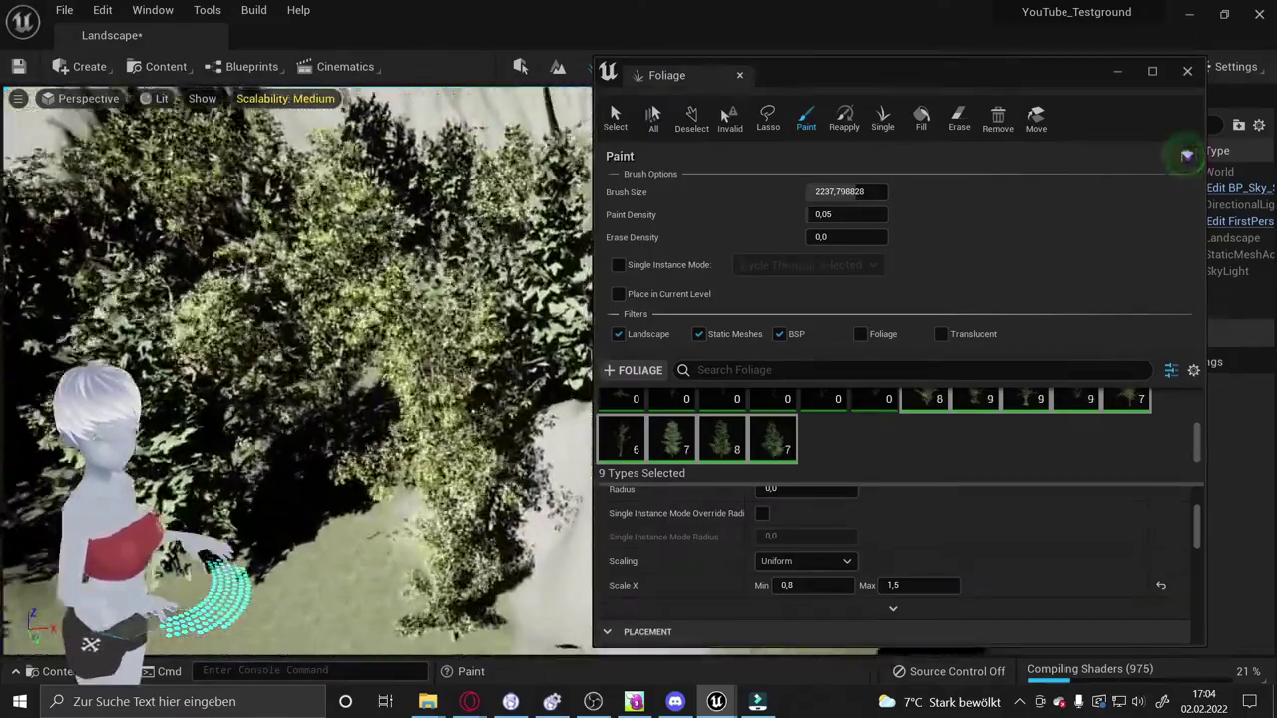
right_drag(449, 399, 449, 399)
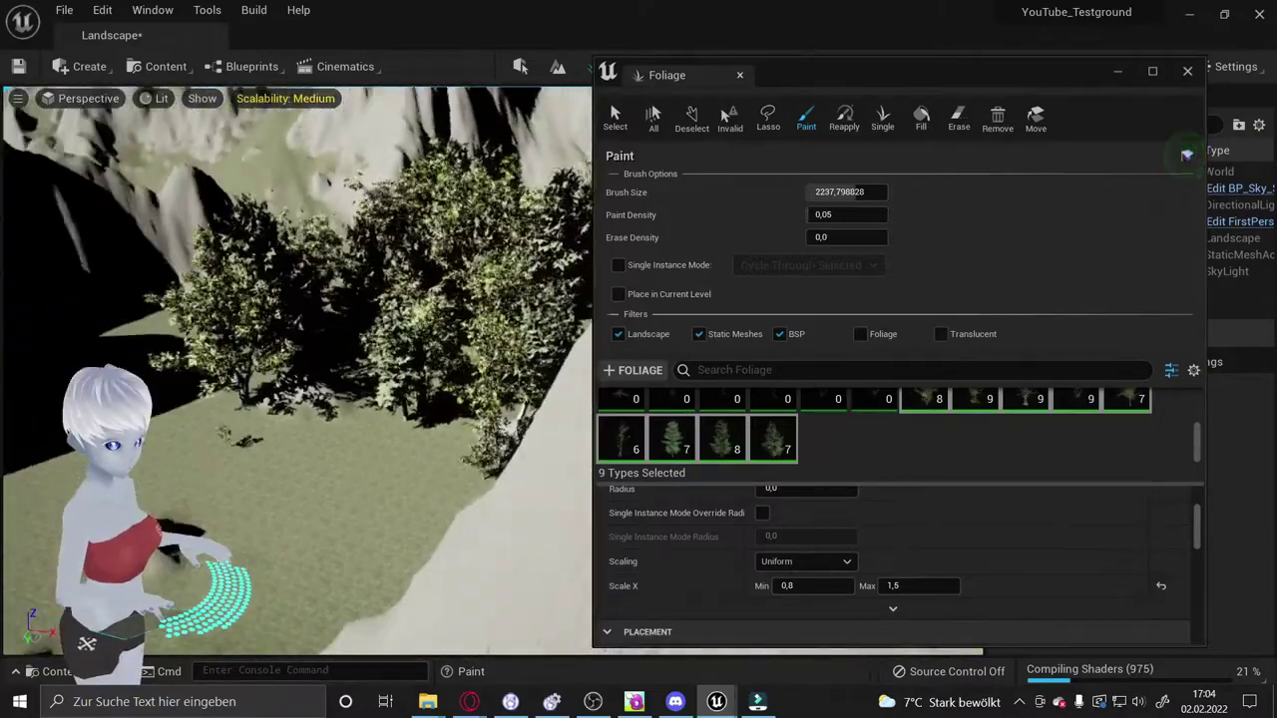
right_drag(449, 289, 449, 289)
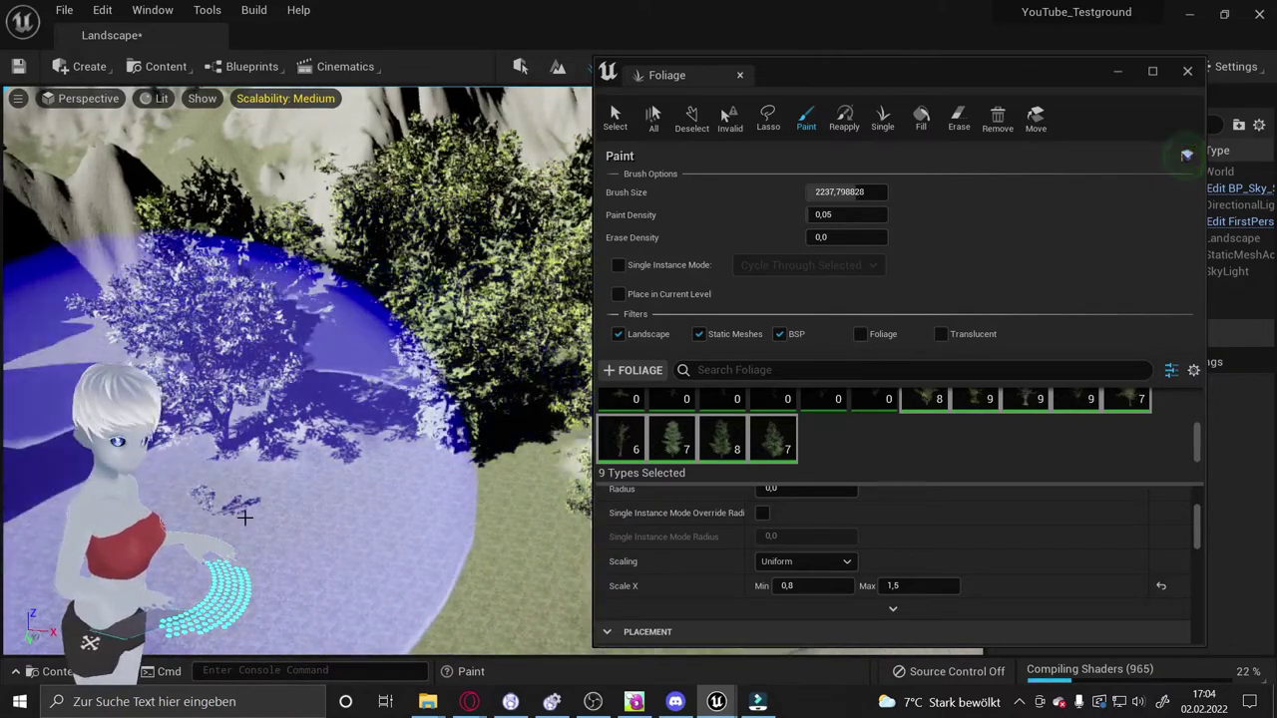
right_drag(181, 539, 181, 538)
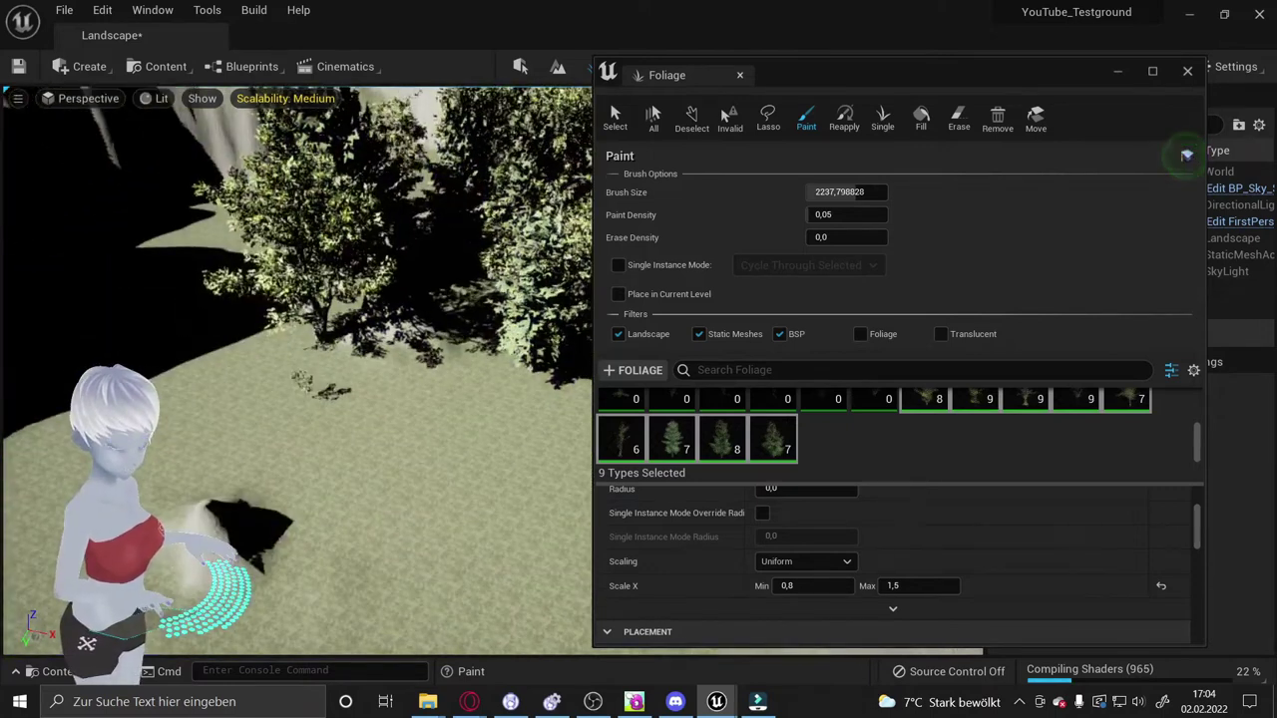
scroll(1012, 537, down, 1)
Set Z Offset Min to -2000 and paint trees onto the landscape near the bushes
scroll(1013, 537, down, 3)
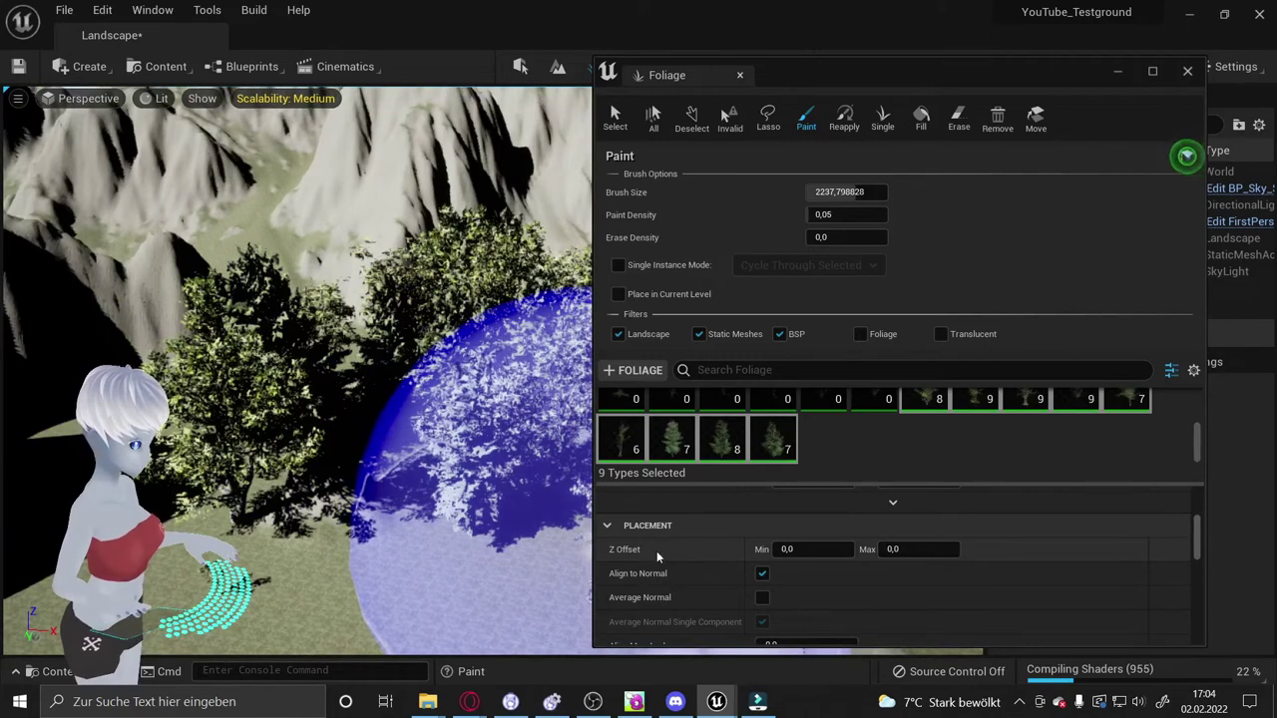
mouse_move(636, 551)
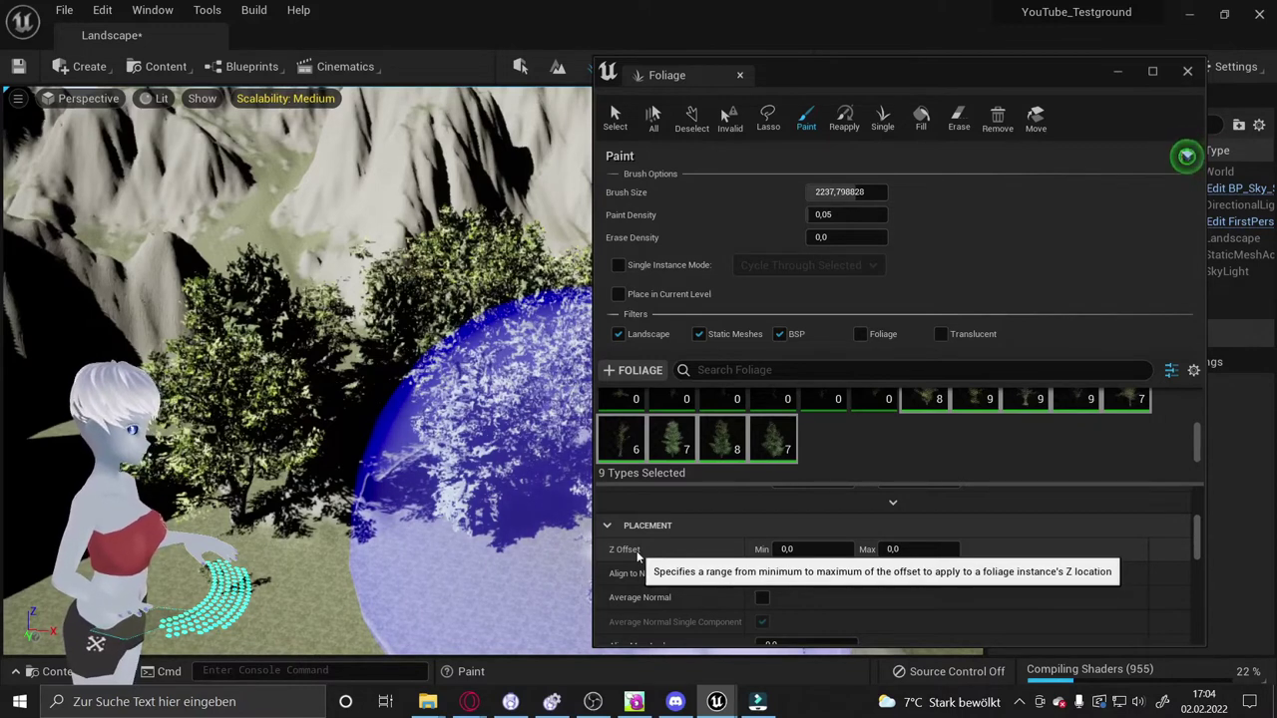
click(798, 551)
text(-2000)
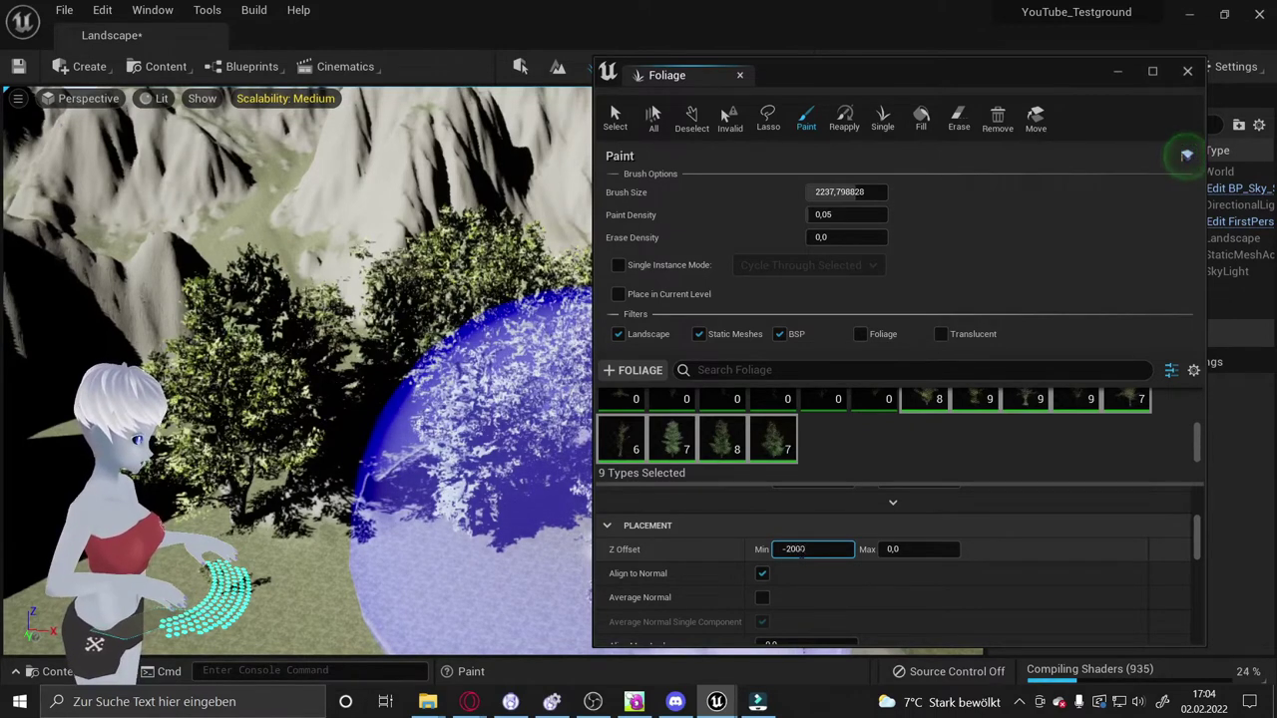
key(Return)
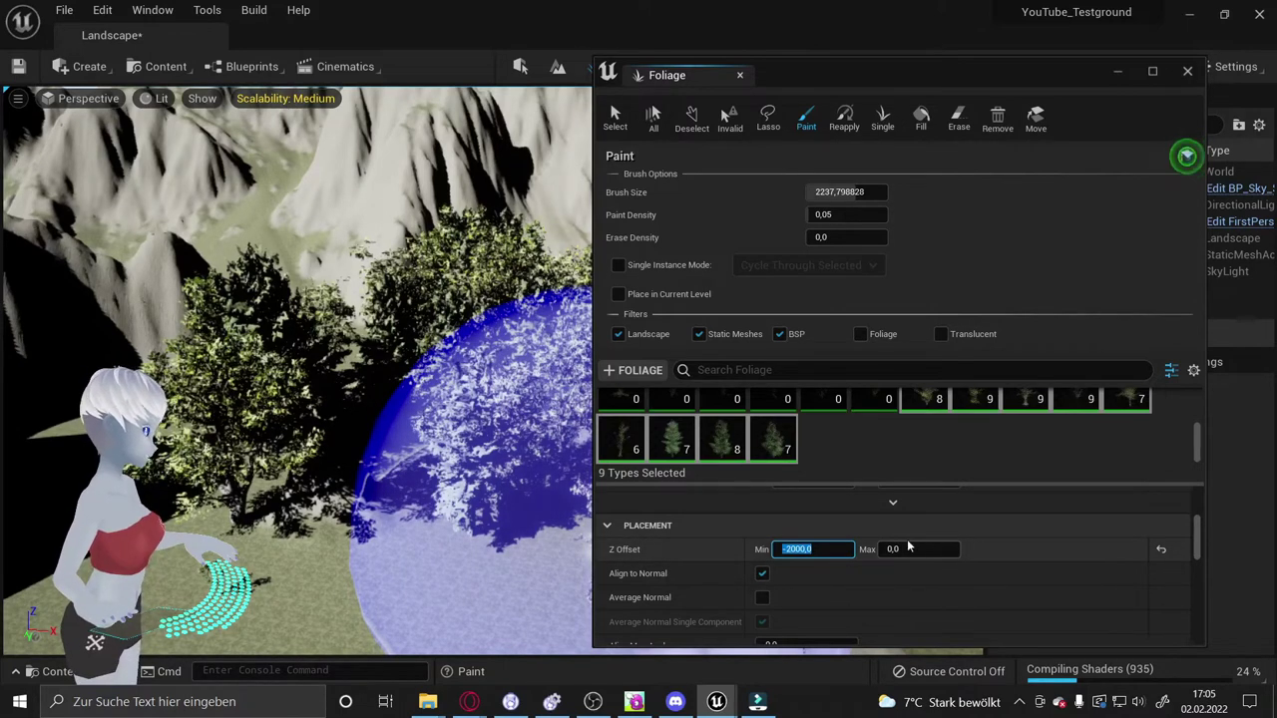
drag(581, 591, 322, 542)
mouse_move(322, 542)
right_down()
mouse_move(322, 599)
mouse_move(329, 519)
mouse_move(329, 559)
mouse_move(330, 544)
right_up()
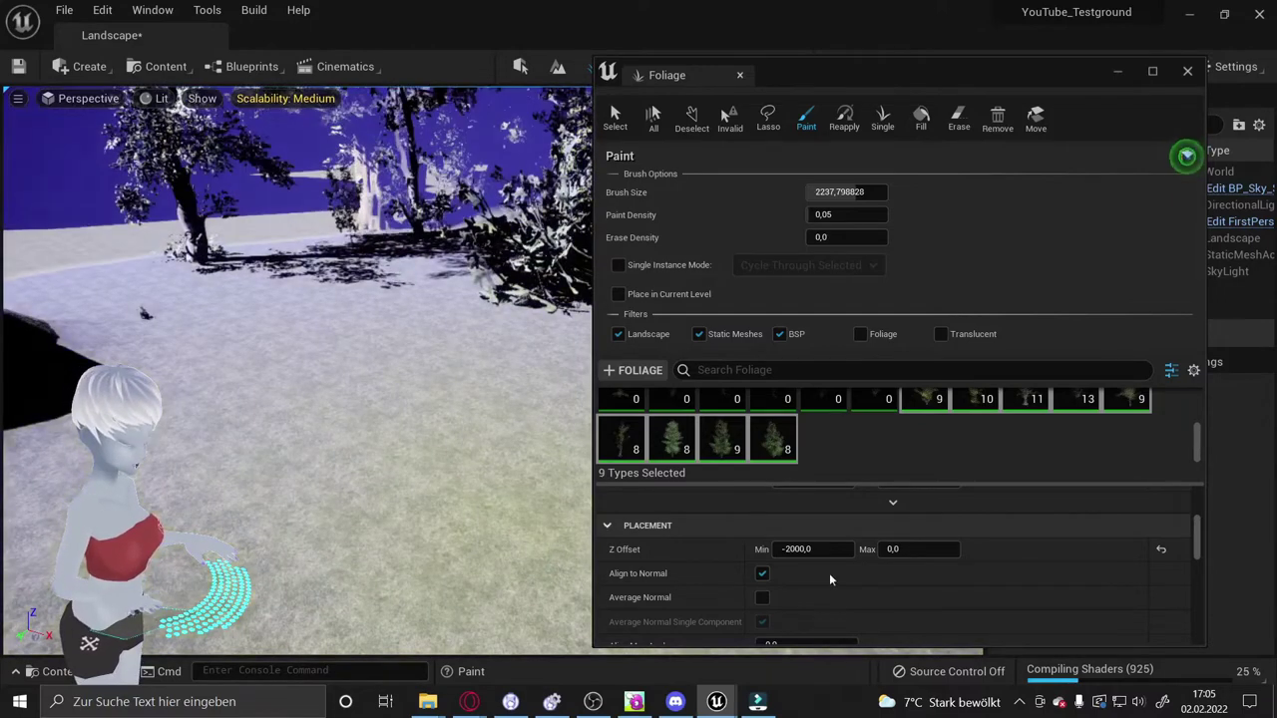
Reset Z Offset Min to 0 and move the view toward the trees
mouse_move(329, 544)
right_down()
mouse_move(330, 558)
mouse_move(329, 544)
right_up()
click(1160, 549)
right_drag(329, 543, 319, 529)
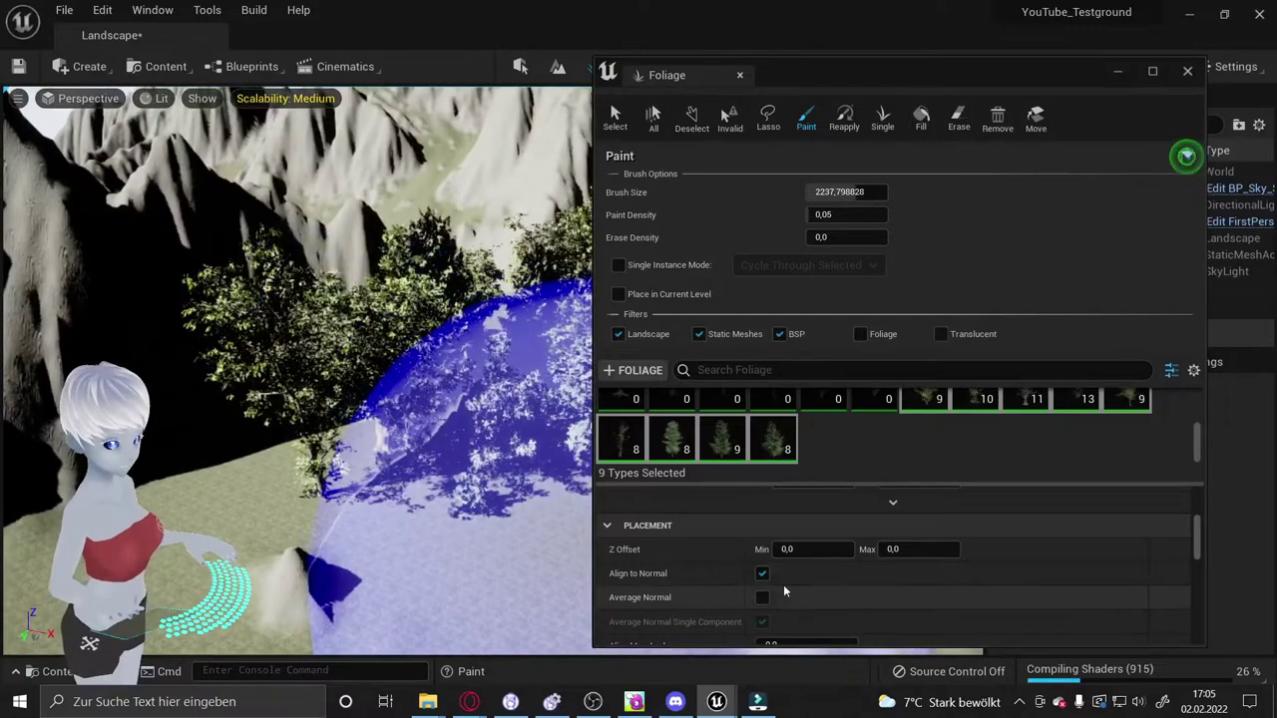
Turn off Align to Normal and paint trees on the mountain slope and rock face
right_drag(319, 529, 302, 356)
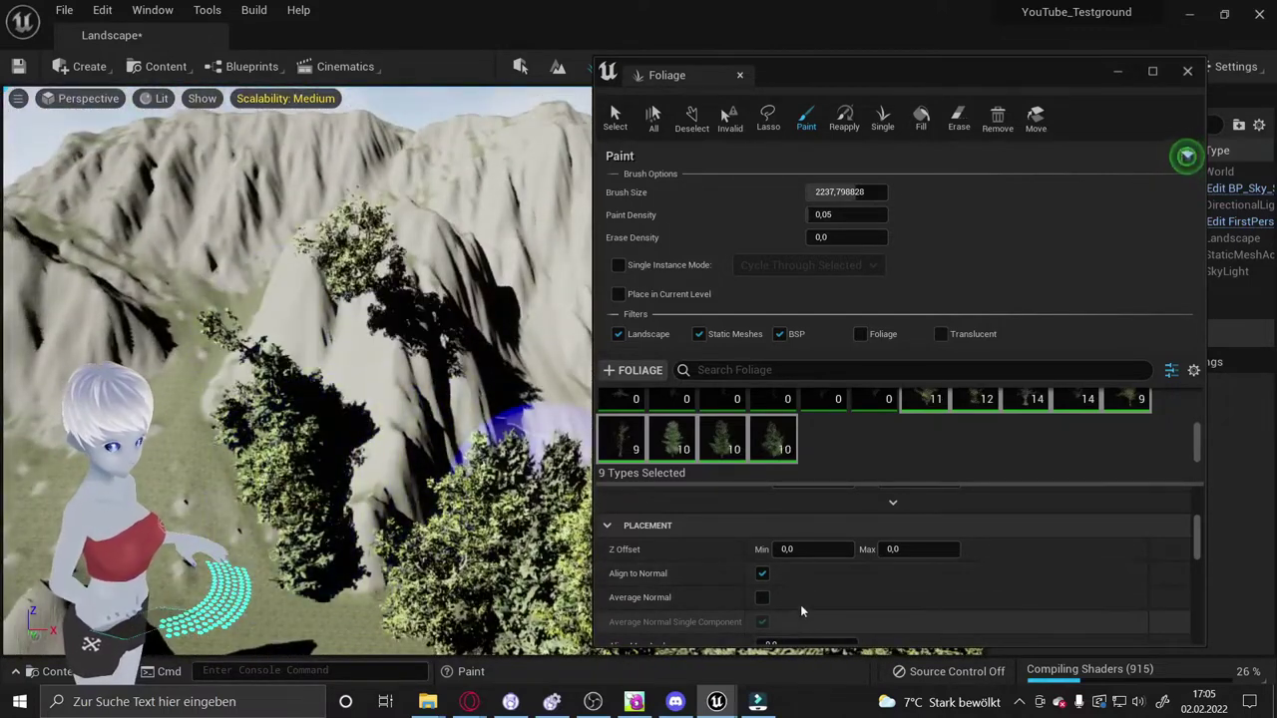
right_drag(299, 379, 300, 329)
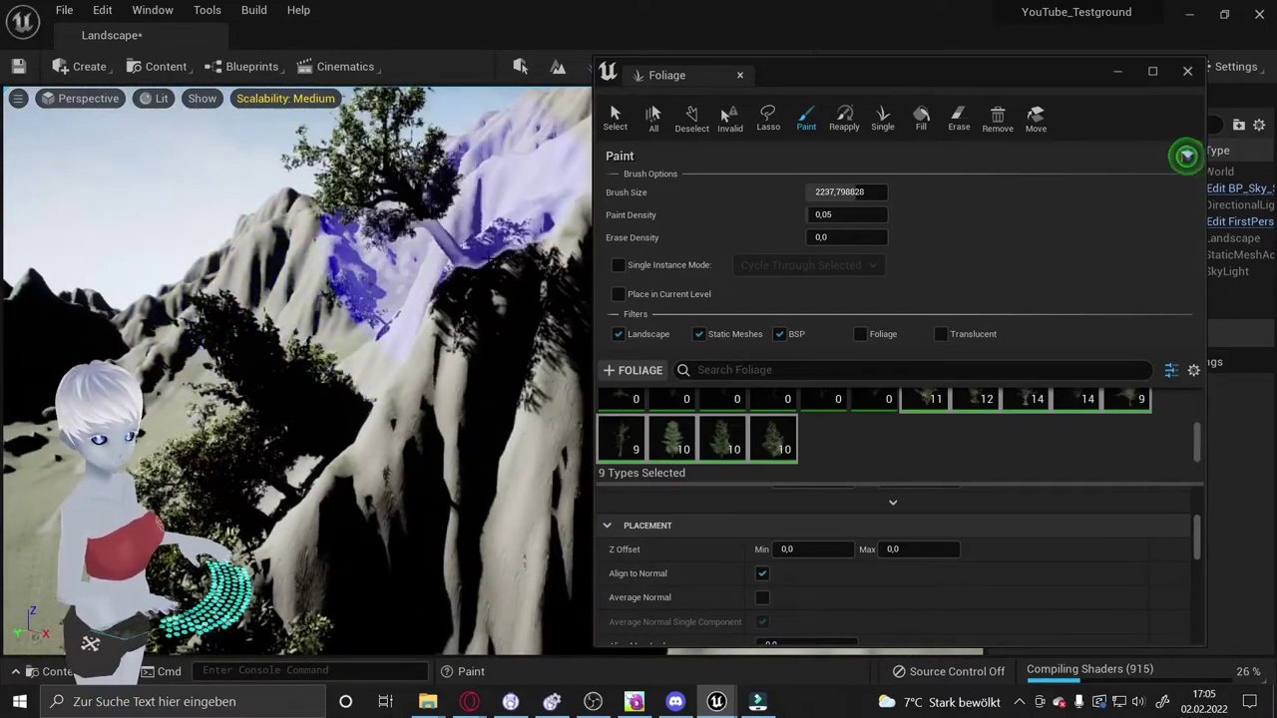
click(762, 573)
click(340, 374)
right_drag(299, 379, 299, 359)
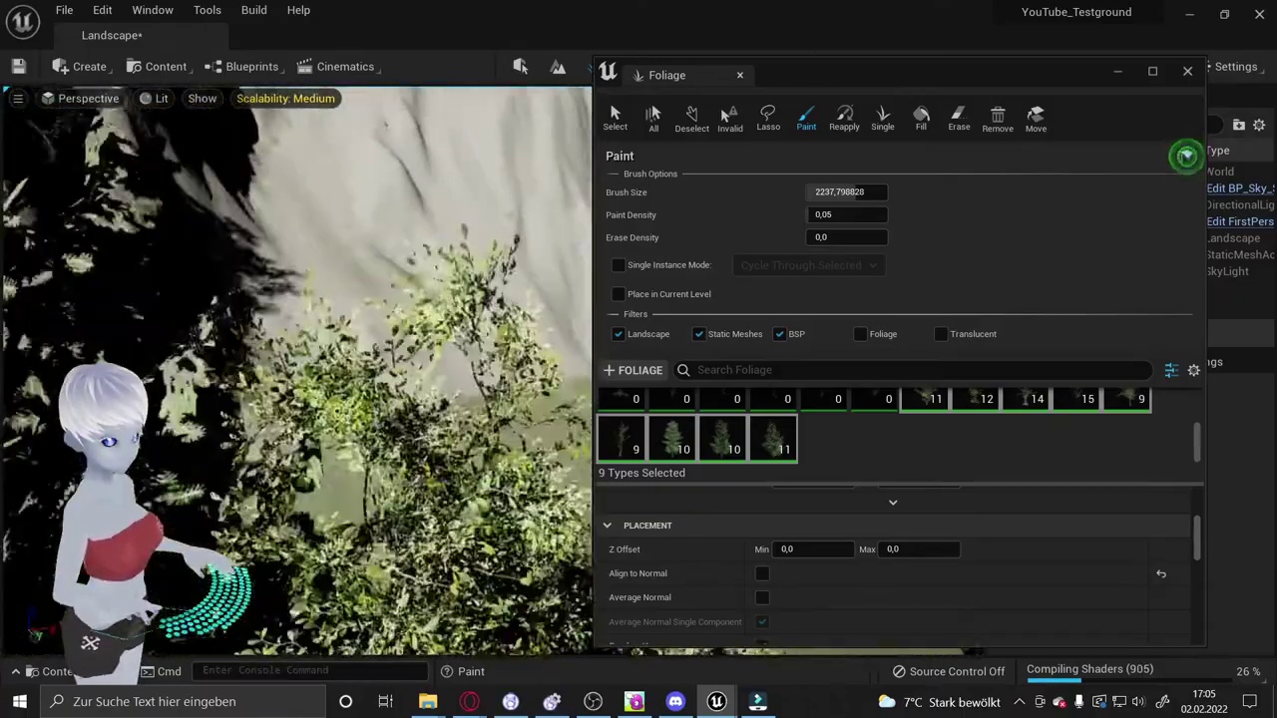
right_drag(450, 276, 383, 334)
click(383, 333)
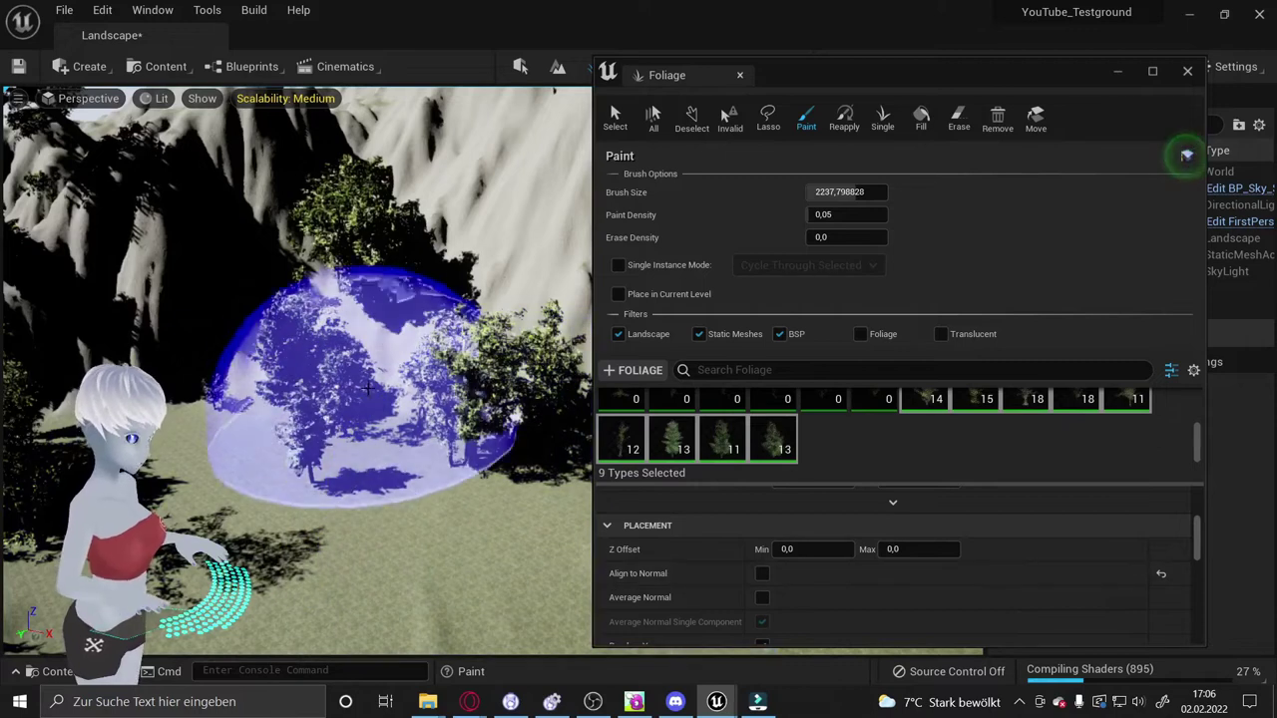
Toggle Align to Normal again and paint trees onto the grassy ground
click(762, 577)
drag(490, 248, 473, 237)
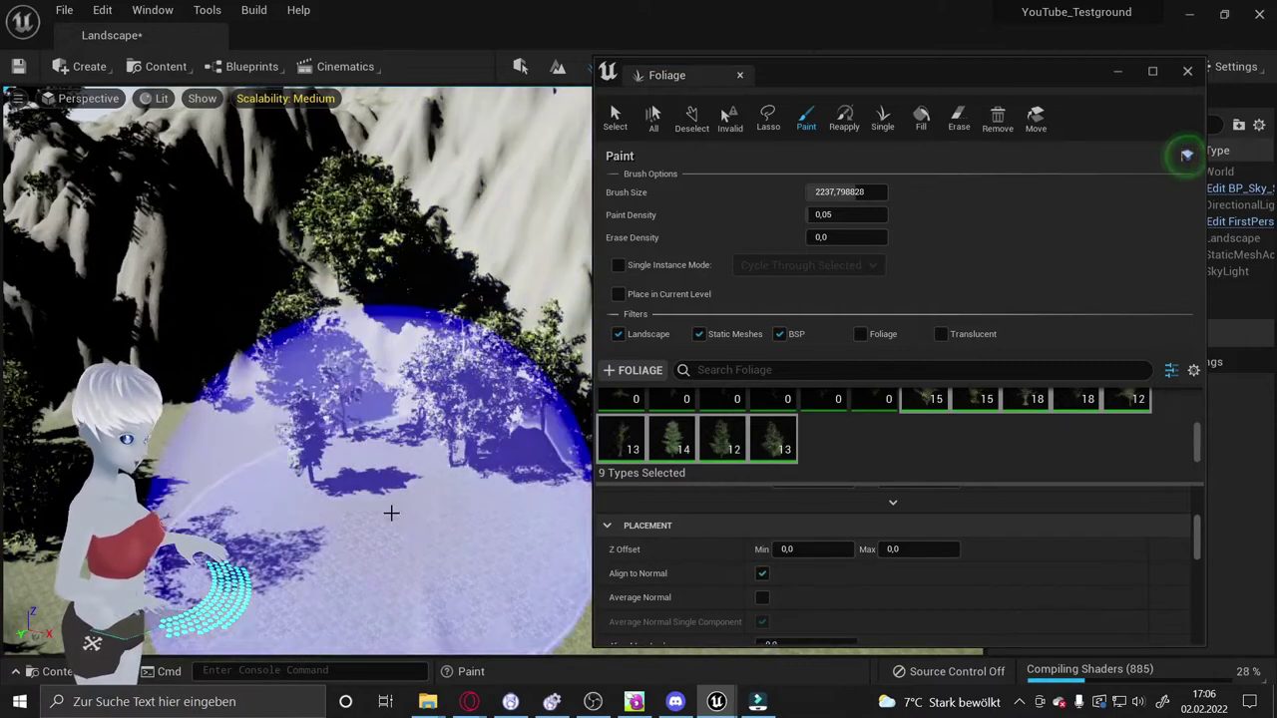
right_drag(473, 237, 469, 235)
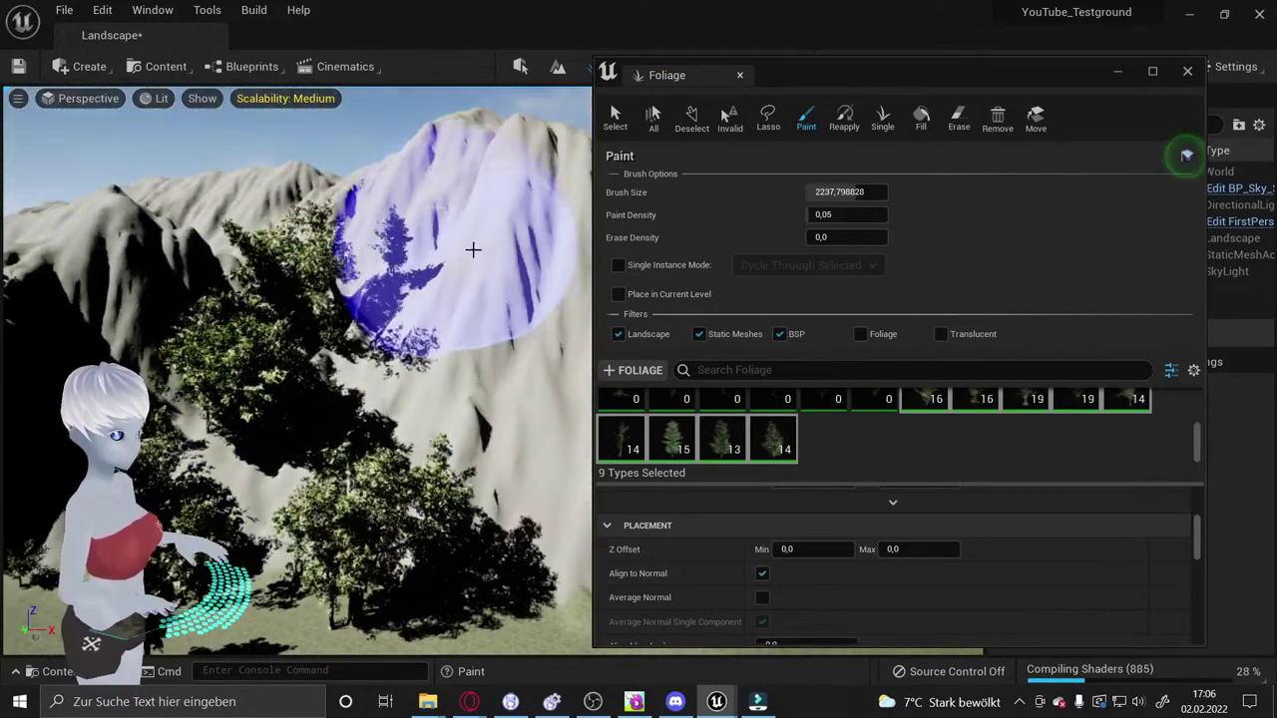
right_drag(403, 200, 409, 204)
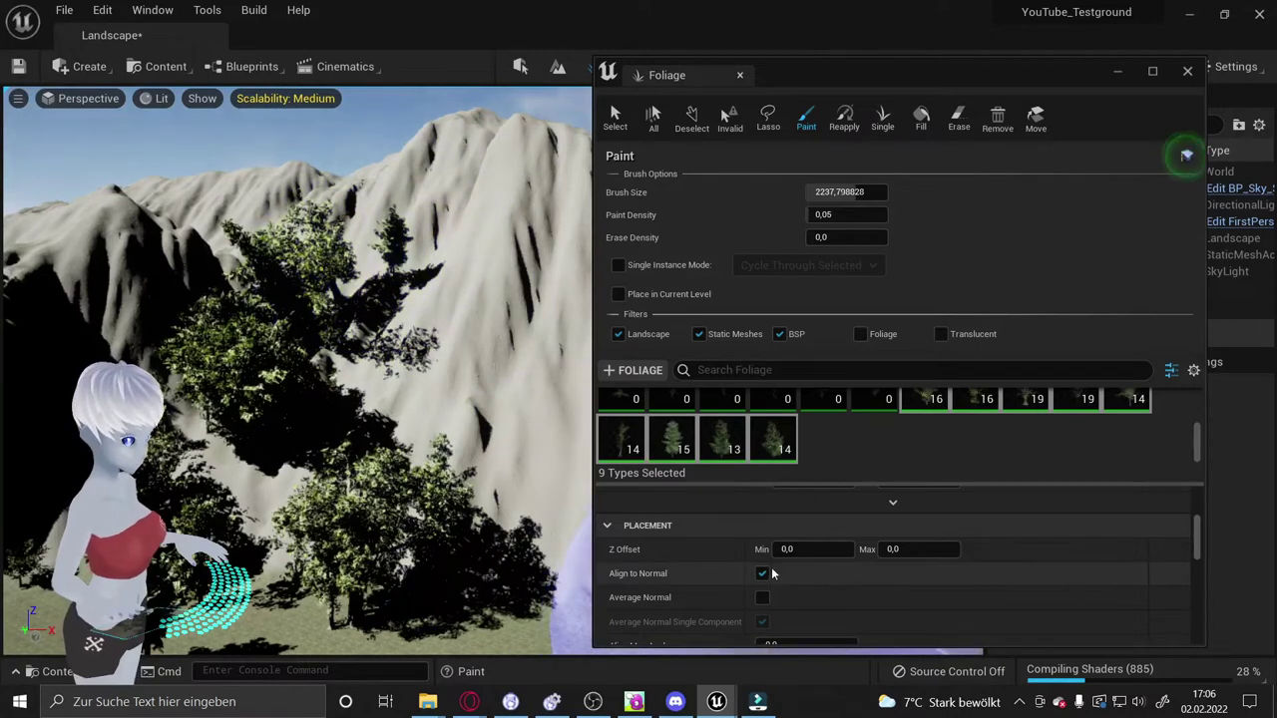
scroll(716, 597, down, 2)
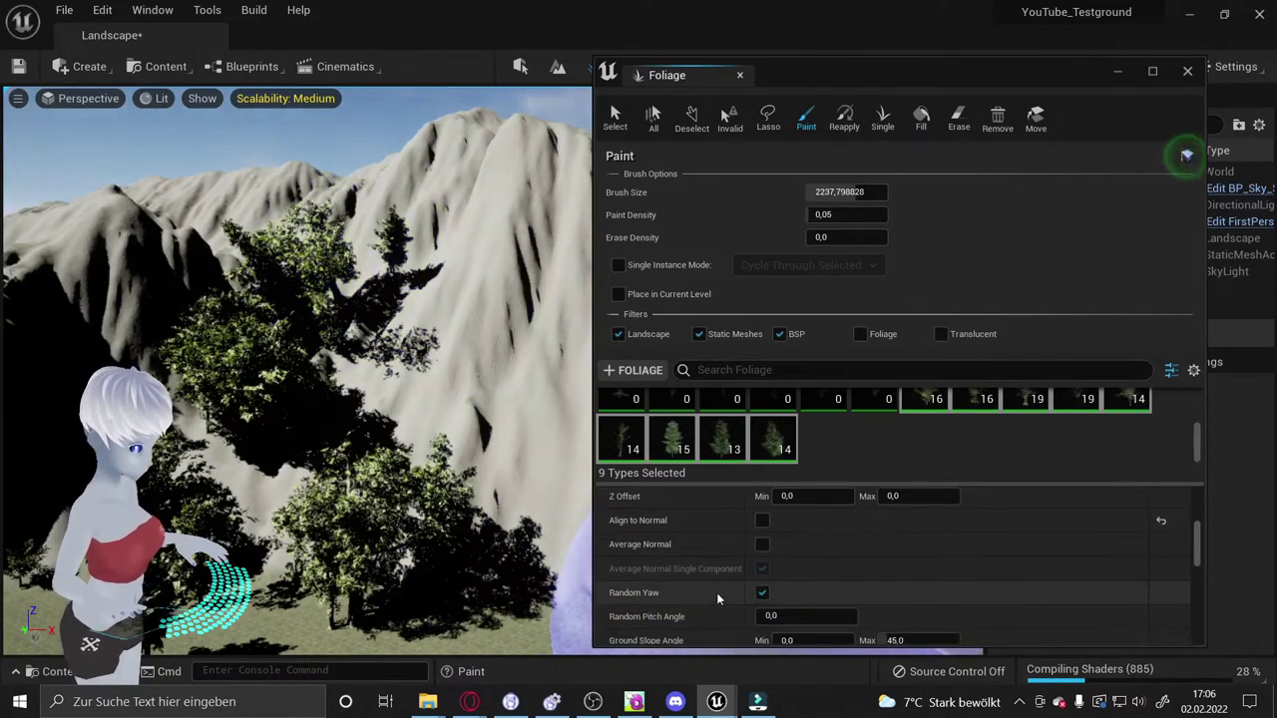
Set the Random Pitch Angle to 45
scroll(716, 597, down, 1)
right_drag(452, 488, 459, 478)
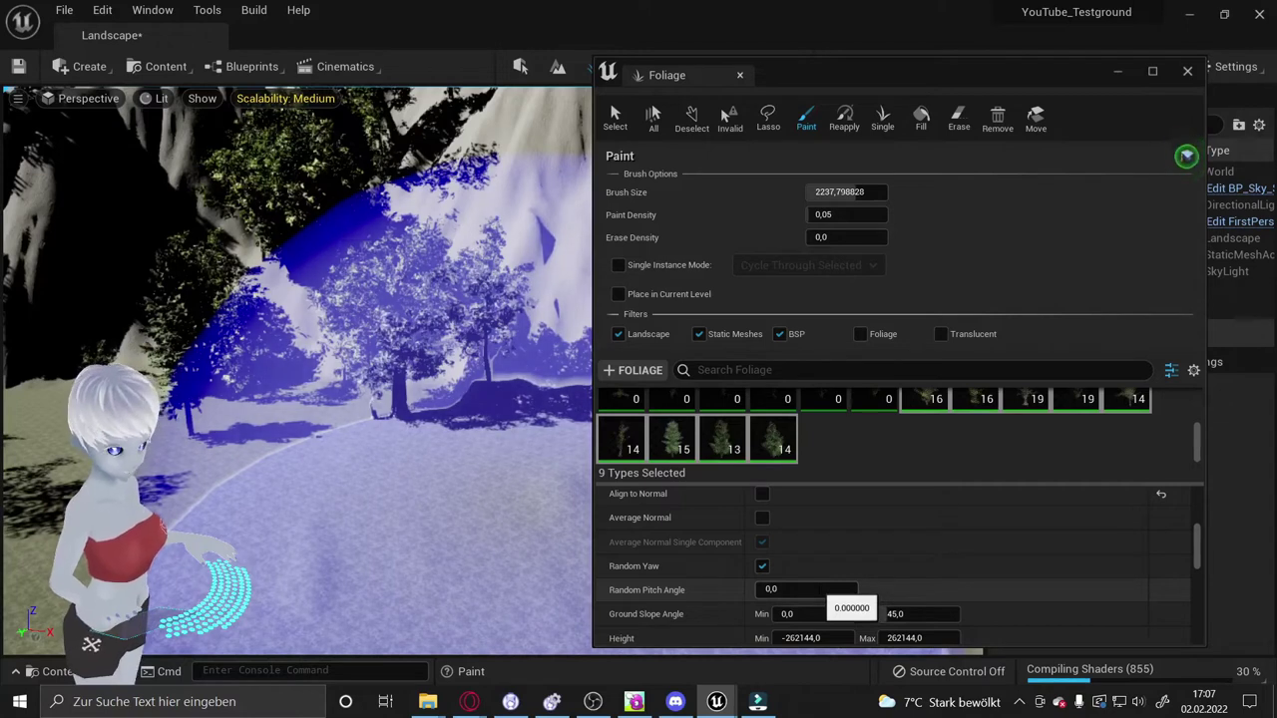
click(808, 589)
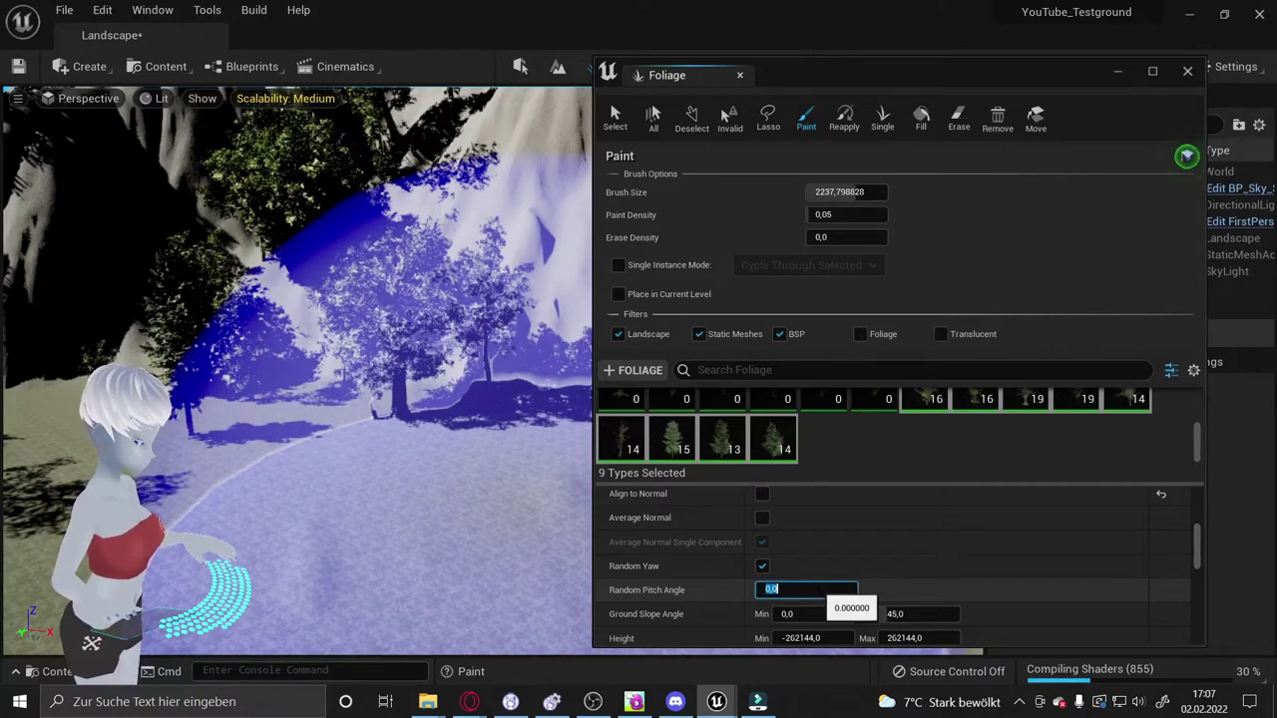
text(45)
key(Return)
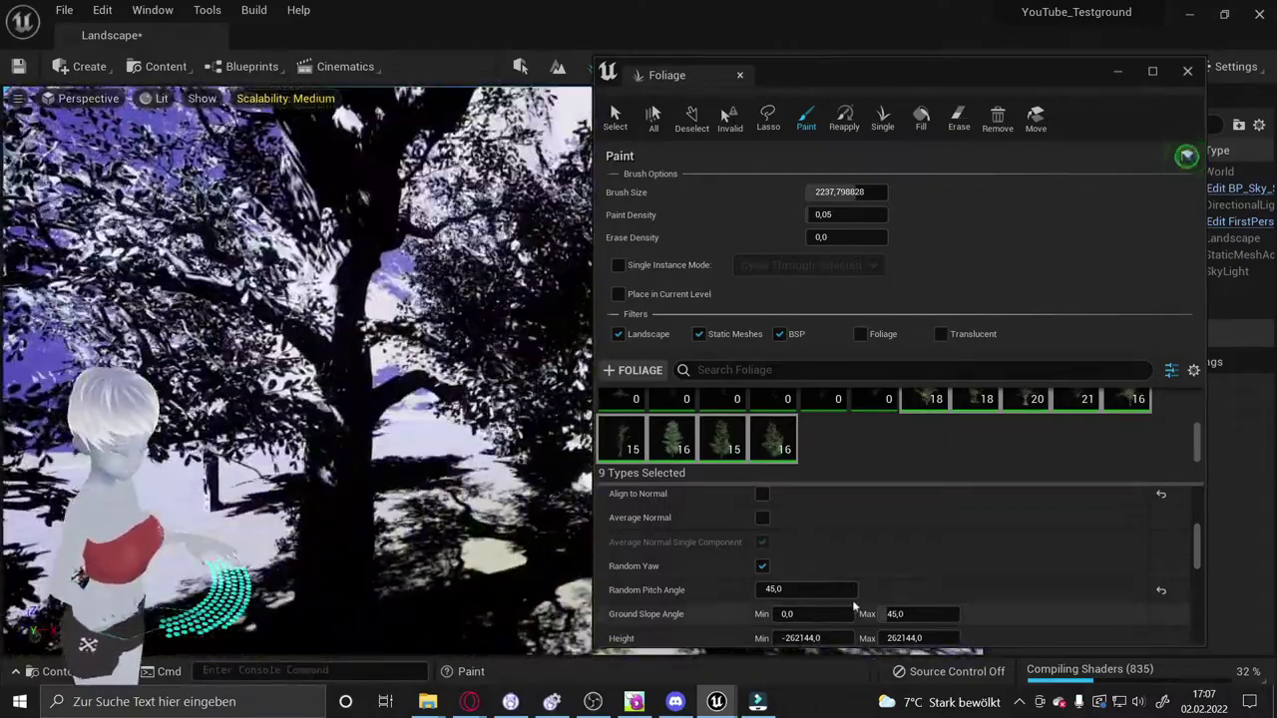
Lower the Random Pitch Angle to 5 and look over the tree canopy and trunks
click(803, 590)
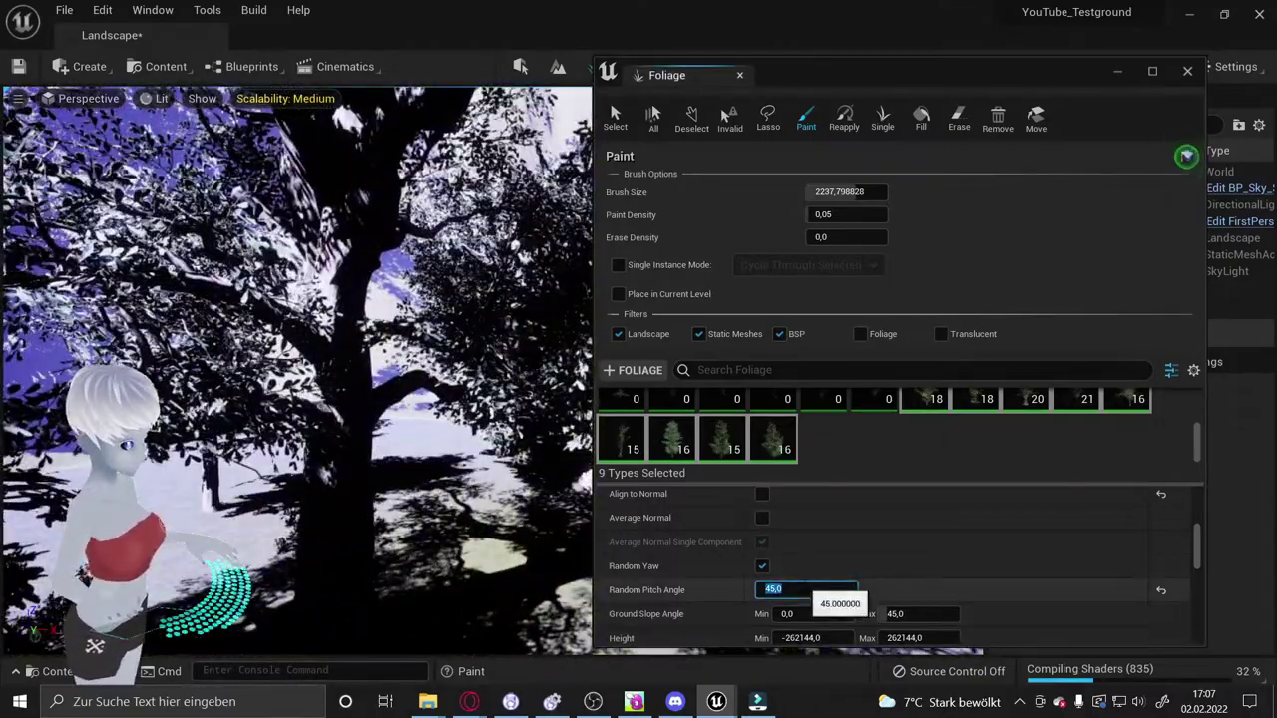
text(5)
key(Return)
right_drag(85, 643, 91, 643)
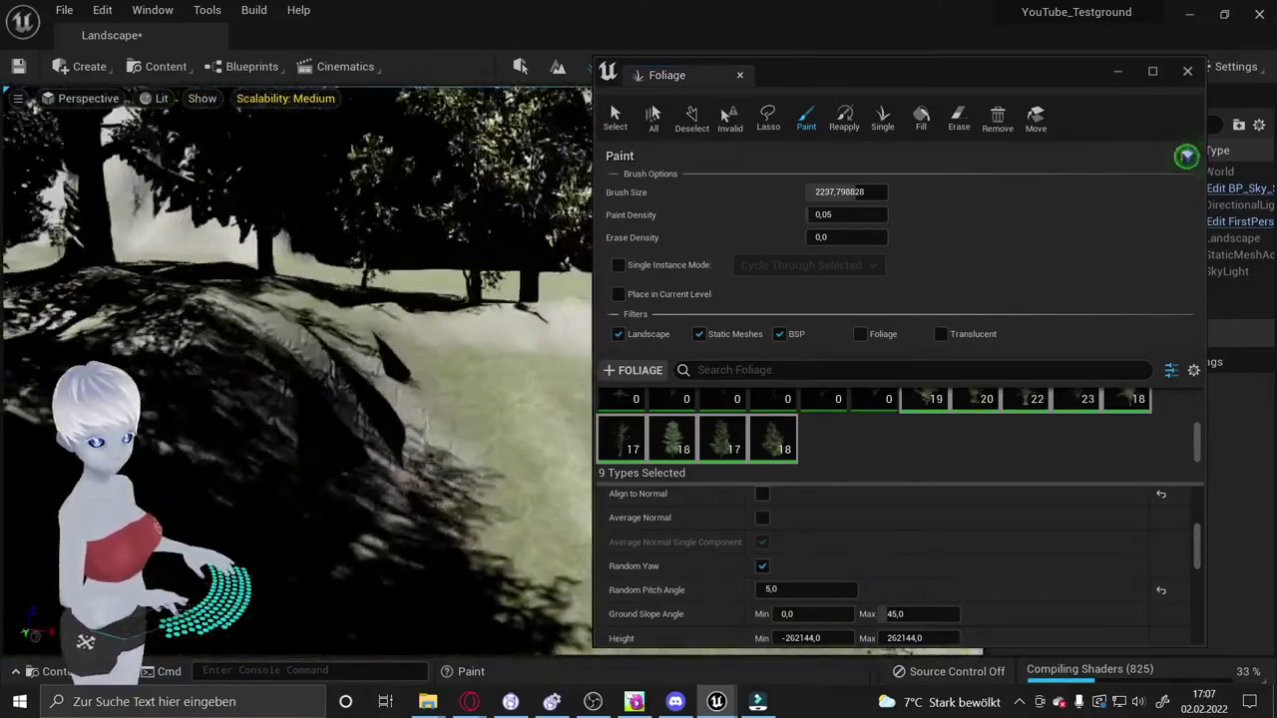
right_drag(86, 643, 84, 644)
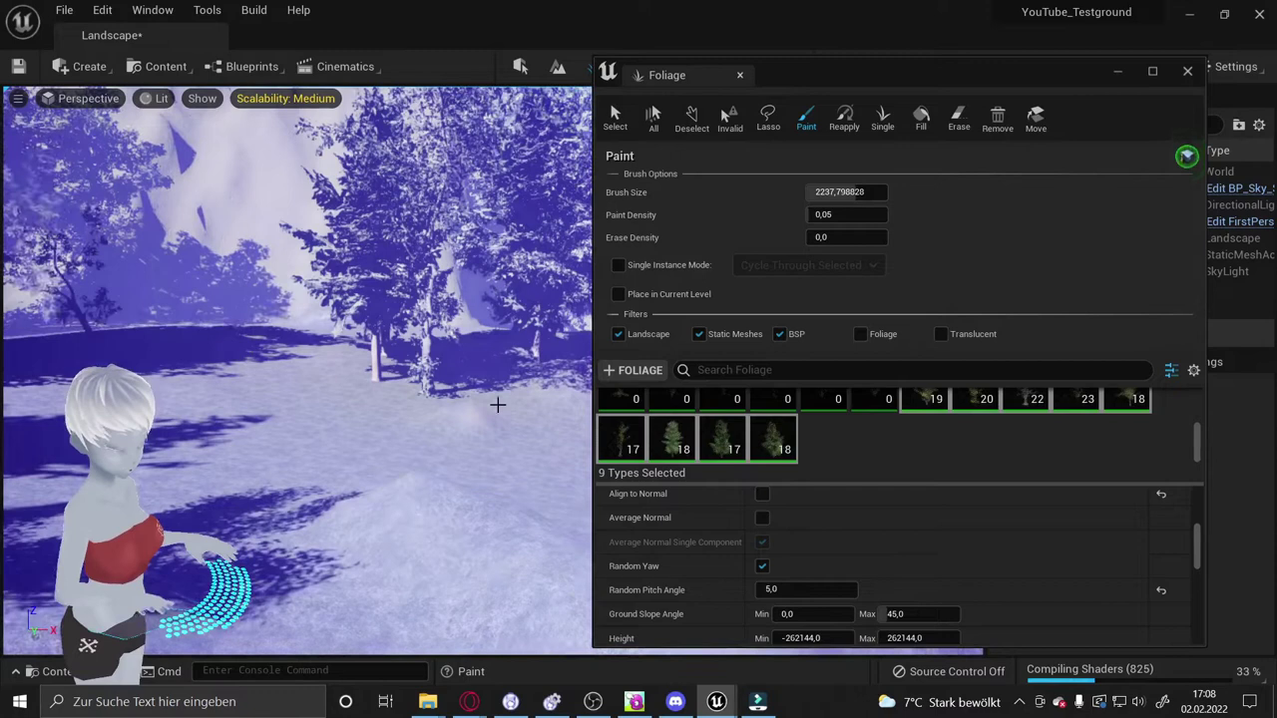
scroll(845, 592, down, 3)
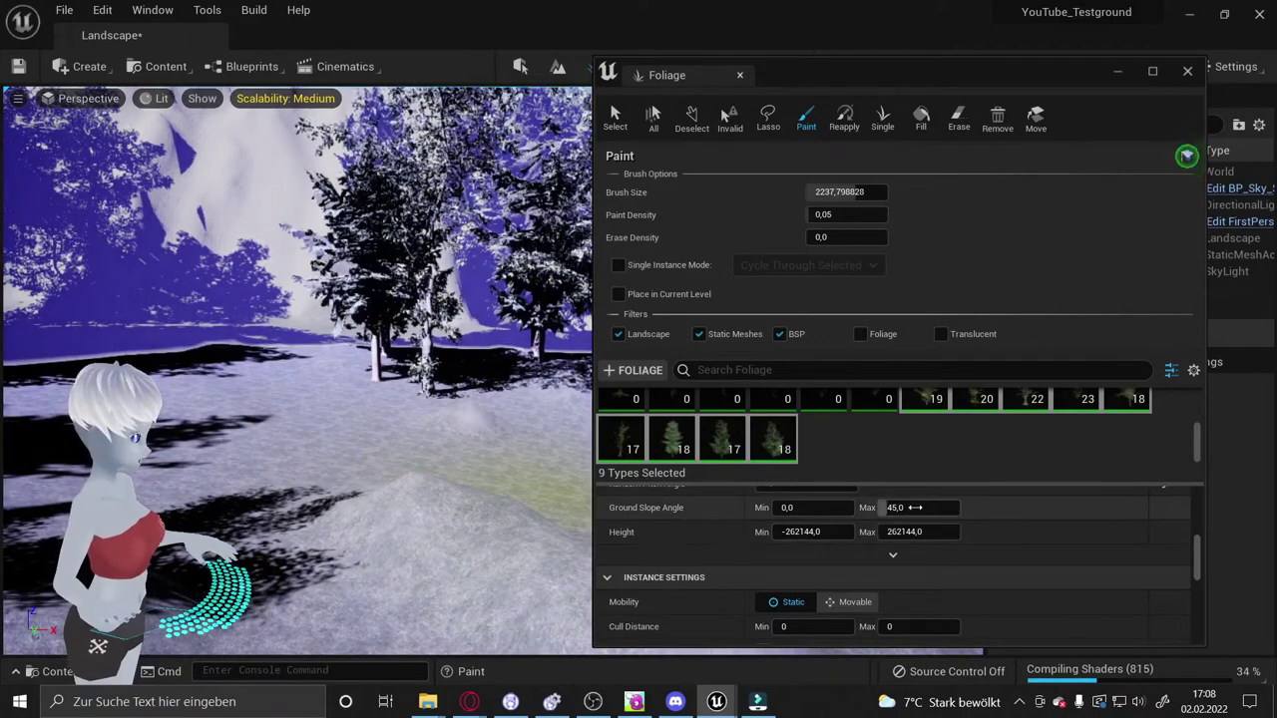
Set Ground Slope Angle Max to 10 while viewing the mountain slope
mouse_move(399, 450)
right_down()
mouse_move(329, 399)
mouse_move(472, 419)
right_up()
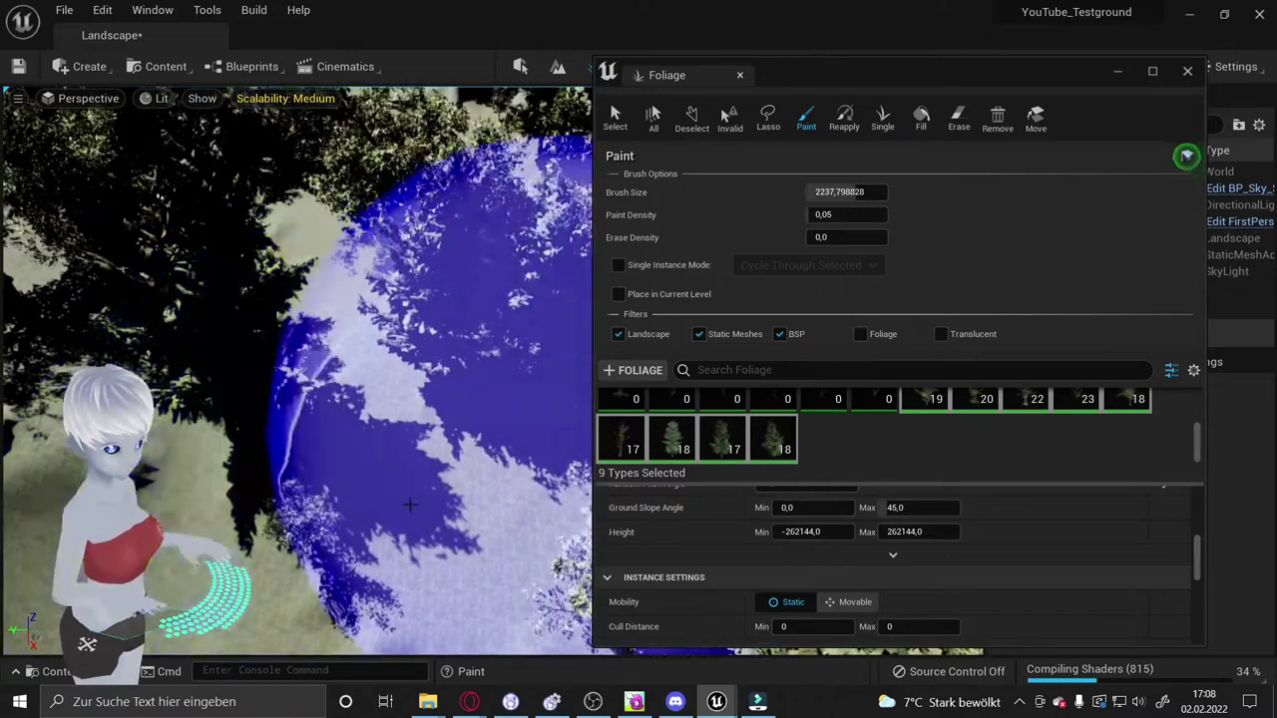
right_drag(409, 504, 379, 469)
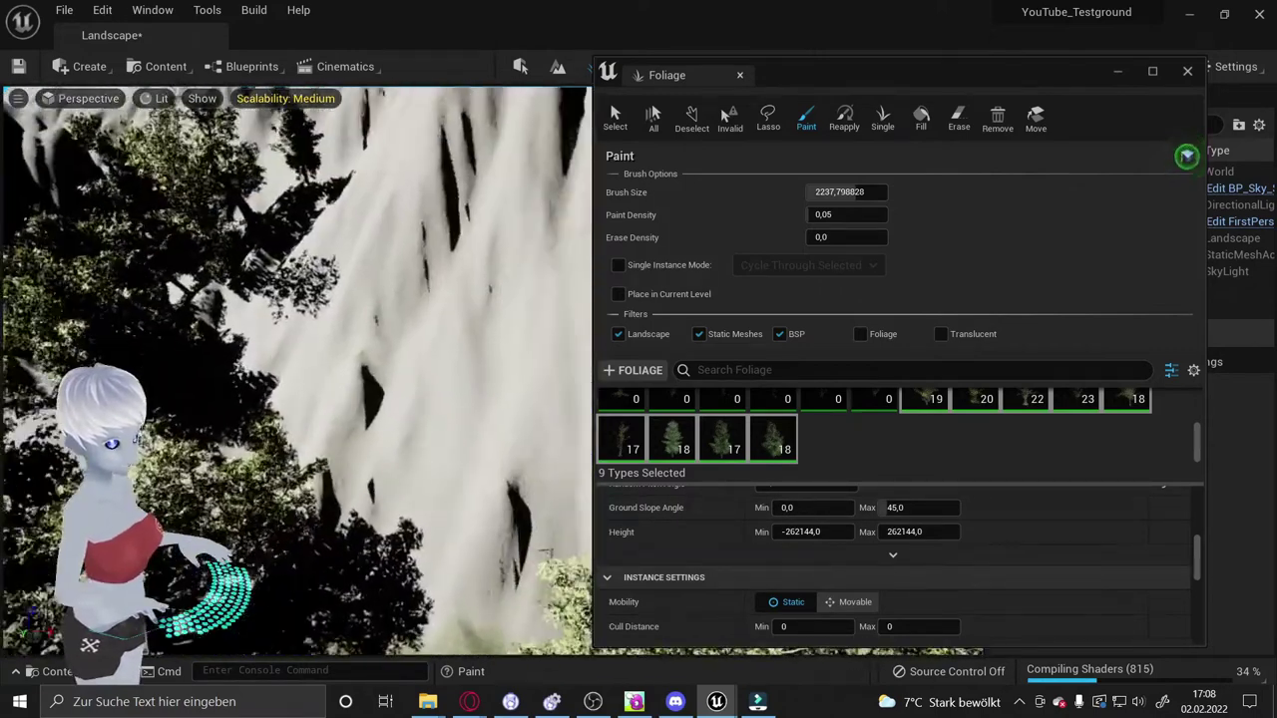
right_drag(393, 273, 419, 284)
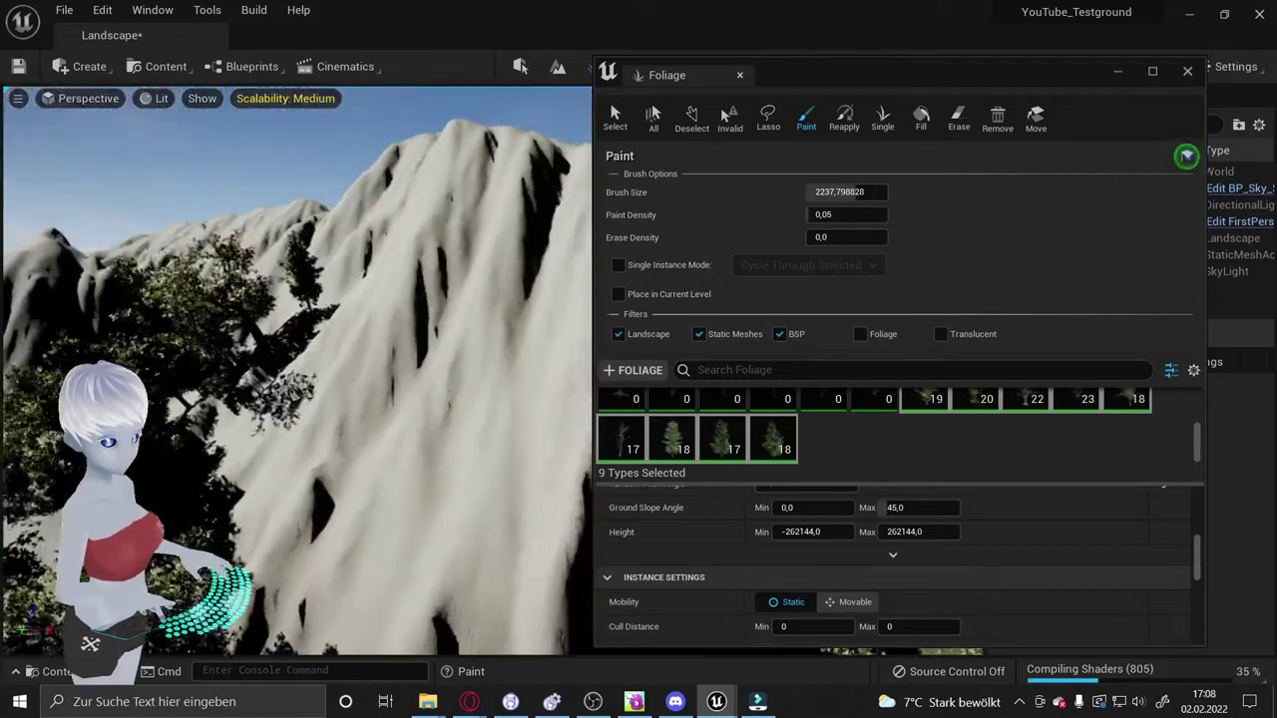
click(918, 508)
text(10)
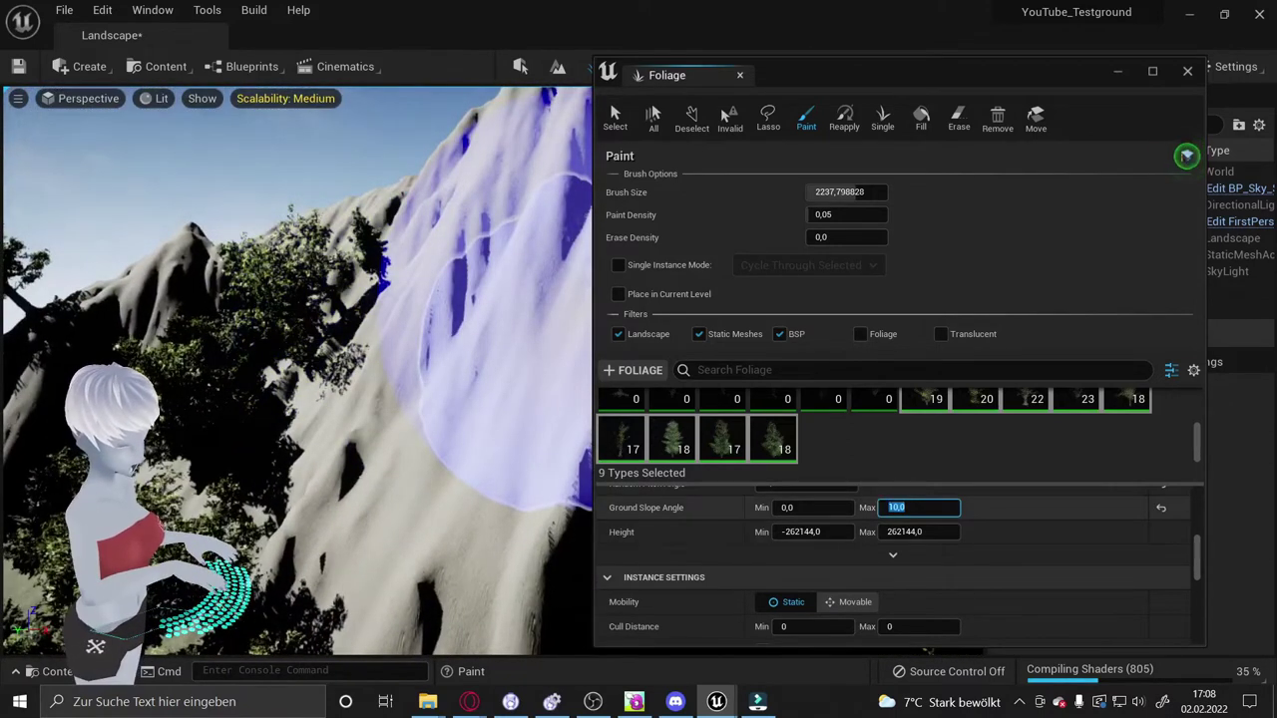
key(Return)
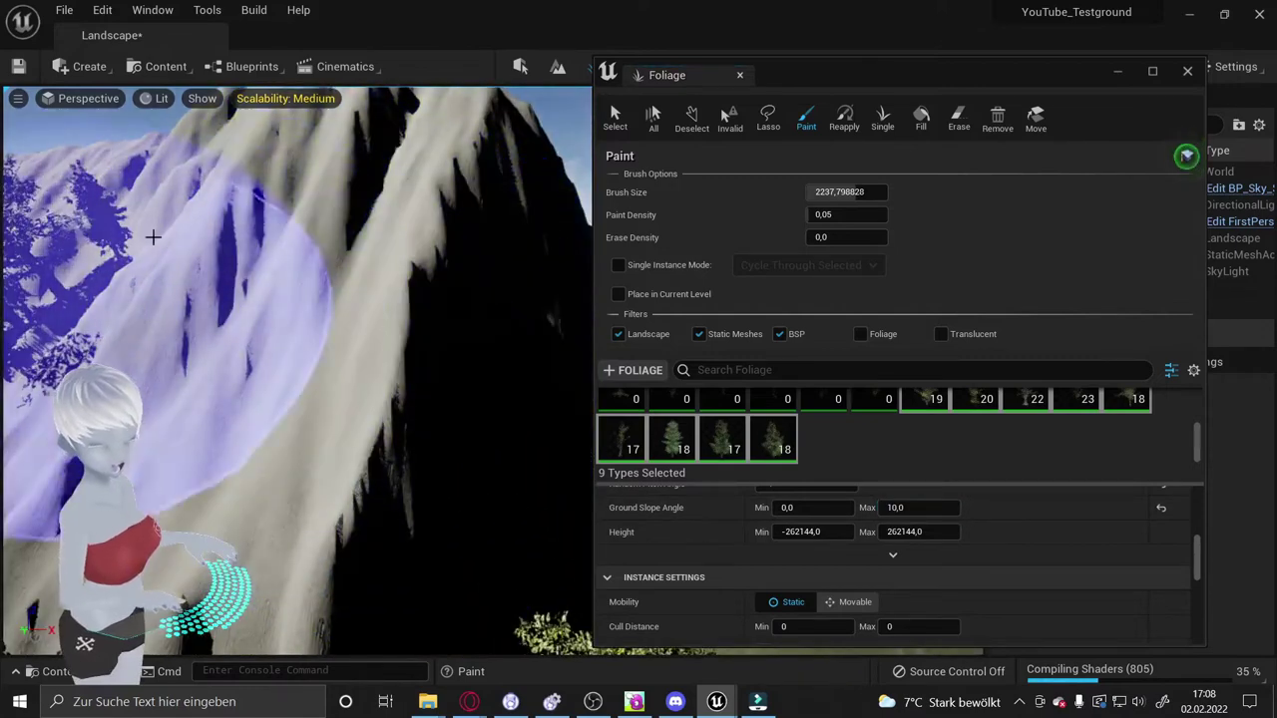
Paint more trees onto the slopes and the bright rock face
right_drag(152, 236, 152, 237)
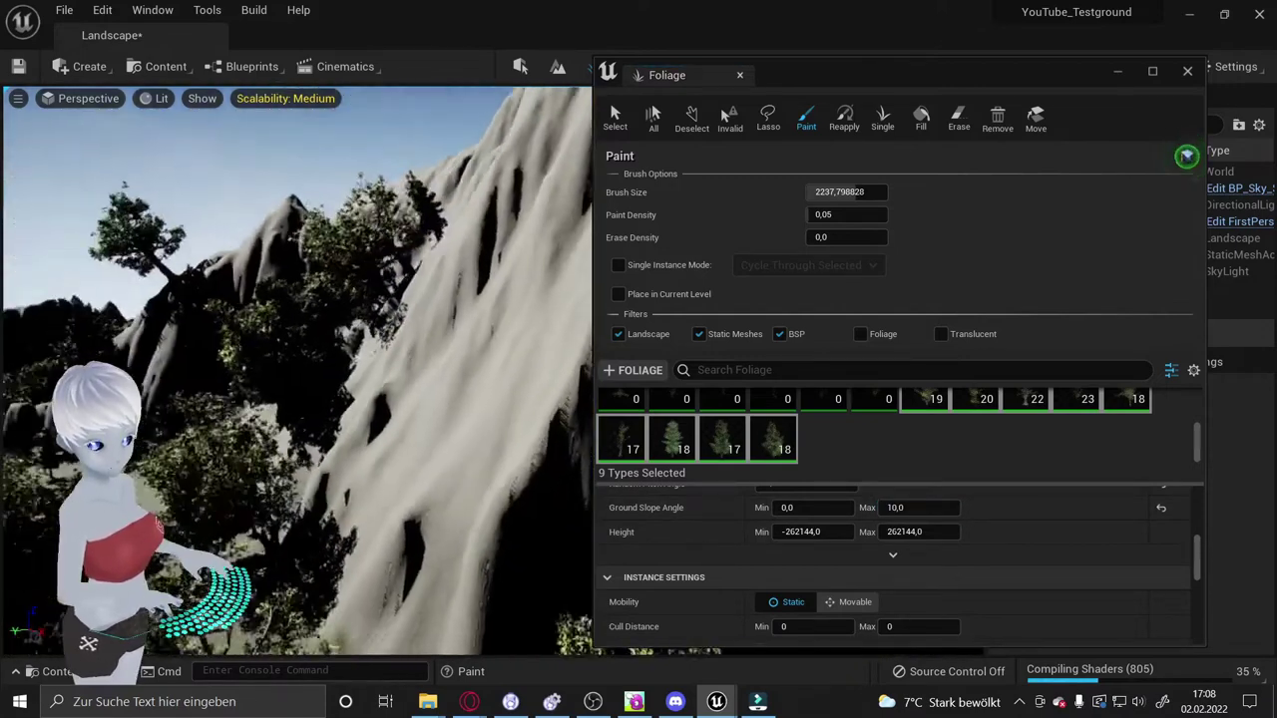
right_drag(309, 362, 309, 363)
right_drag(380, 196, 380, 195)
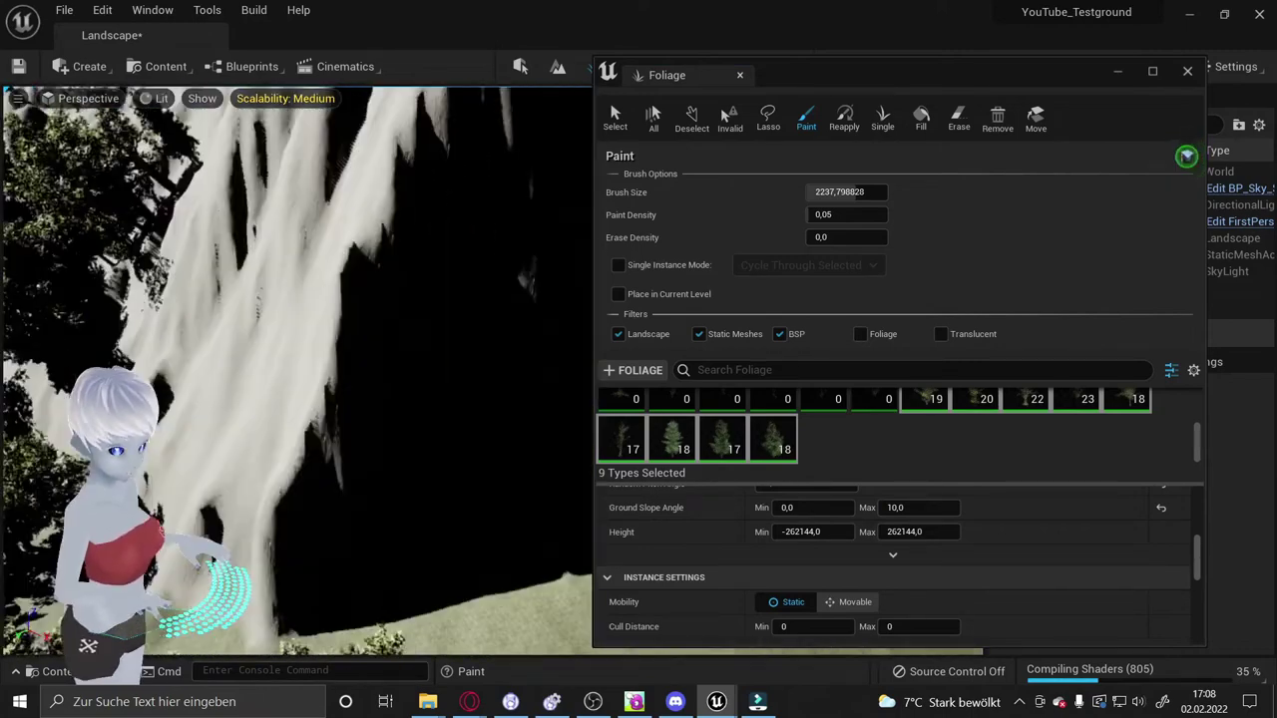
right_drag(157, 229, 156, 229)
click(442, 456)
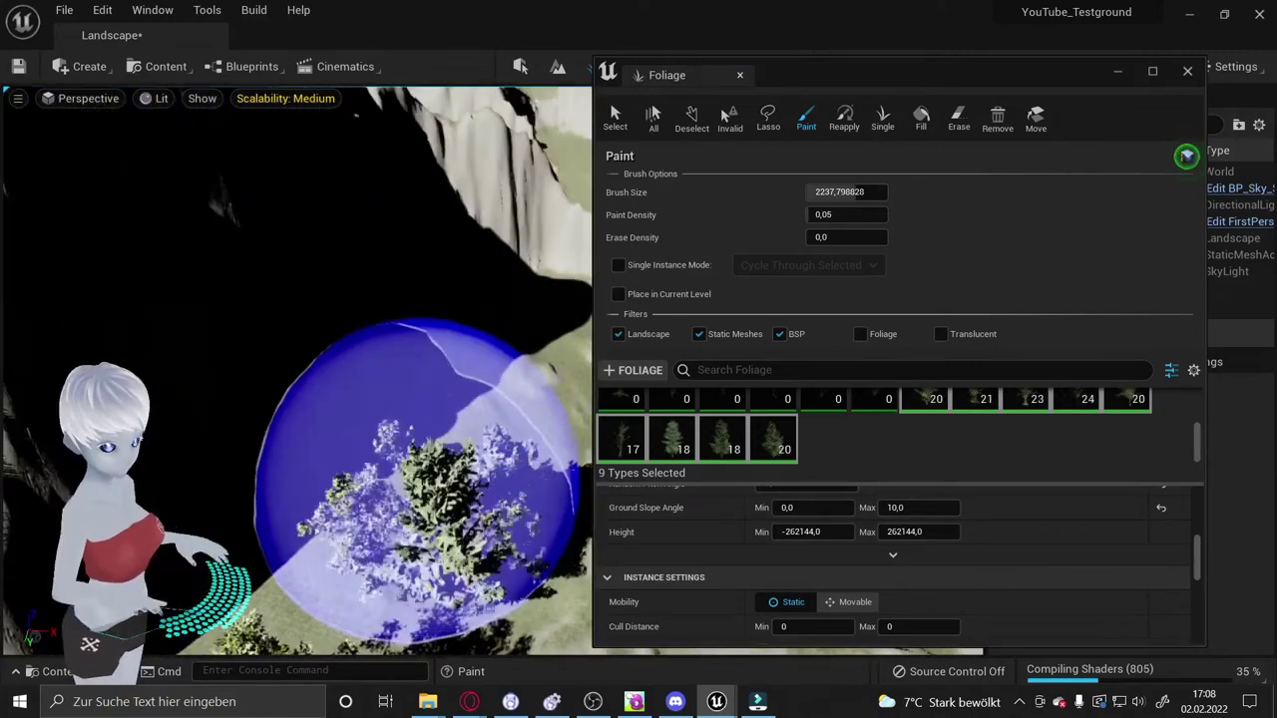
right_drag(499, 470, 498, 471)
click(499, 471)
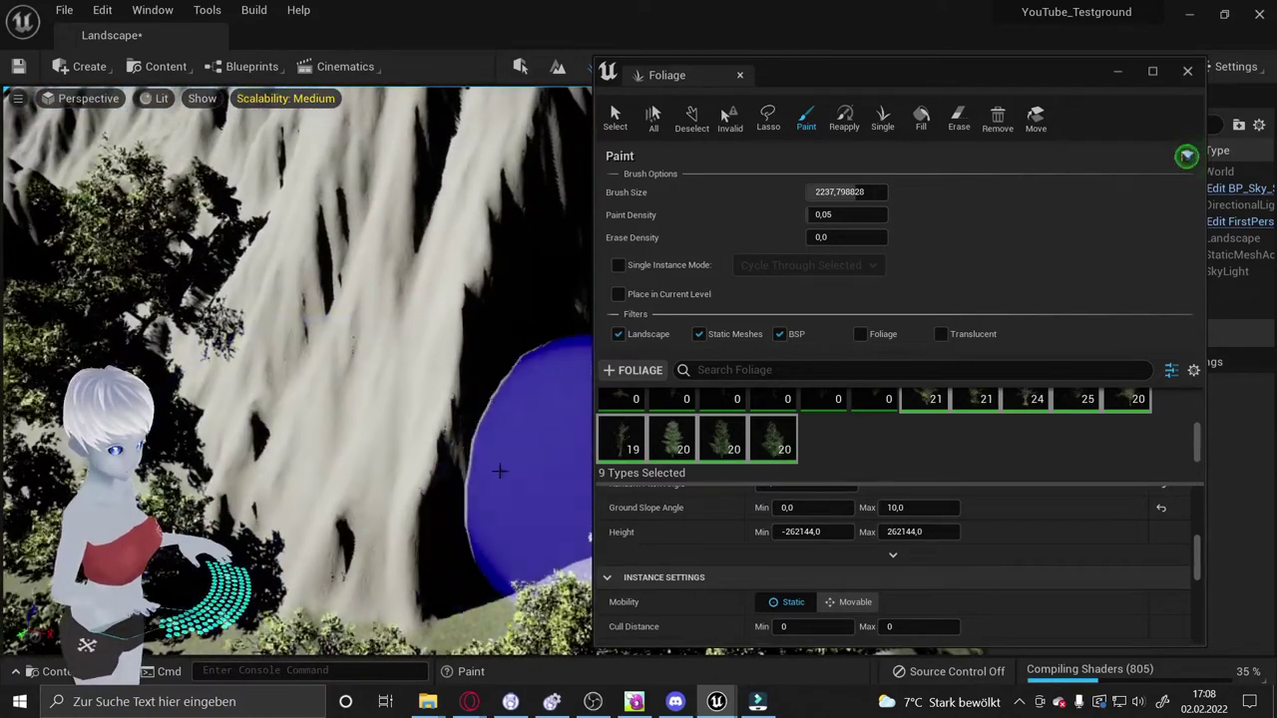
right_drag(357, 393, 392, 367)
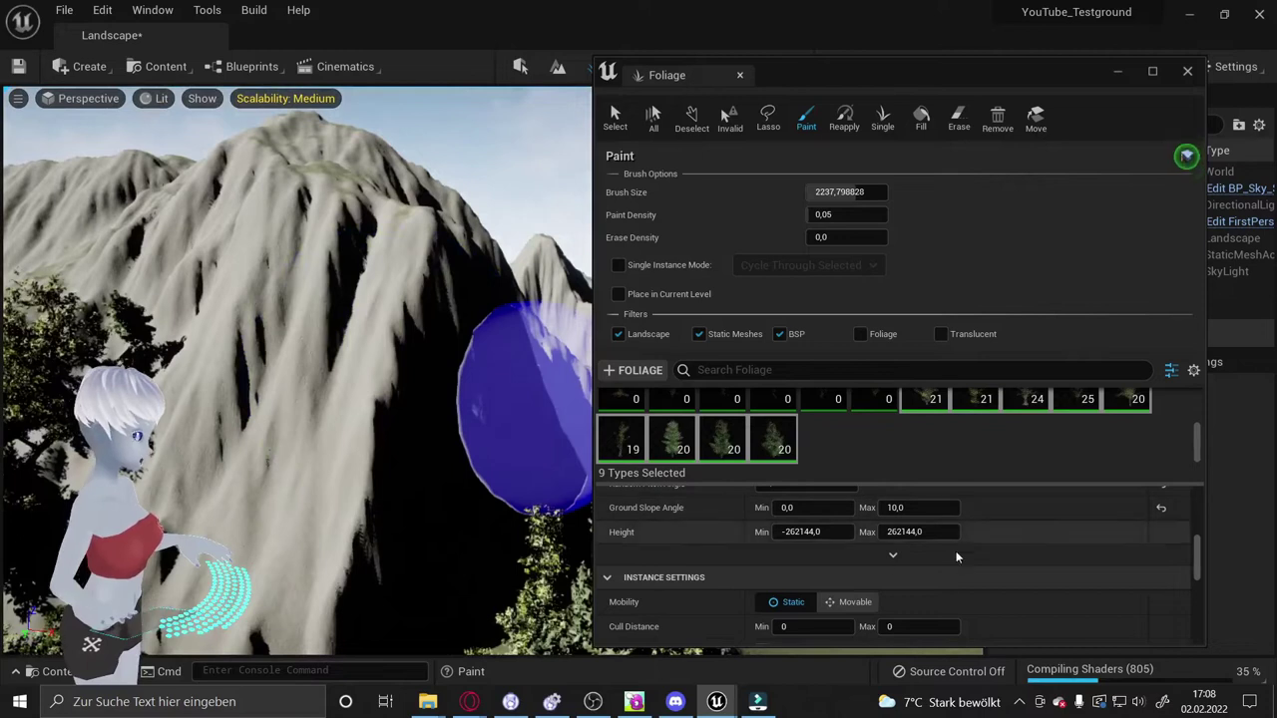
scroll(816, 588, down, 1)
scroll(755, 595, up, 2)
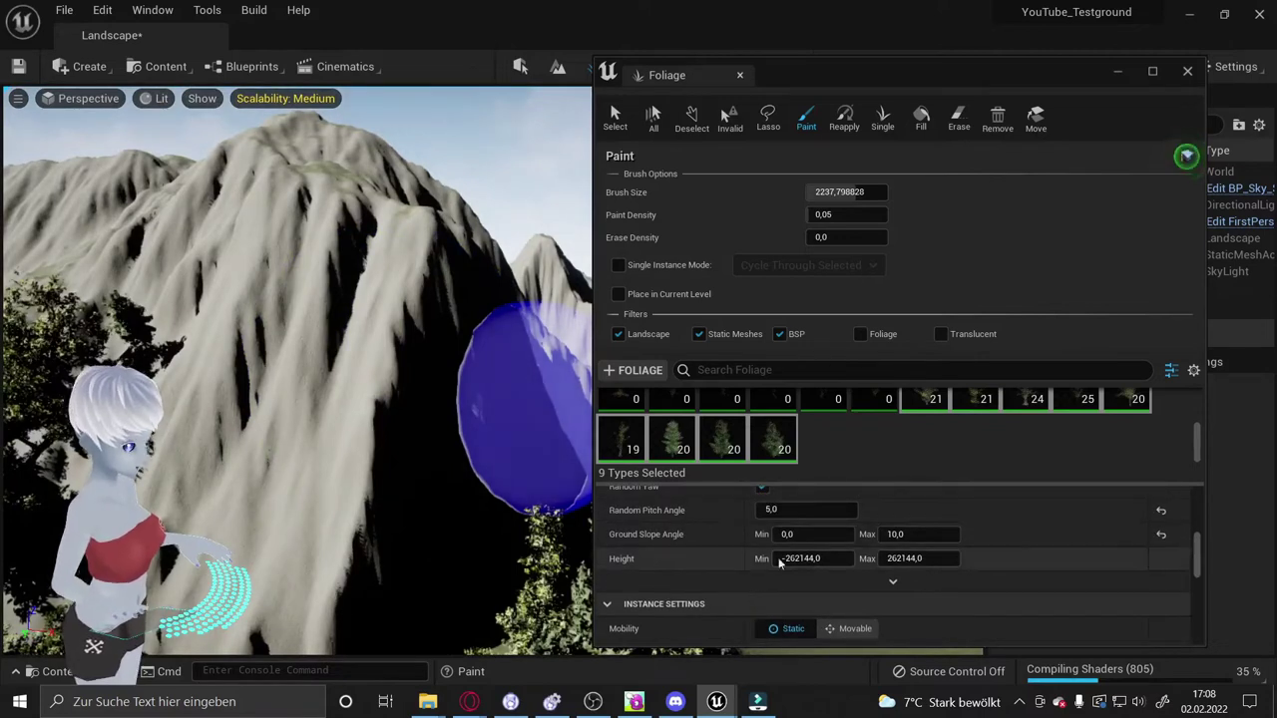
right_drag(330, 389, 331, 389)
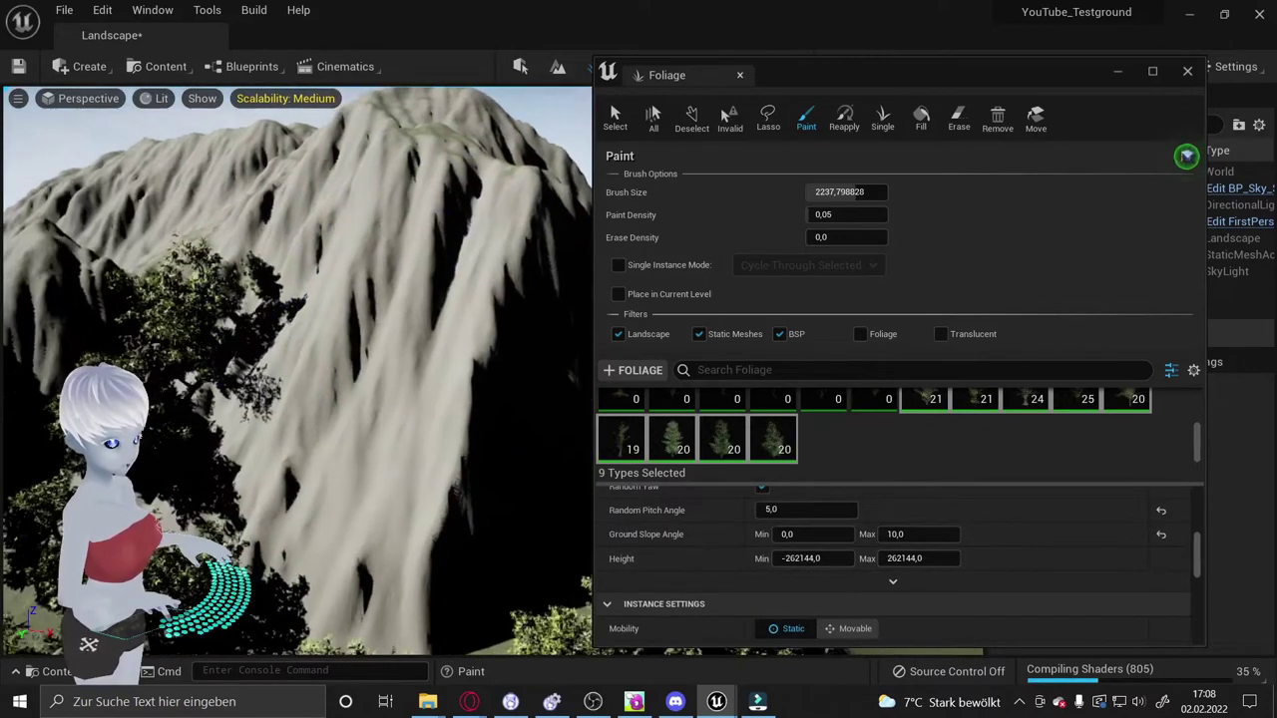
Raise Ground Slope Angle Max to 45 and paint trees onto the cliff face
click(918, 534)
text(45)
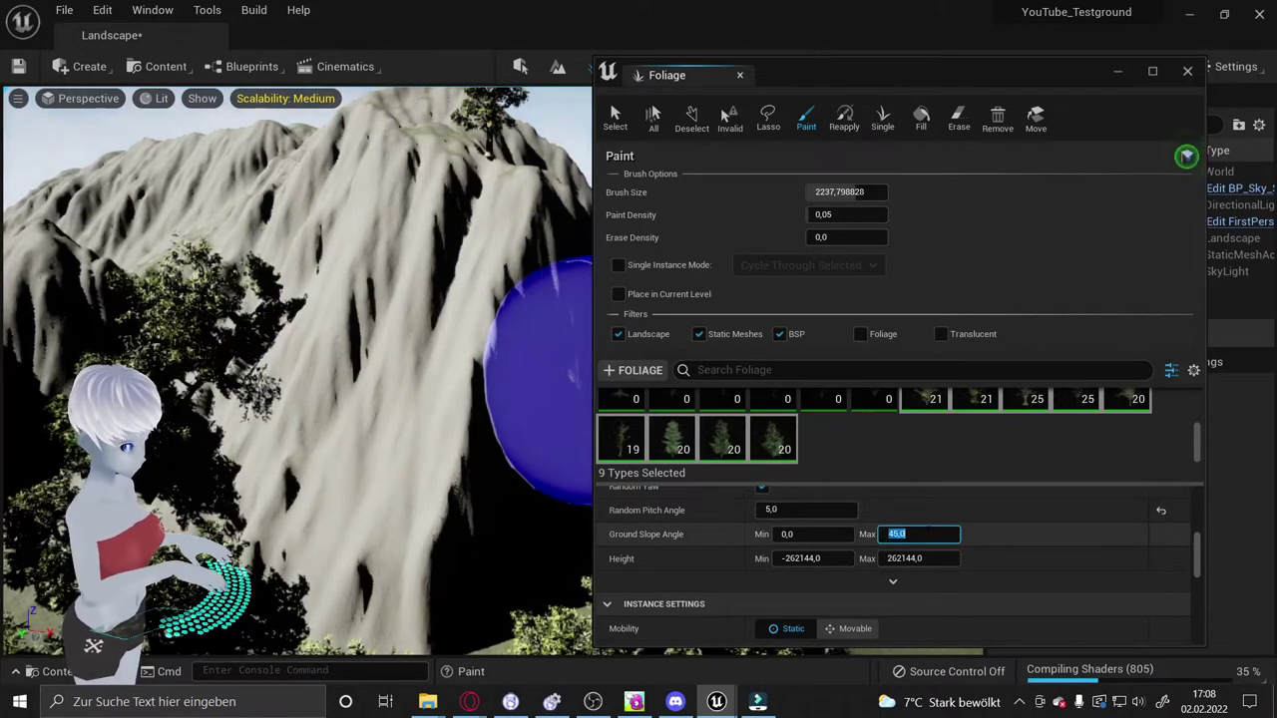
key(Return)
click(446, 334)
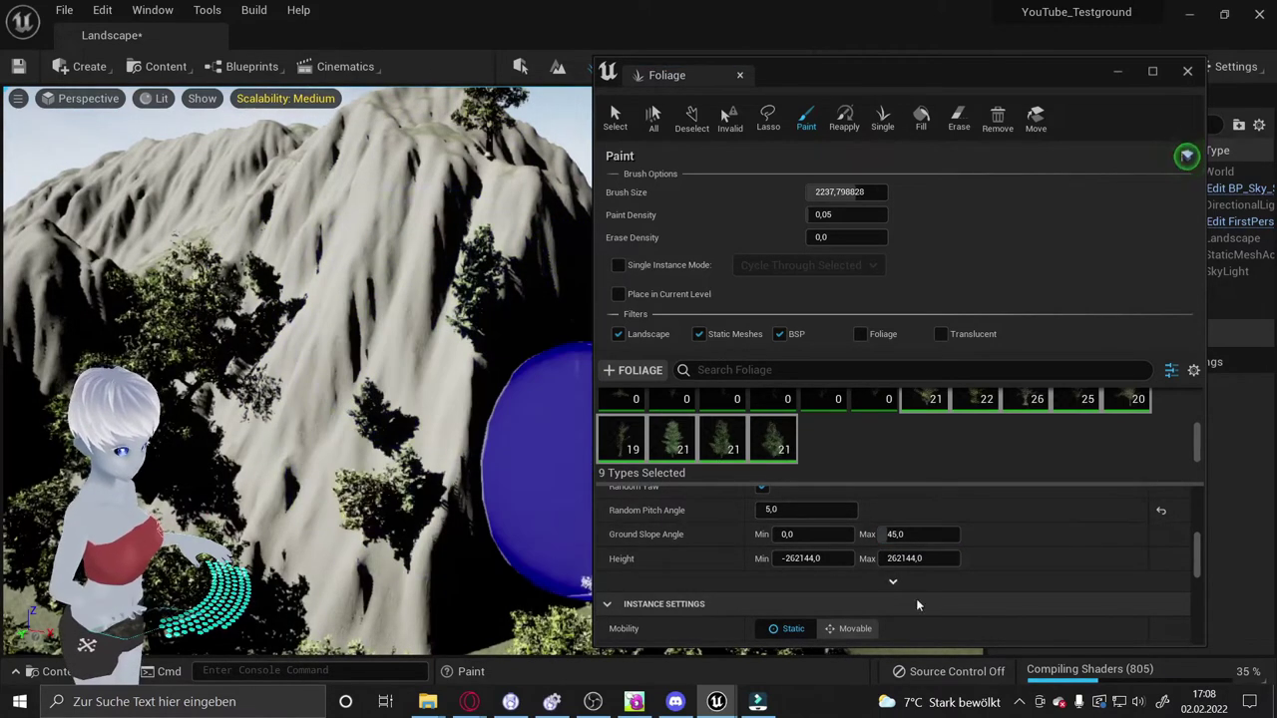
mouse_move(442, 243)
right_down()
mouse_move(300, 299)
mouse_move(324, 215)
right_up()
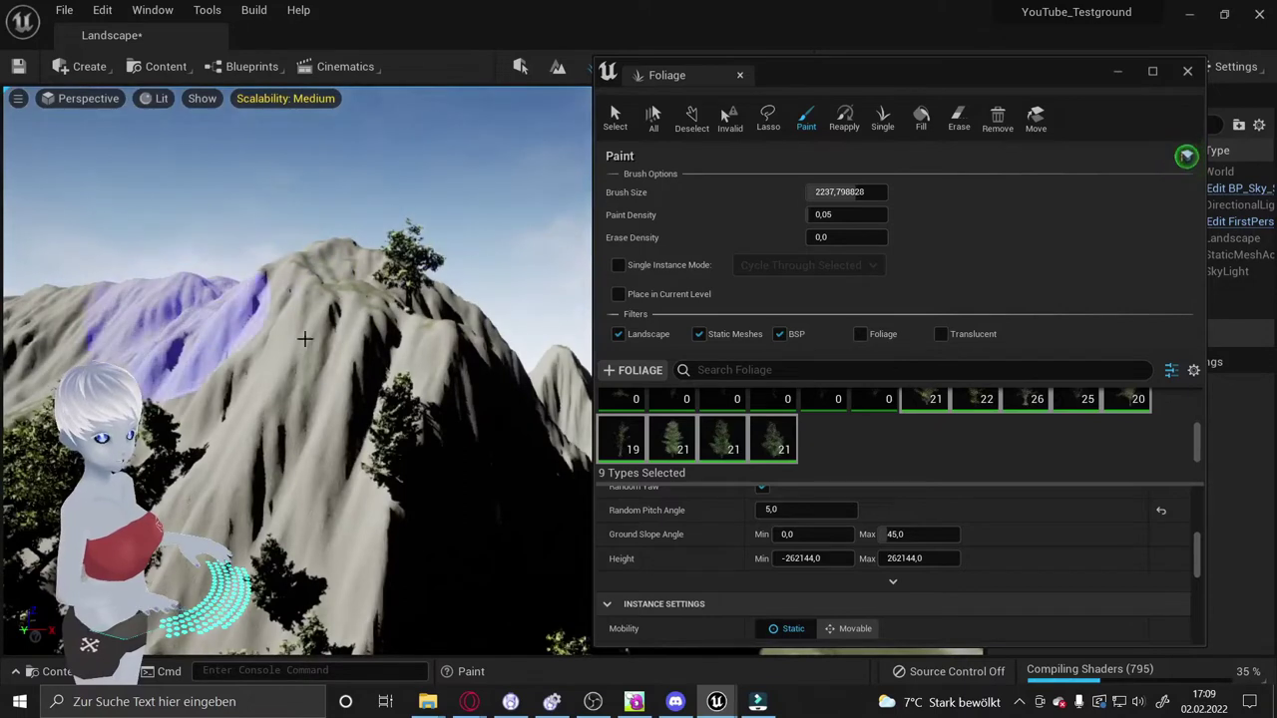
right_drag(324, 214, 329, 219)
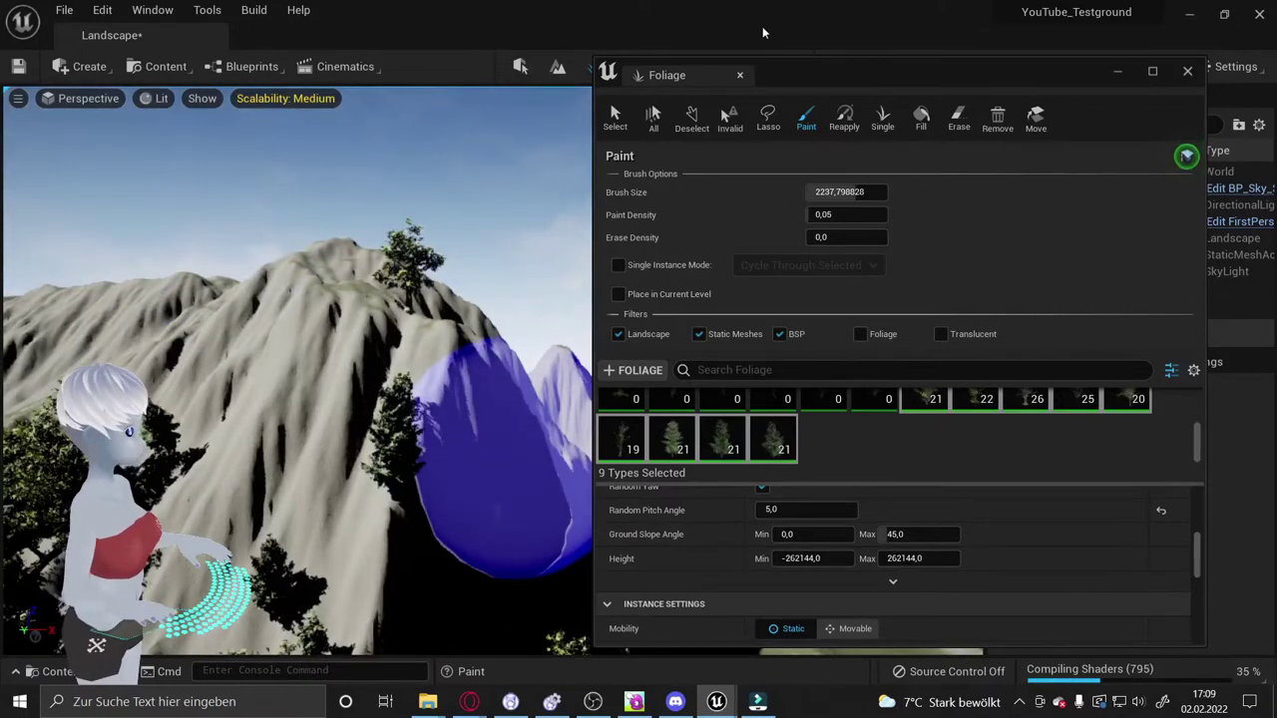
Nudge the Foliage window right and scroll its details down to Instance Settings
drag(720, 75, 757, 85)
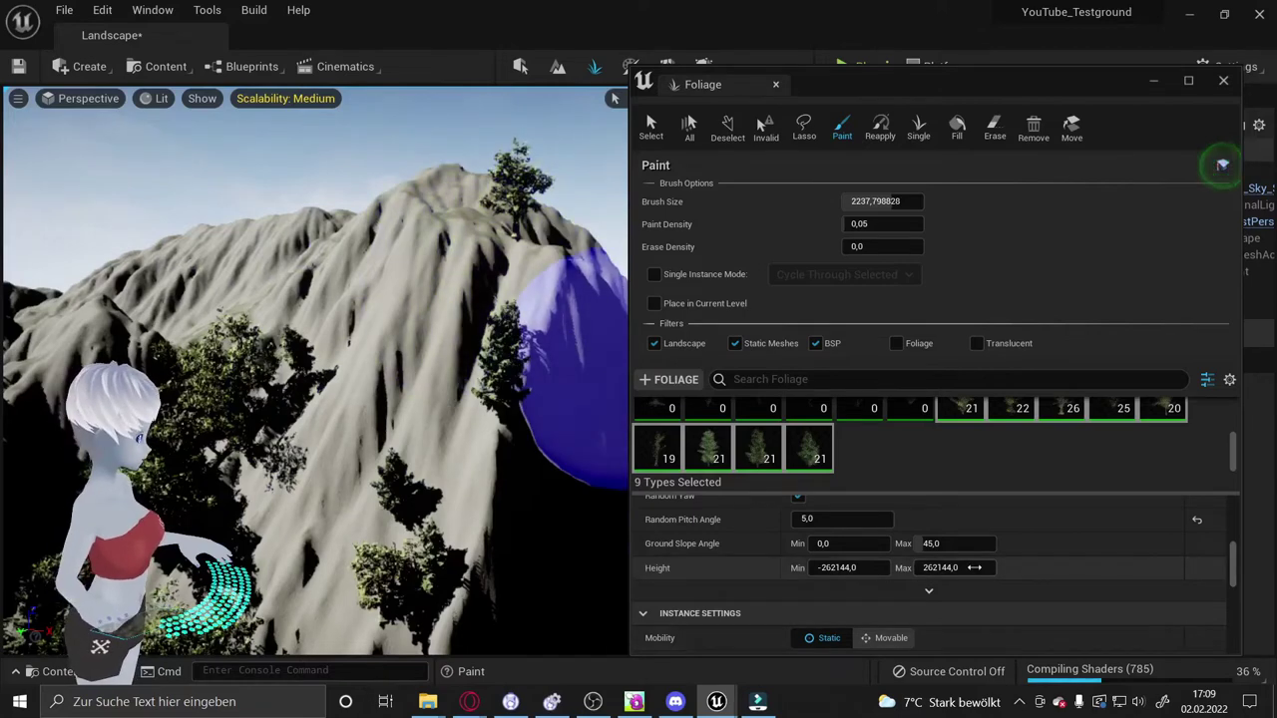
right_drag(399, 559, 399, 558)
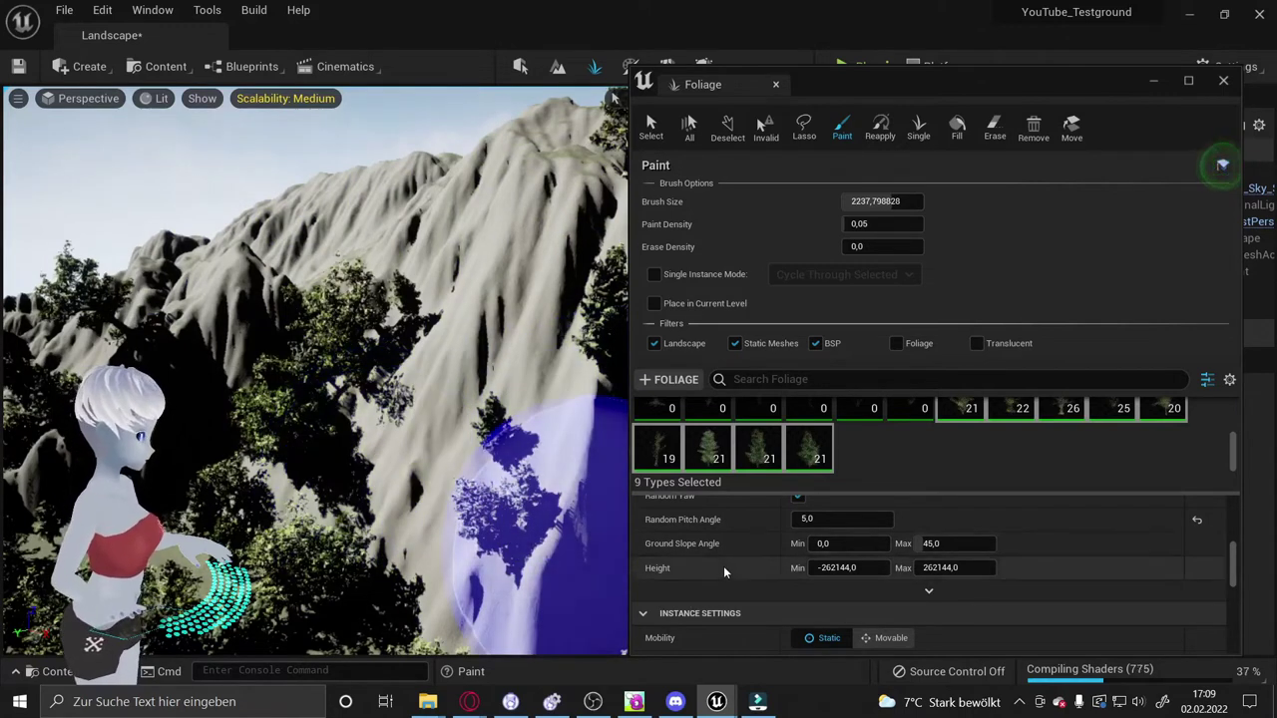
scroll(720, 565, down, 2)
scroll(724, 609, down, 2)
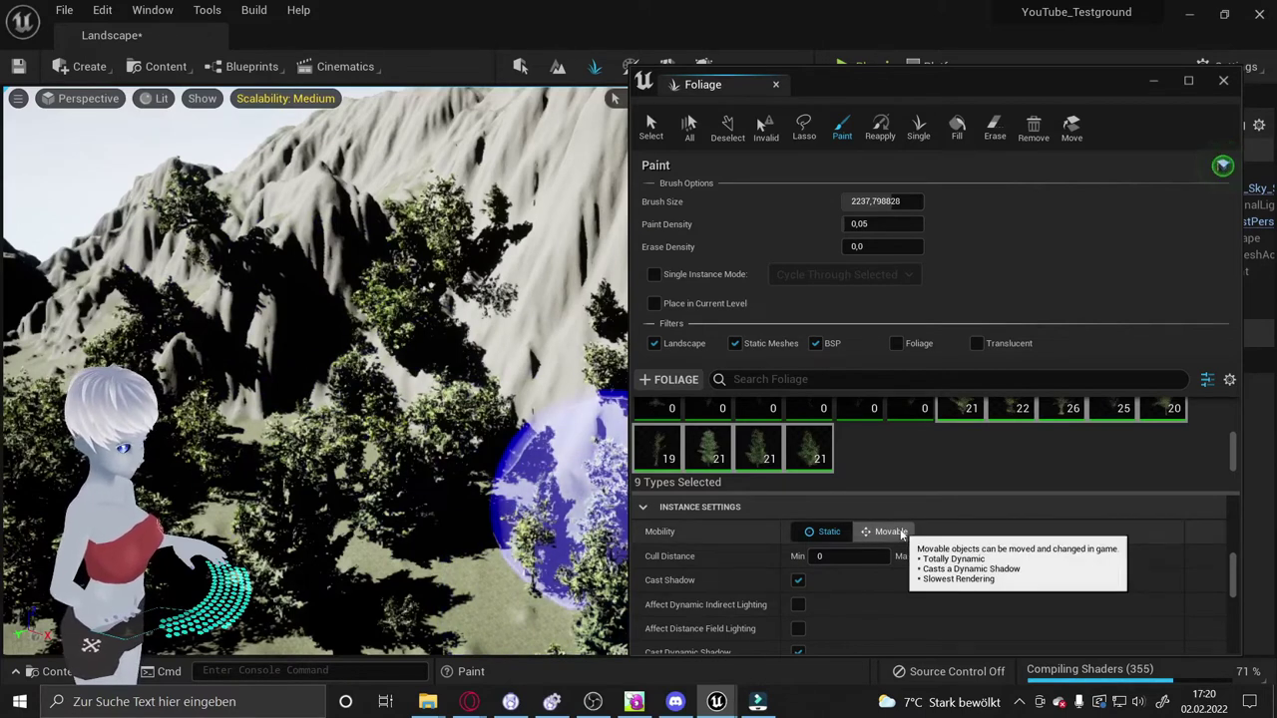
Switch the nine tree types' Mobility from Static to Movable and look around the valley
right_drag(285, 328, 289, 289)
click(874, 531)
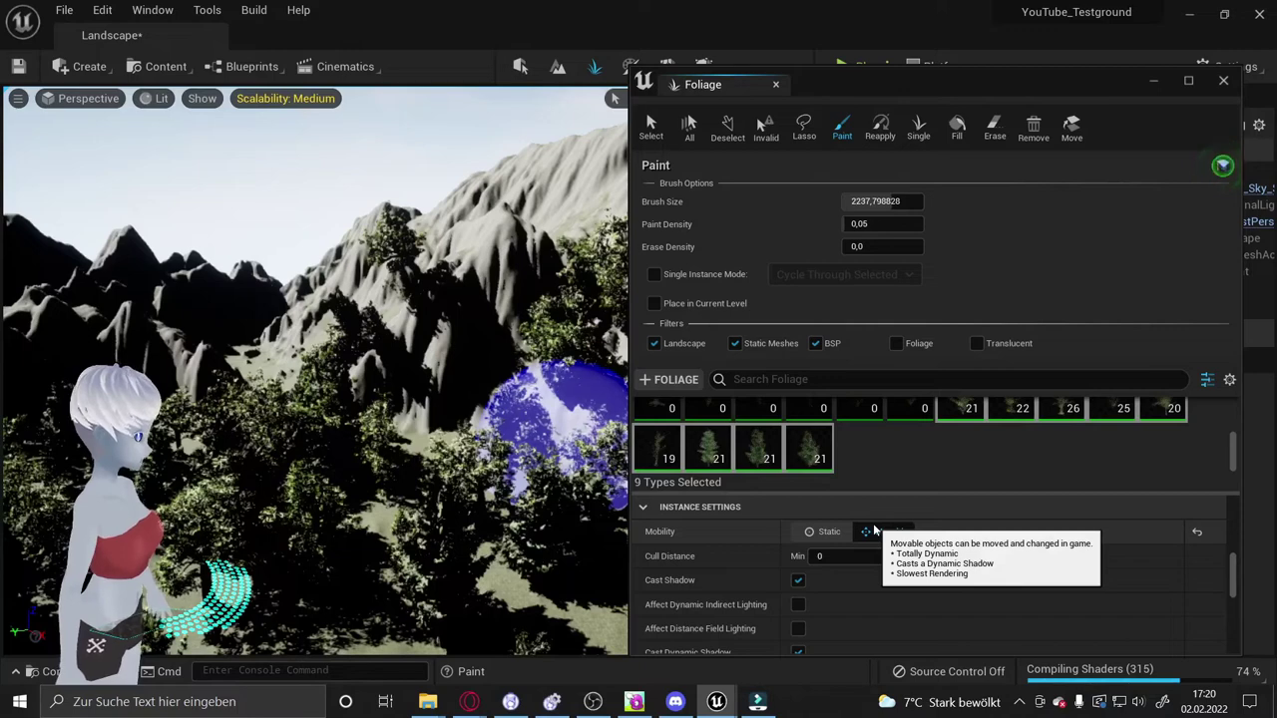
right_drag(399, 350, 329, 329)
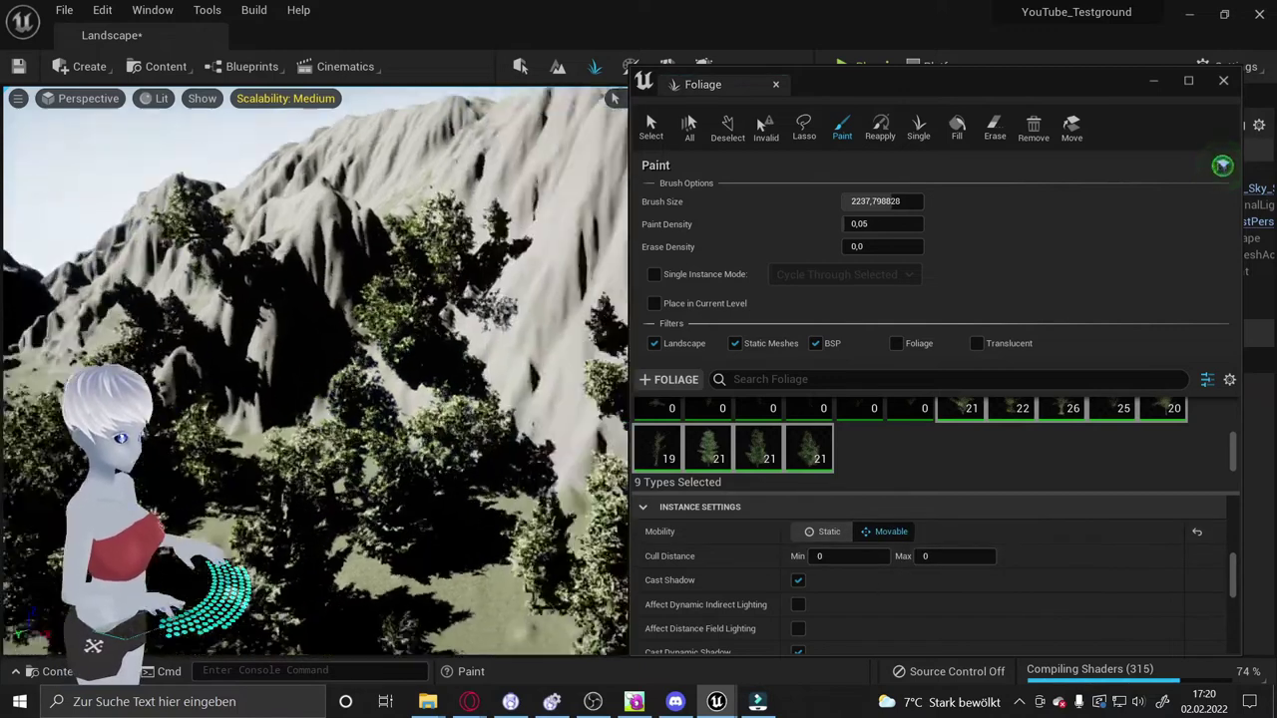
mouse_move(357, 213)
right_down()
mouse_move(439, 319)
mouse_move(402, 542)
mouse_move(419, 539)
right_up()
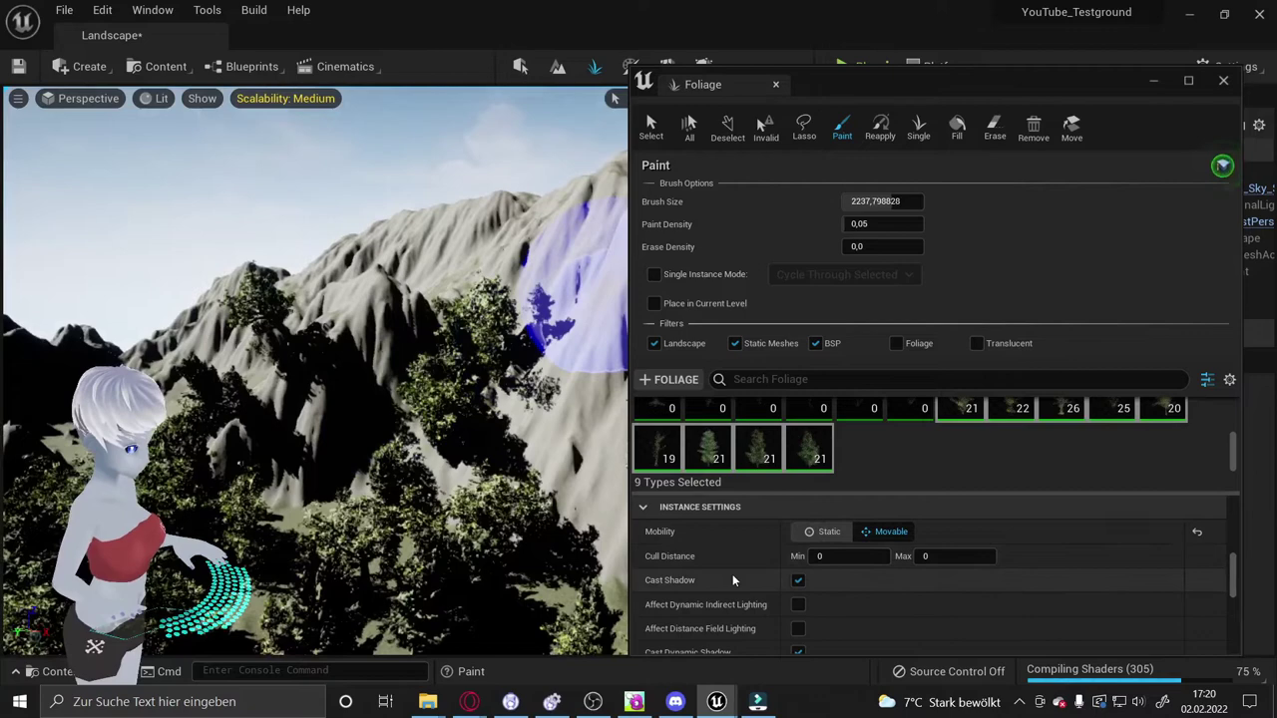
mouse_move(542, 485)
right_down()
mouse_move(518, 479)
mouse_move(508, 444)
right_up()
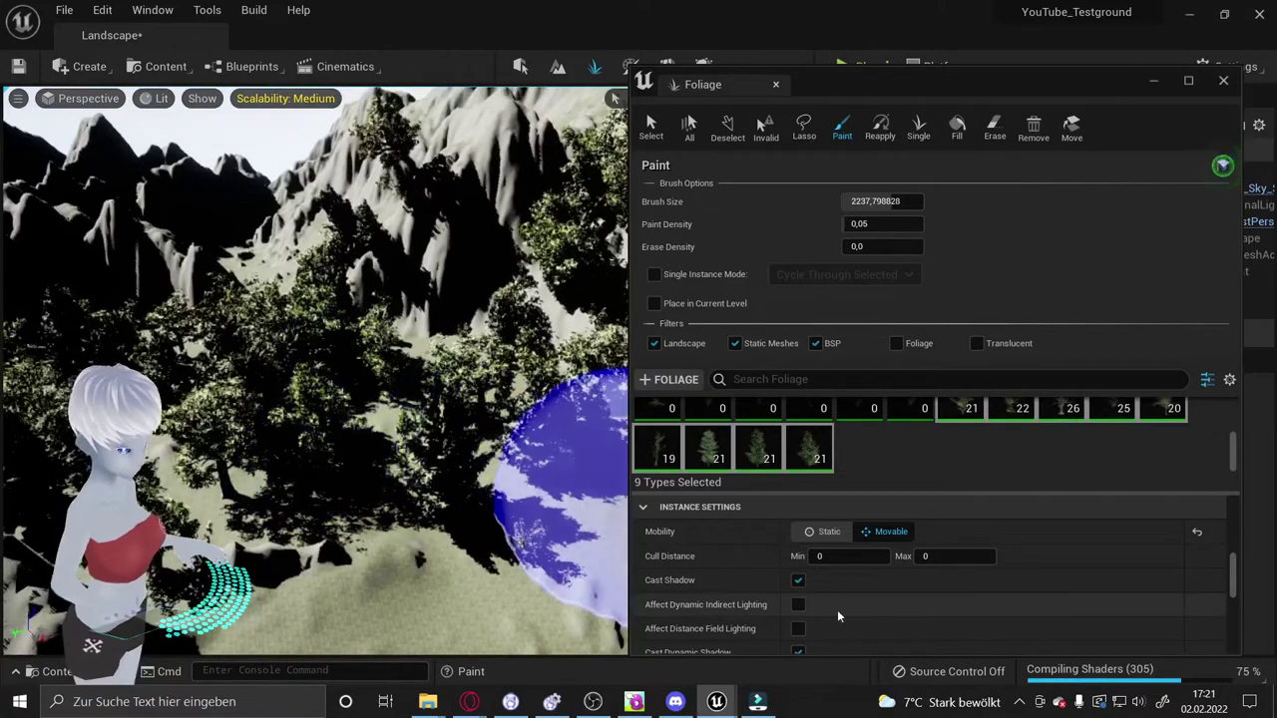
scroll(875, 551, down, 3)
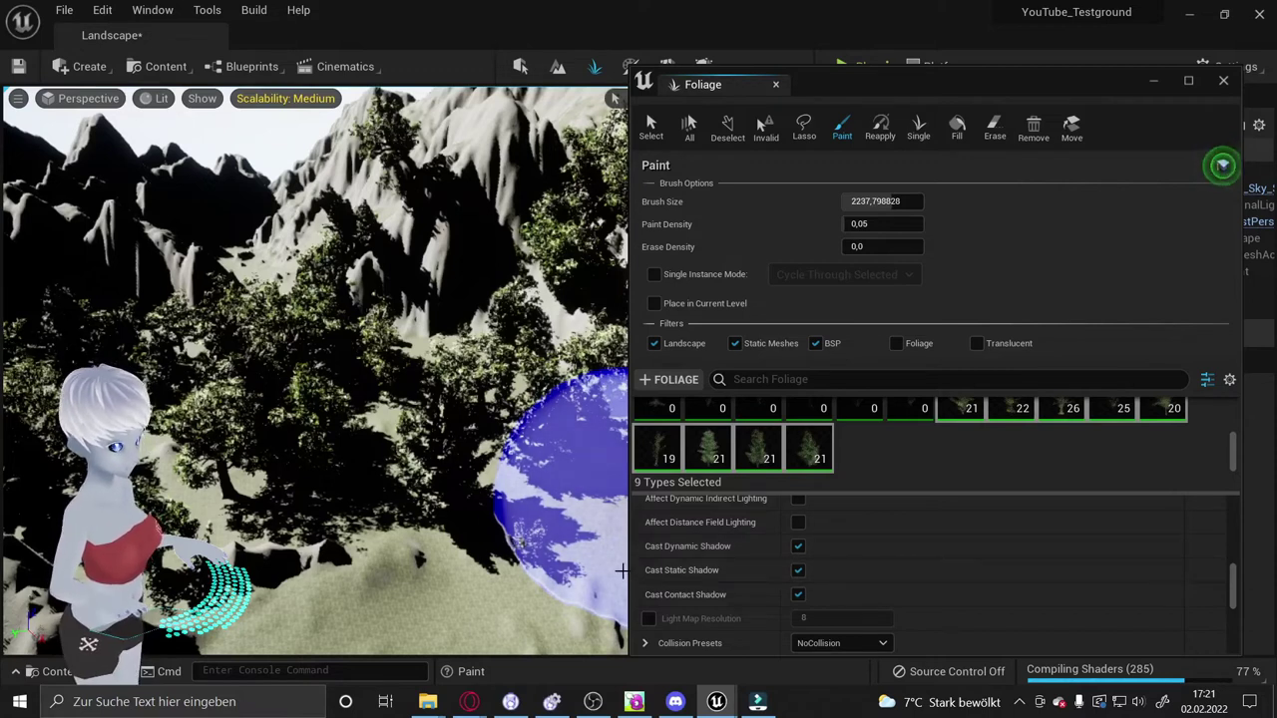
Turn off Cast Static Shadow for the selected tree types, leaving Light Map Resolution un-overridden
click(798, 569)
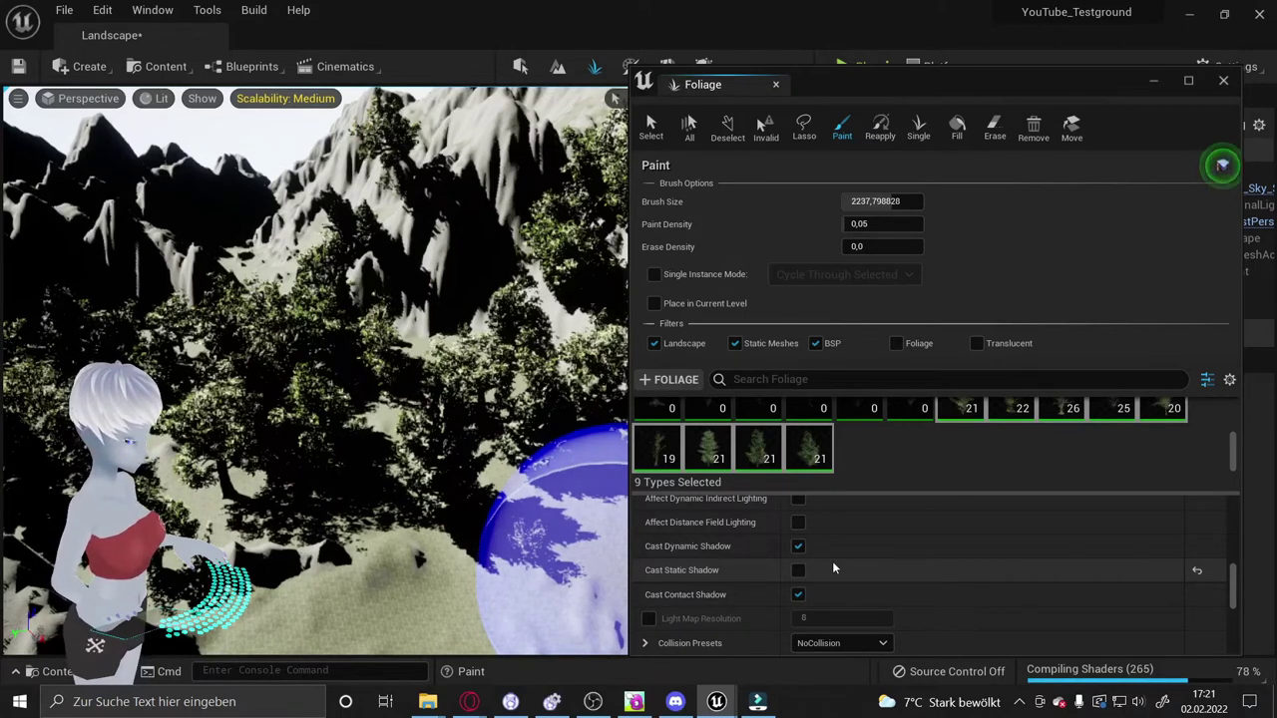
scroll(788, 587, down, 2)
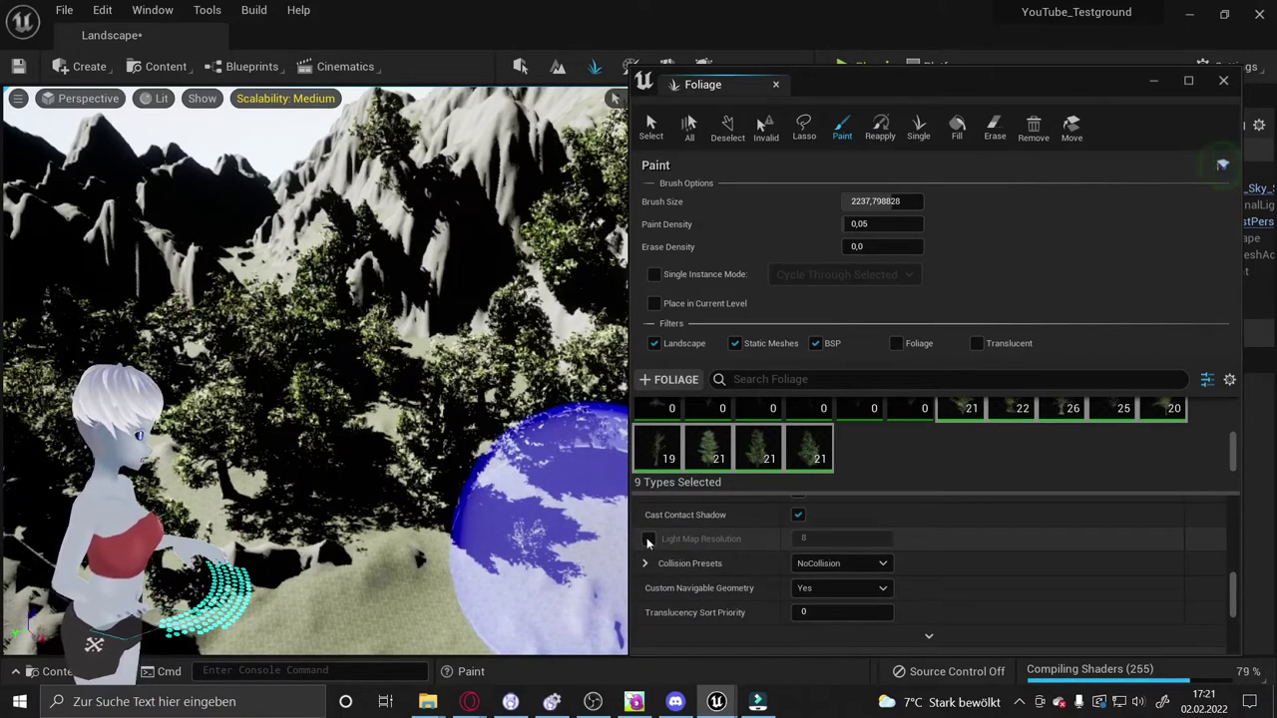
click(648, 539)
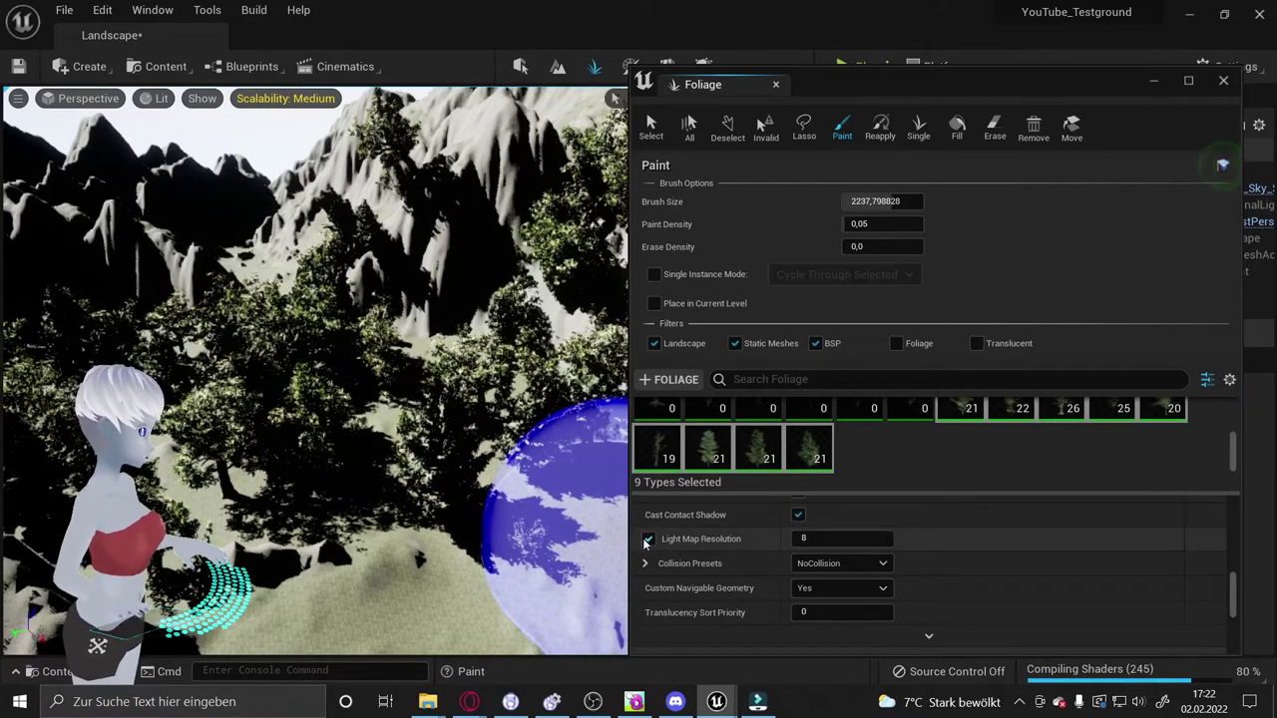
click(647, 540)
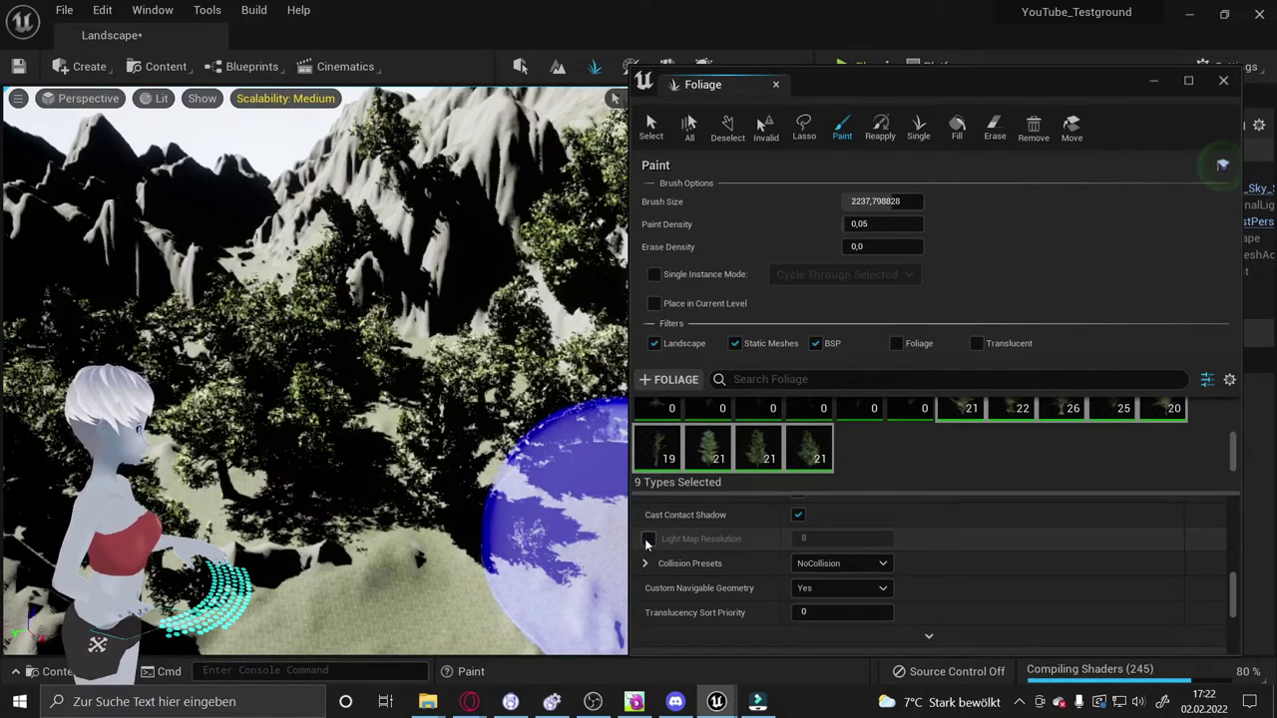
Paint a first band of trees across the slope below the rocky mountain
scroll(975, 574, down, 5)
scroll(976, 574, down, 1)
scroll(975, 574, down, 1)
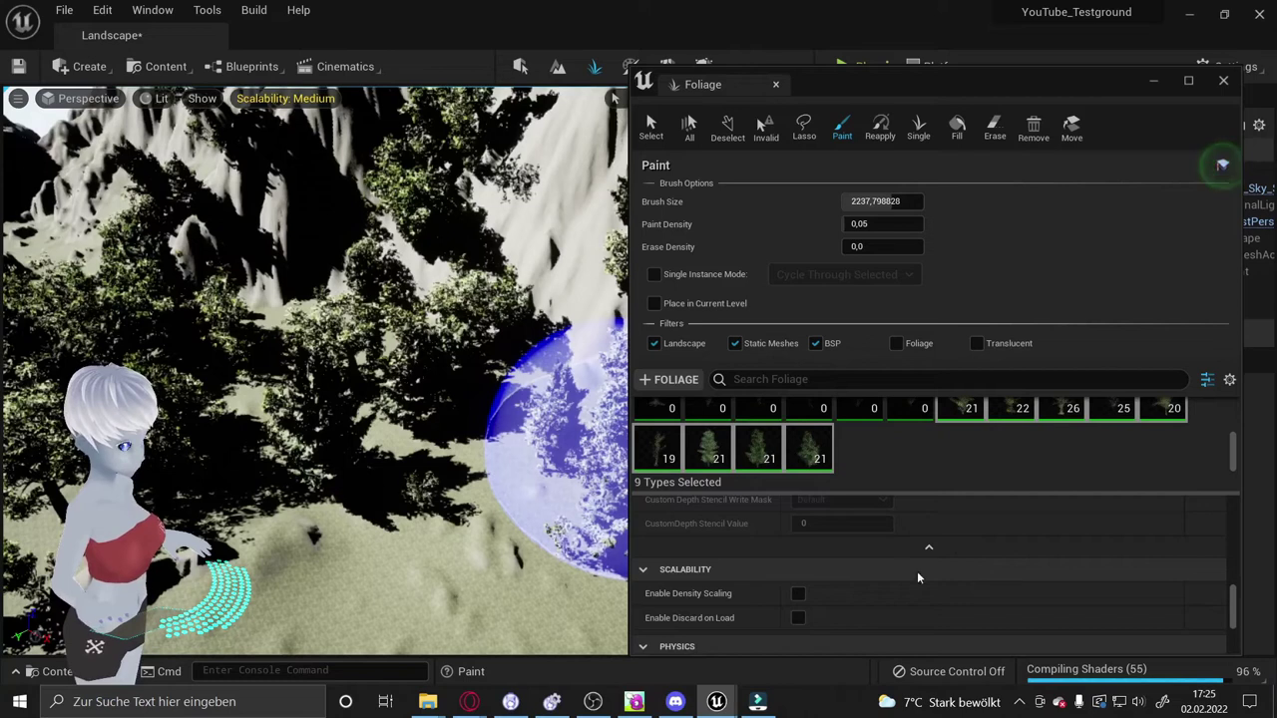
scroll(810, 562, down, 2)
scroll(914, 546, down, 2)
scroll(937, 555, down, 1)
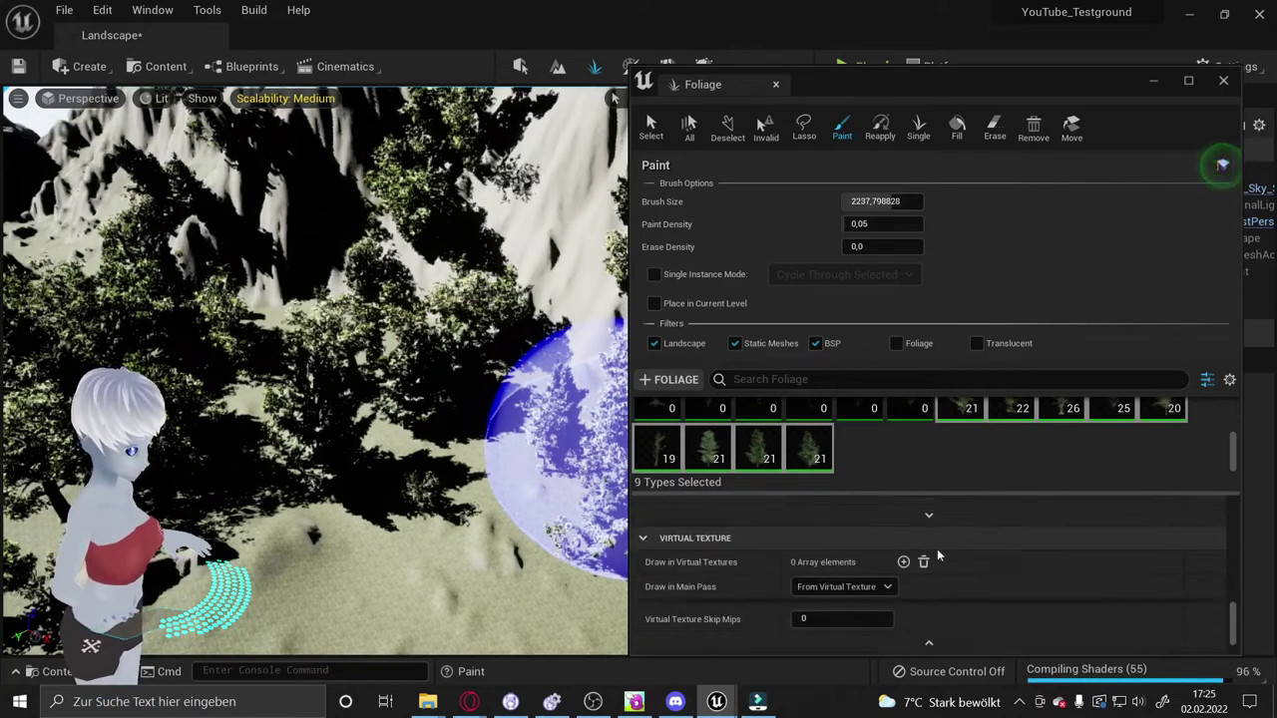
scroll(909, 554, down, 1)
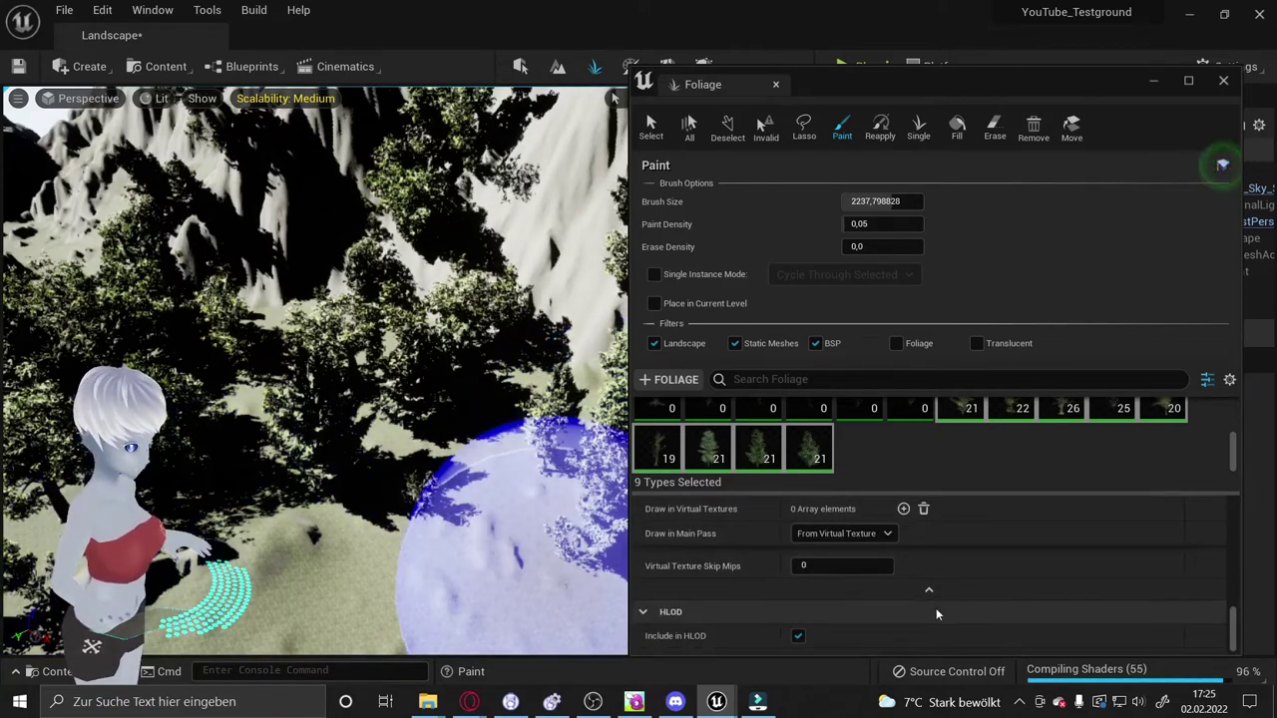
scroll(935, 611, up, 1)
scroll(936, 611, up, 2)
scroll(936, 611, up, 2)
scroll(908, 619, up, 2)
scroll(896, 629, up, 2)
scroll(896, 629, up, 2)
scroll(896, 630, up, 2)
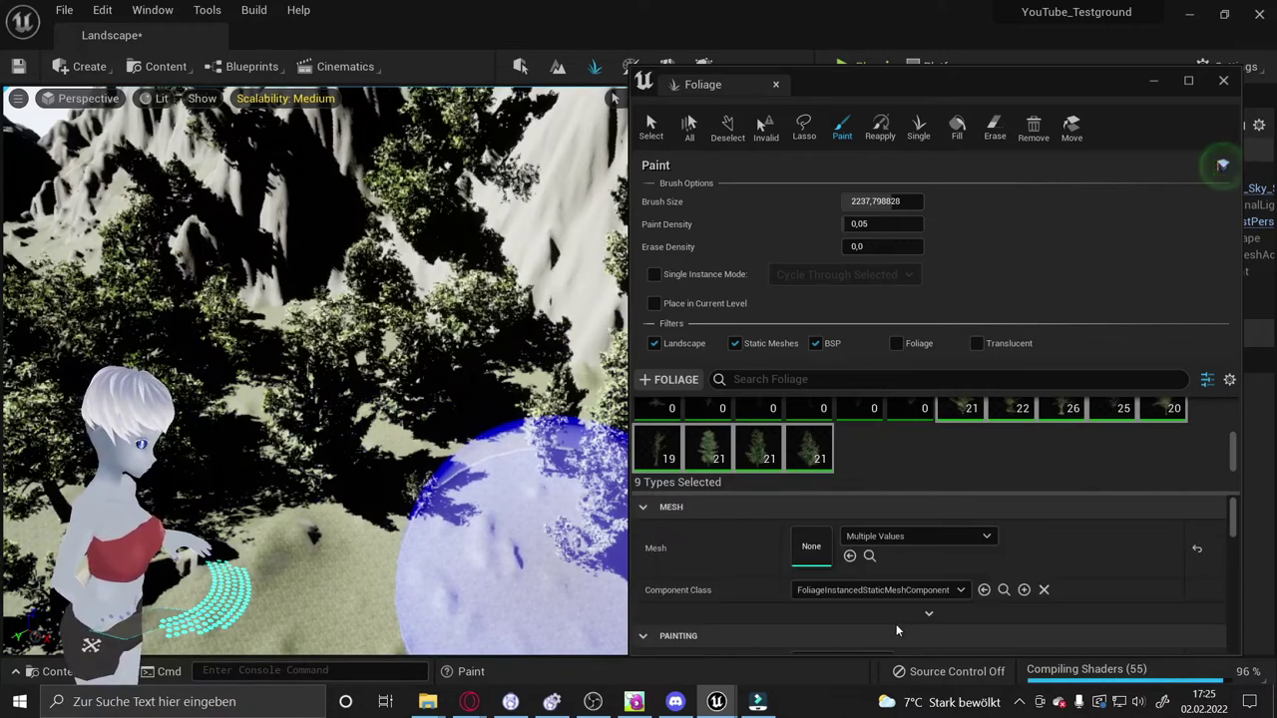
mouse_move(150, 559)
right_down()
mouse_move(299, 498)
mouse_move(320, 469)
right_up()
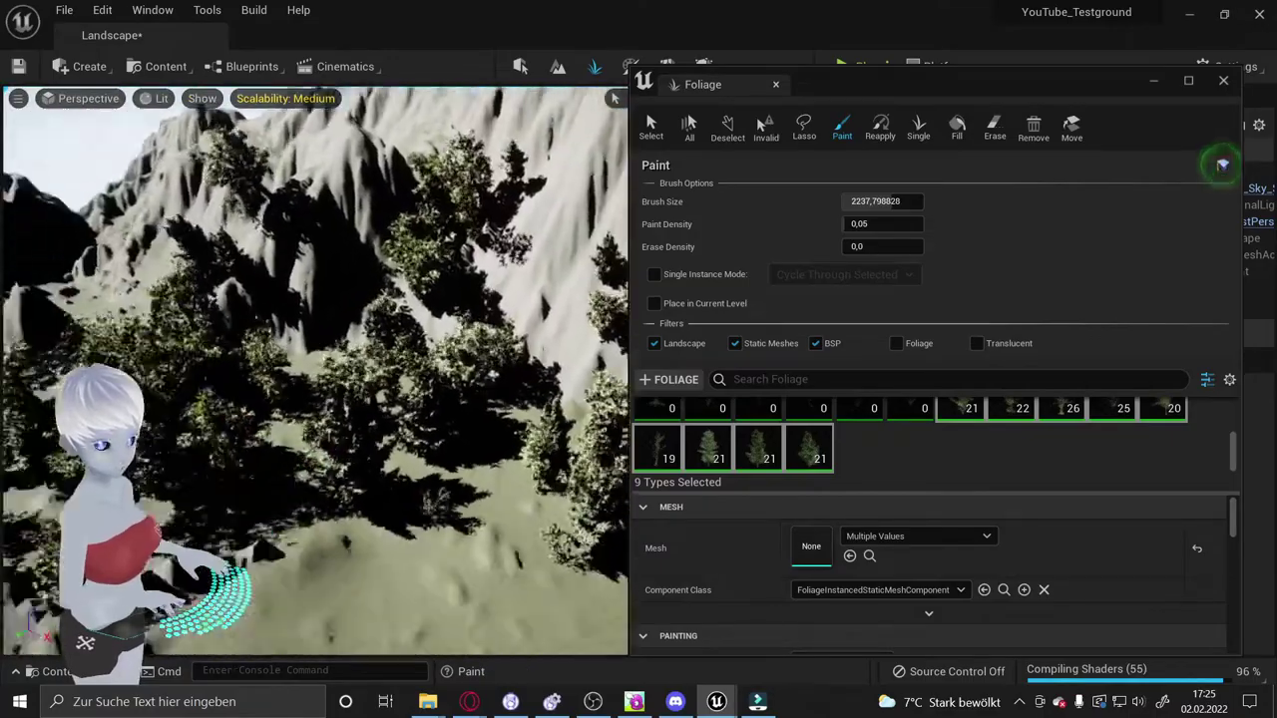
drag(271, 556, 470, 584)
mouse_move(470, 585)
right_down()
mouse_move(419, 519)
mouse_move(469, 469)
right_up()
Paint more trees up the hillside, bringing each type to about 26–35 instances
mouse_move(342, 428)
right_down()
mouse_move(299, 399)
mouse_move(399, 469)
right_up()
drag(449, 529, 470, 542)
right_drag(470, 542, 419, 479)
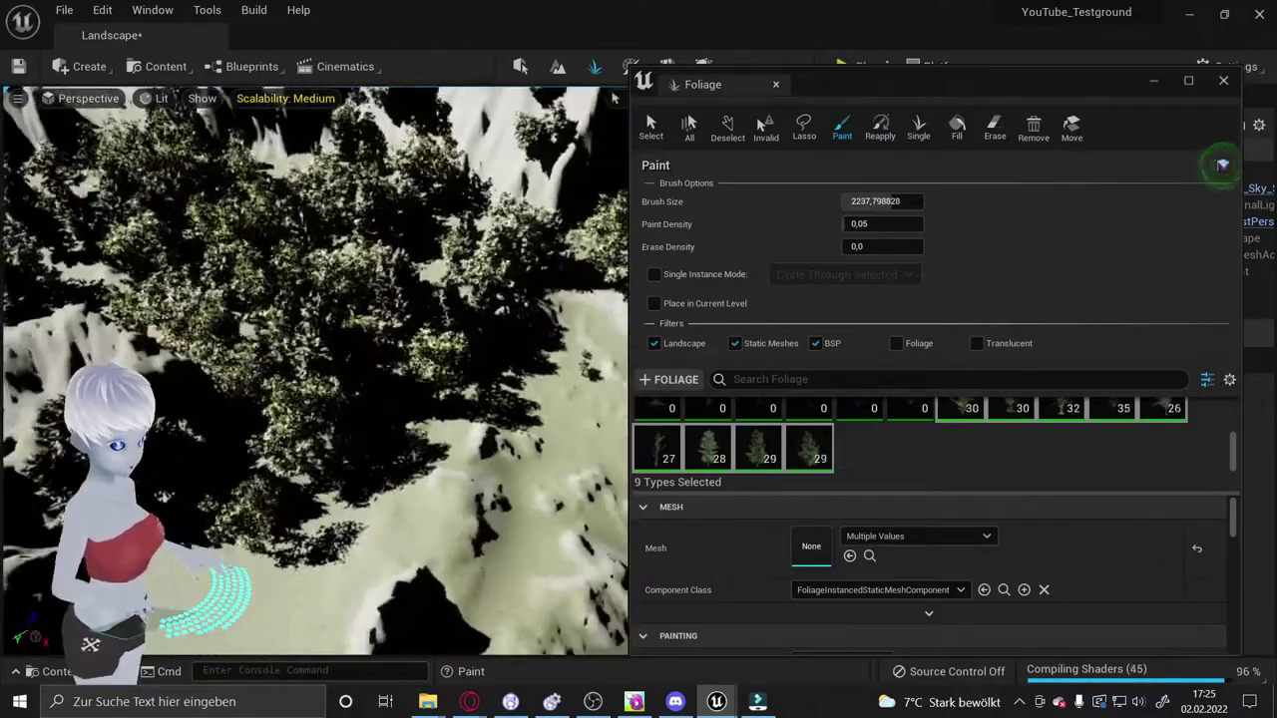
click(499, 422)
right_drag(499, 422, 542, 386)
scroll(906, 467, up, 1)
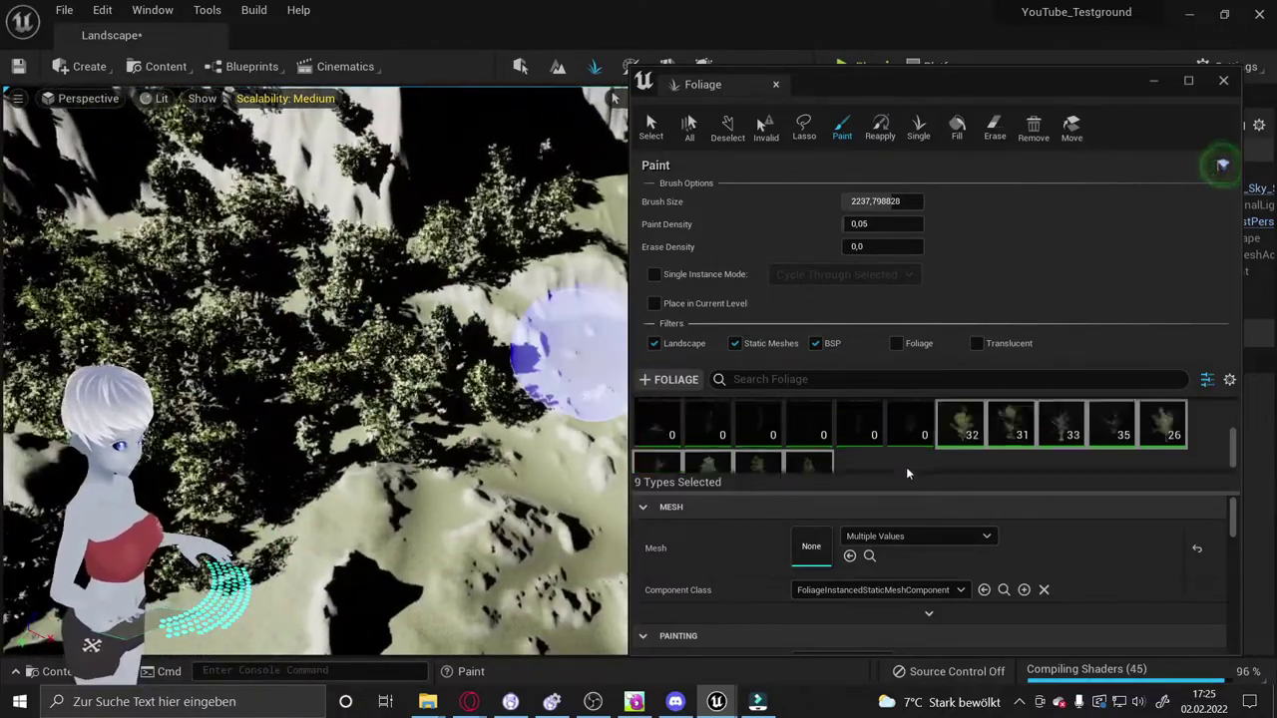
scroll(906, 467, up, 1)
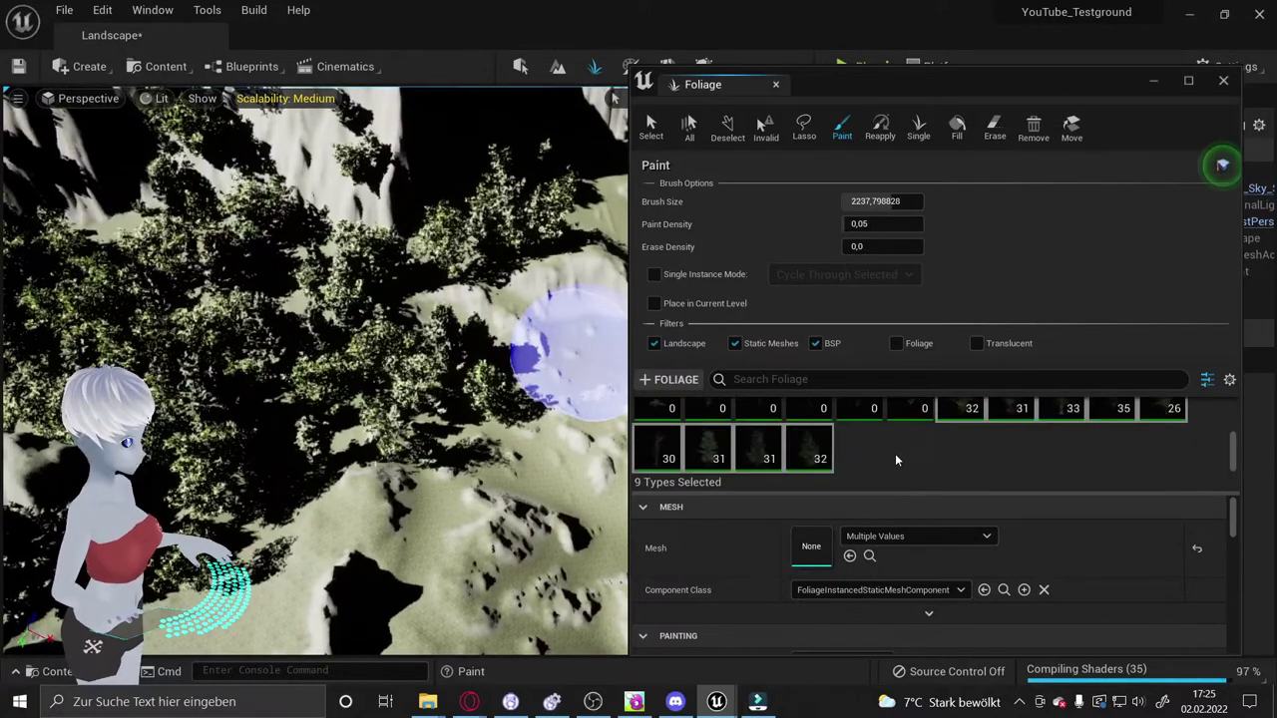
Select all 50 foliage types in the palette with Ctrl+A
scroll(898, 465, up, 1)
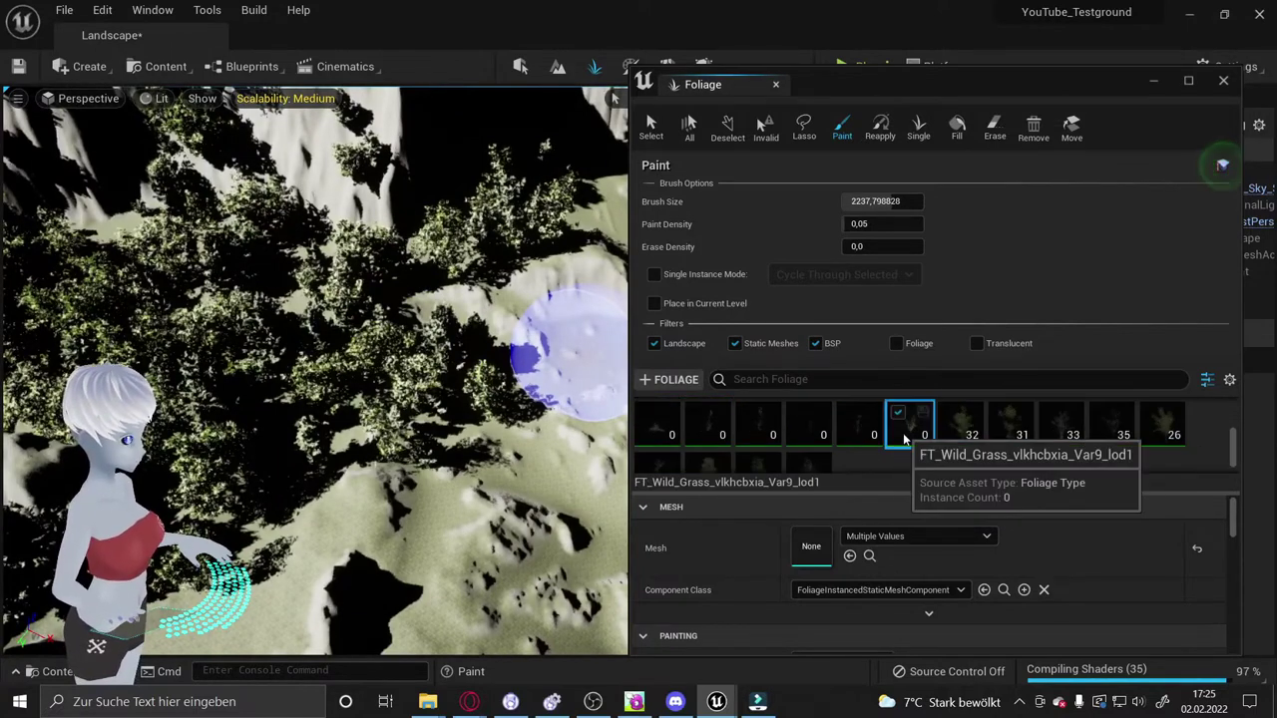
click(902, 433)
scroll(791, 439, down, 1)
key(ctrl+a)
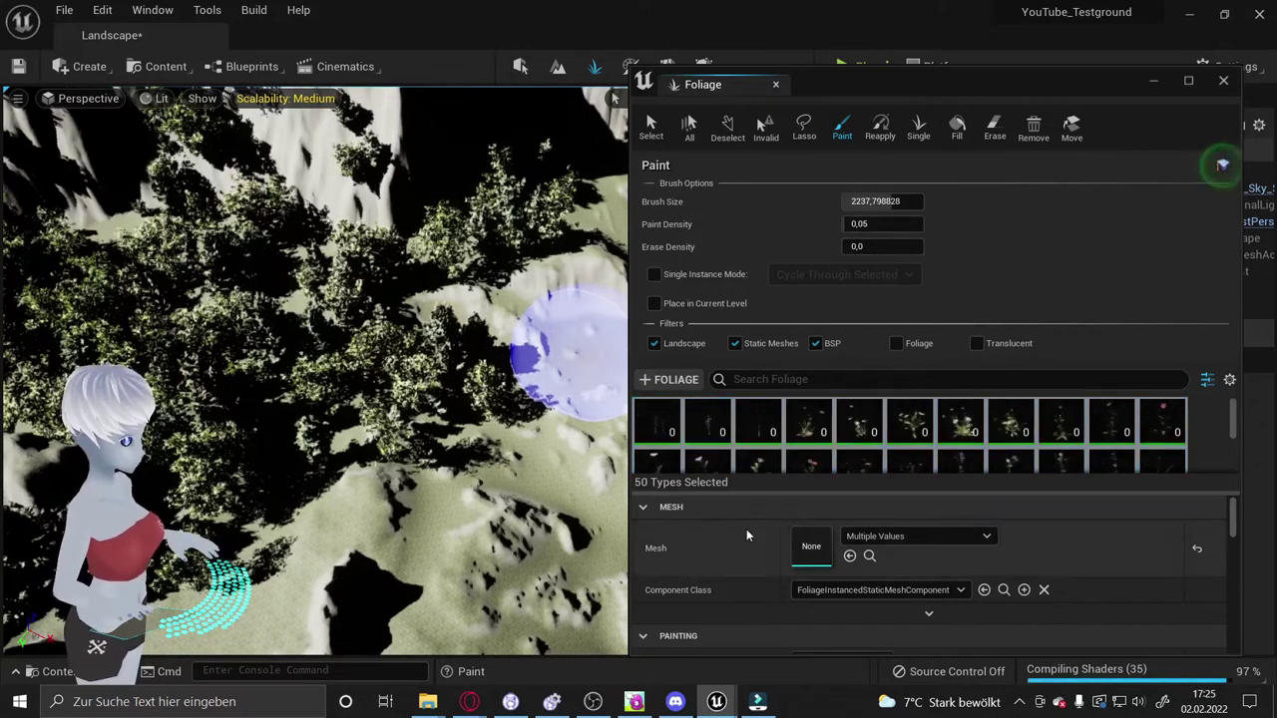
Set Density/1Kuu to 10 for all foliage types
scroll(747, 529, down, 3)
click(846, 527)
text(10)
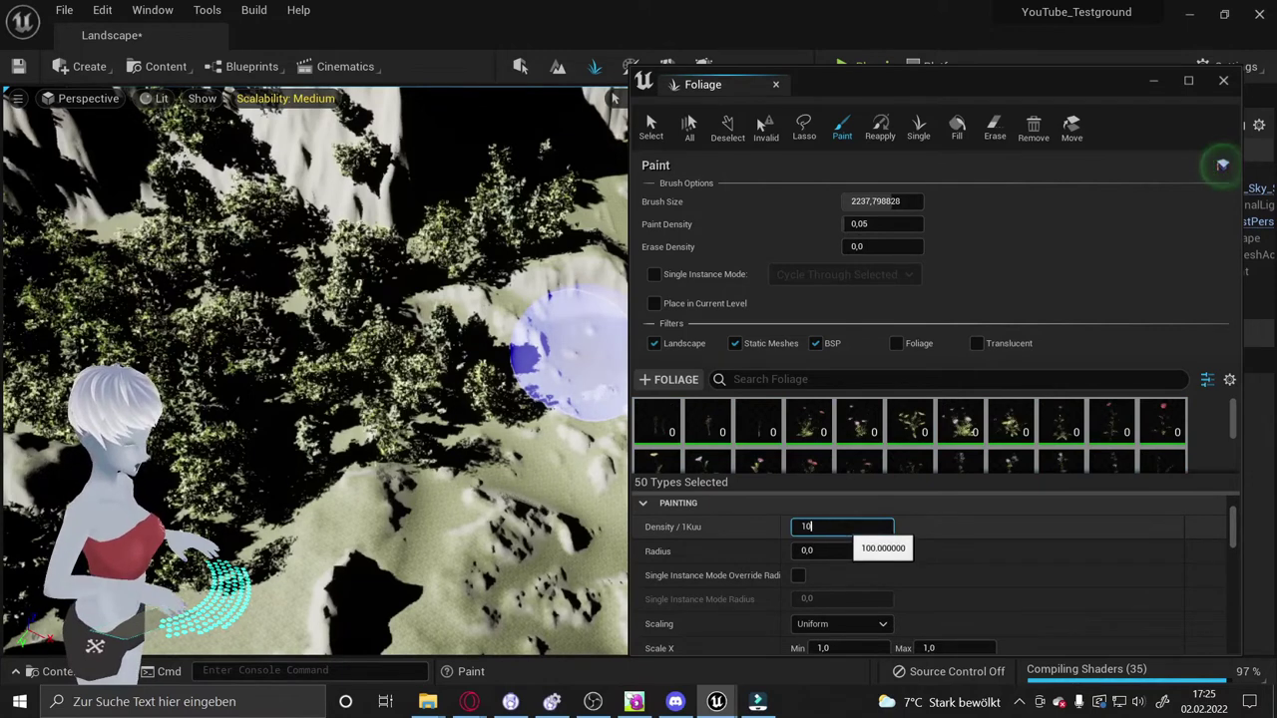
key(Return)
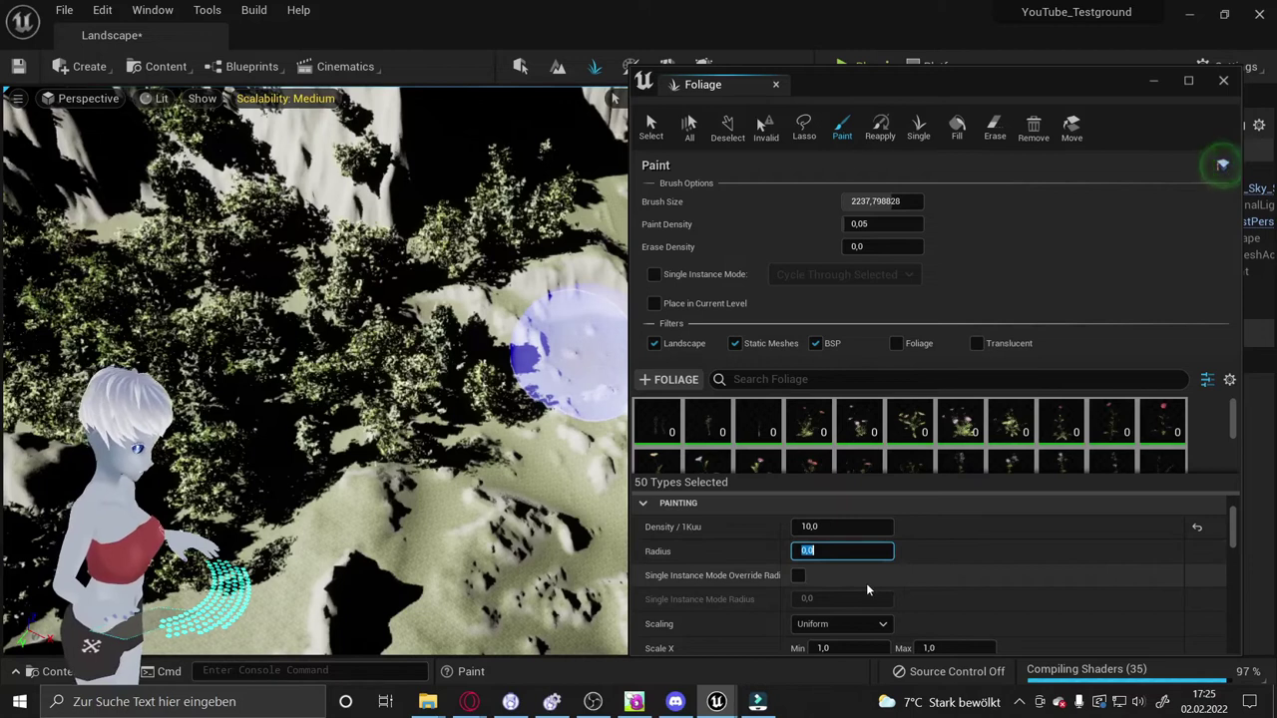
Set the minimum X scale to 0.8 for all types
scroll(866, 583, down, 2)
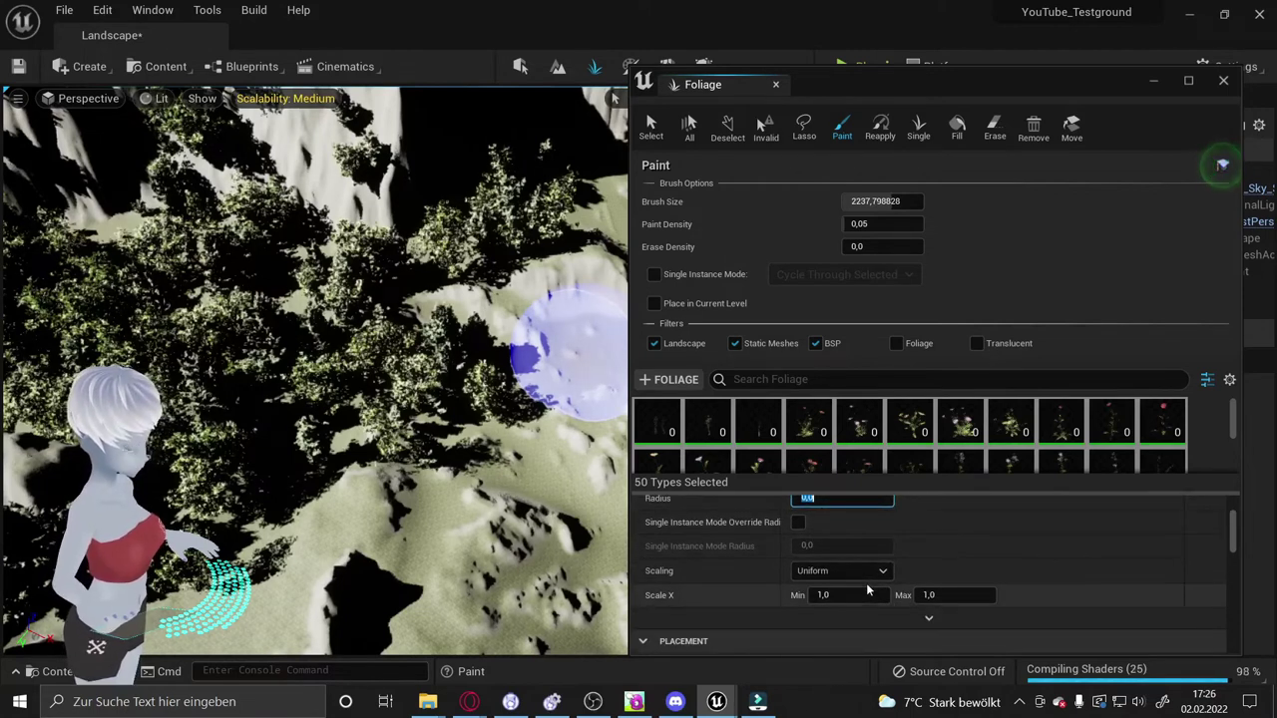
scroll(769, 537, up, 3)
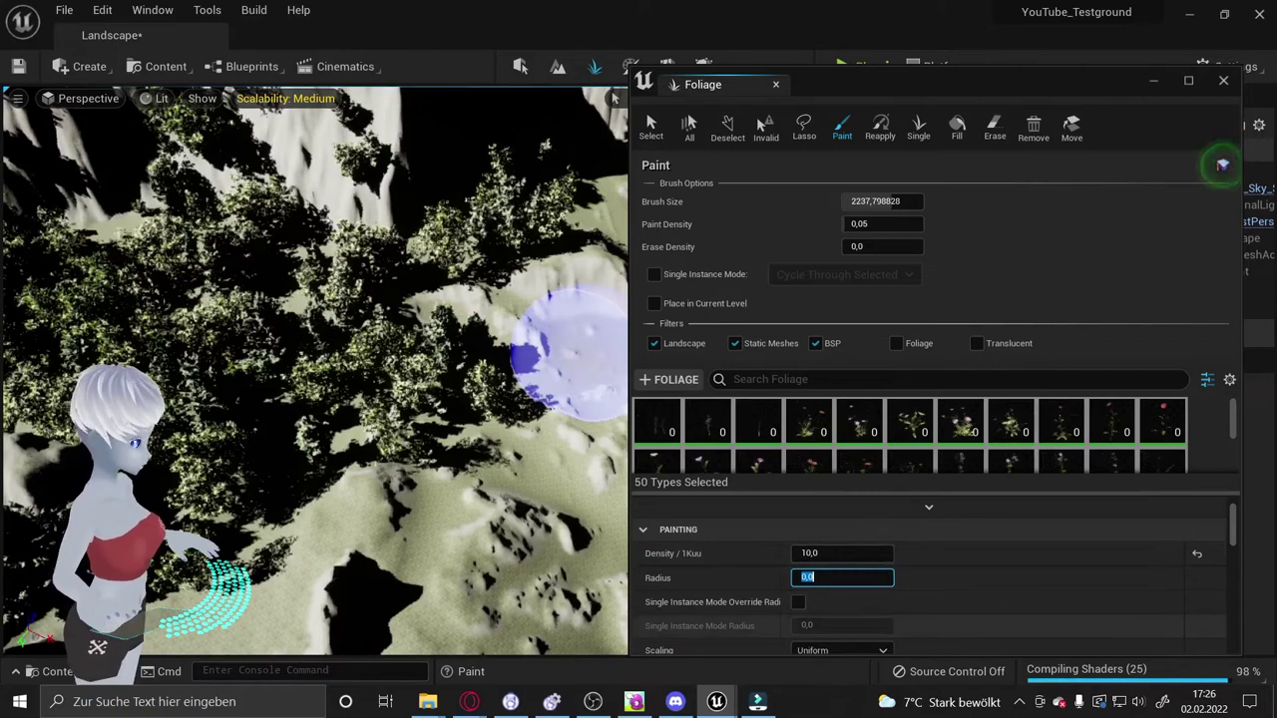
scroll(822, 578, down, 2)
scroll(822, 578, down, 2)
click(822, 569)
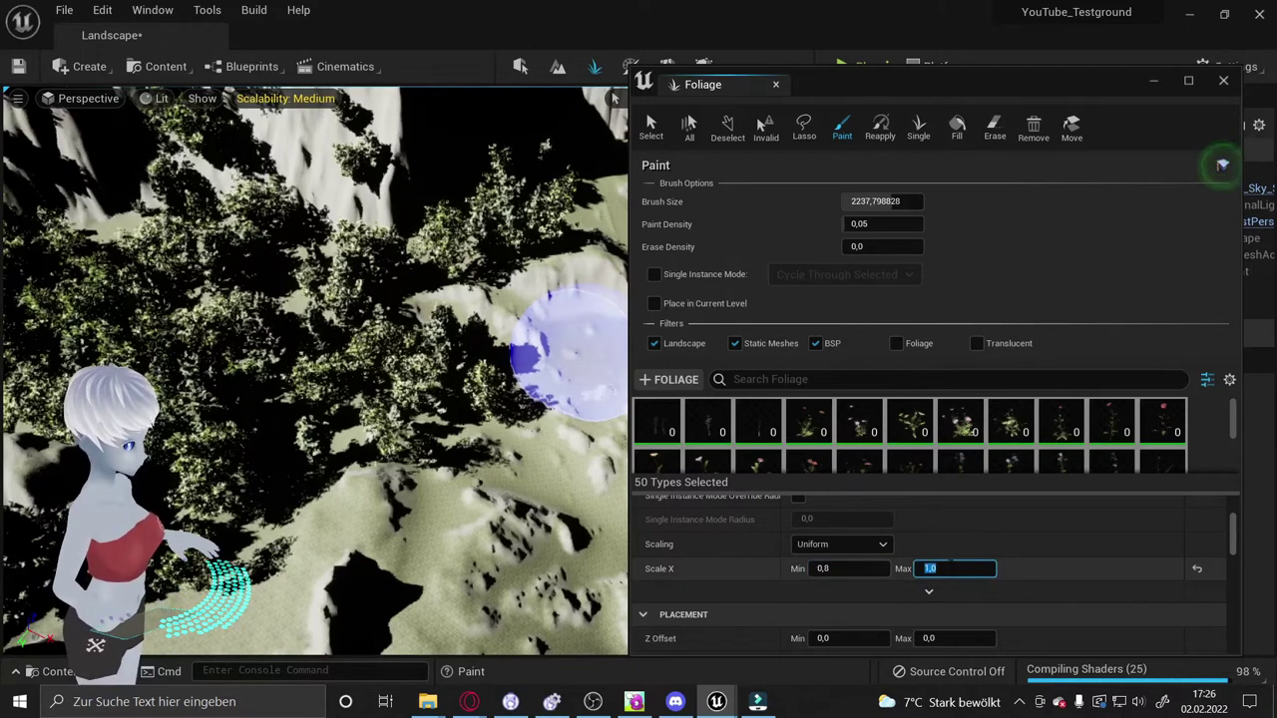
Set the mobility of all foliage types to Movable
scroll(938, 595, down, 1)
scroll(884, 608, down, 2)
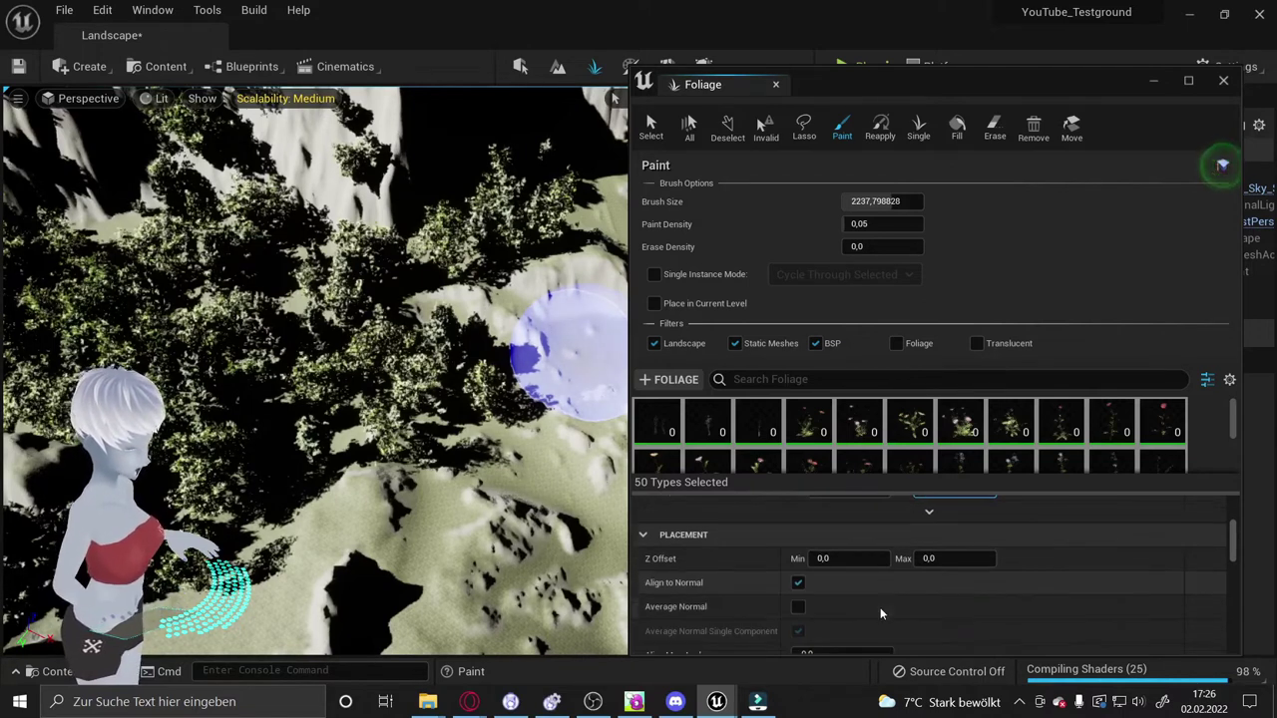
scroll(753, 591, down, 2)
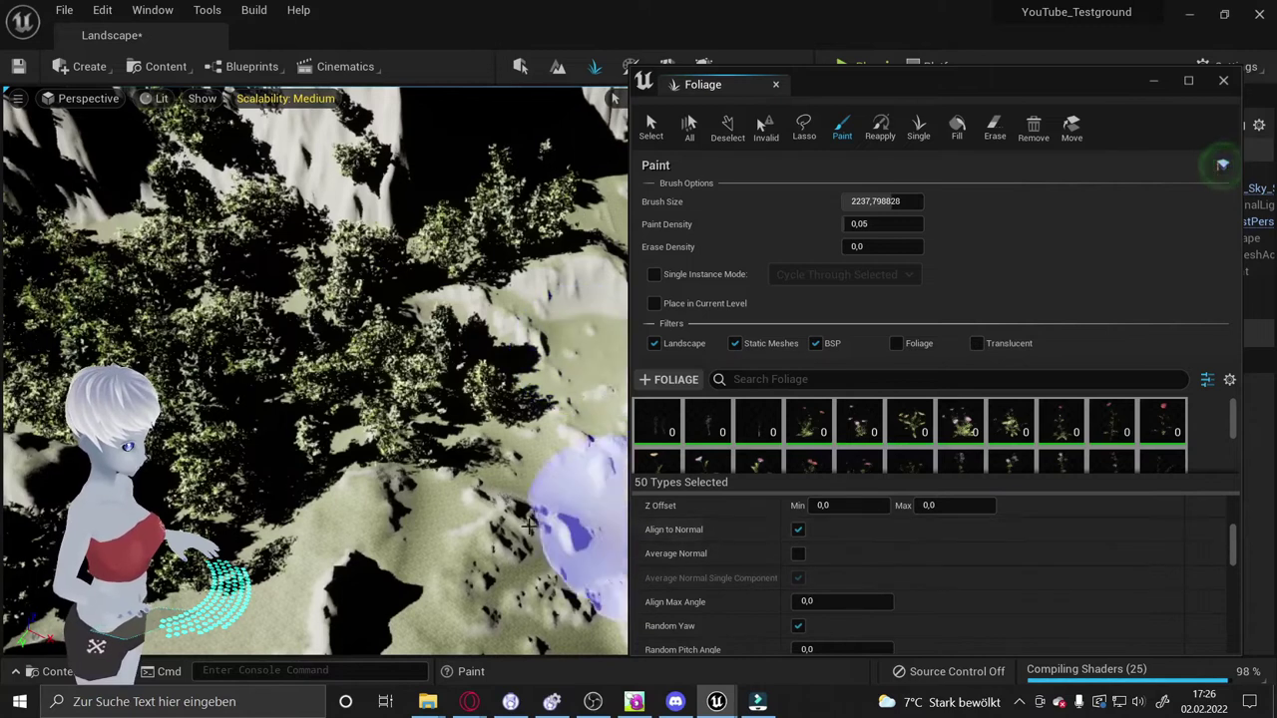
scroll(869, 559, down, 2)
scroll(898, 588, down, 1)
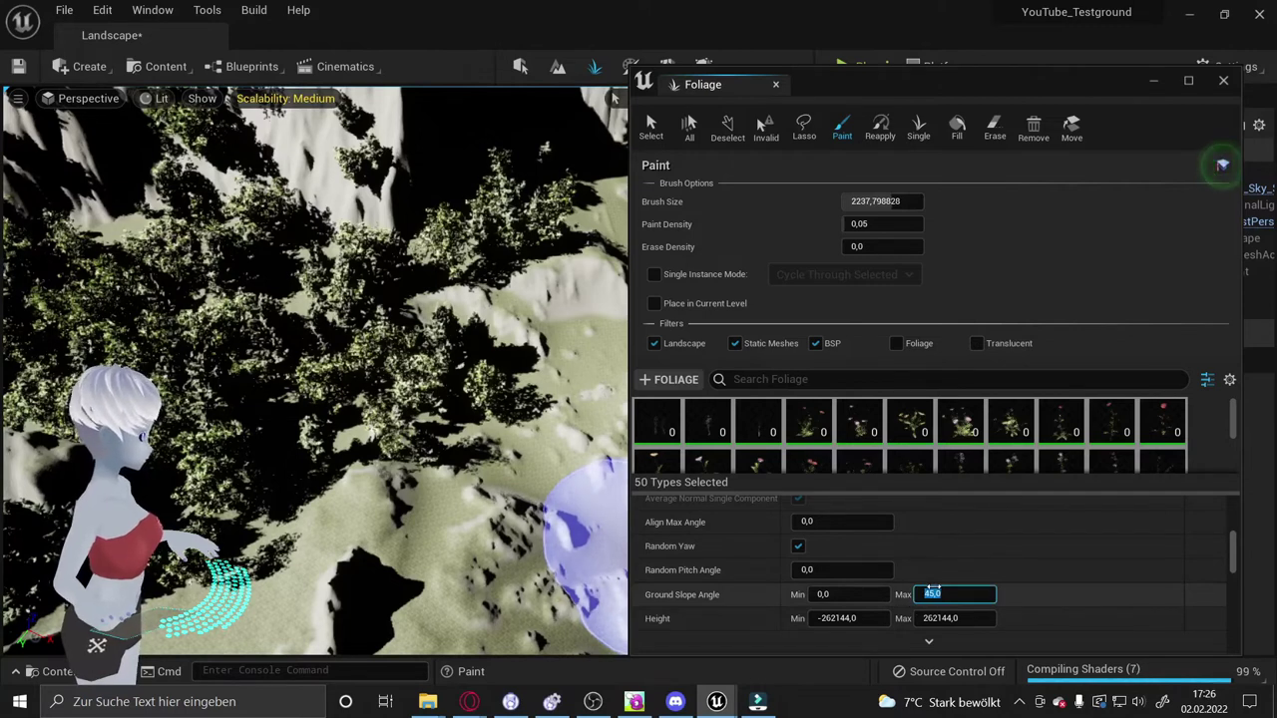
scroll(931, 590, down, 2)
scroll(928, 579, down, 1)
scroll(924, 564, down, 1)
scroll(921, 548, down, 1)
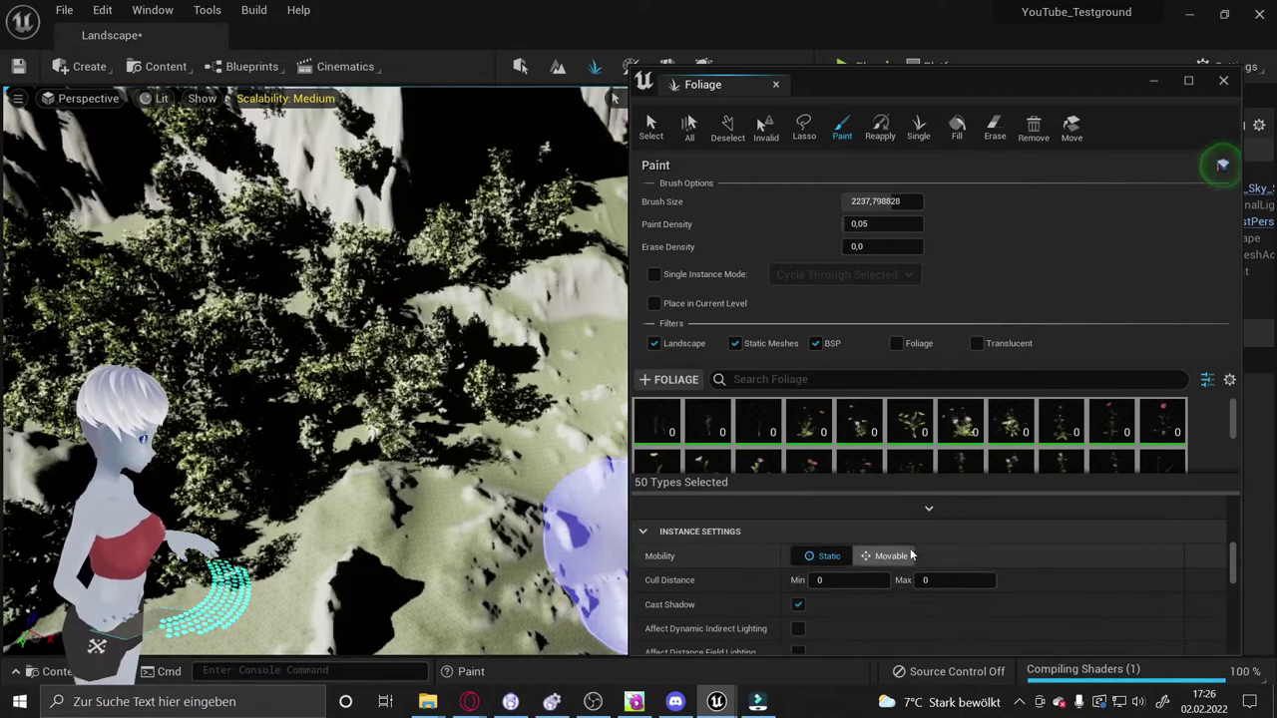
click(898, 555)
scroll(806, 599, down, 2)
scroll(806, 598, down, 1)
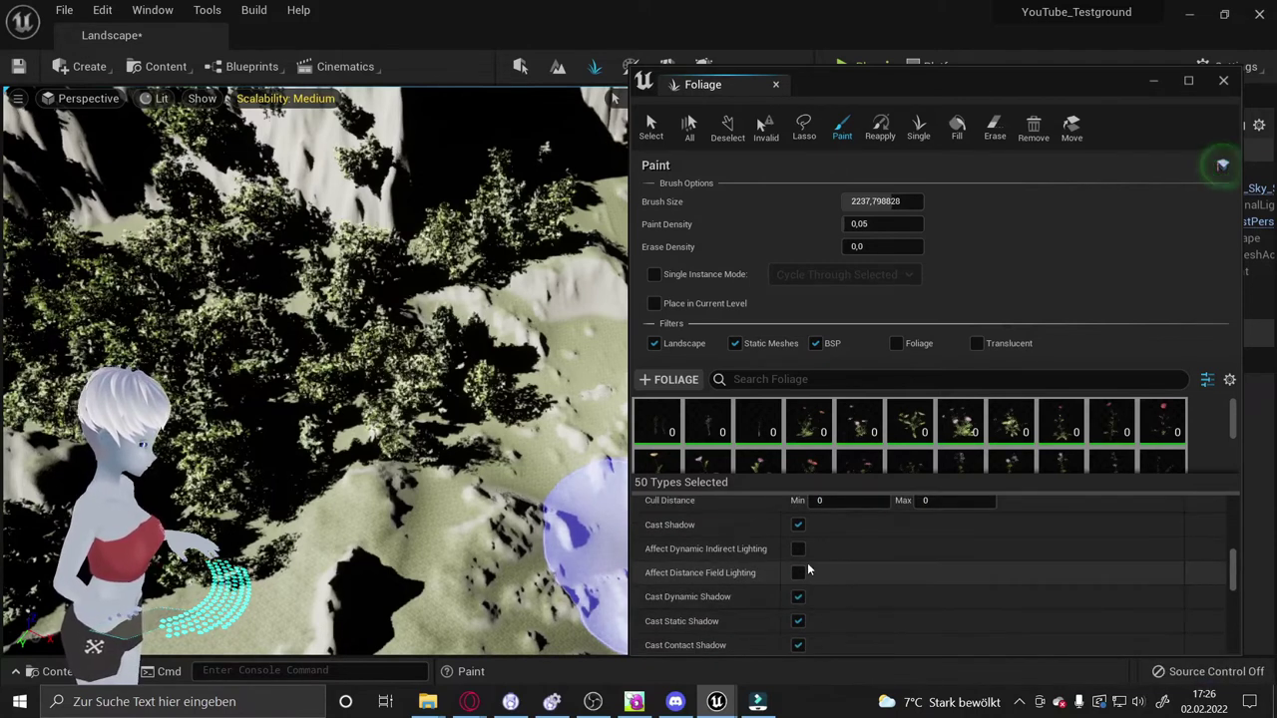
scroll(808, 571, down, 2)
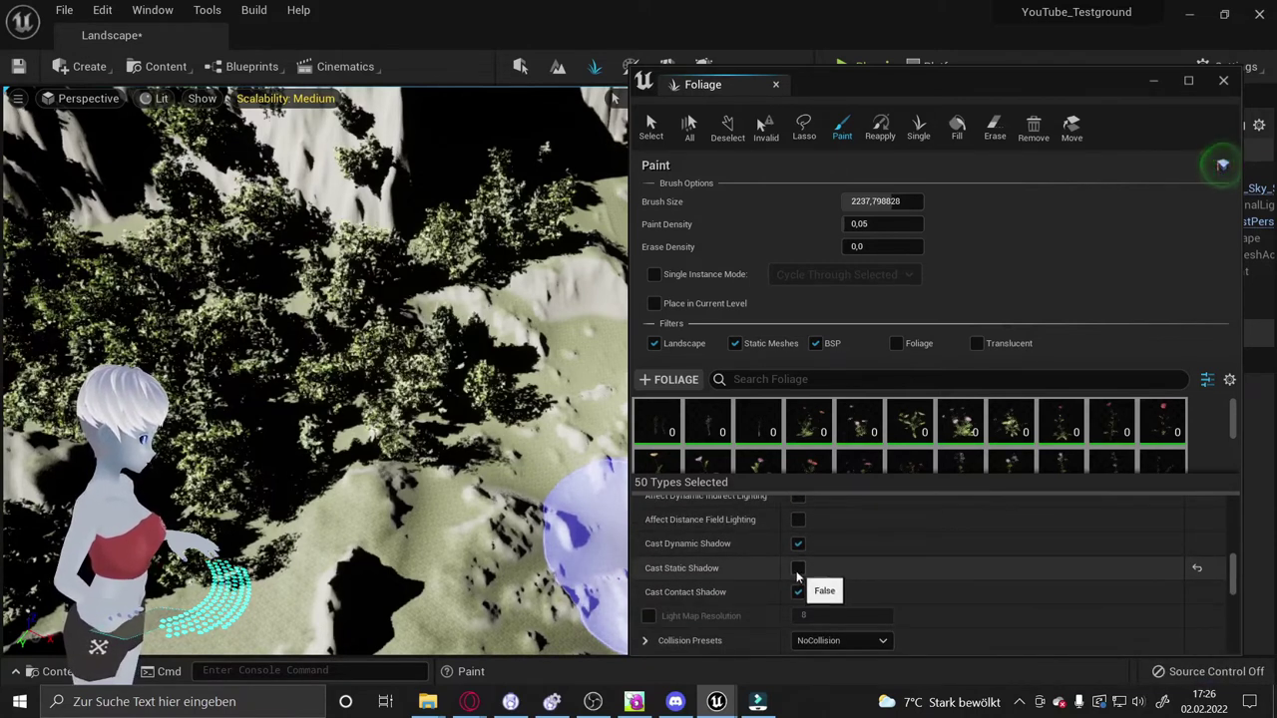
scroll(798, 576, down, 2)
scroll(760, 585, down, 2)
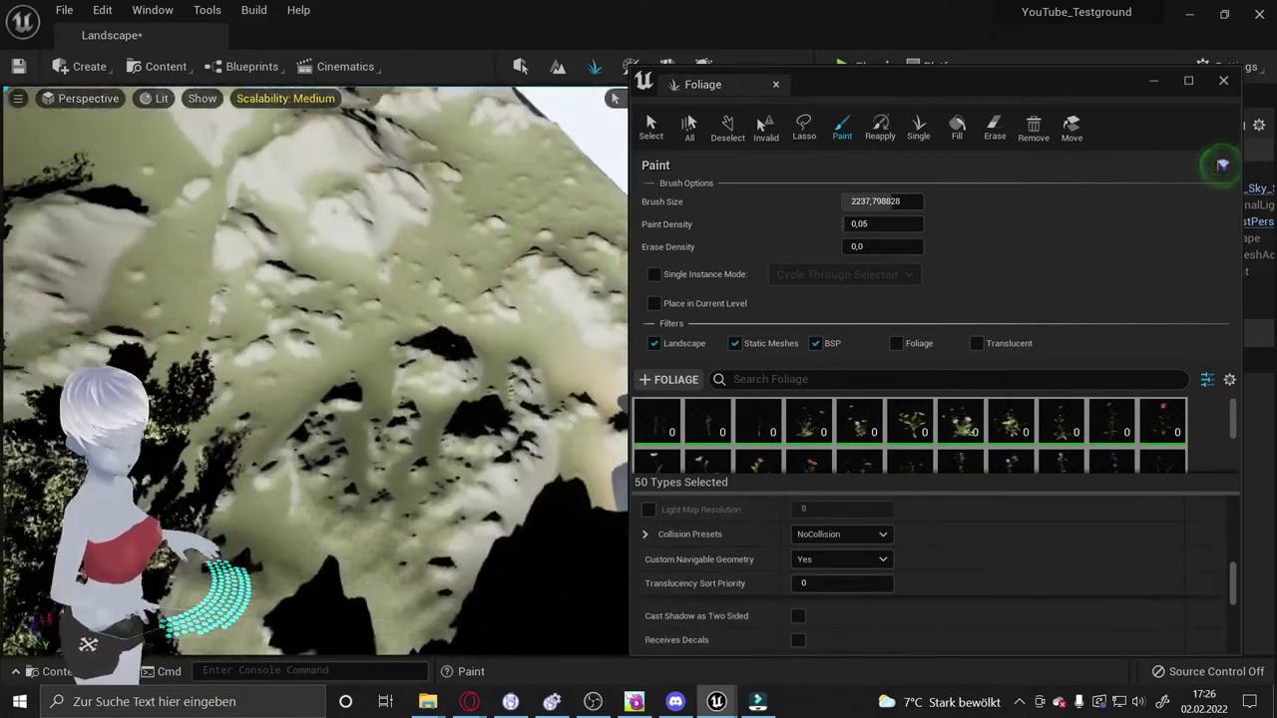
scroll(898, 589, up, 5)
scroll(926, 586, up, 3)
scroll(926, 586, up, 3)
scroll(928, 591, up, 1)
Paint mixed grass and plants on the slope below the trees
mouse_move(257, 399)
right_down()
mouse_move(229, 380)
mouse_move(240, 389)
mouse_move(332, 342)
right_up()
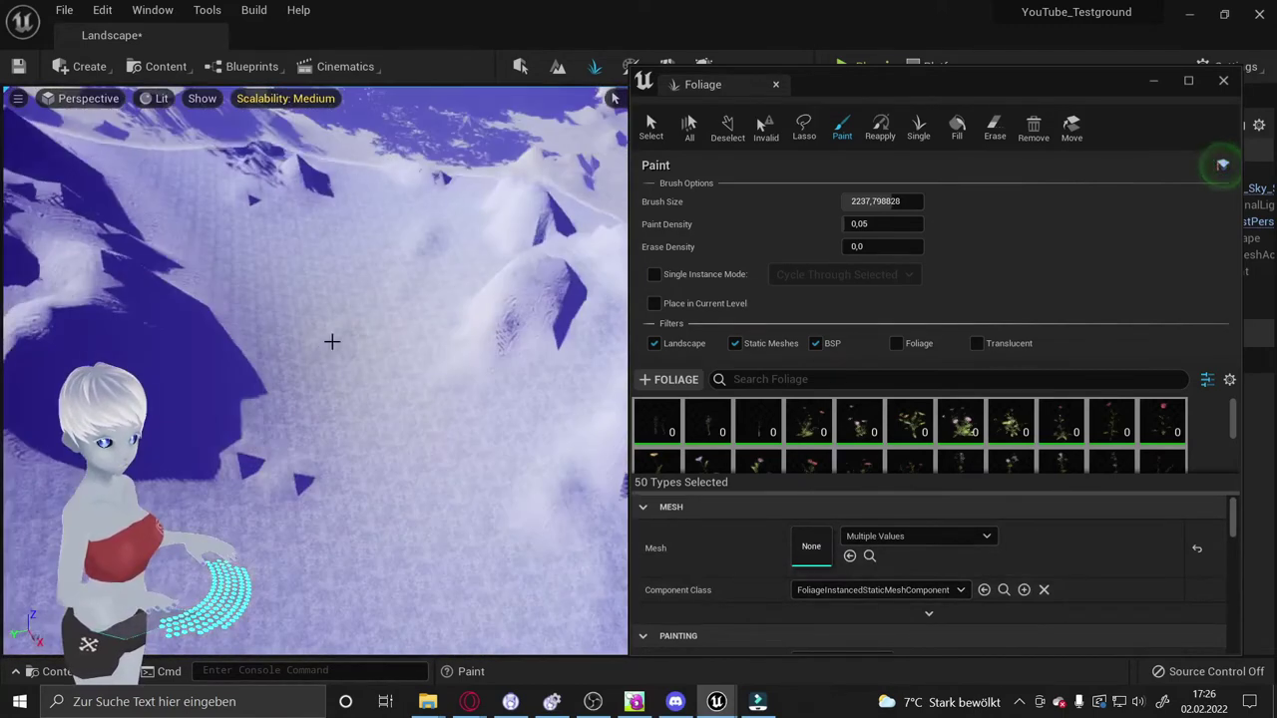
click(402, 407)
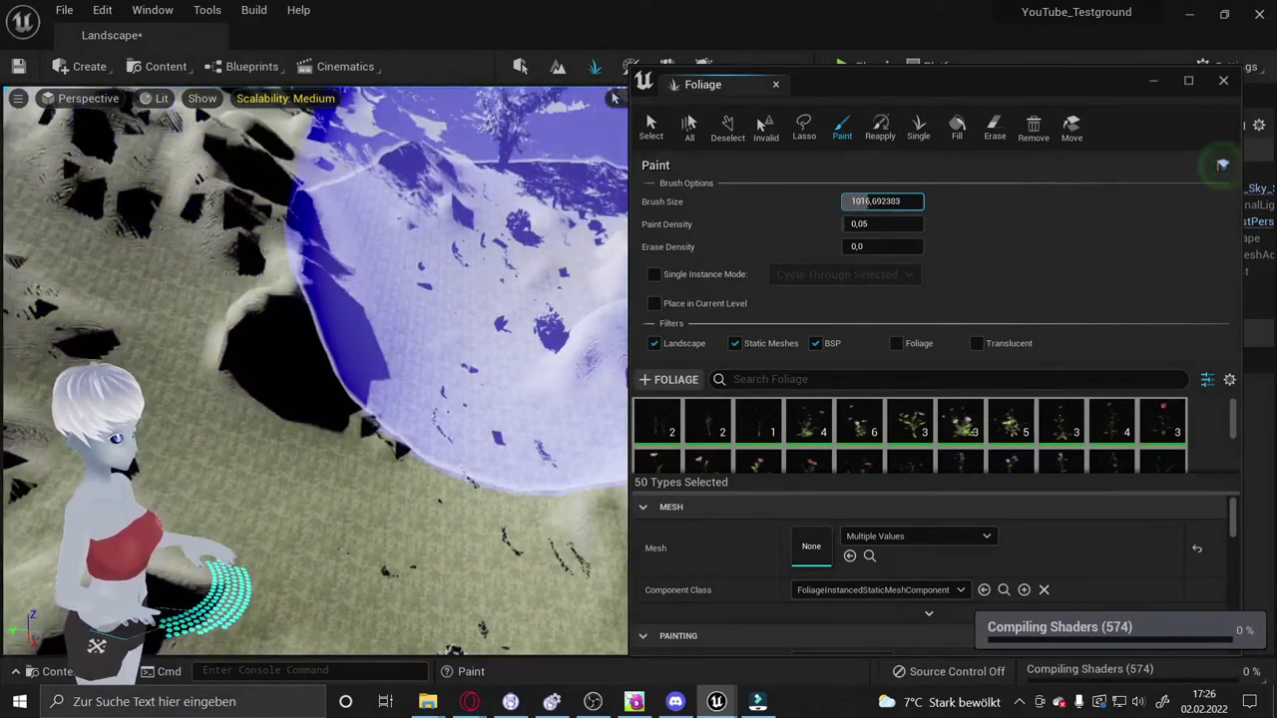
drag(501, 322, 470, 285)
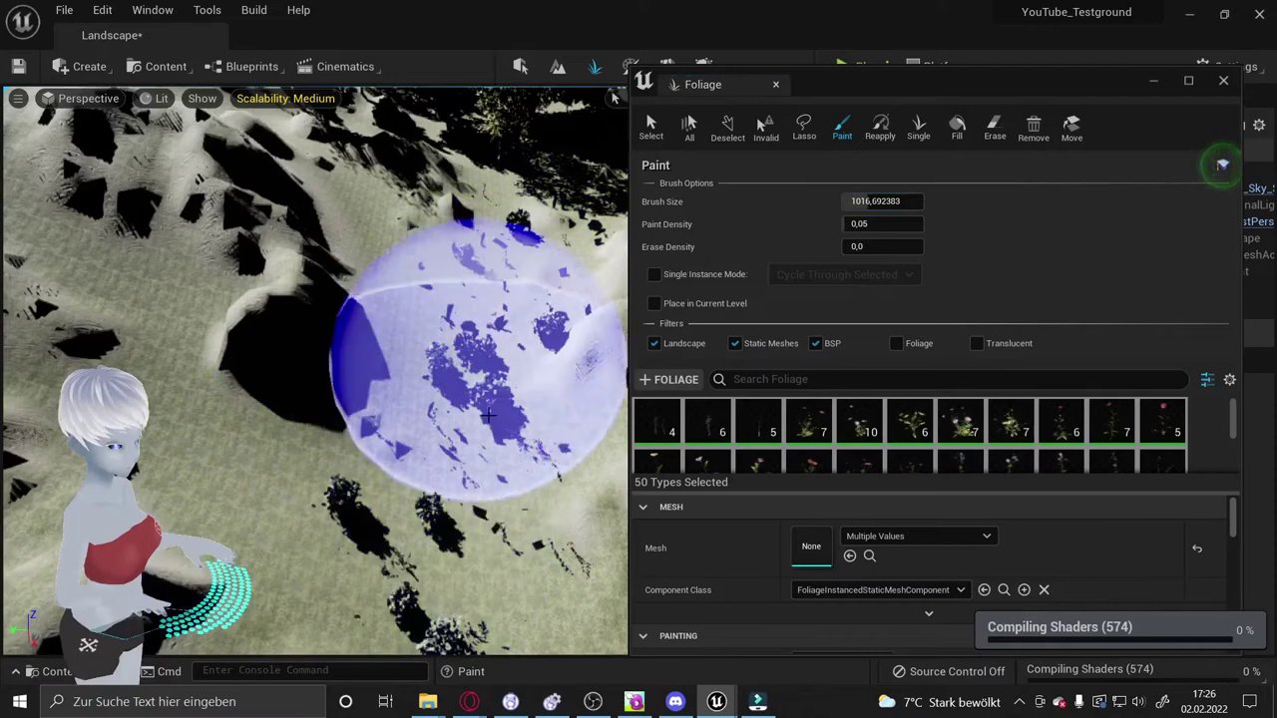
right_drag(470, 285, 519, 299)
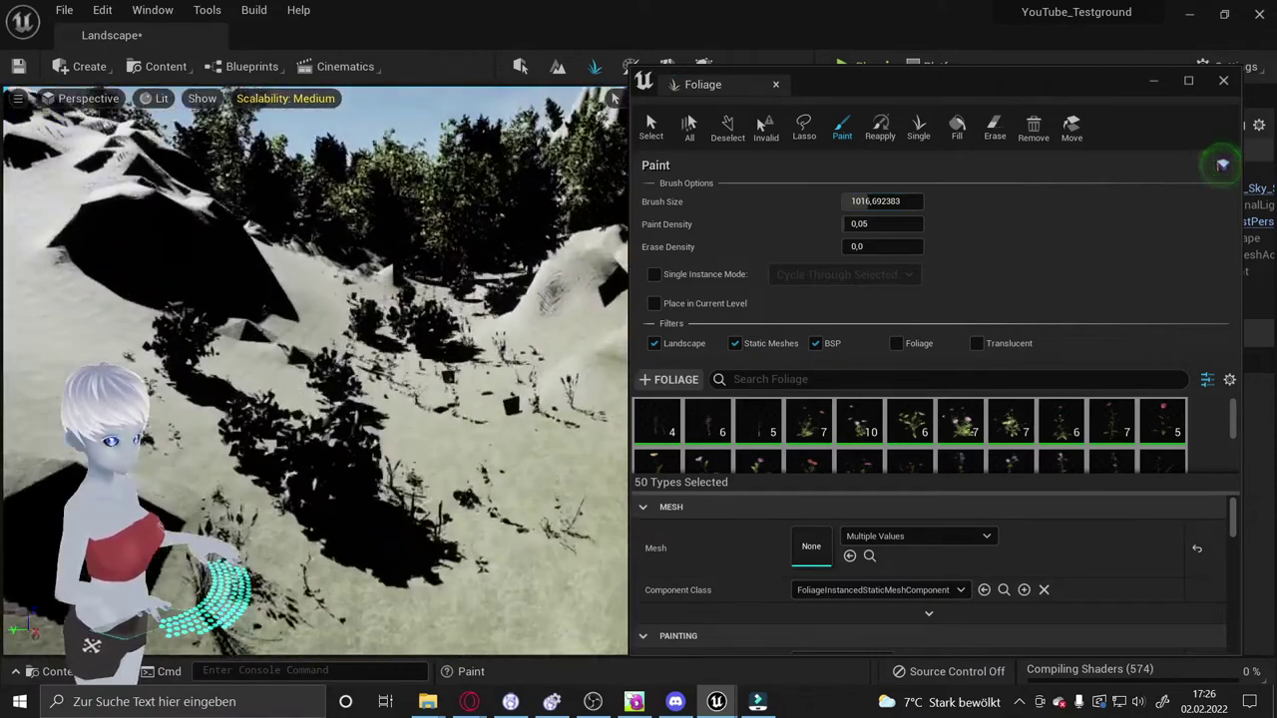
Browse the foliage palette to pick the next group of 11 types
scroll(926, 423, down, 1)
scroll(926, 423, down, 1)
scroll(925, 423, down, 1)
scroll(926, 423, down, 1)
scroll(919, 448, up, 1)
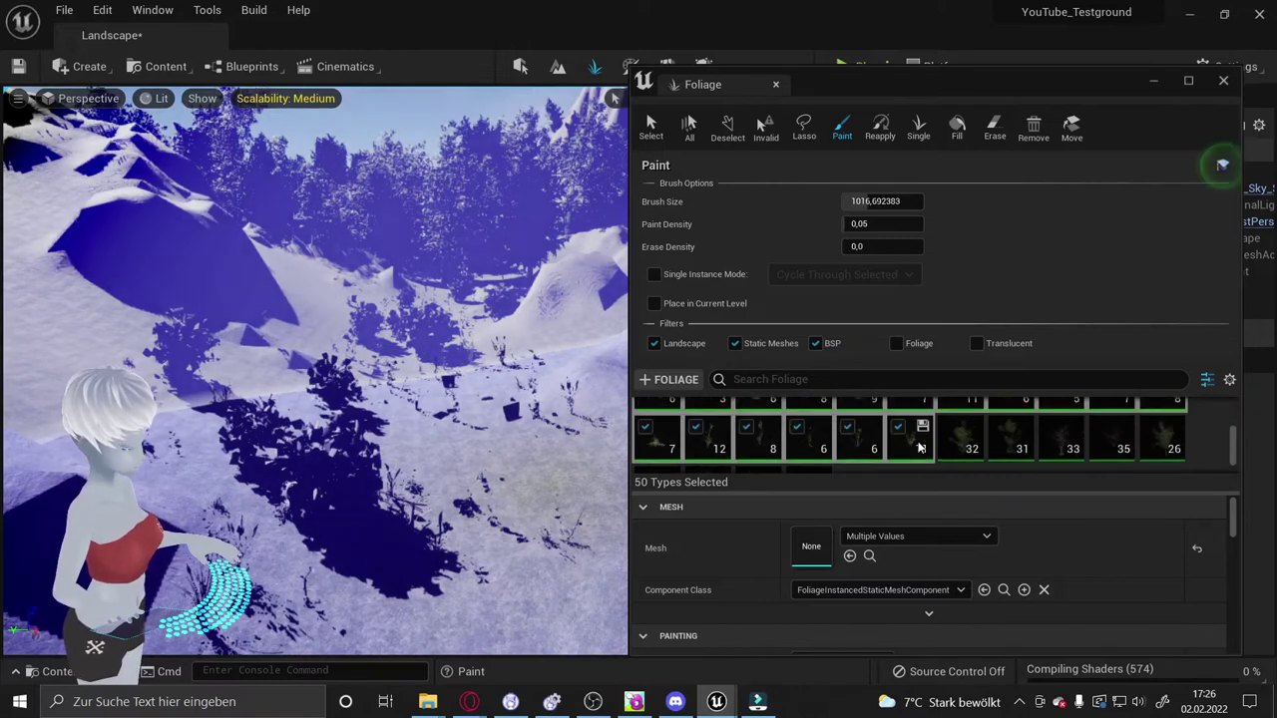
scroll(919, 448, up, 1)
right_drag(200, 456, 259, 469)
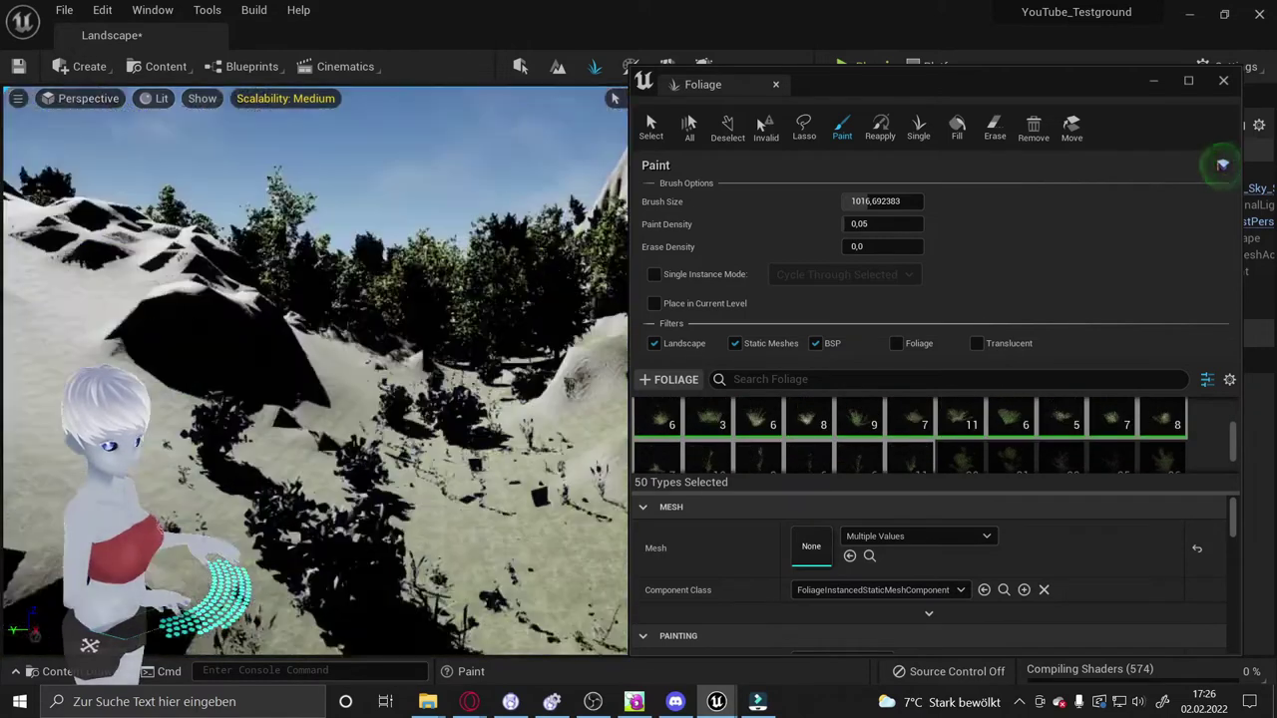
scroll(786, 455, down, 1)
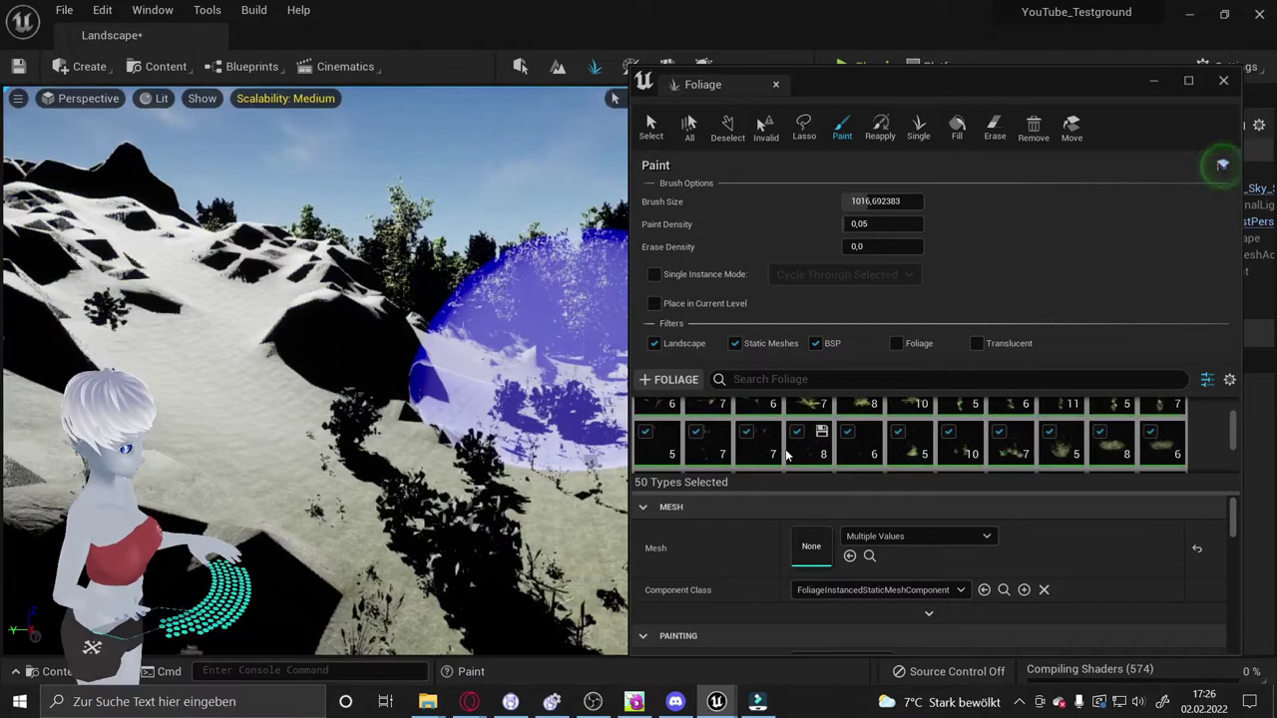
scroll(785, 455, up, 1)
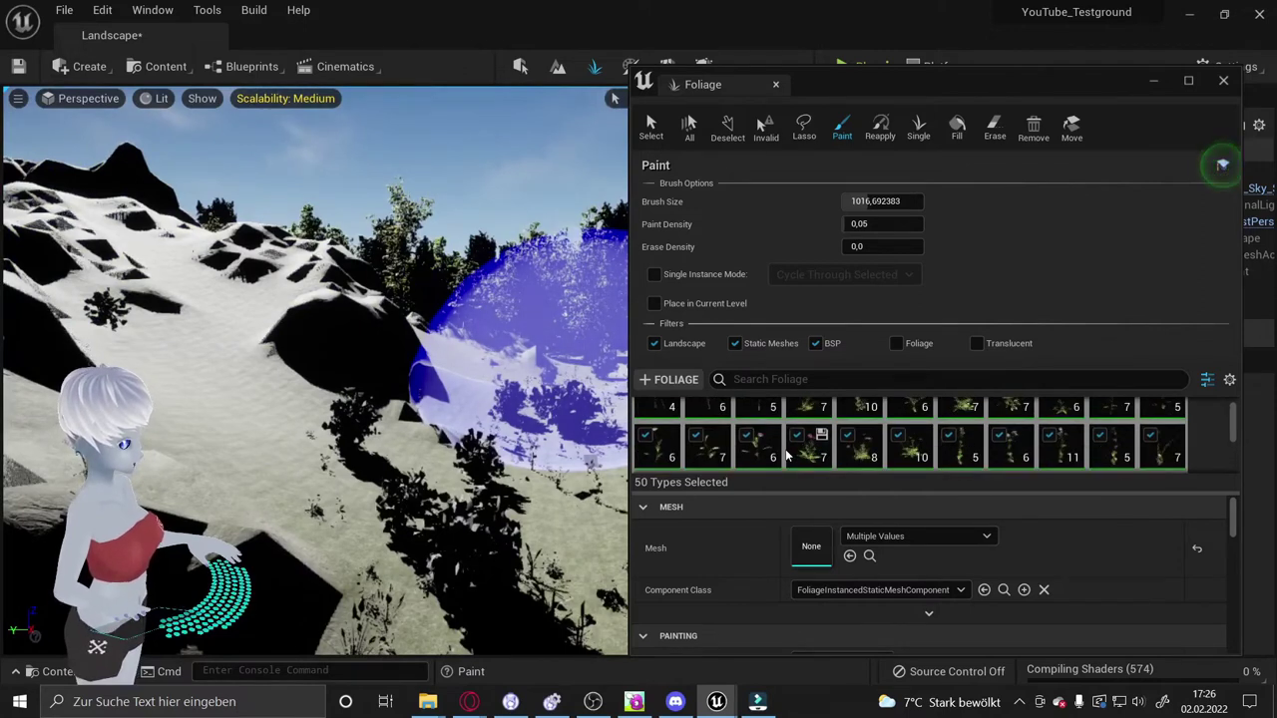
scroll(715, 449, up, 1)
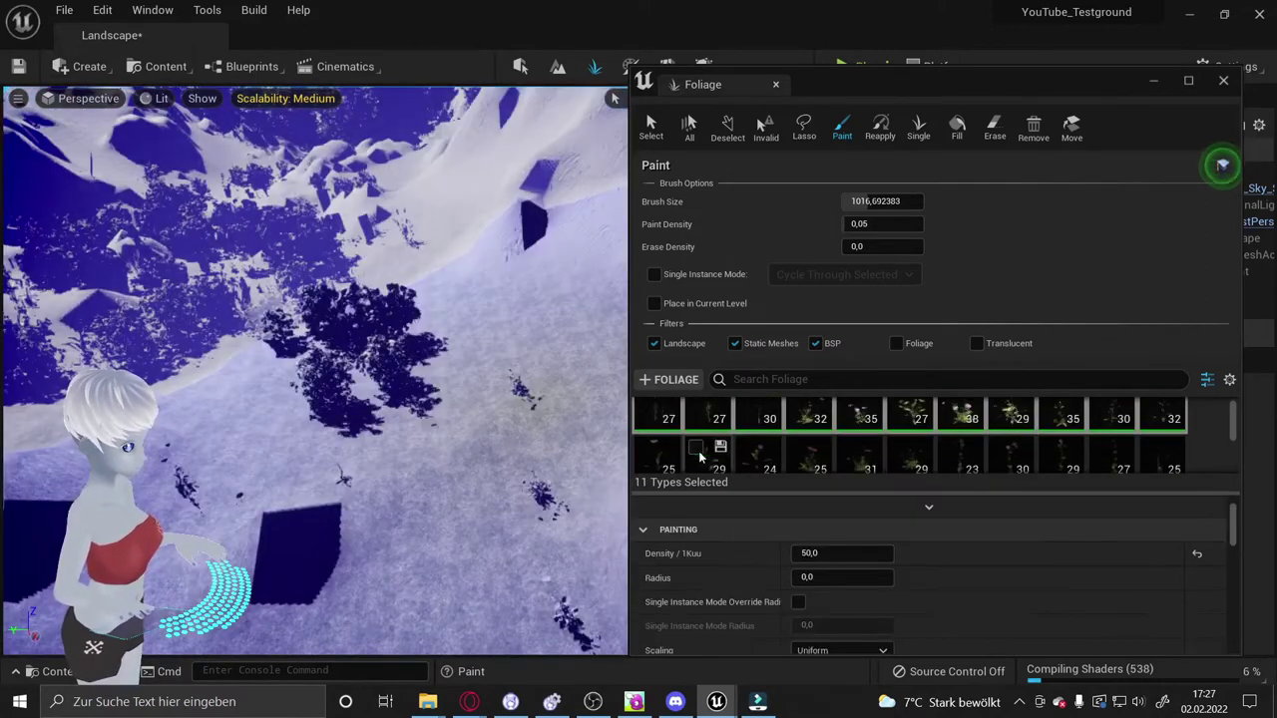
Place one Bush00 and one Bush01 bush on the ground with the Single tool
click(653, 419)
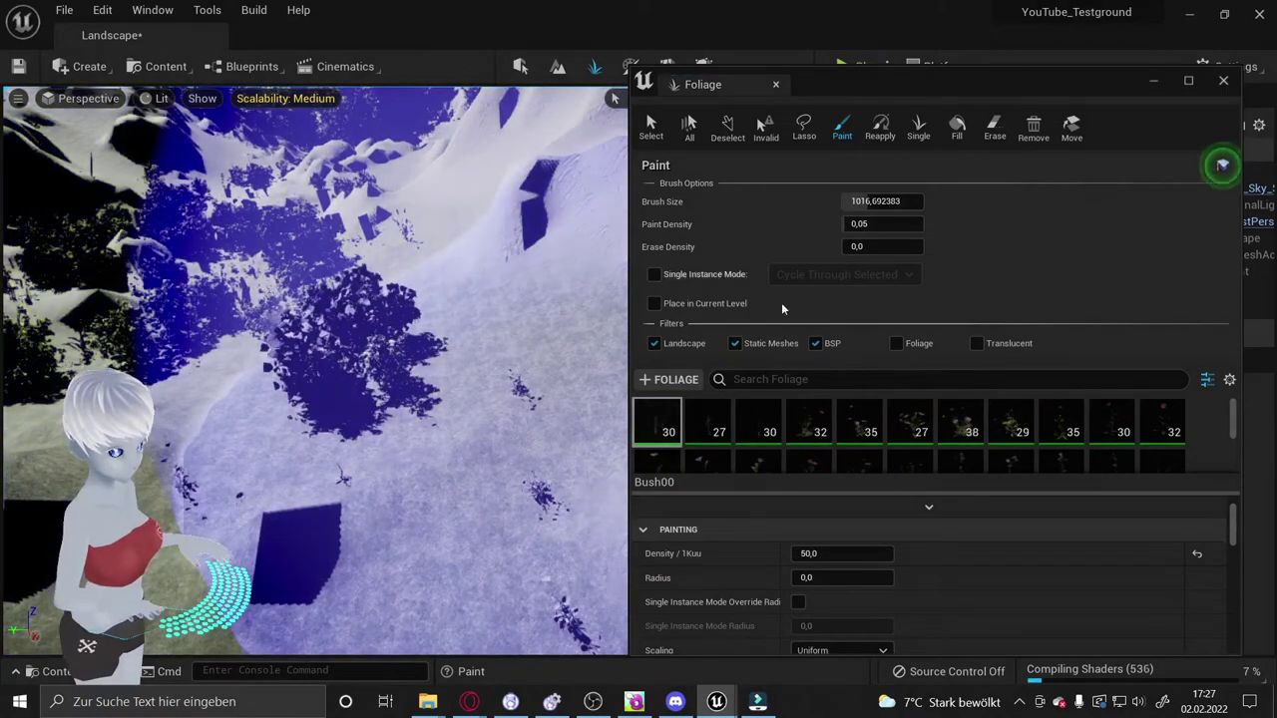
click(918, 126)
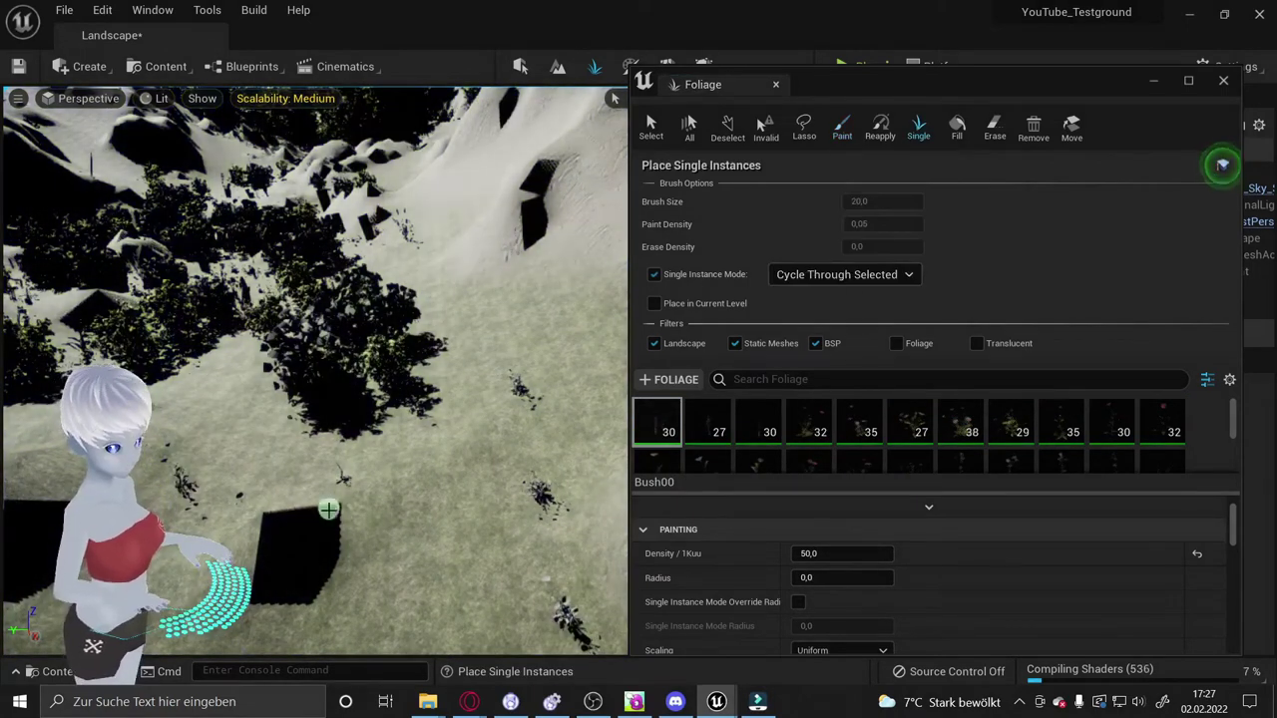
click(328, 510)
click(708, 419)
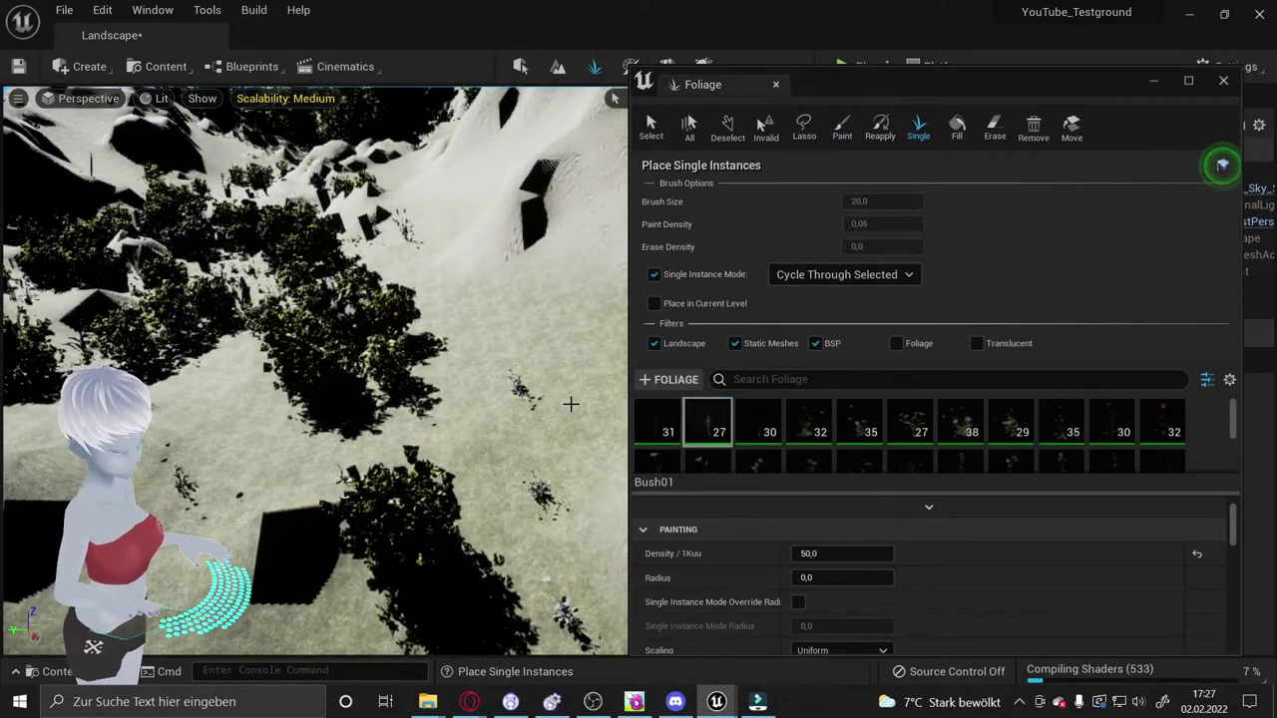
click(558, 446)
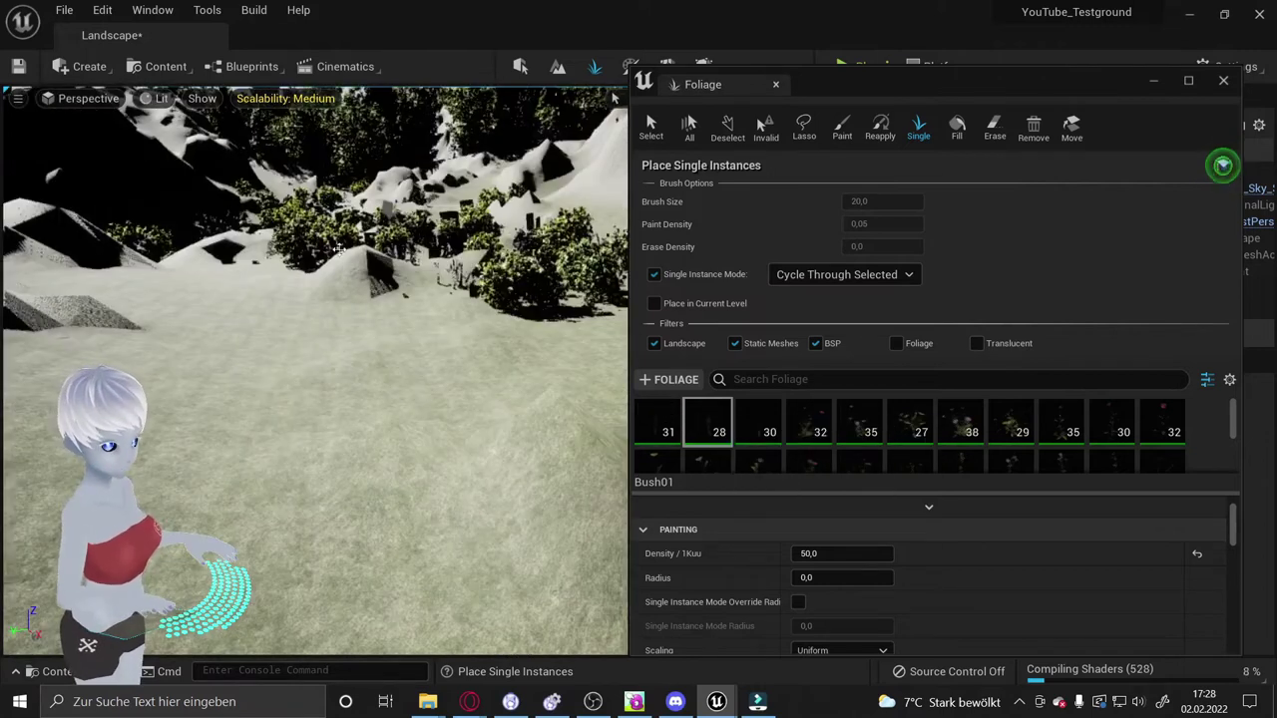
Select the field poppy type and switch back to Paint mode
right_drag(338, 247, 327, 296)
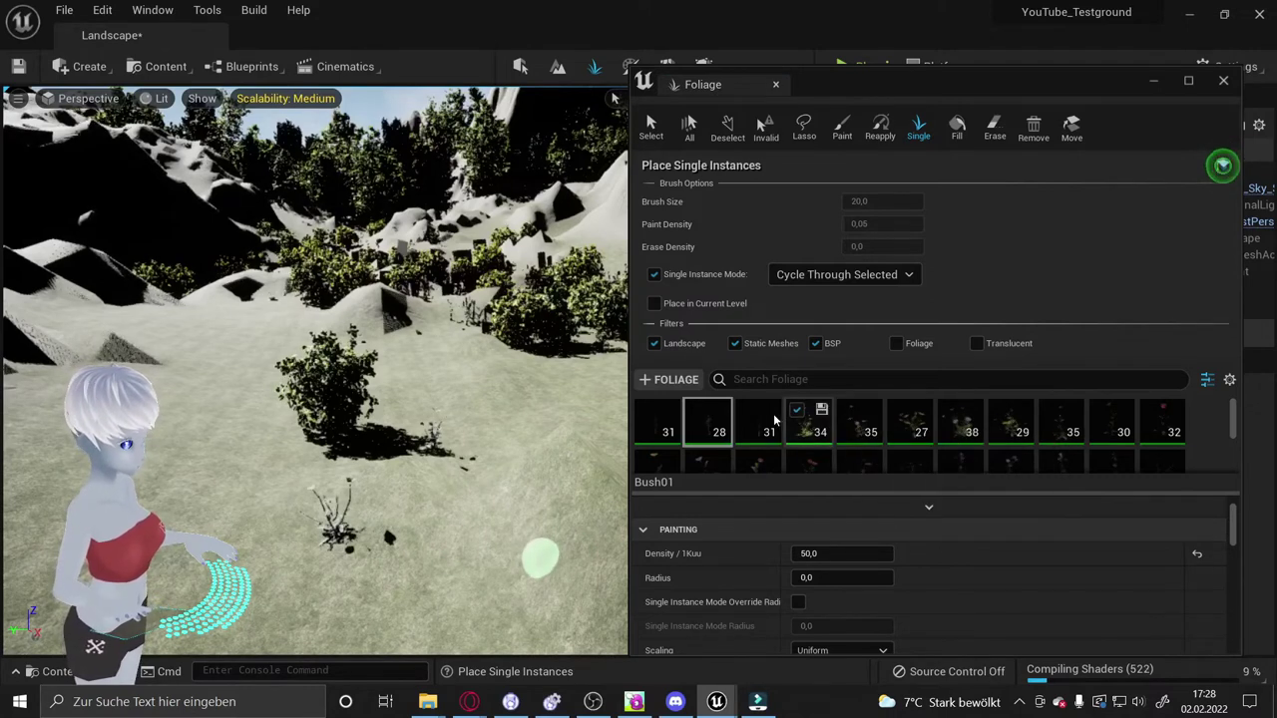
click(810, 424)
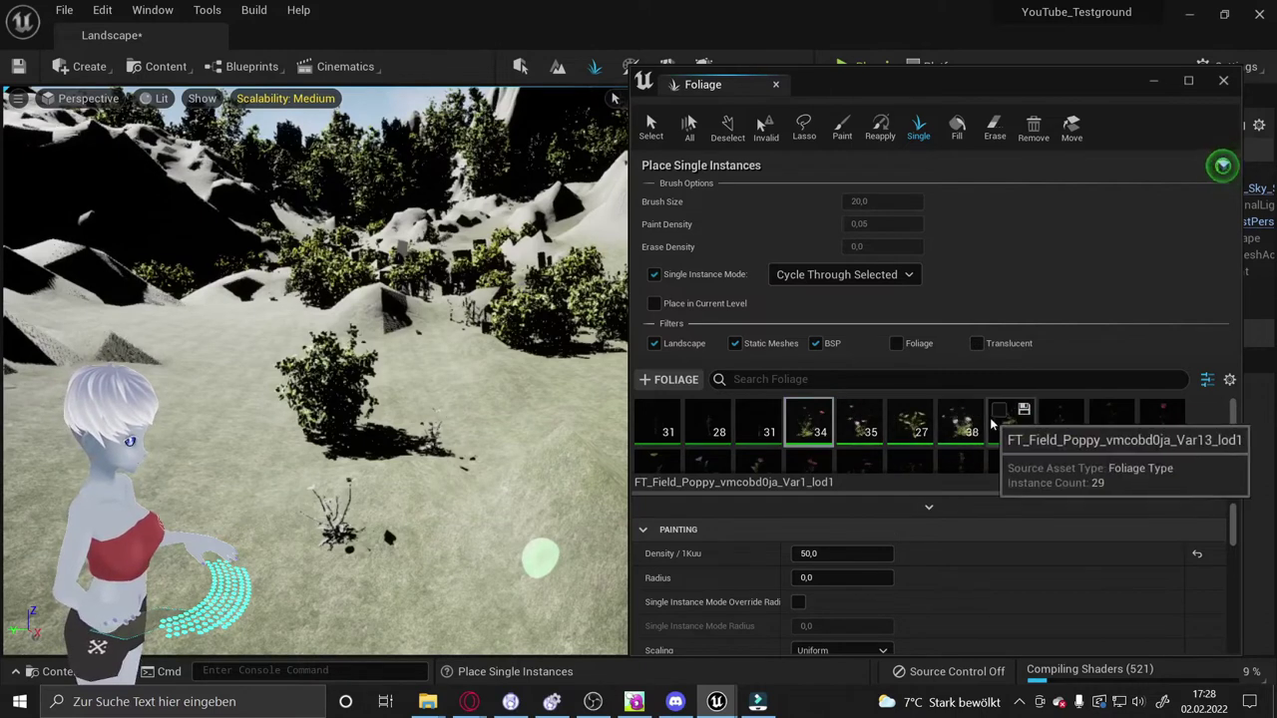
click(859, 139)
Select six grass and flower types and paint a first patch on the slope
scroll(1053, 429, down, 2)
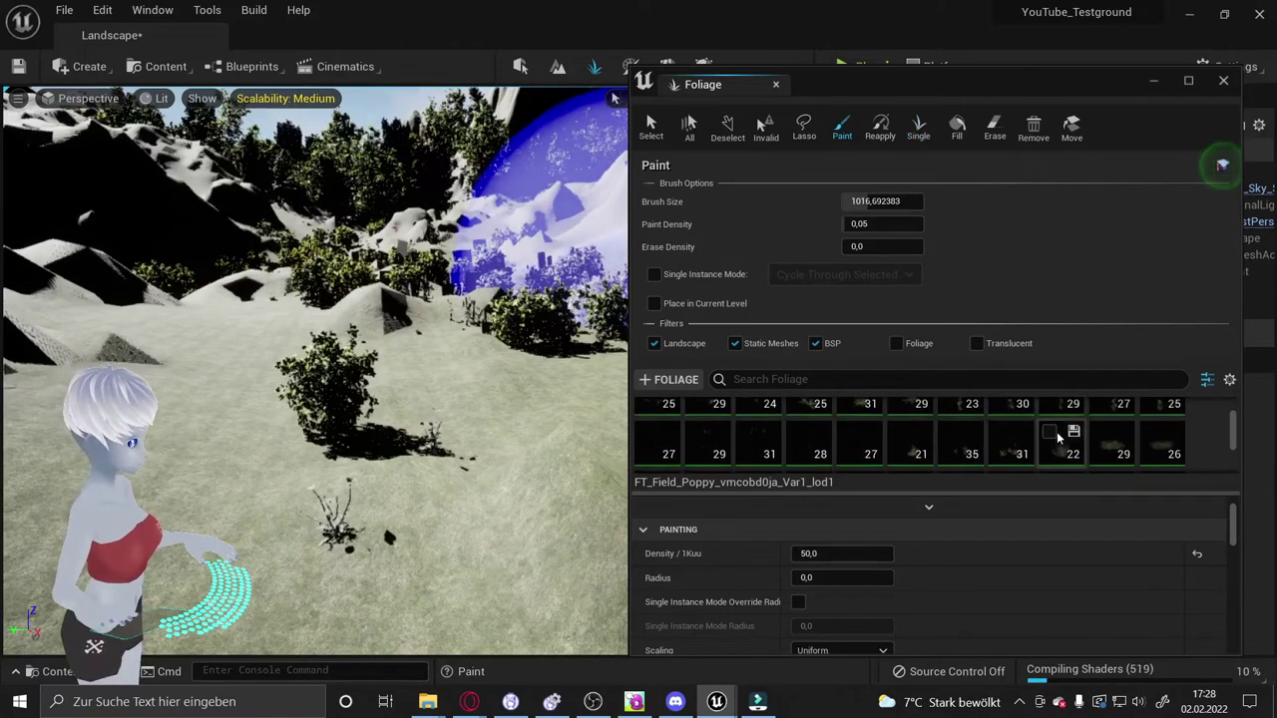
ctrl+click(1123, 419)
scroll(918, 427, down, 2)
ctrl+click(788, 429)
ctrl+click(751, 413)
ctrl+click(718, 419)
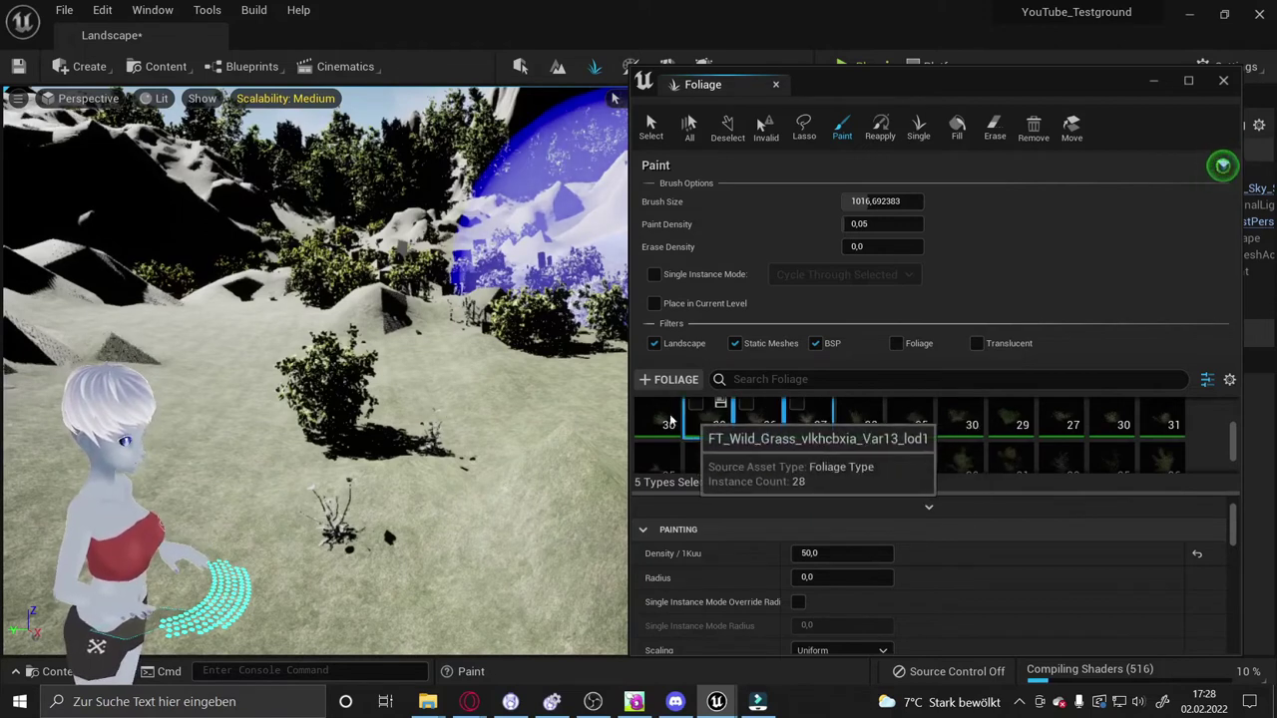
ctrl+click(669, 420)
drag(374, 463, 383, 522)
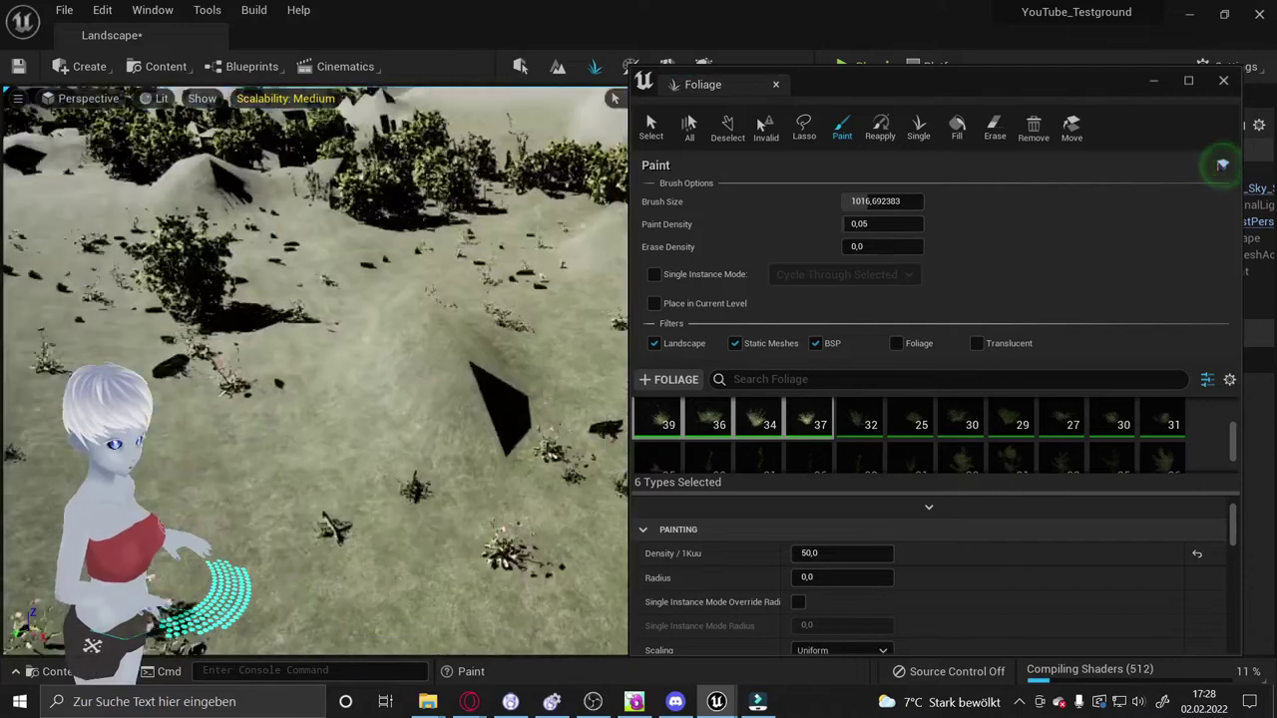
Paint grass across the rocky slope, raising Paint Density to about 0.57 and brush size to 248
right_drag(419, 430, 429, 419)
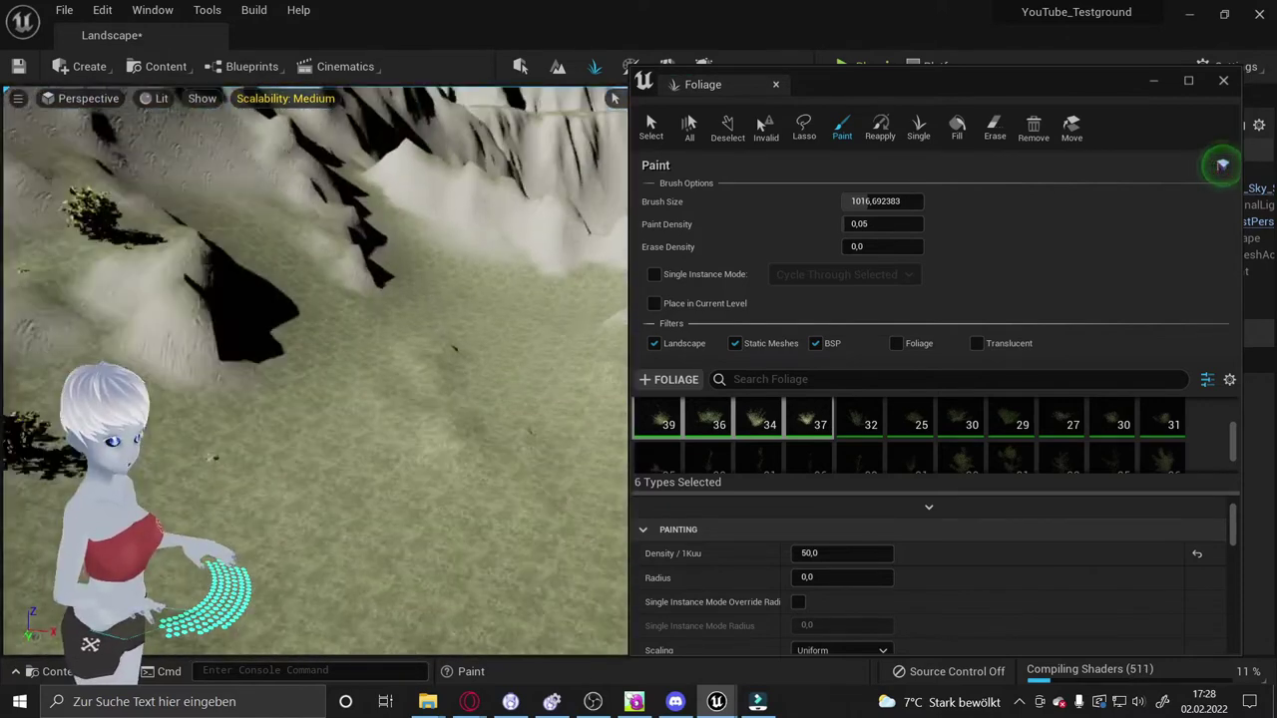
right_drag(429, 419, 509, 376)
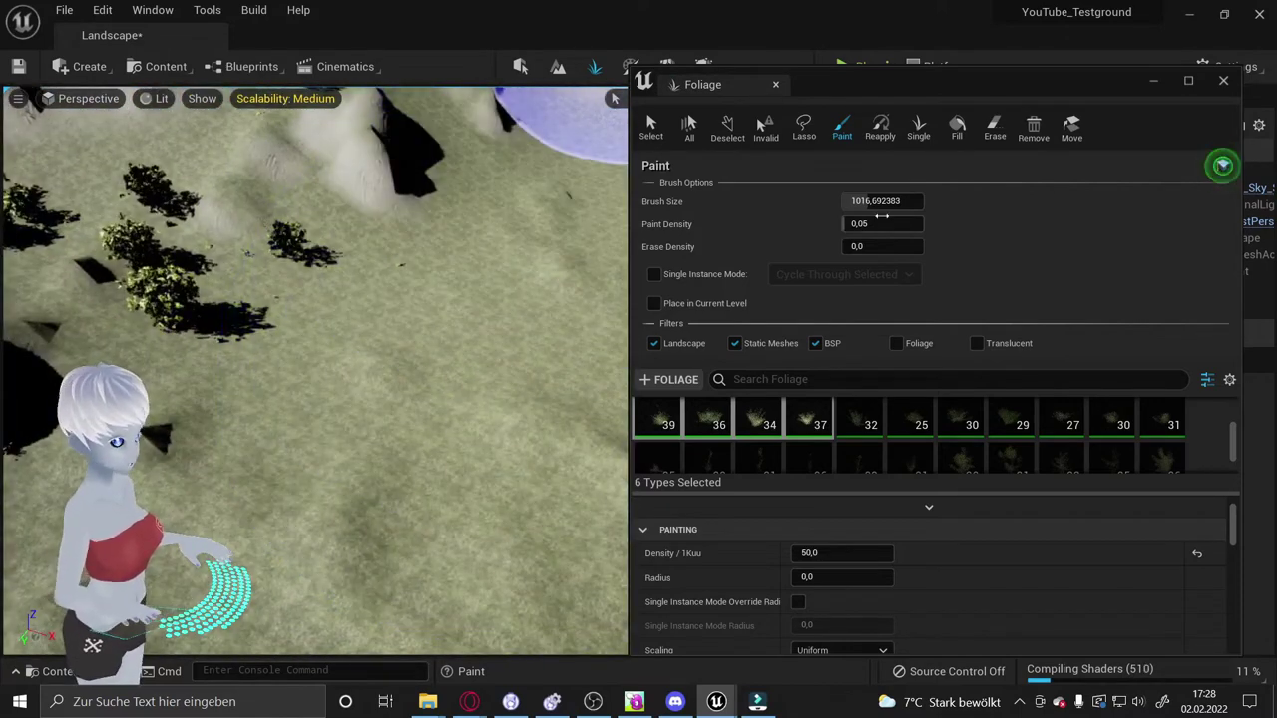
drag(882, 216, 894, 224)
drag(356, 422, 527, 407)
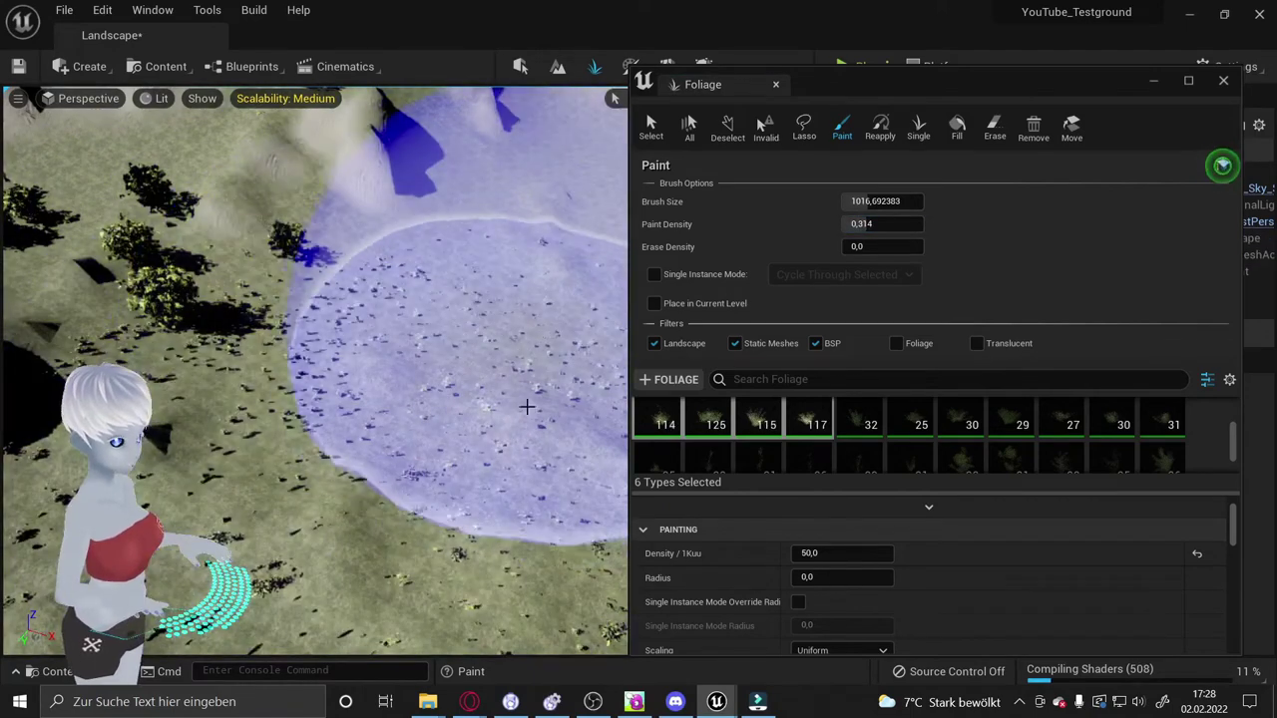
right_drag(526, 407, 539, 399)
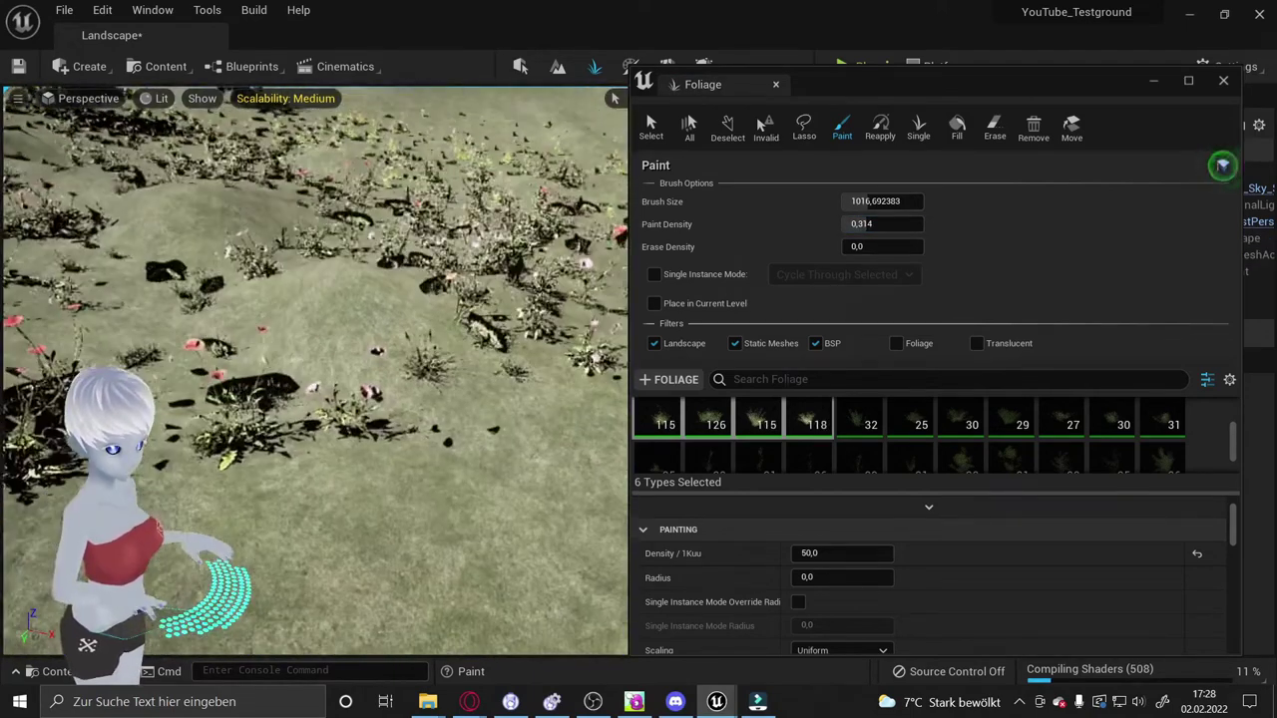
mouse_move(864, 223)
mouse_down()
mouse_move(882, 223)
mouse_move(828, 201)
mouse_up()
mouse_move(299, 229)
mouse_down()
mouse_move(299, 313)
mouse_move(448, 315)
mouse_up()
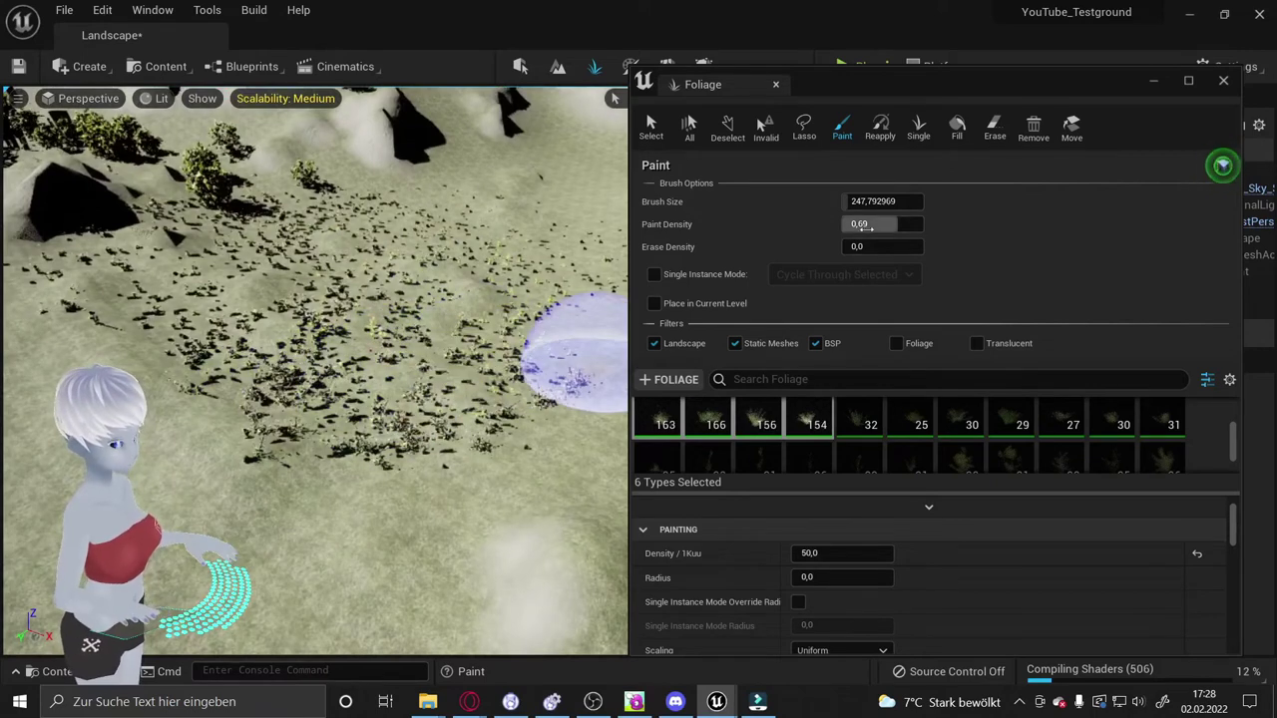
Raise Paint Density to 1.0 and set Density/1Kuu to 500
click(812, 553)
text(200)
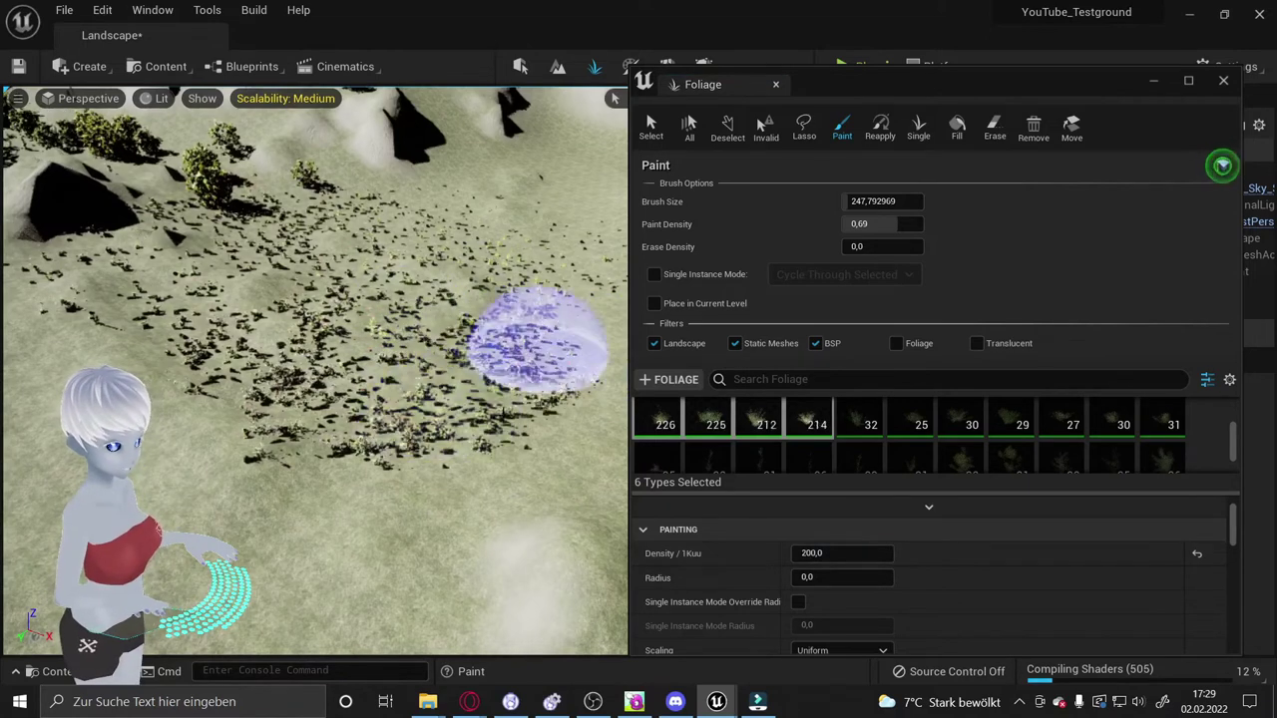
drag(229, 344, 264, 289)
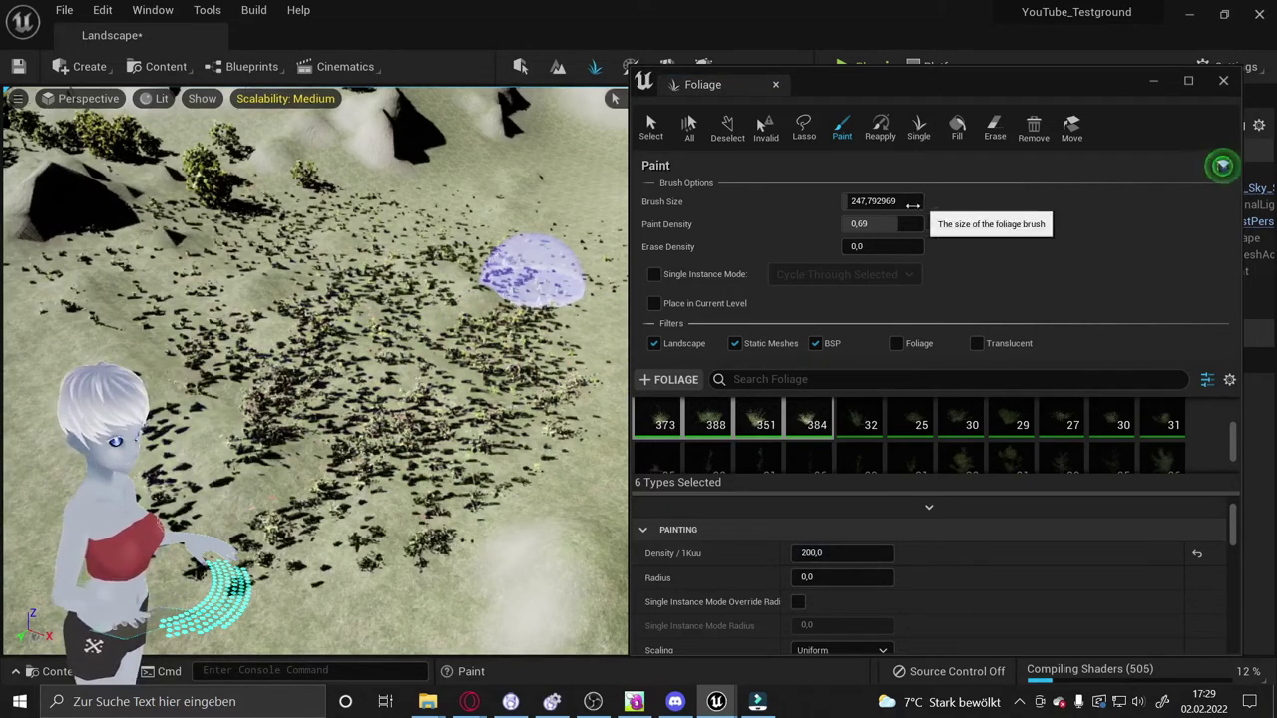
drag(900, 224, 958, 223)
drag(451, 310, 242, 290)
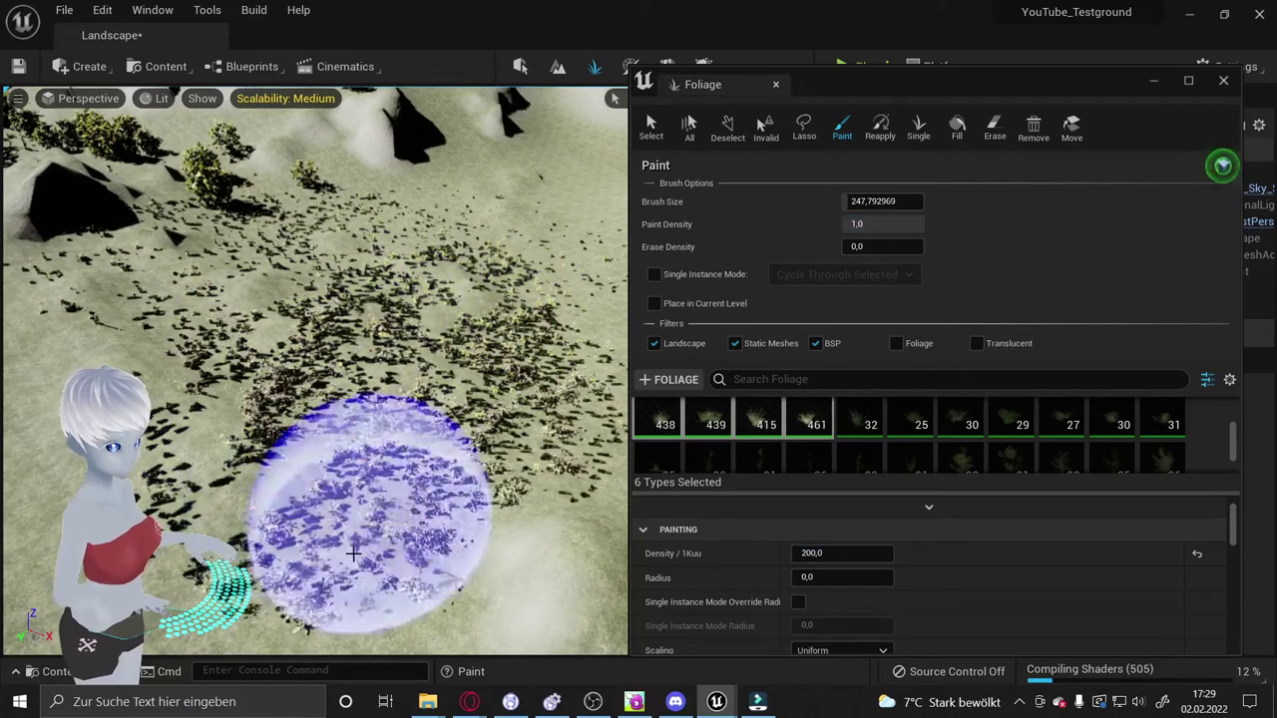
click(894, 555)
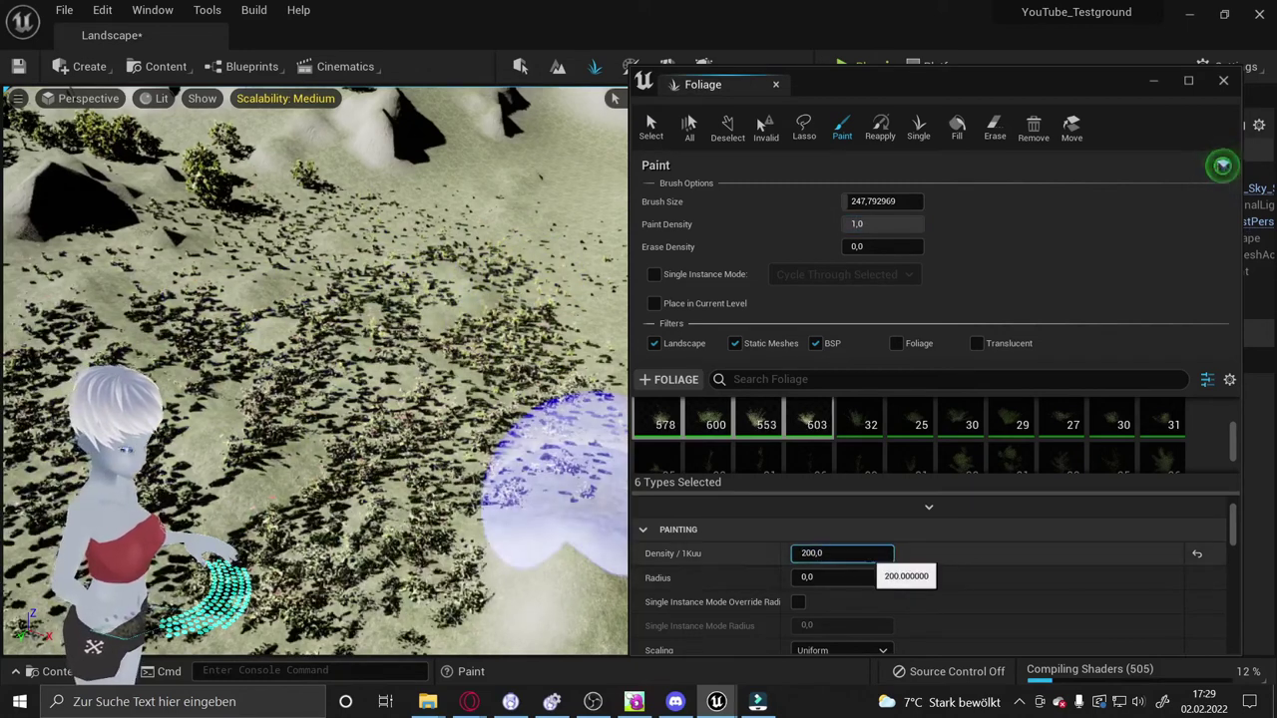
text(85)
key(BackSpace)
key(BackSpace)
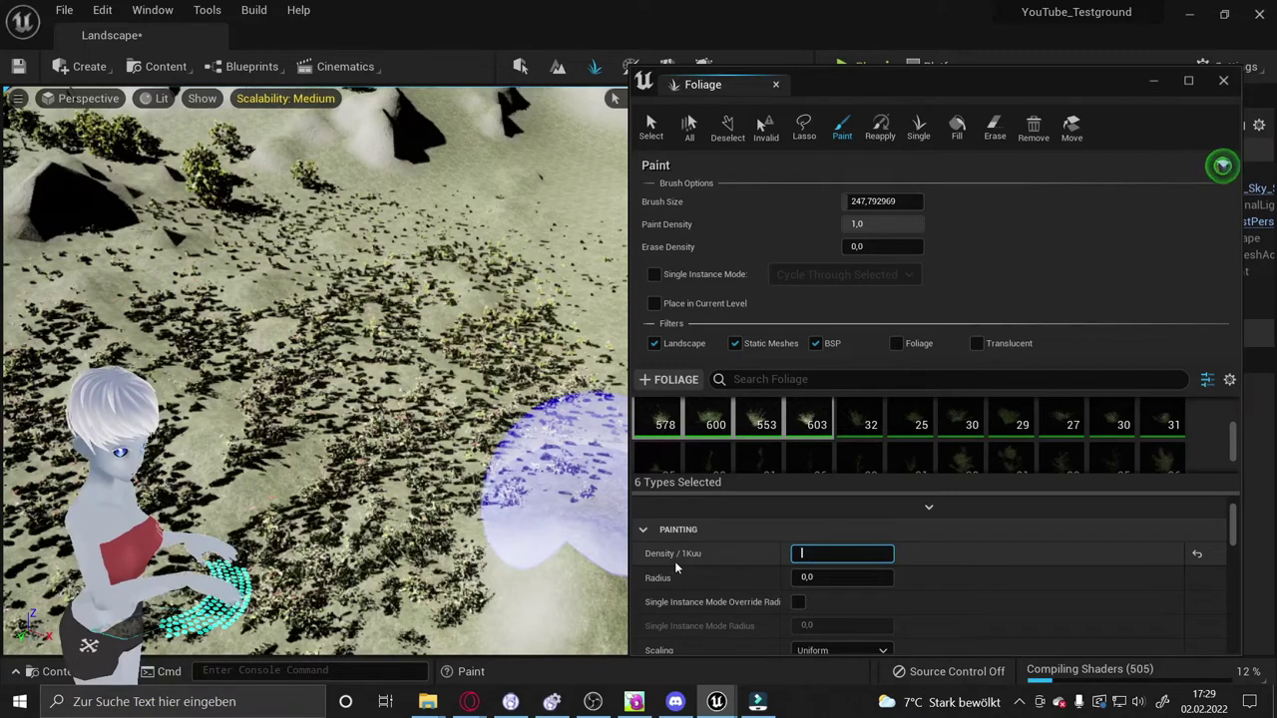
text(5000)
key(BackSpace)
Paint dense grass and poppies across the field and slopes, reaching about 1.8K instances per type
drag(542, 470, 556, 404)
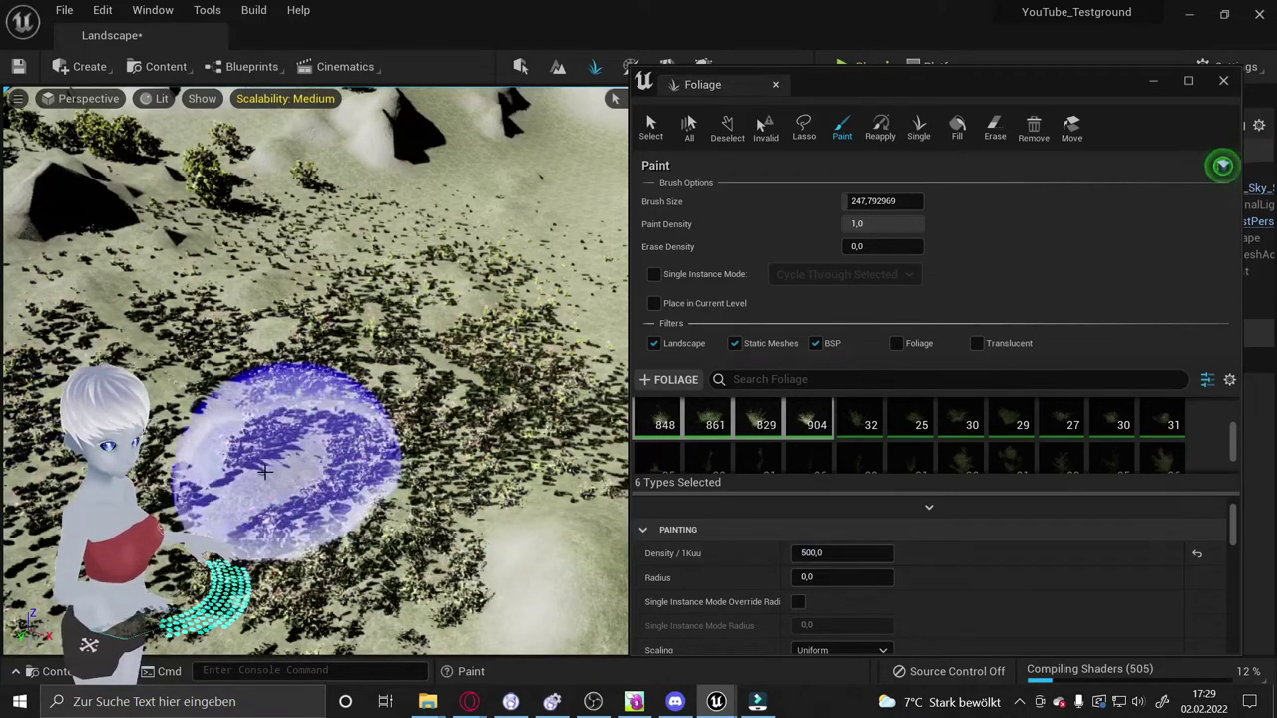
right_drag(573, 299, 469, 299)
drag(469, 229, 499, 228)
right_drag(499, 227, 499, 330)
drag(489, 399, 539, 399)
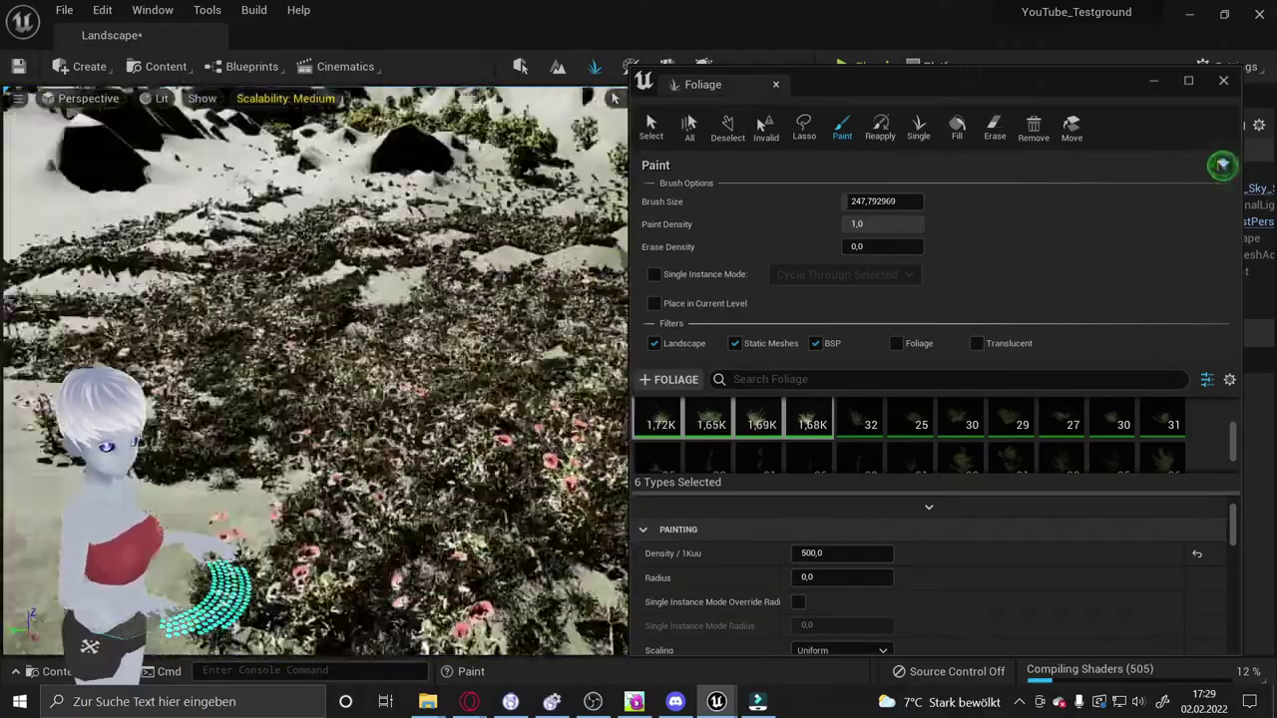
right_drag(446, 250, 446, 249)
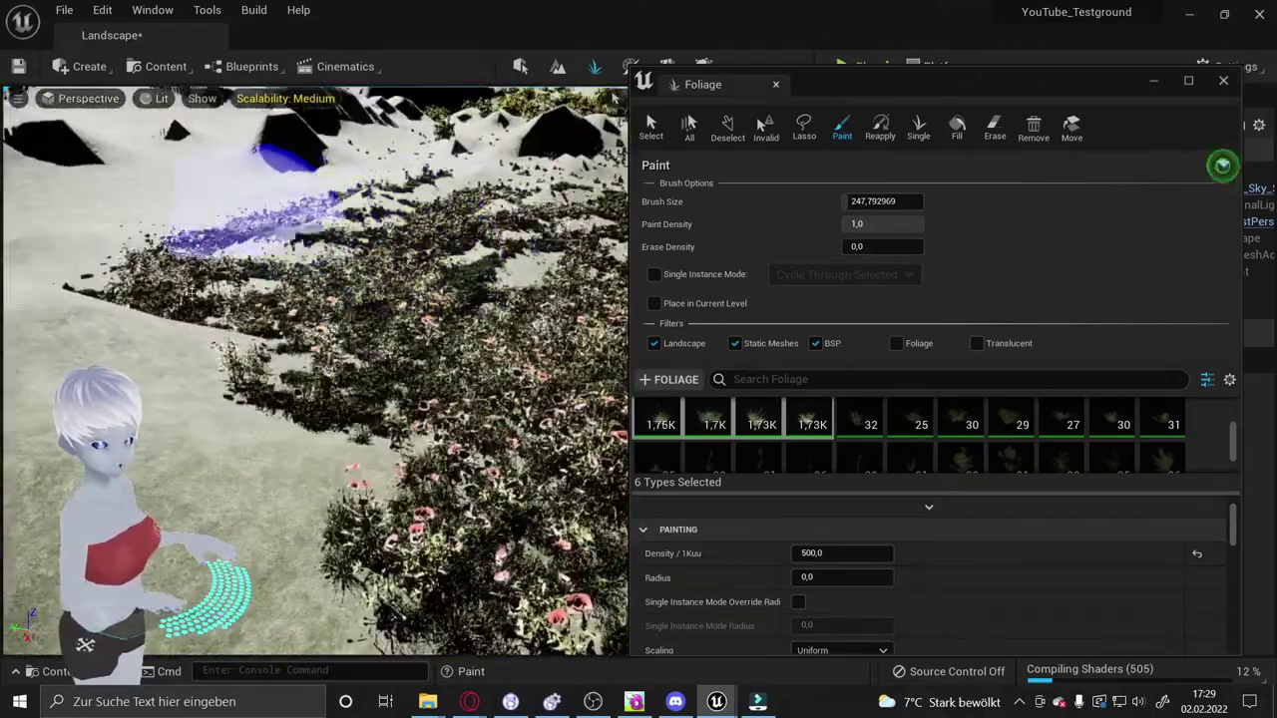
drag(262, 436, 279, 436)
right_drag(262, 436, 262, 329)
mouse_move(314, 369)
right_down()
mouse_move(279, 370)
mouse_move(314, 449)
right_up()
right_drag(314, 369, 314, 399)
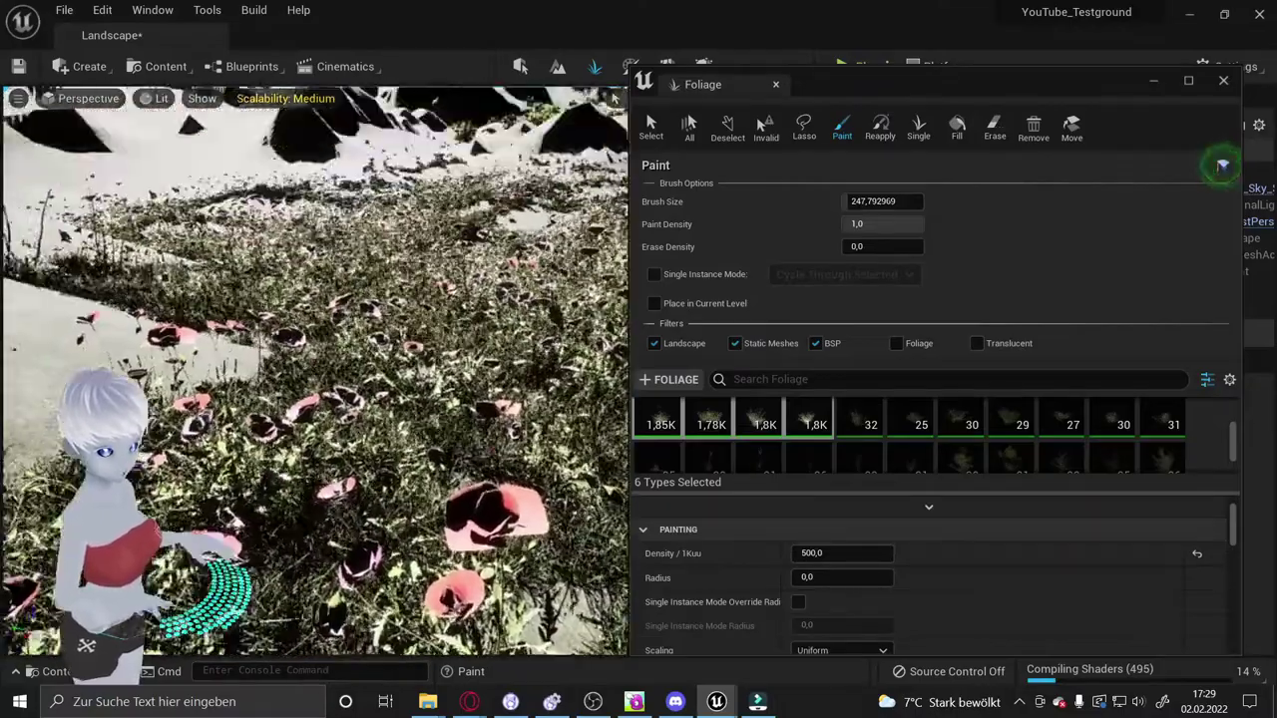
right_drag(236, 103, 240, 60)
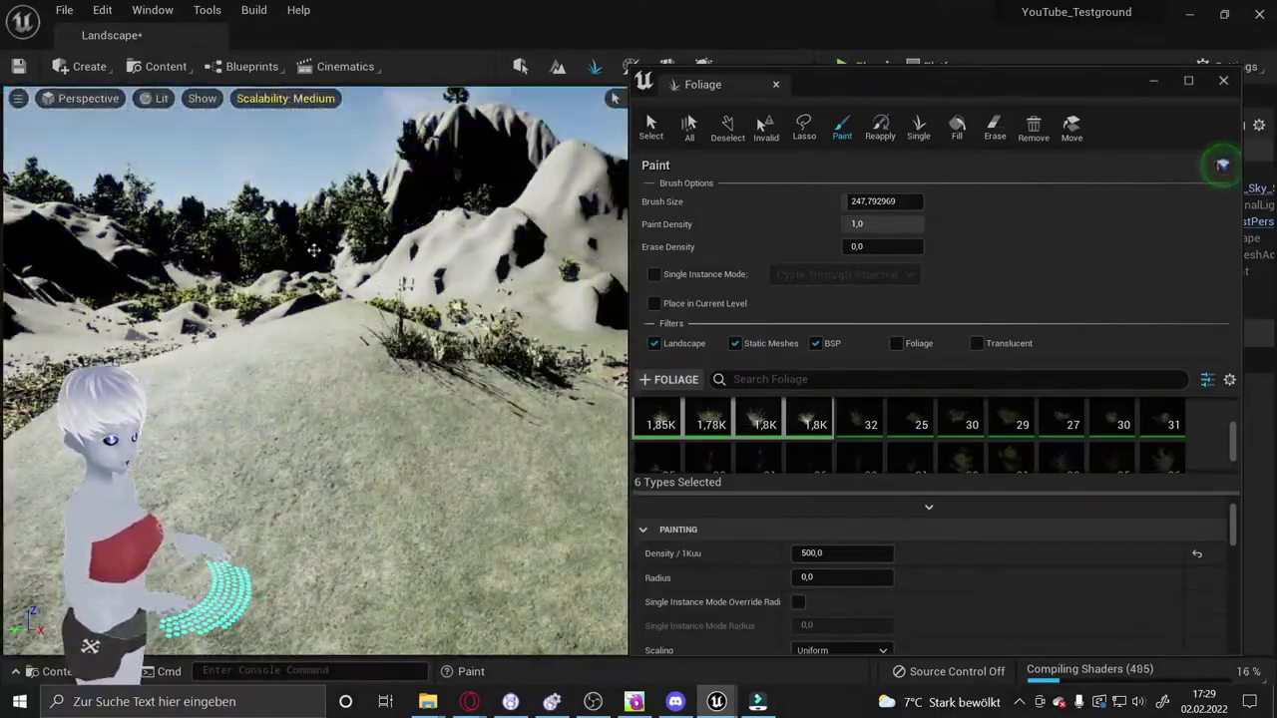
mouse_move(313, 249)
right_down()
mouse_move(315, 340)
mouse_move(322, 327)
right_up()
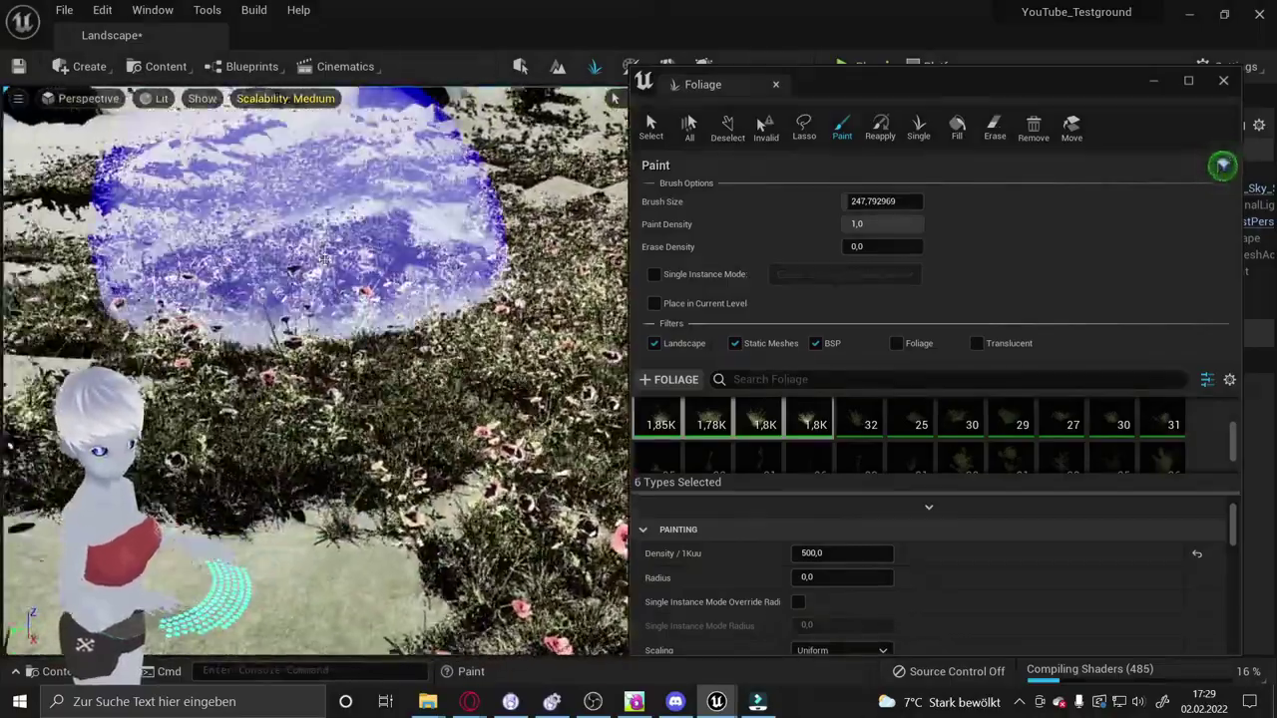
Preview the viewport at Cinematic quality and move the Foliage window to uncover the World Outliner
click(299, 99)
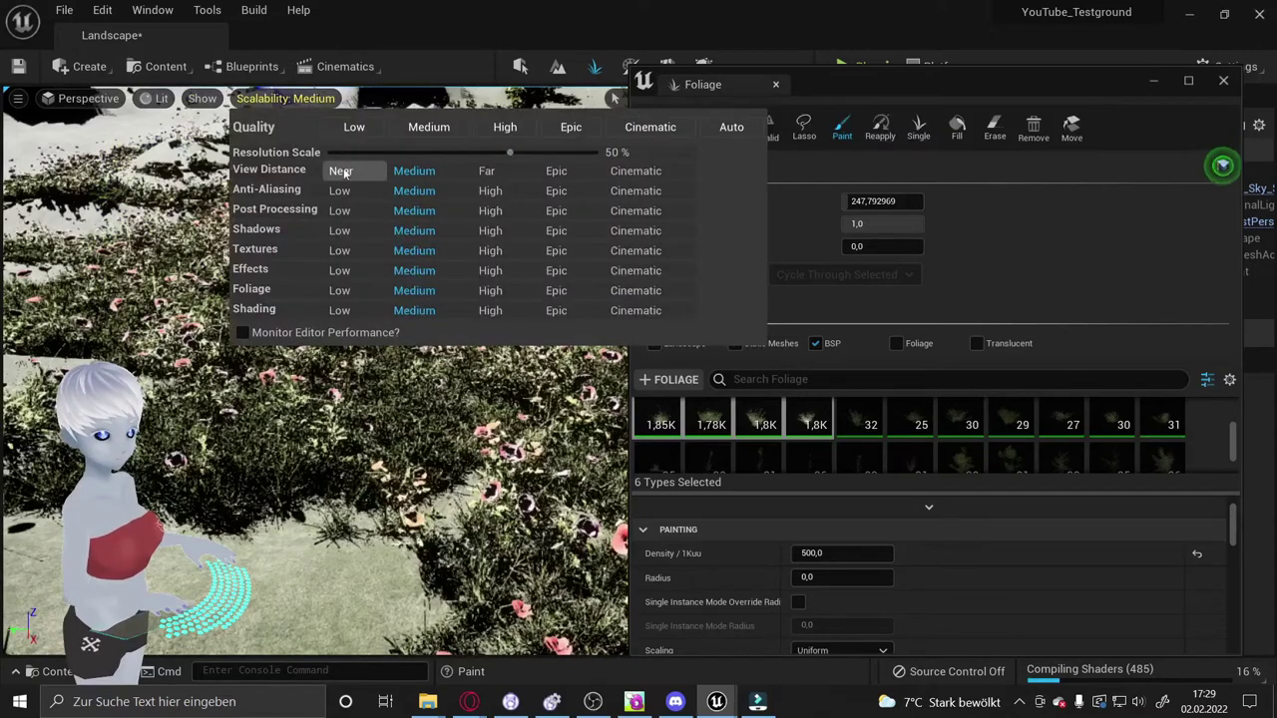
click(649, 127)
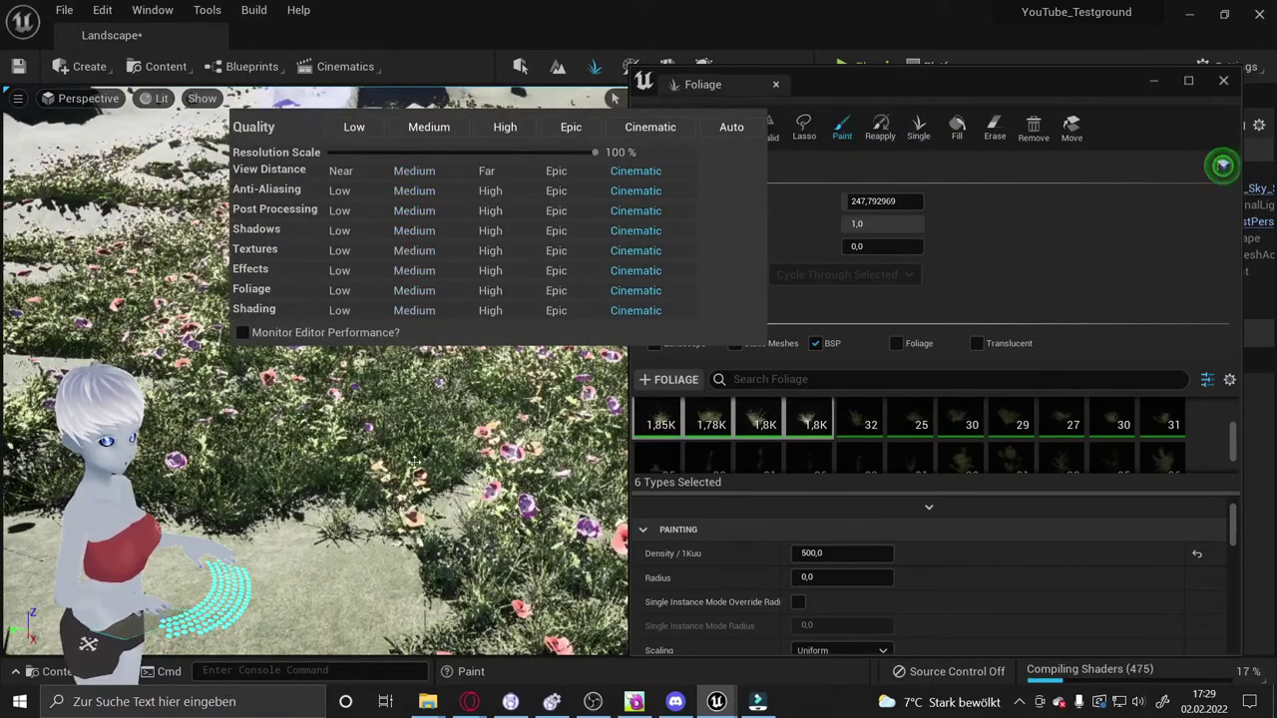
click(414, 461)
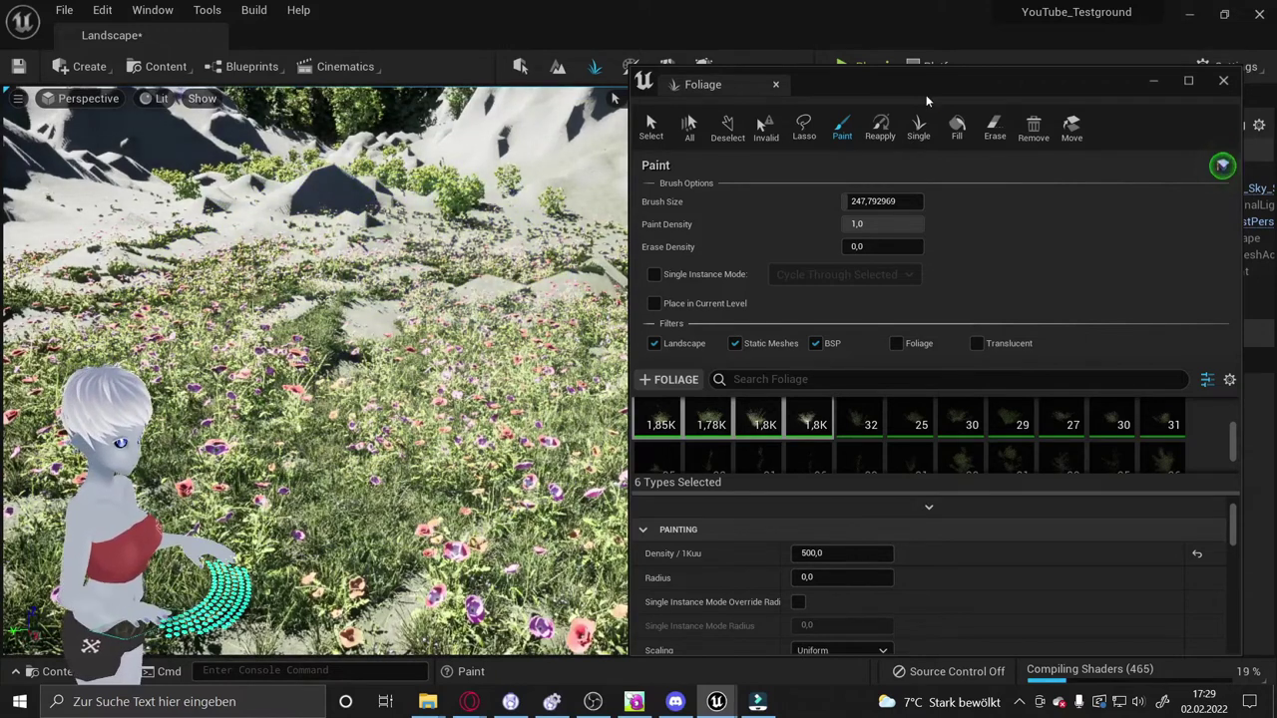
drag(1197, 99, 1001, 105)
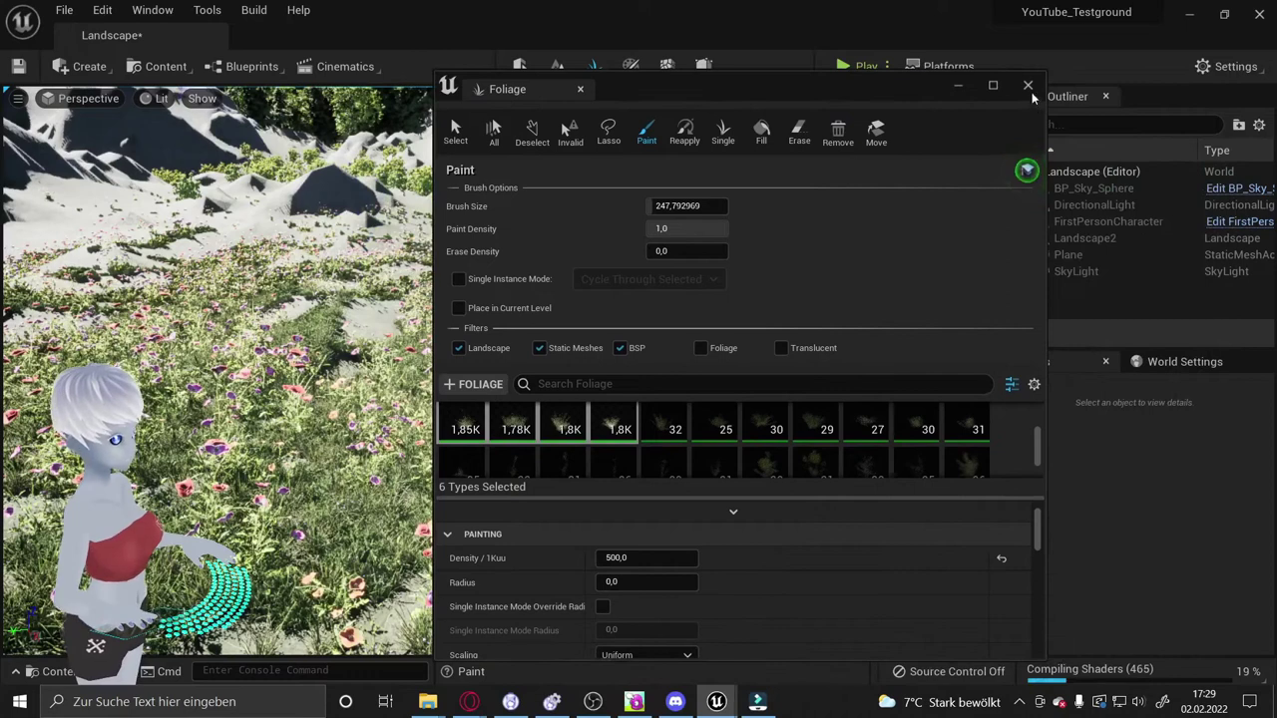
drag(916, 84, 806, 194)
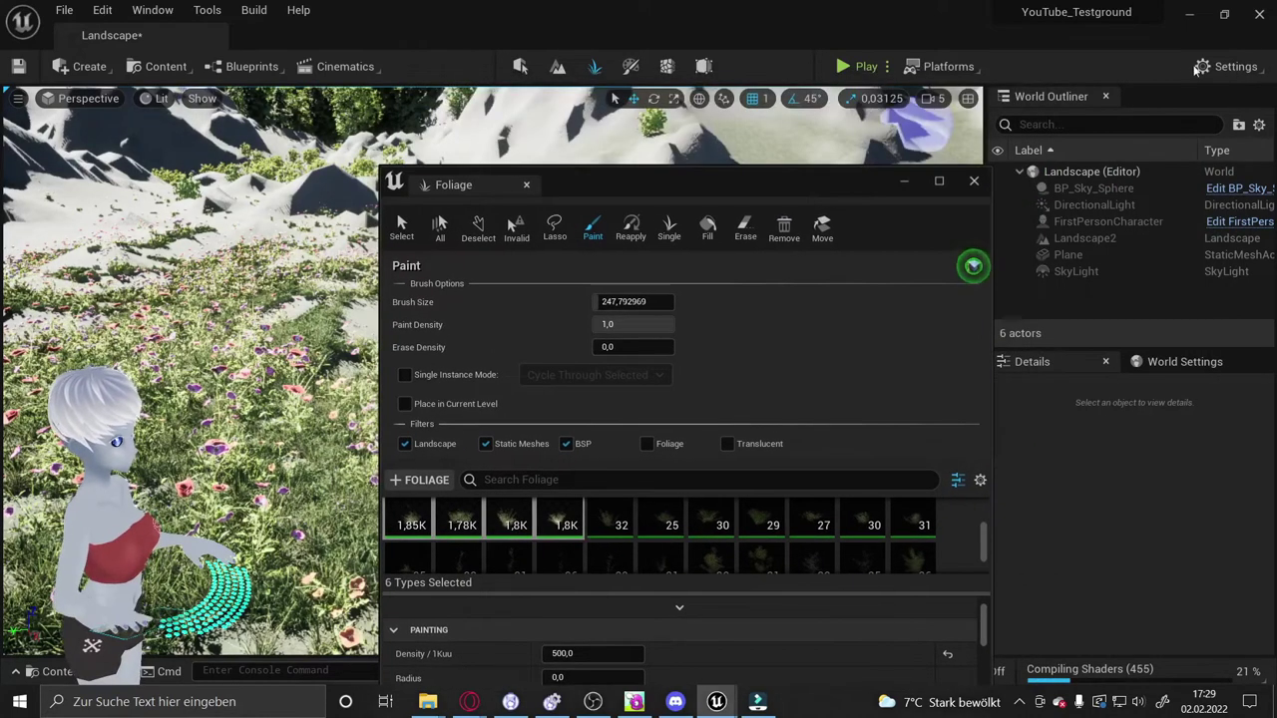
Try the Medium, High, Epic and Cinematic engine scalability presets, settling on Medium
click(1250, 63)
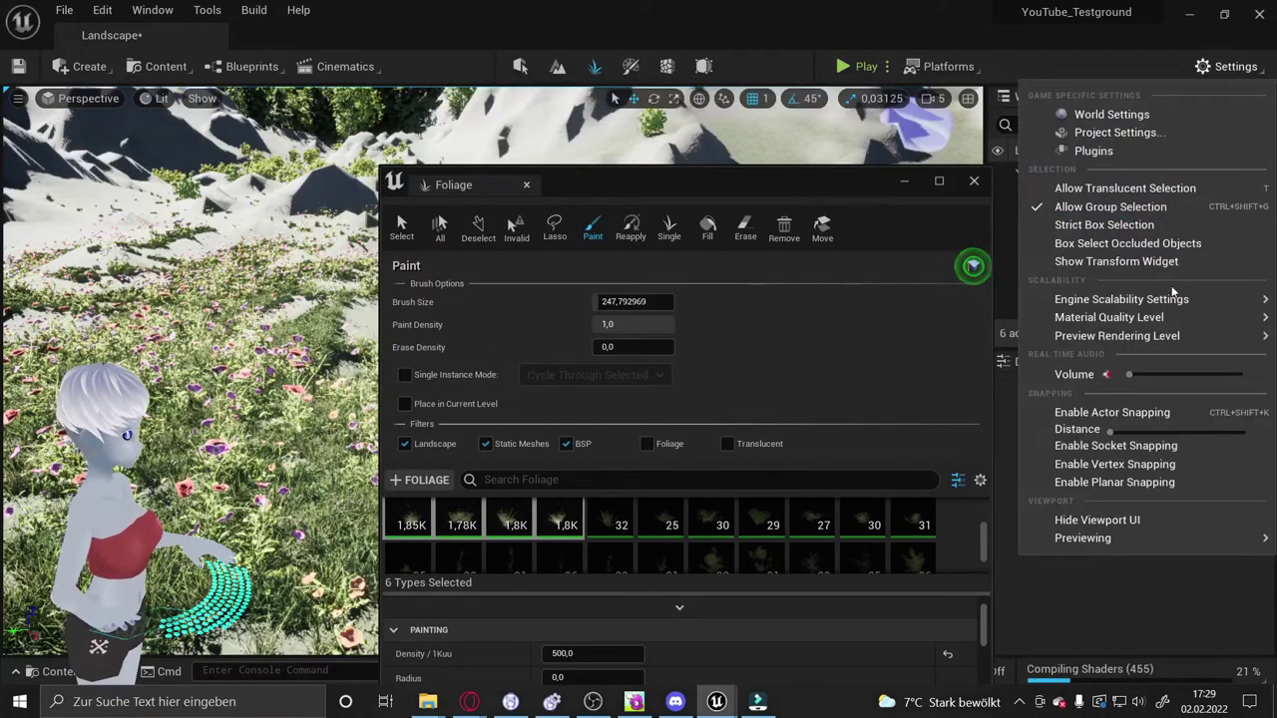
mouse_move(1177, 298)
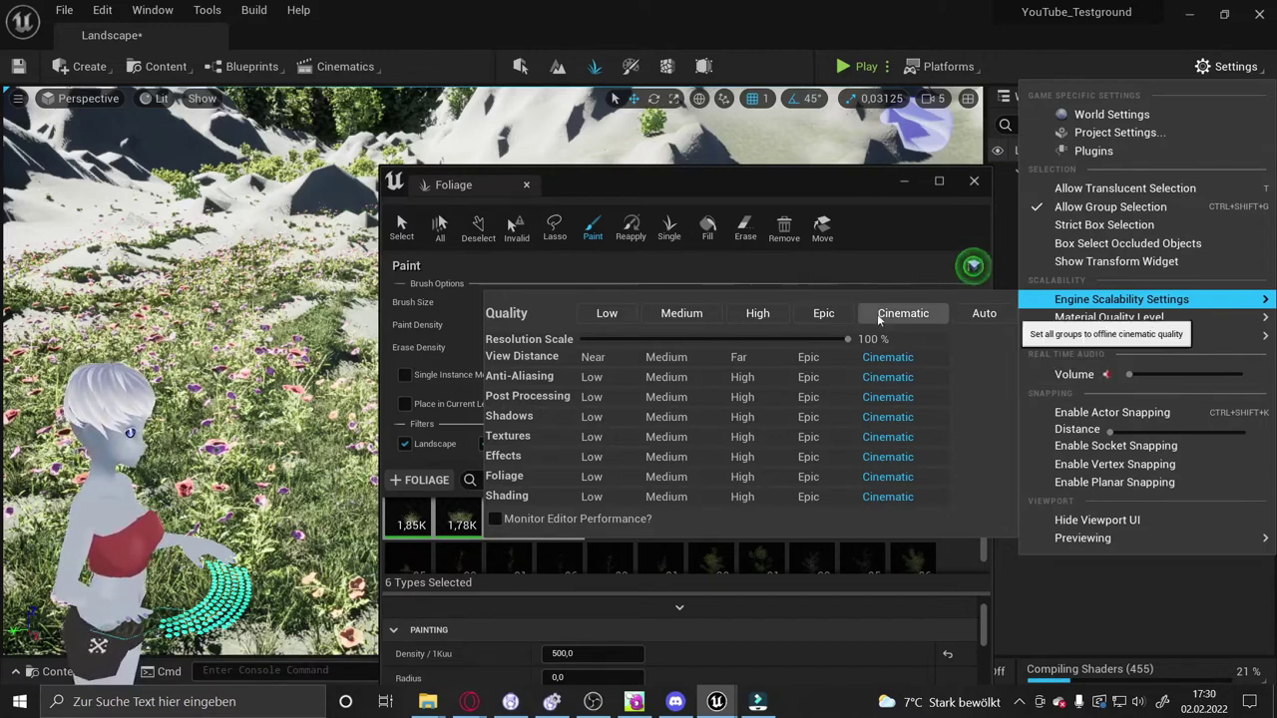
click(685, 315)
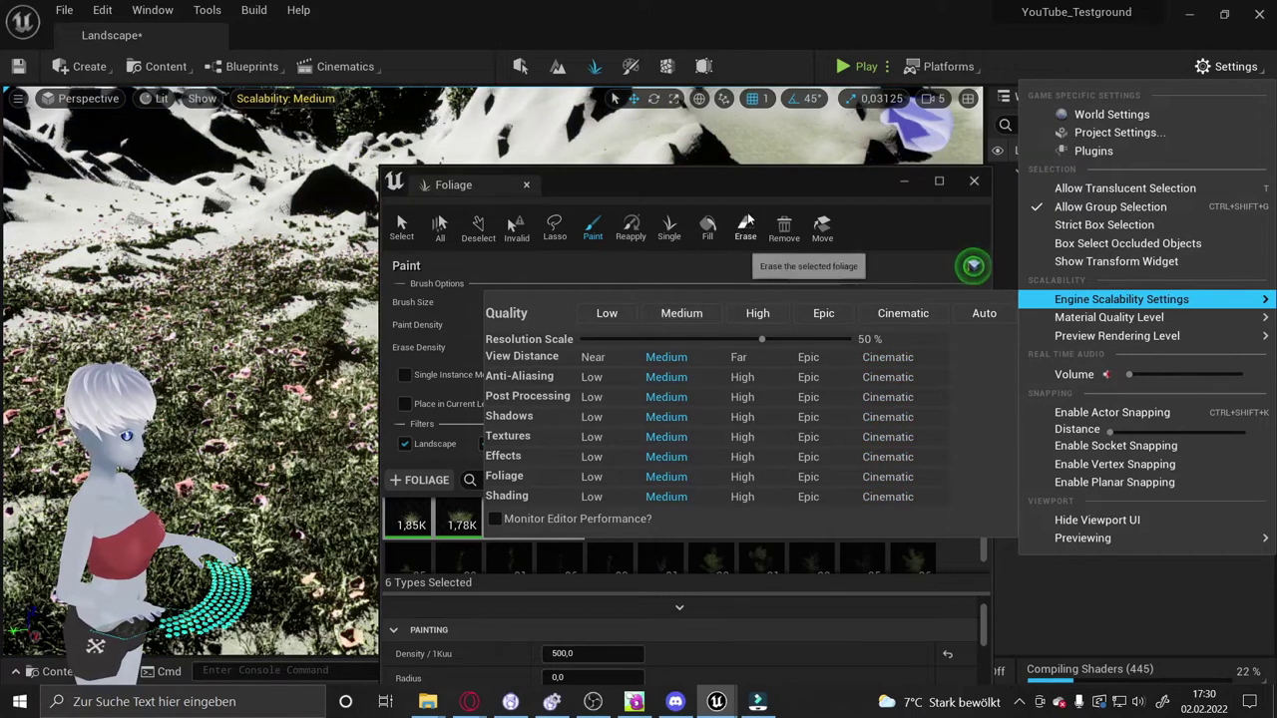
click(777, 315)
click(820, 314)
click(893, 316)
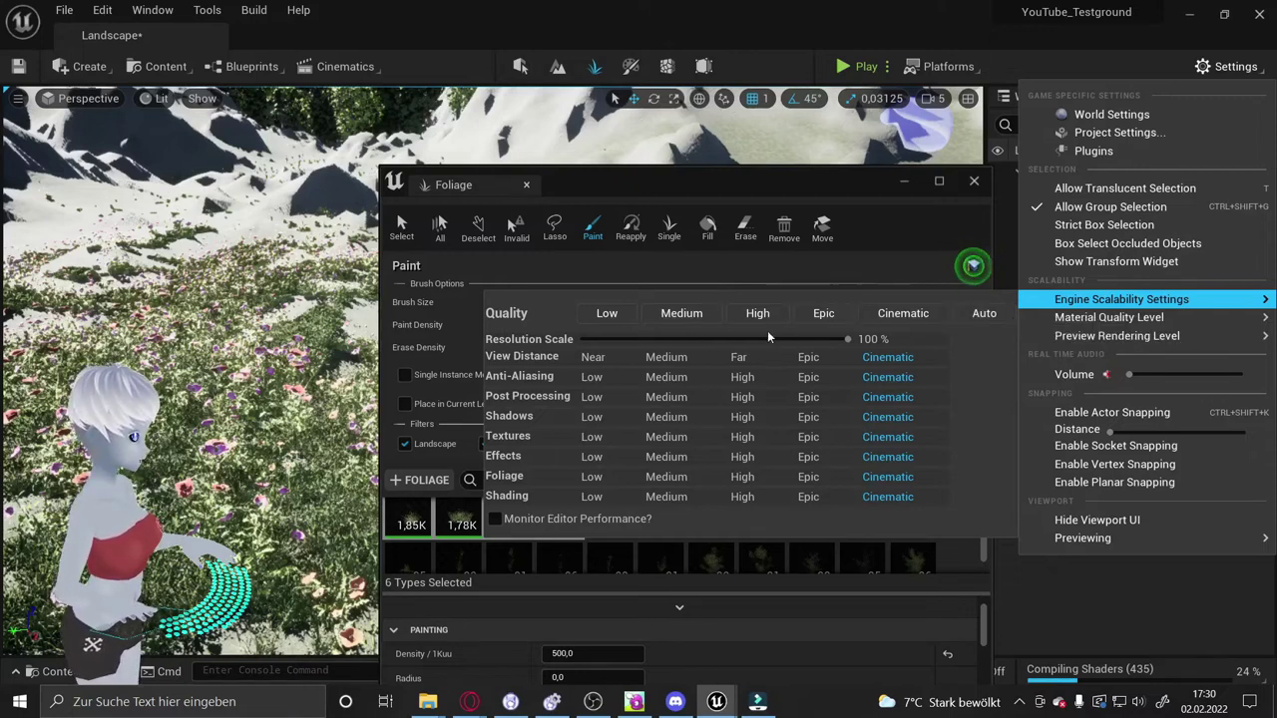
click(680, 317)
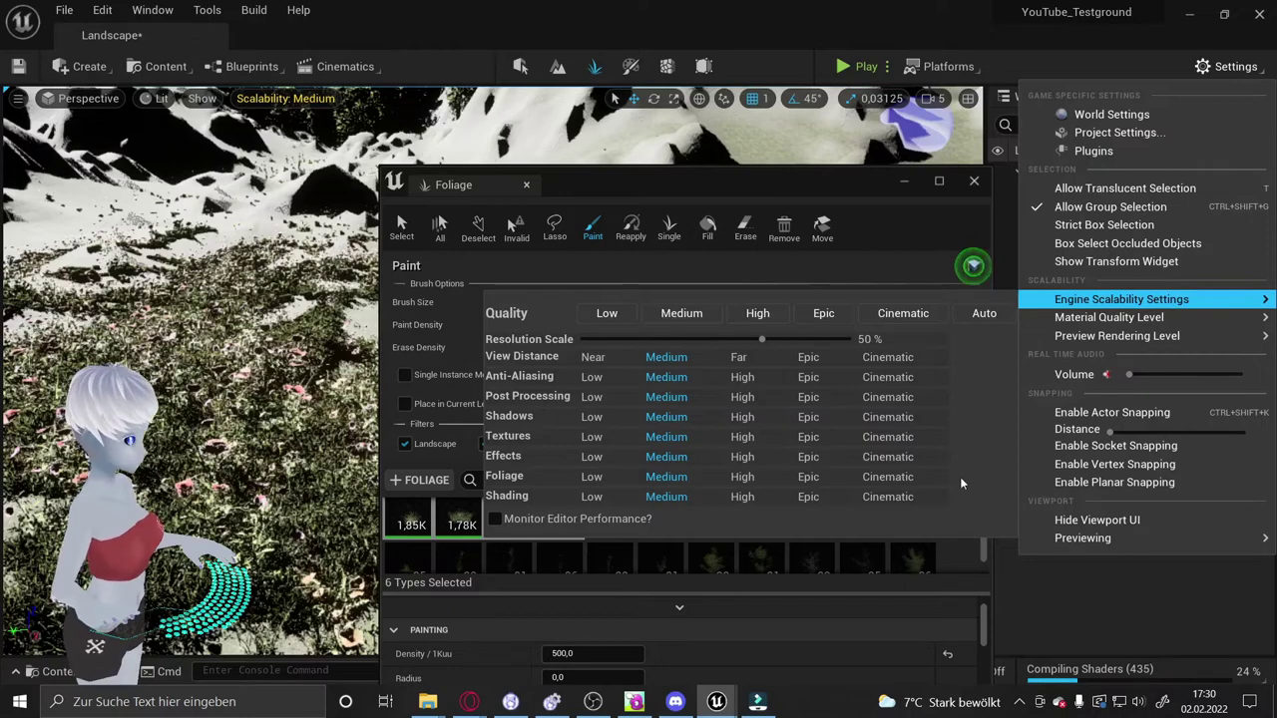
click(1050, 608)
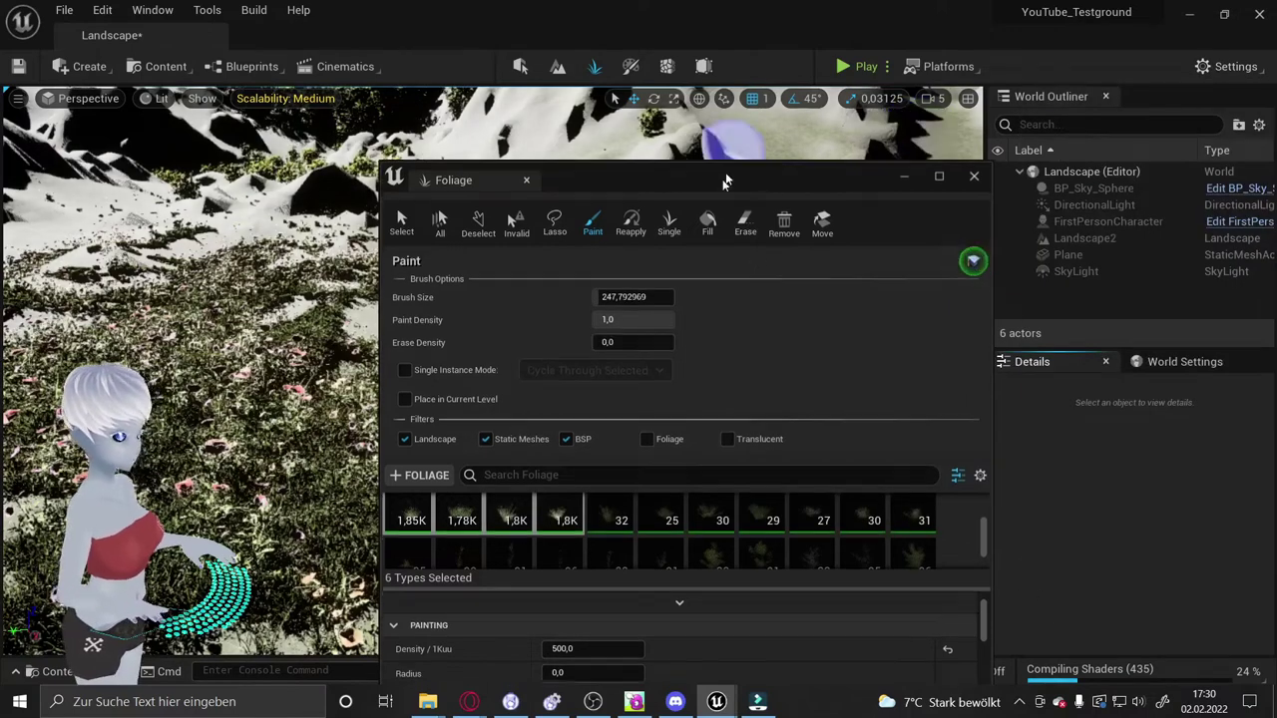
Reposition the Foliage window and narrow it so its types wrap into two rows
drag(722, 185, 761, 126)
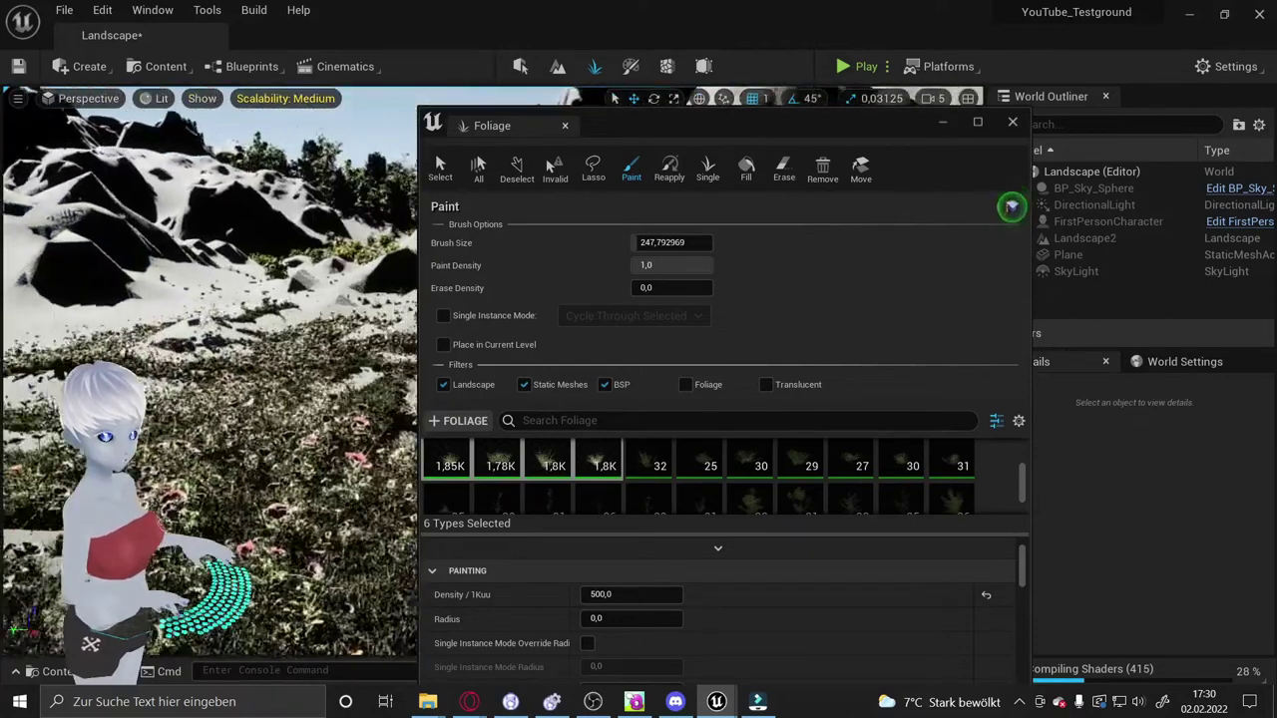
drag(667, 122, 803, 72)
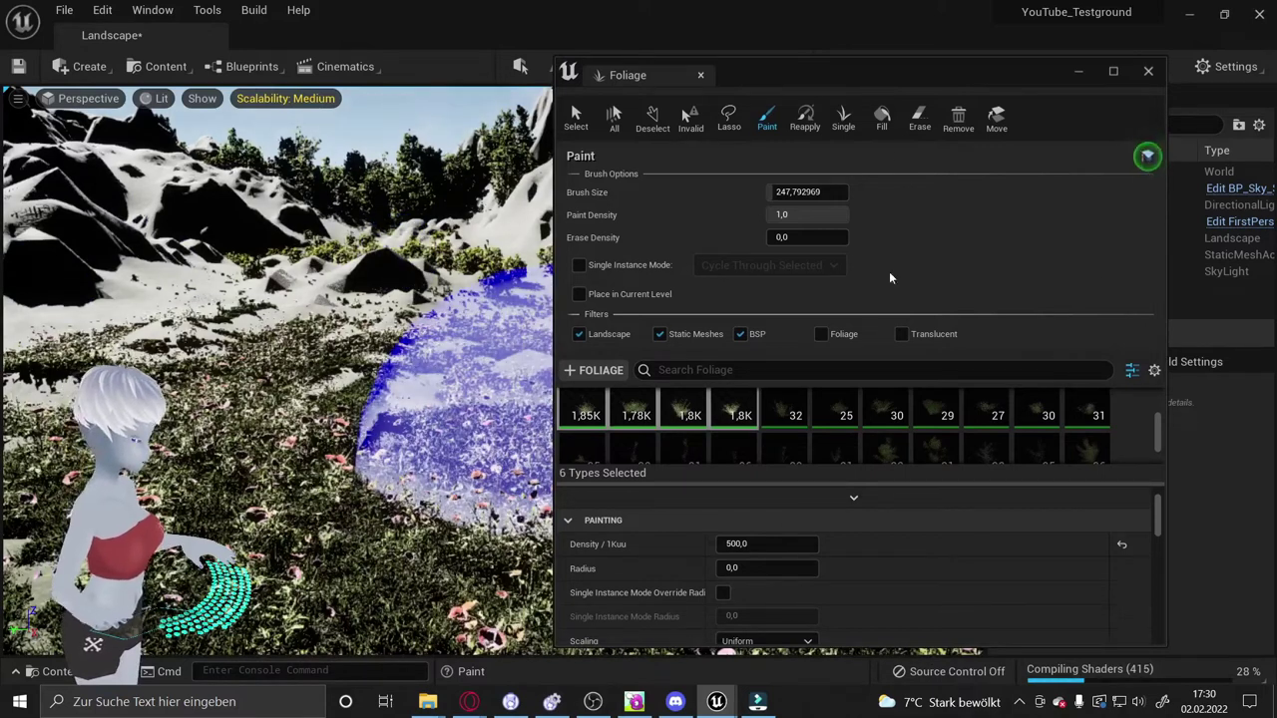
drag(885, 71, 875, 60)
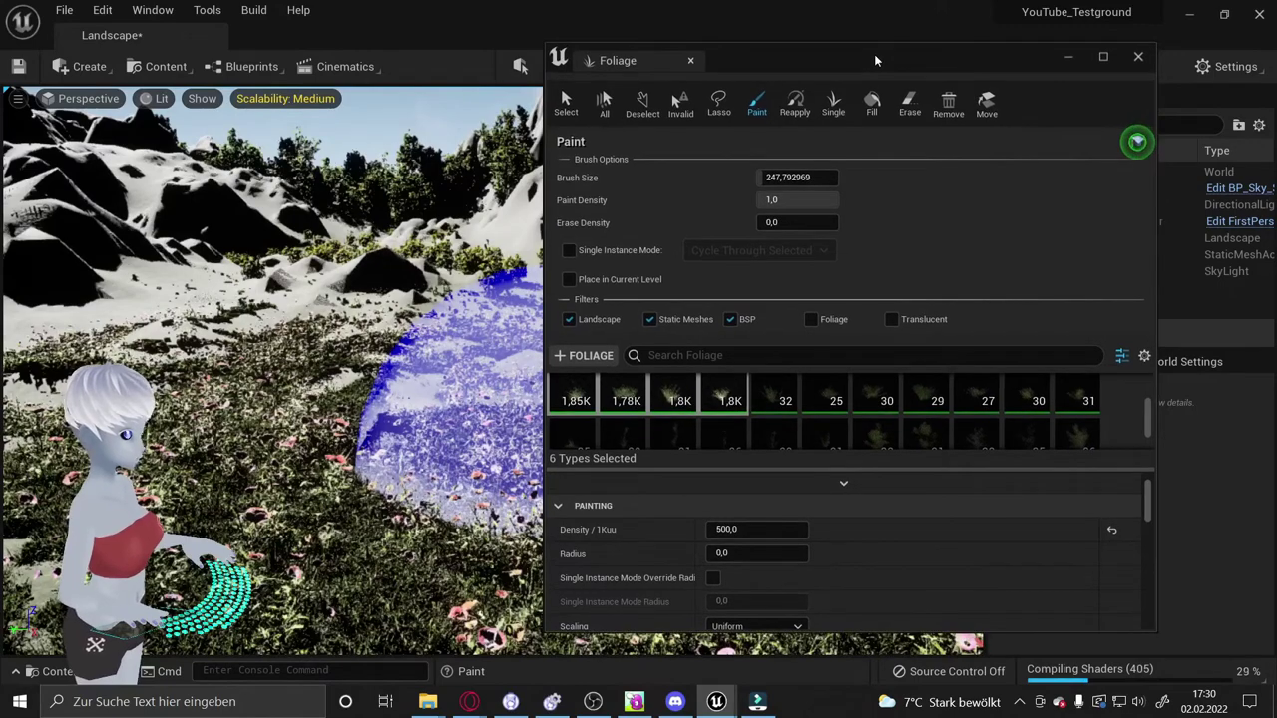
drag(546, 99, 604, 100)
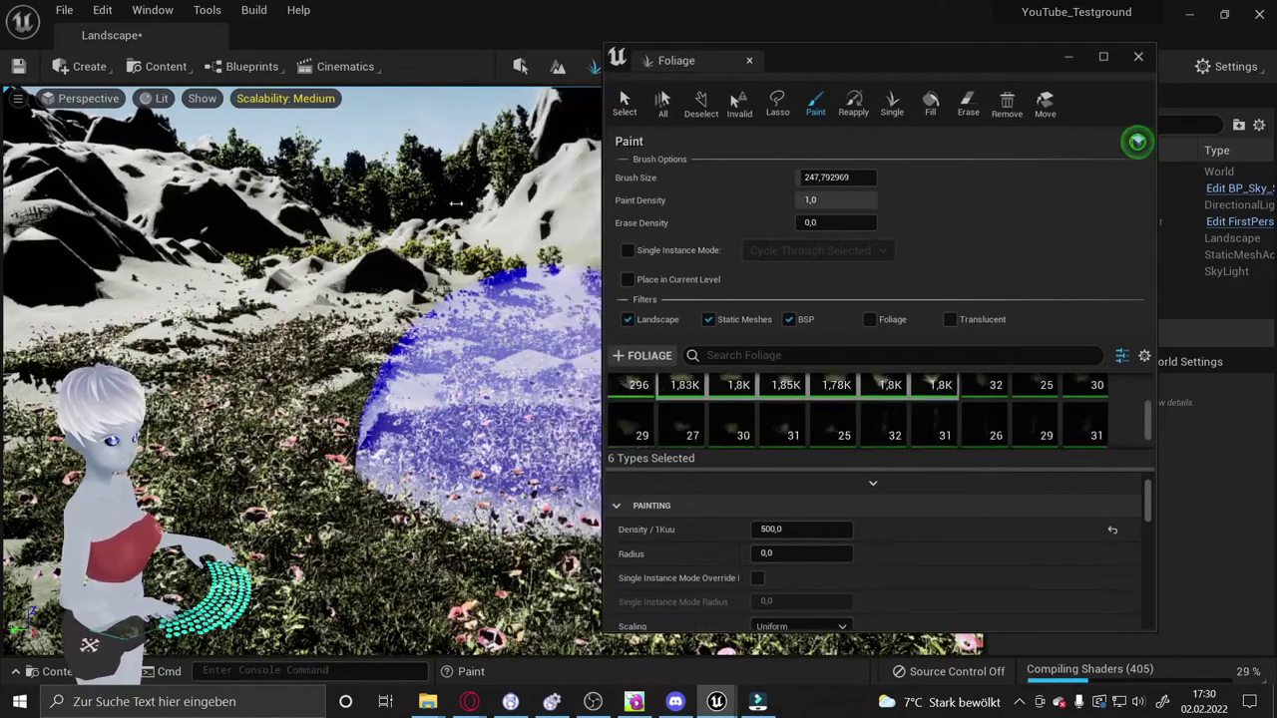
Orbit across the densely painted valley meadow to inspect the grass and poppies
right_drag(351, 391, 351, 391)
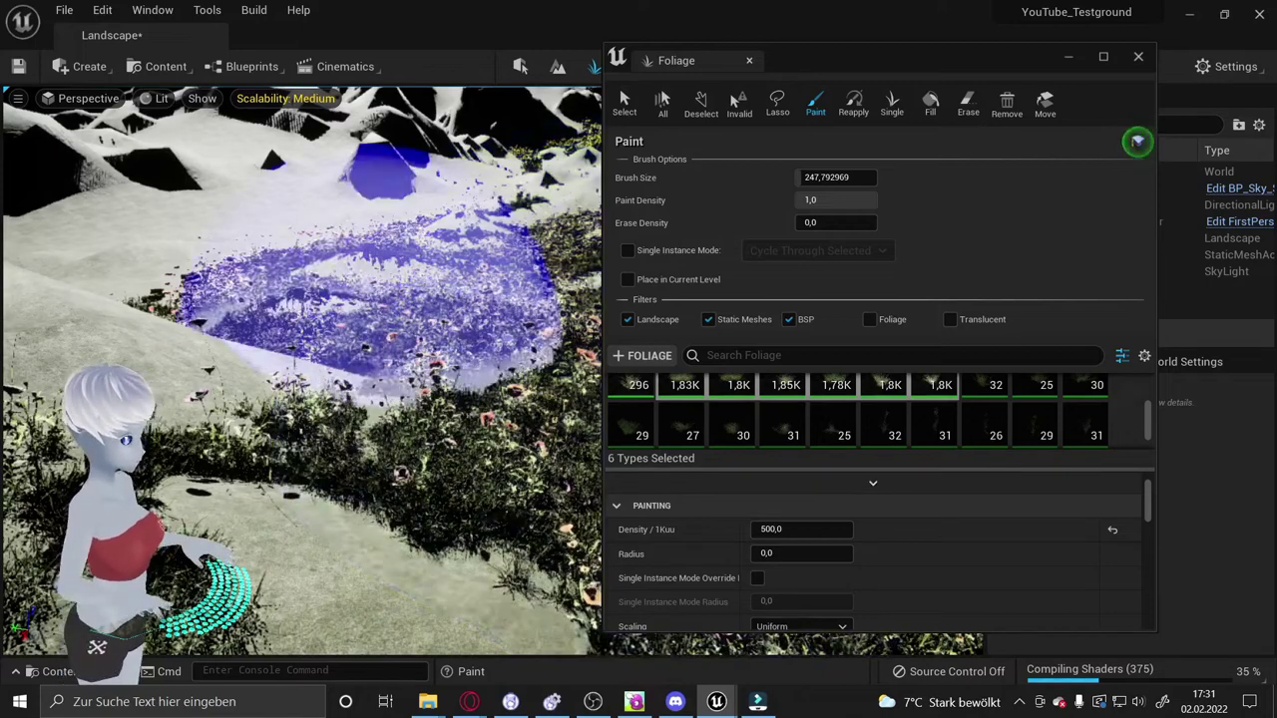
right_drag(441, 269, 439, 239)
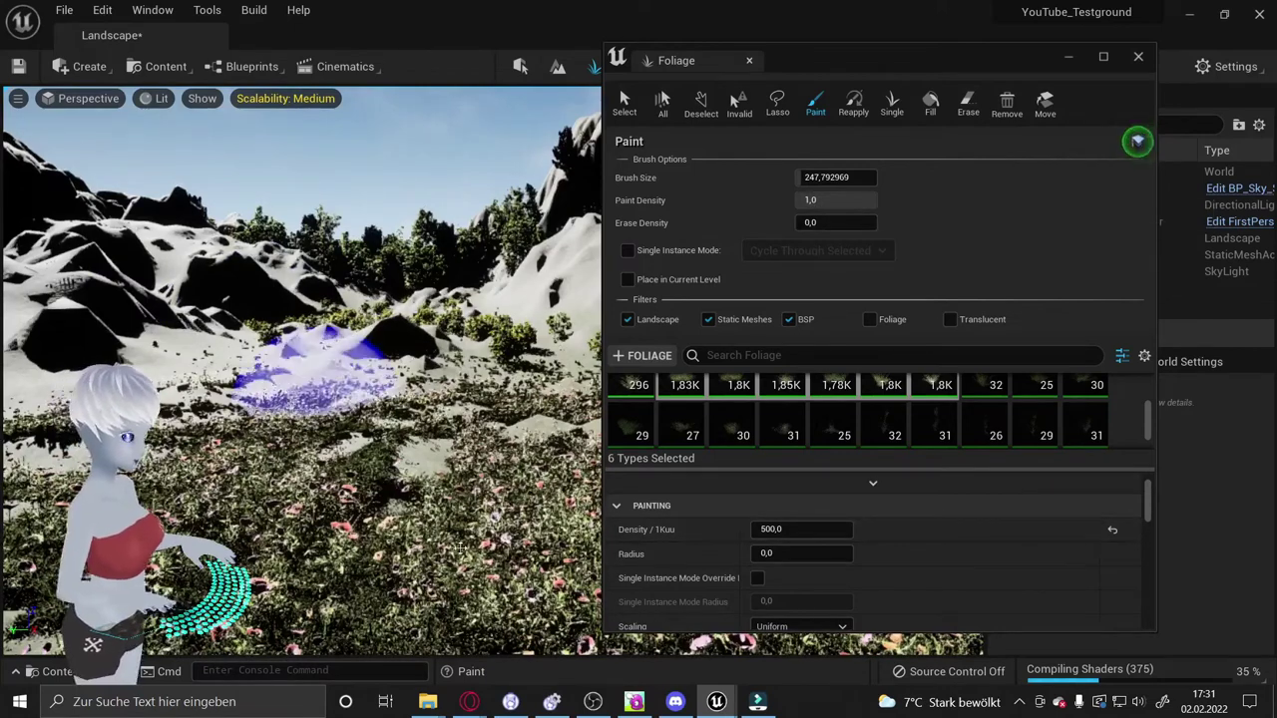
right_drag(459, 547, 426, 429)
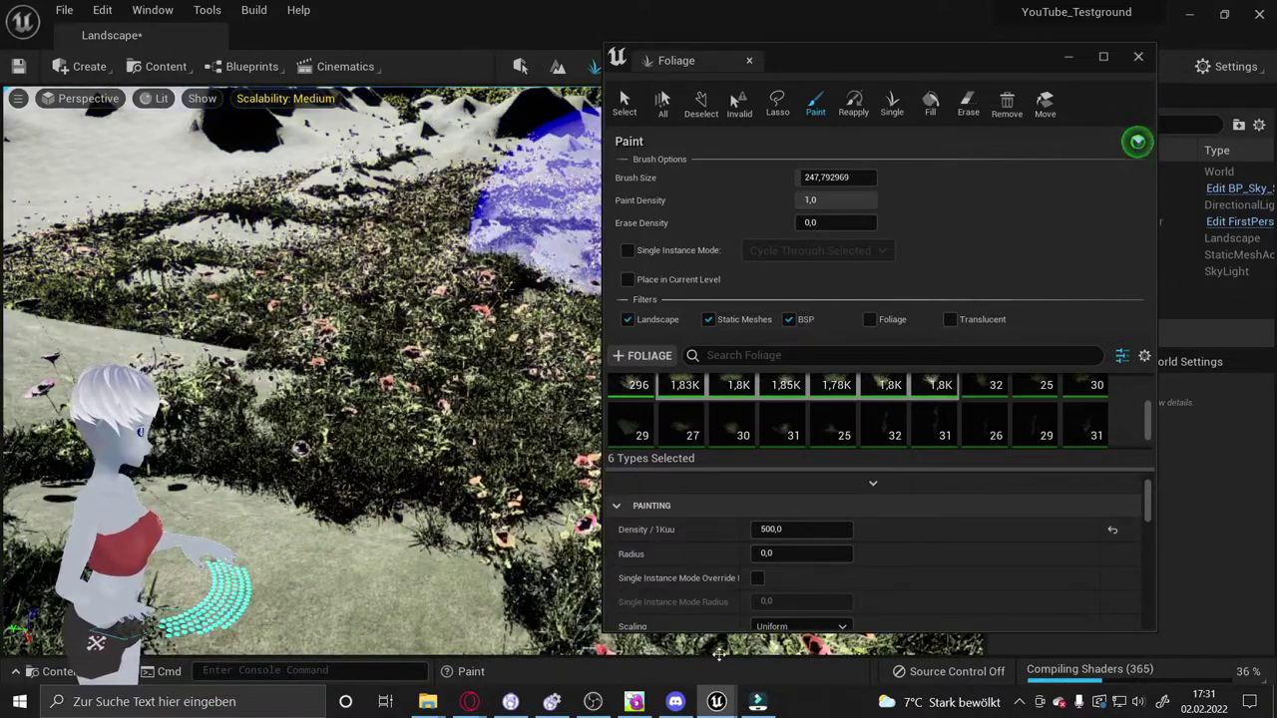
mouse_move(331, 529)
right_down()
mouse_move(330, 506)
mouse_move(330, 559)
mouse_move(330, 479)
right_up()
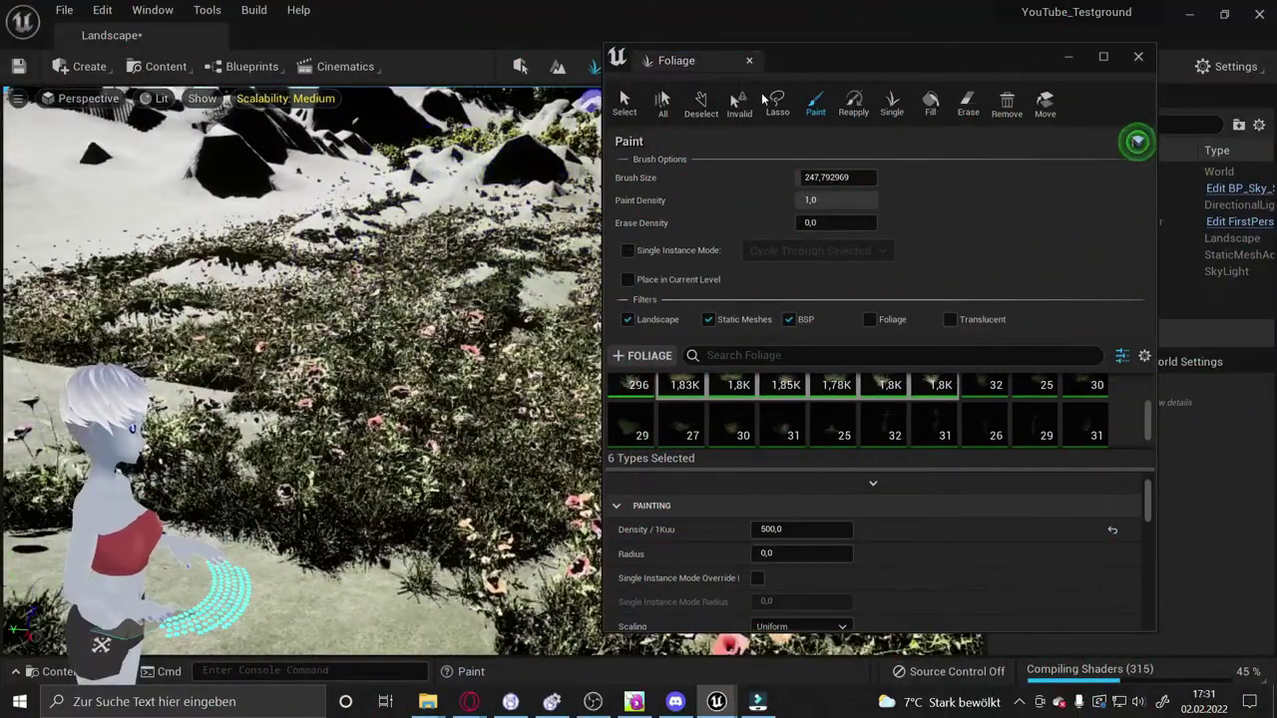
Switch the Foliage tool to Lasso Select and undo the last stray foliage edit
click(777, 111)
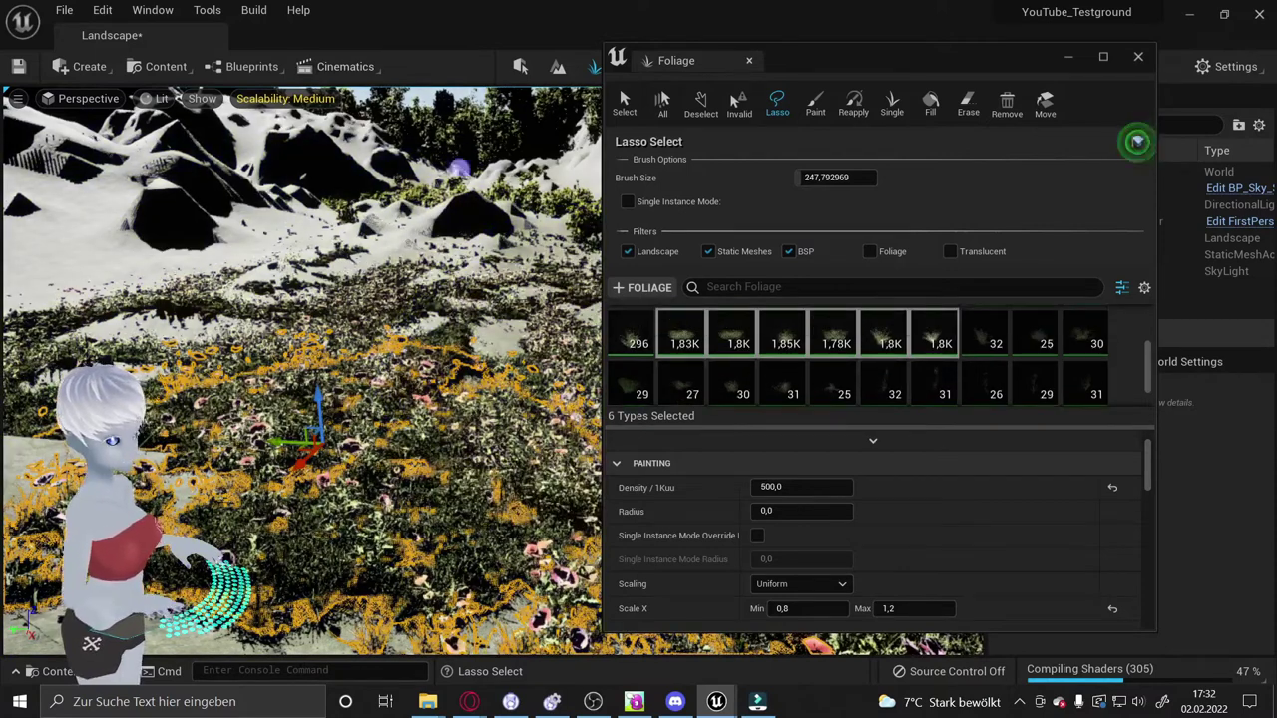
right_drag(458, 167, 462, 203)
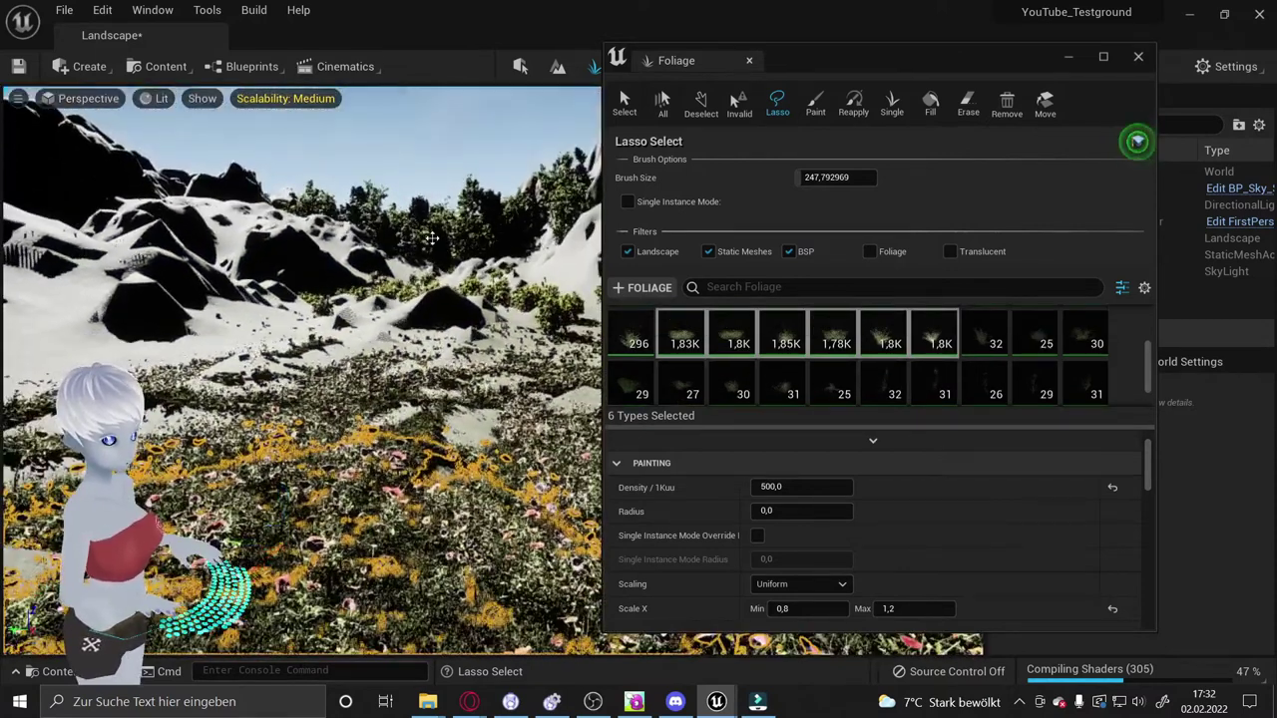
right_drag(442, 226, 546, 208)
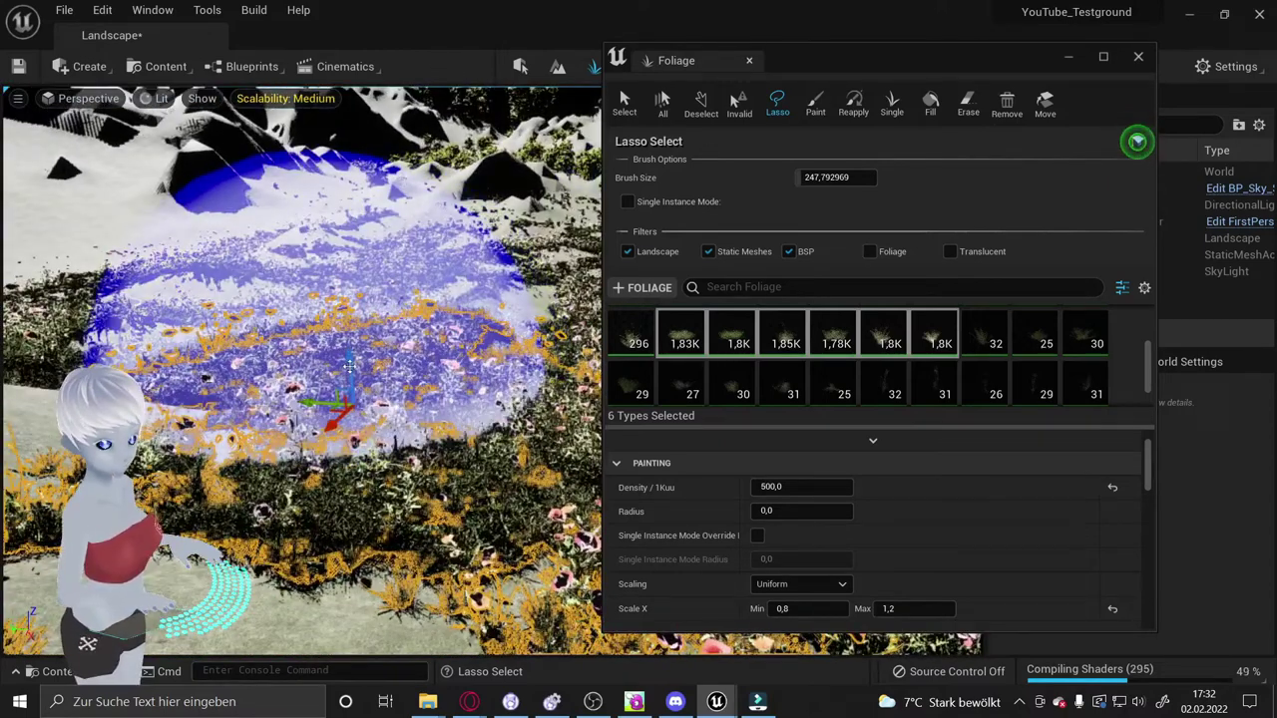
mouse_move(259, 510)
right_down()
mouse_move(258, 489)
mouse_move(262, 510)
right_up()
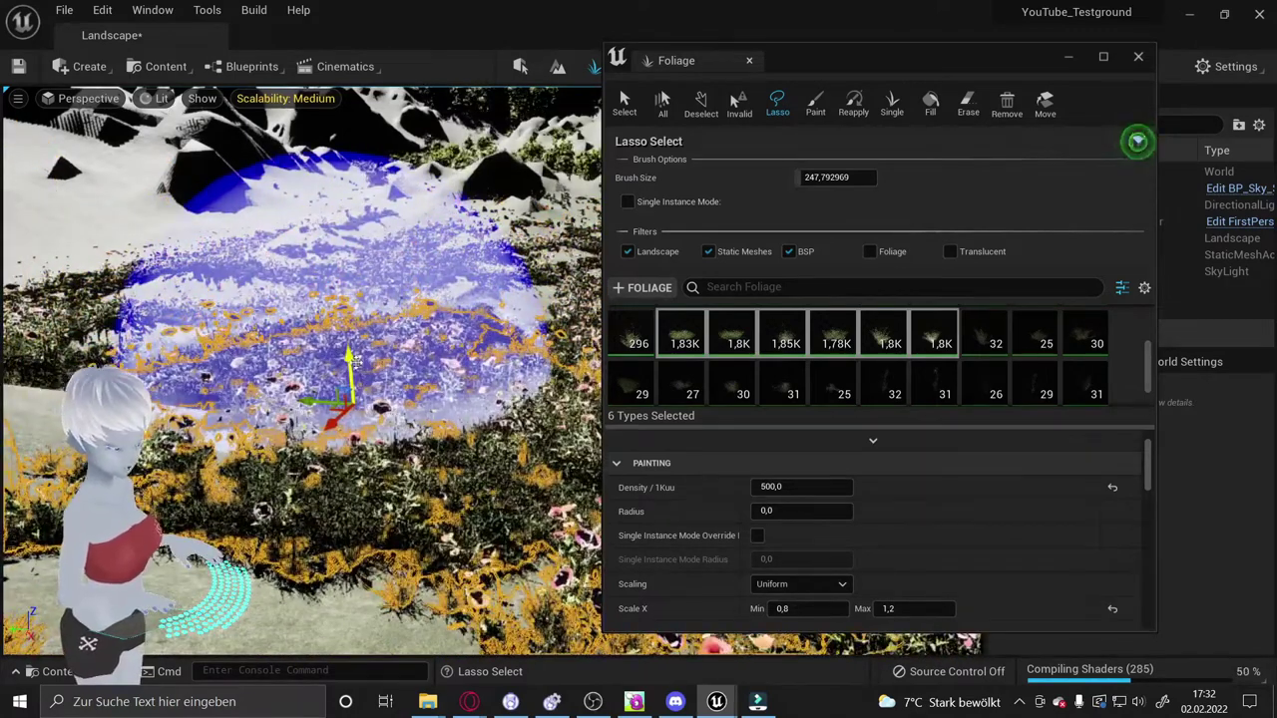
key(ctrl+z)
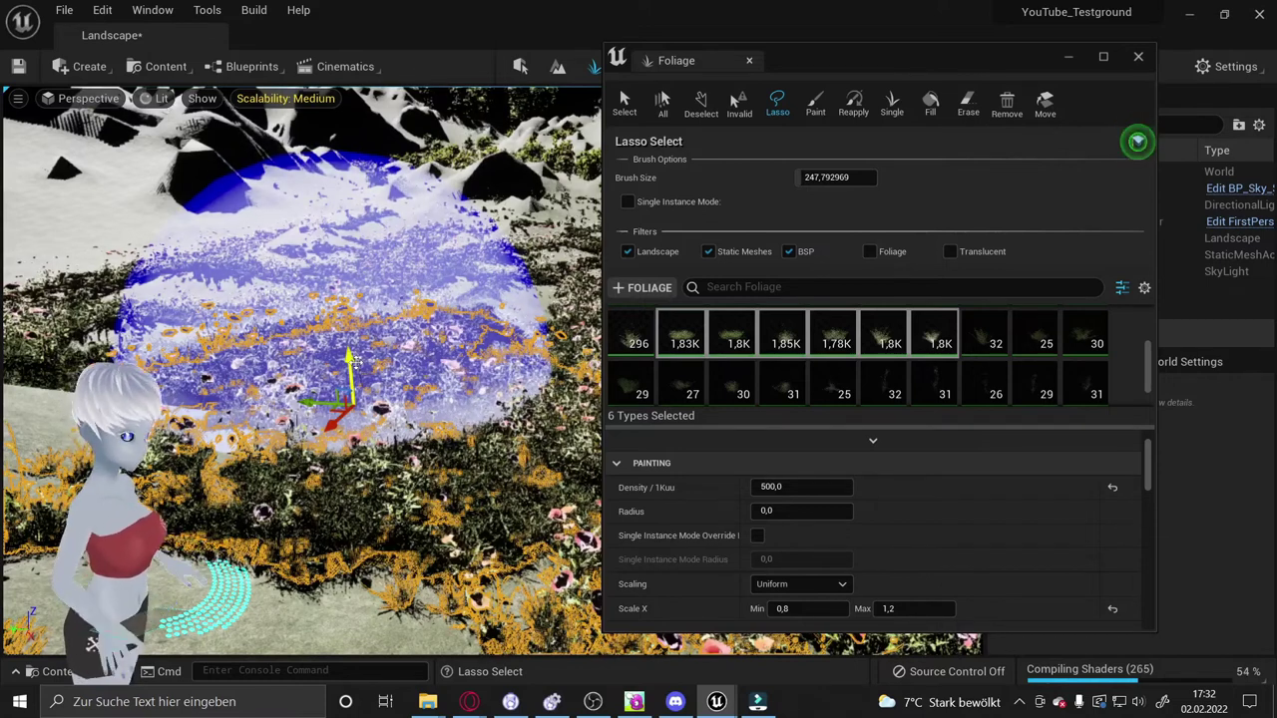
Clear the foliage selection, then lasso-select the grass and flowers in one meadow patch
click(700, 103)
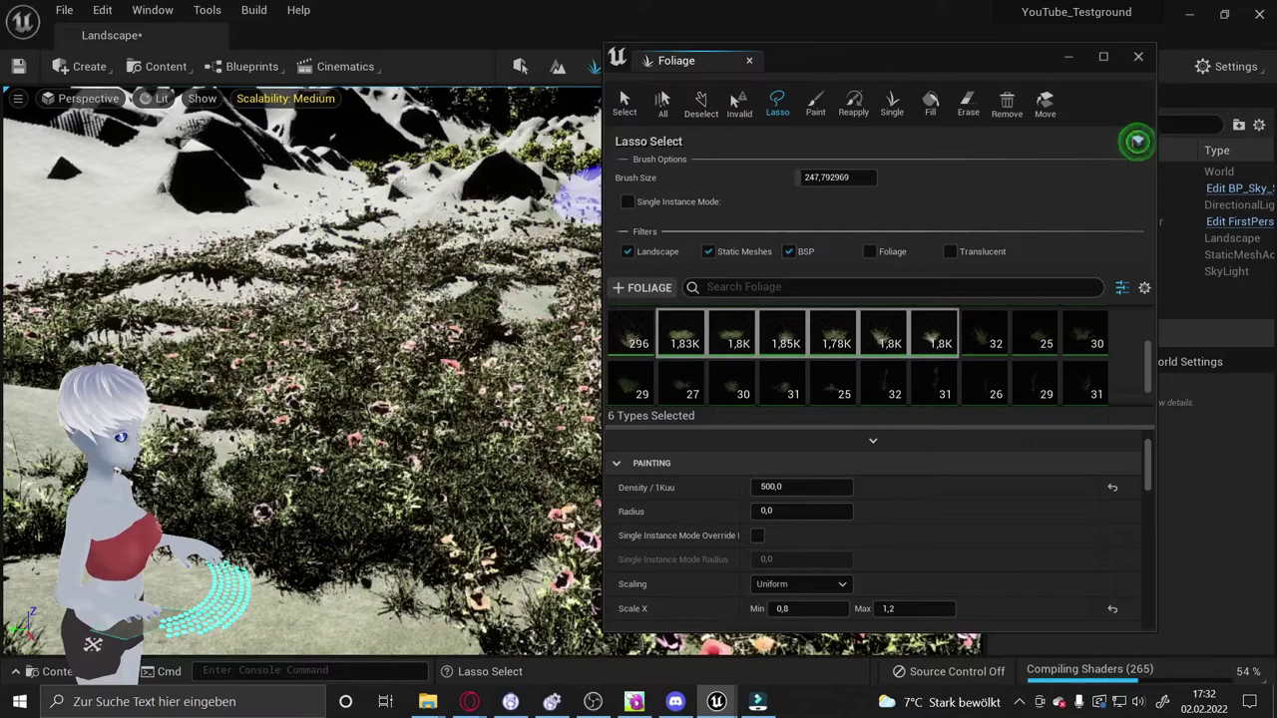
right_drag(529, 220, 499, 200)
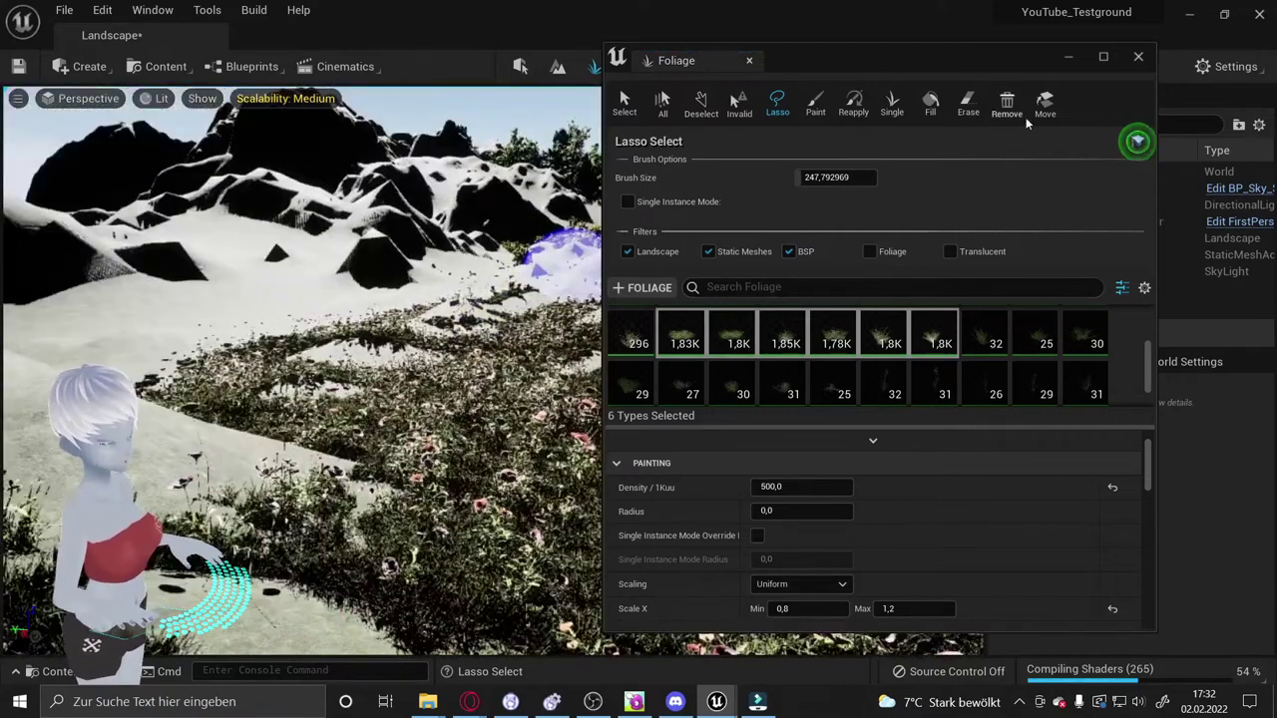
scroll(454, 357, up, 3)
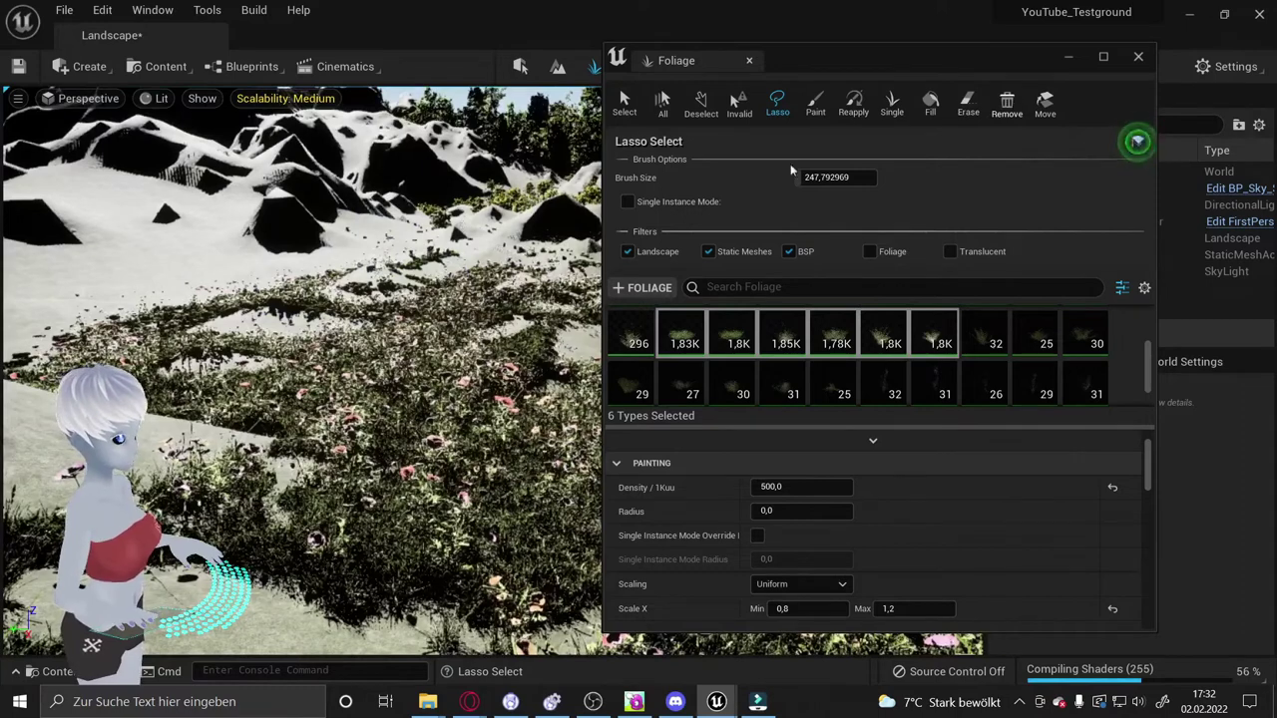
drag(544, 200, 349, 419)
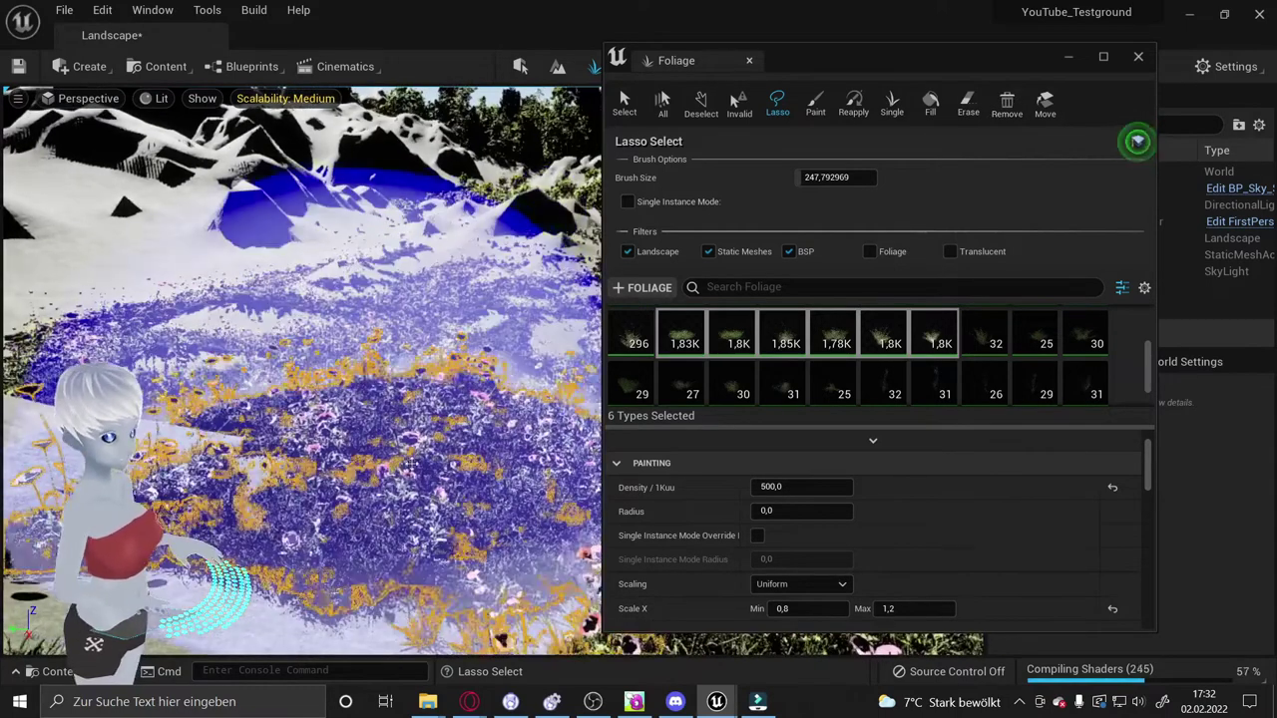
Remove the selected grass and poppies, then fly around the cleared patch to inspect it
click(1002, 112)
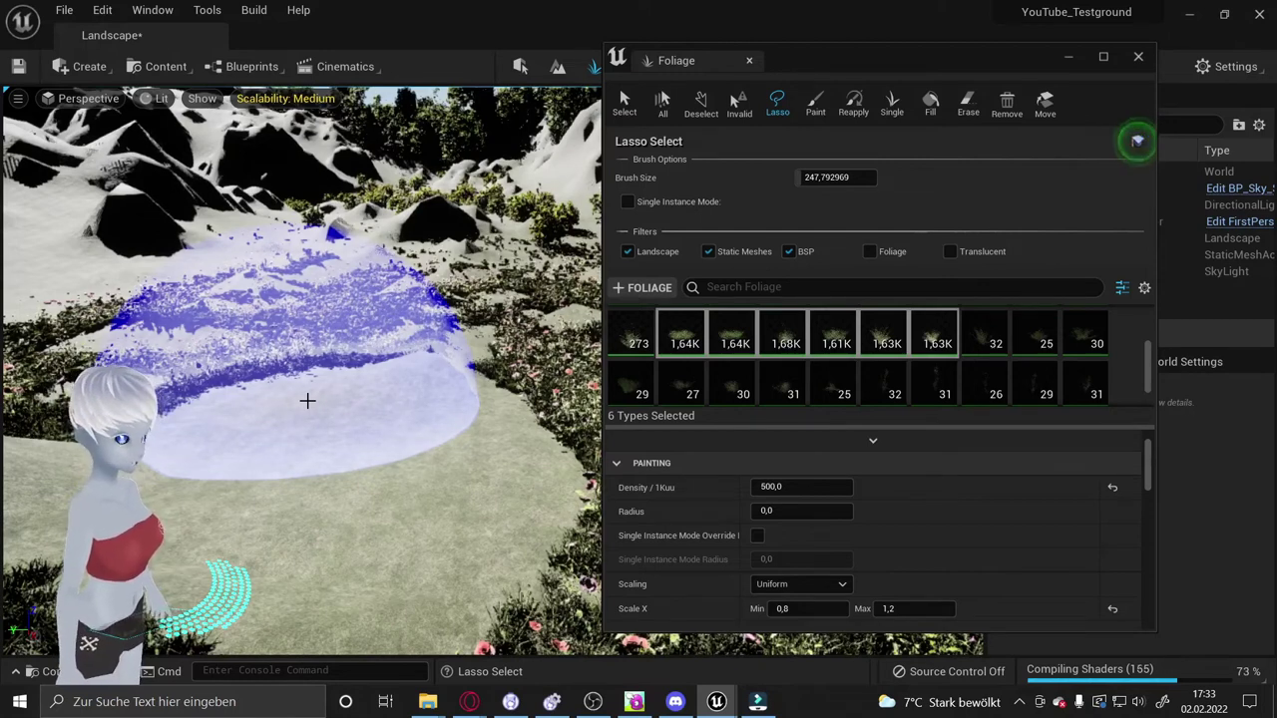
right_drag(307, 400, 349, 392)
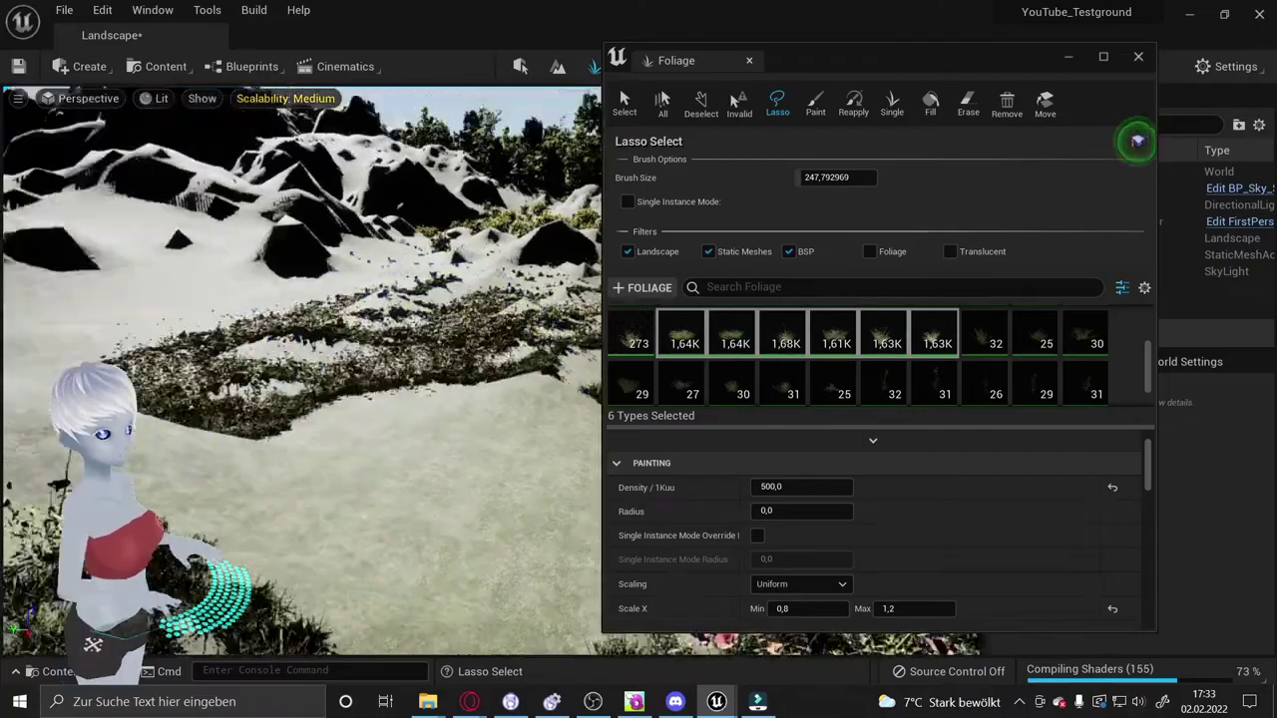
right_drag(300, 369, 299, 419)
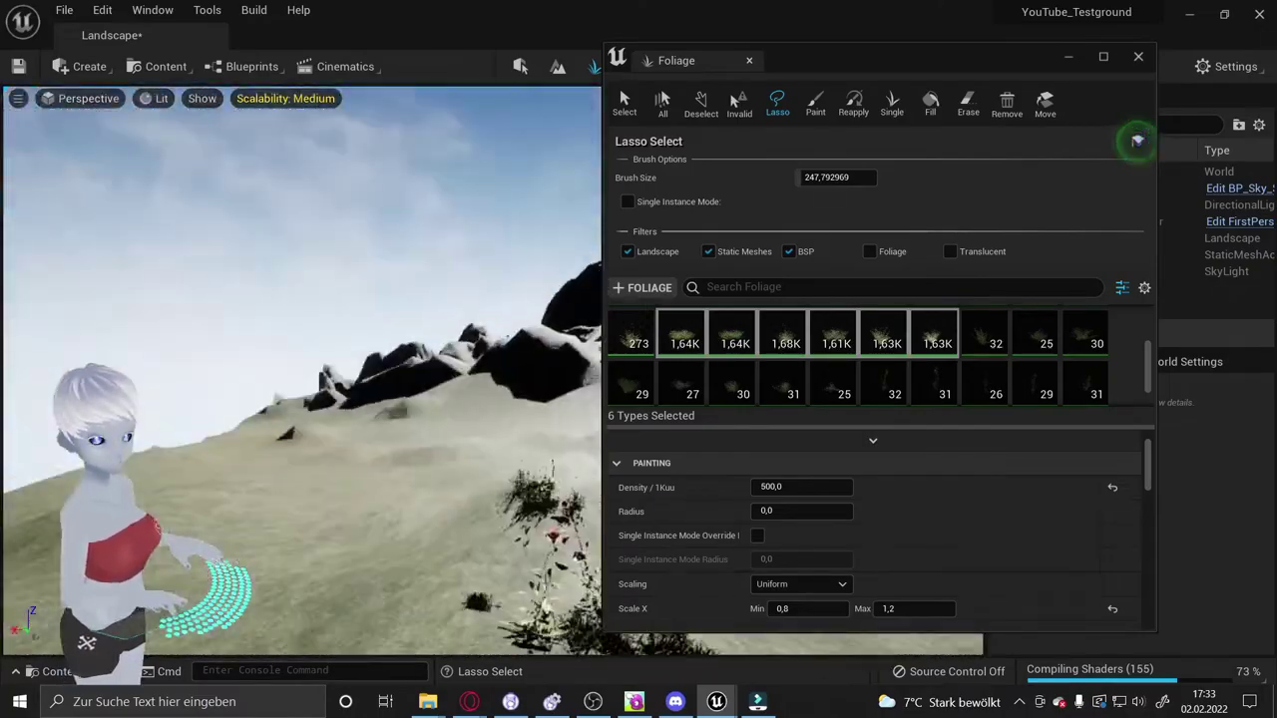
right_drag(513, 362, 513, 399)
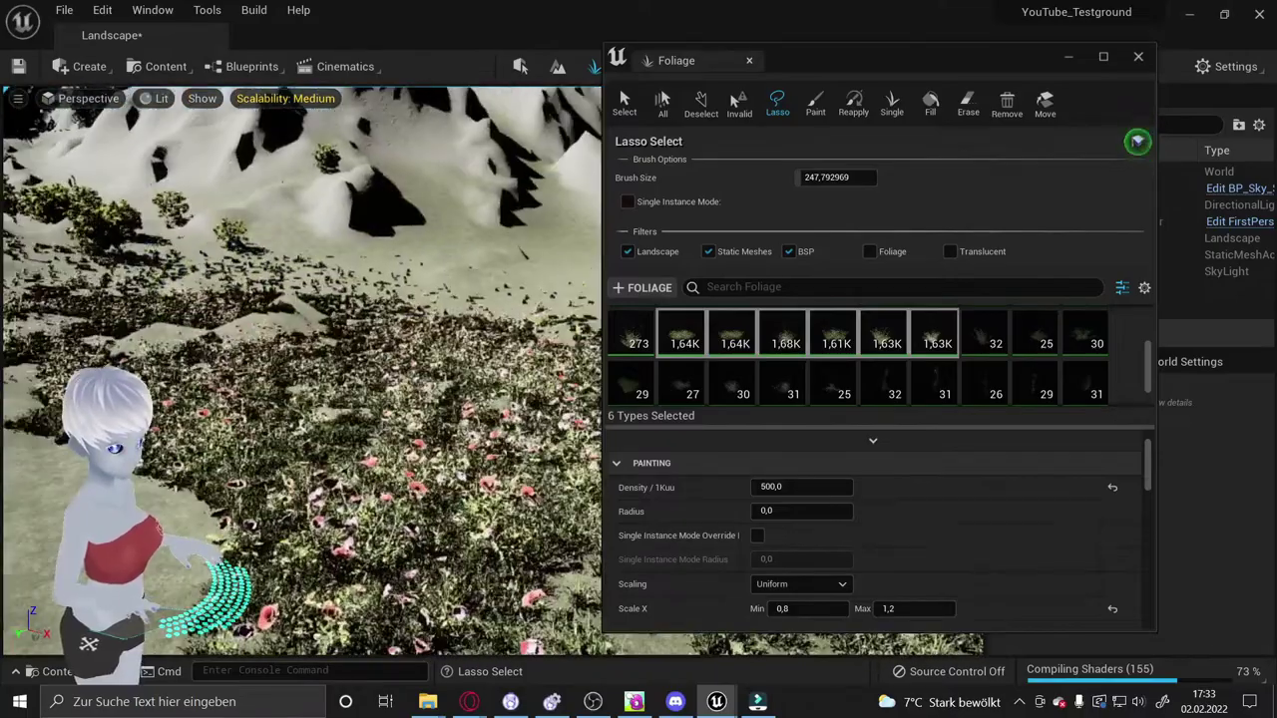
right_drag(365, 152, 365, 110)
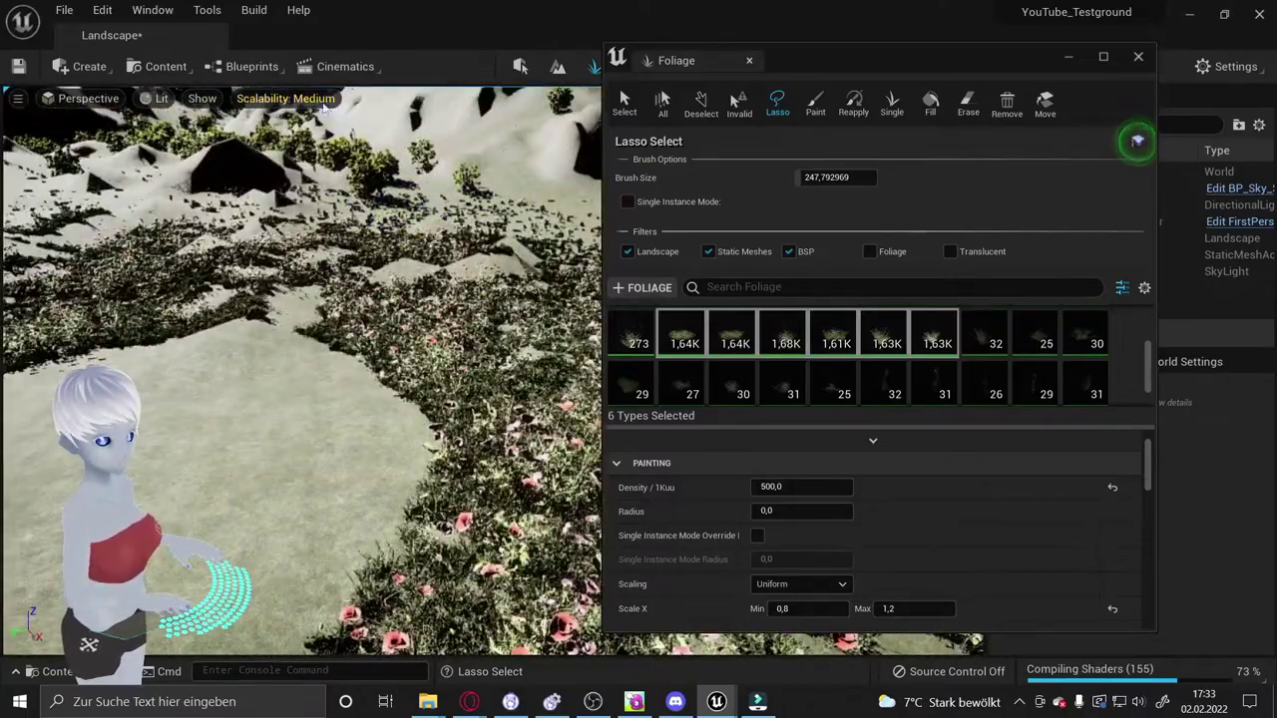
Set the viewport preview scalability to the Cinematic preset at 100% resolution
click(322, 104)
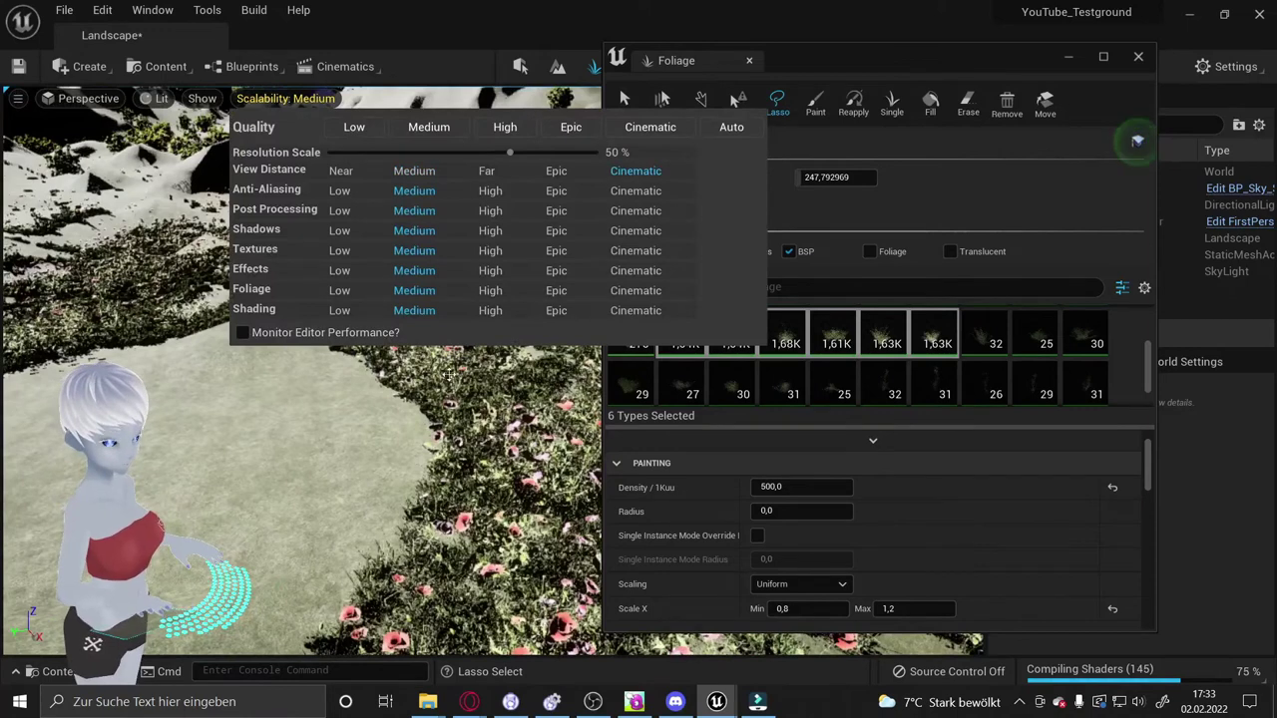
click(623, 128)
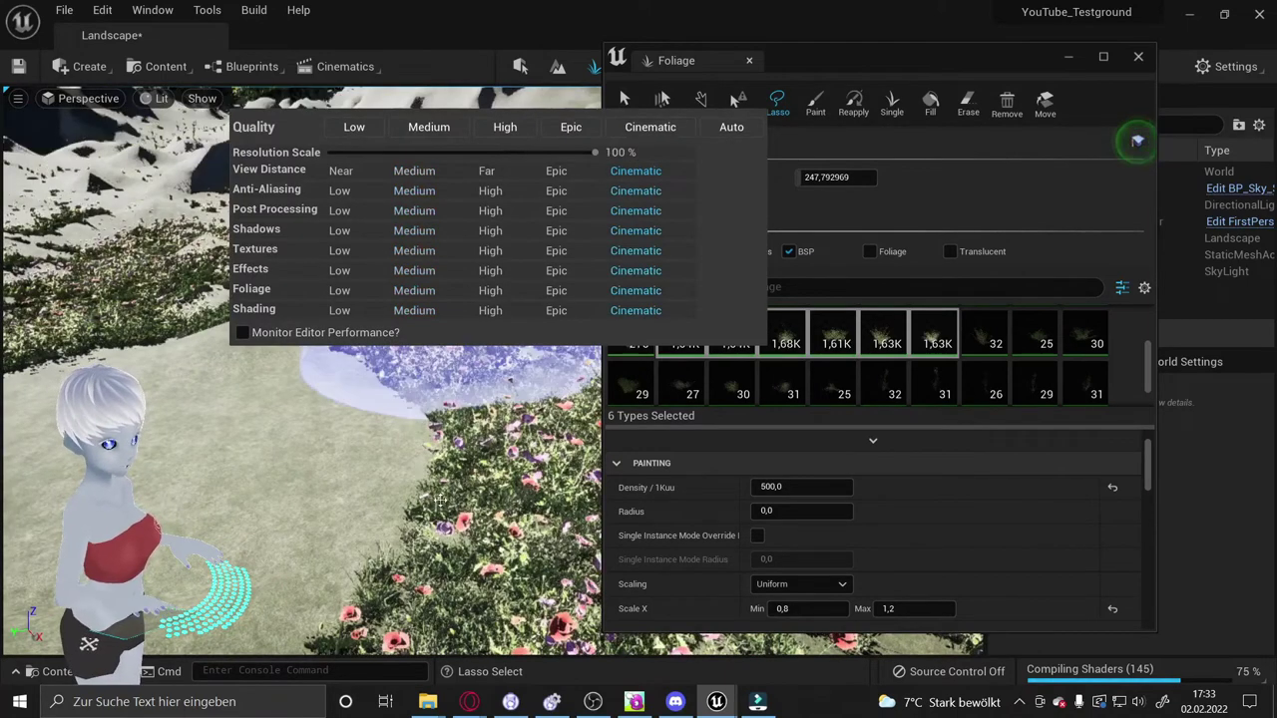
click(440, 499)
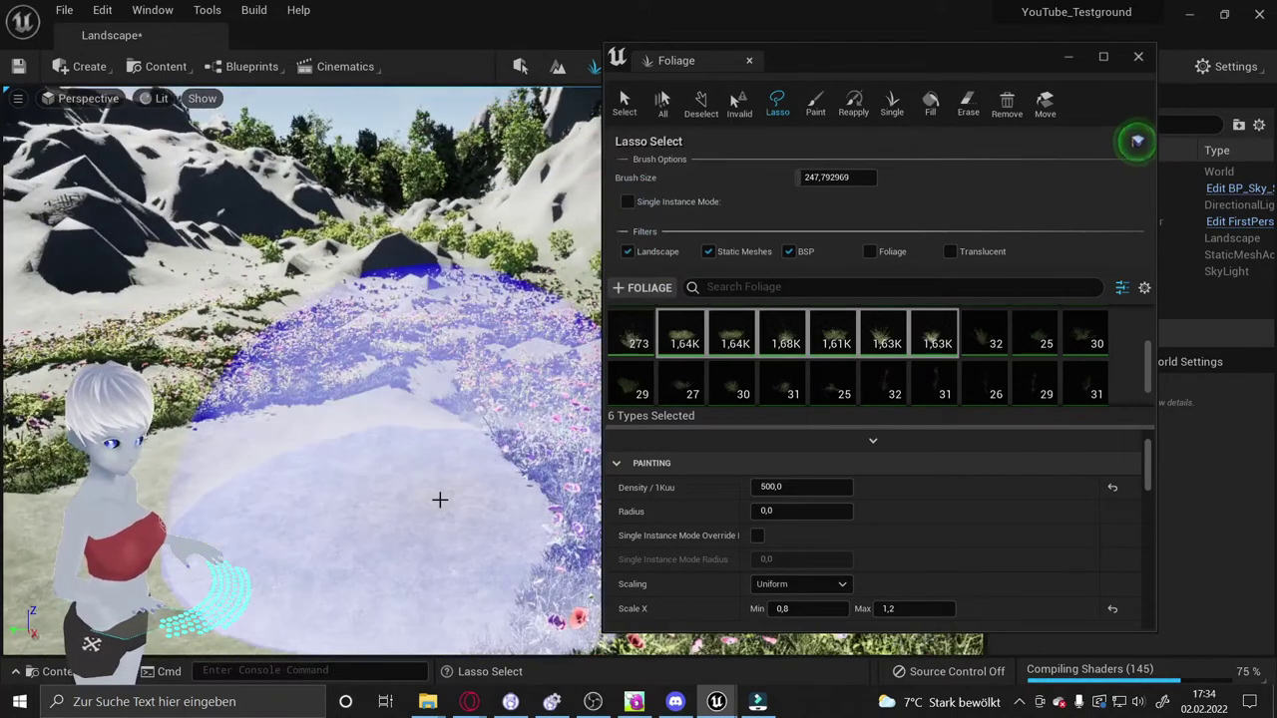